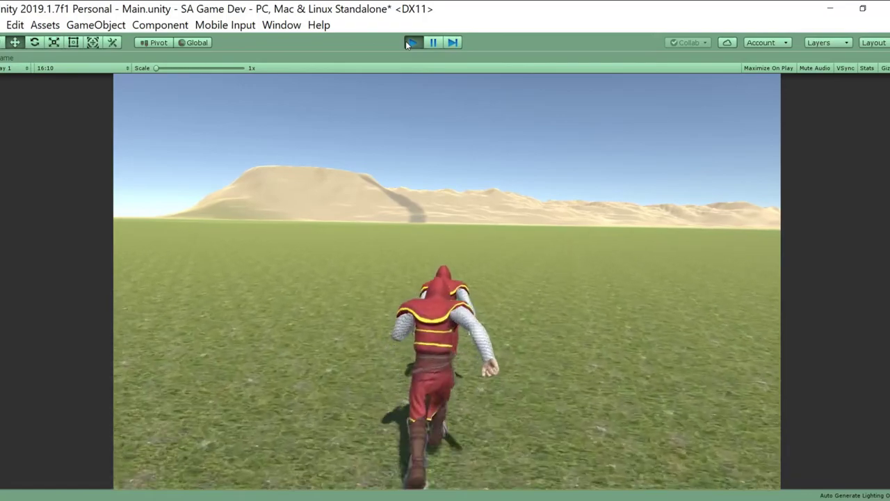
# Stop the running game, switch to Unity Hub and start a new project named "SA - Unity Prototype"
pyautogui.click(411, 42)
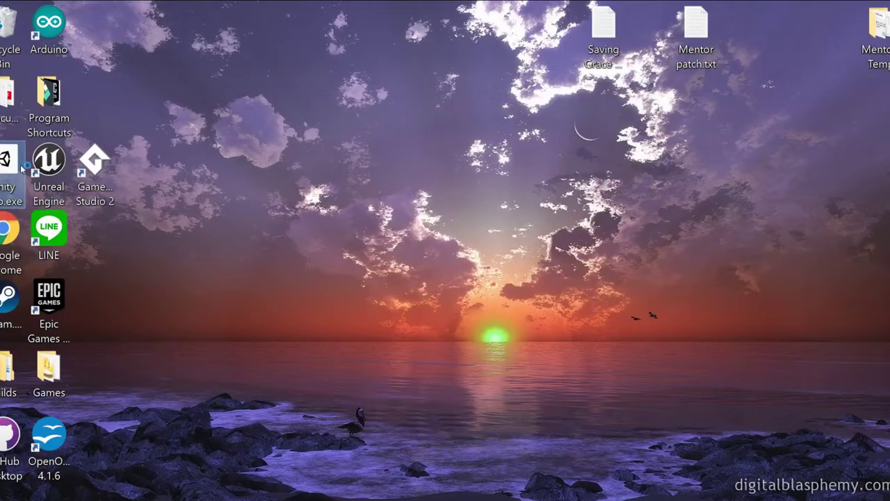
pyautogui.doubleClick(23, 167)
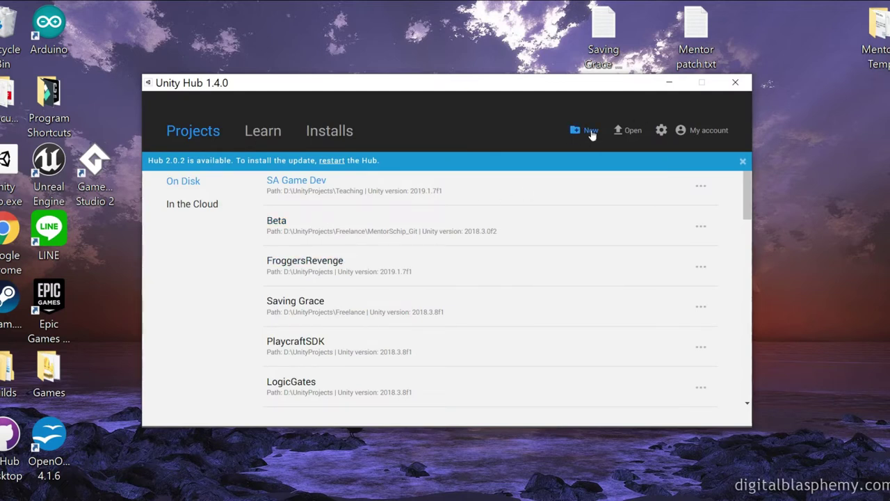
pyautogui.click(590, 132)
pyautogui.hotkey('ctrl', 'a')
pyautogui.write('SA - U')
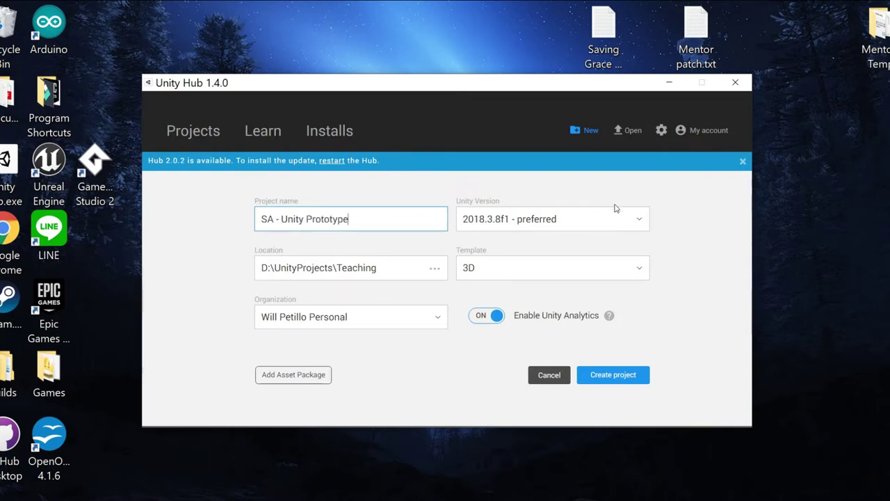
# Set the new project's Unity version to 2019.1.7f1 and create the project
pyautogui.click(633, 220)
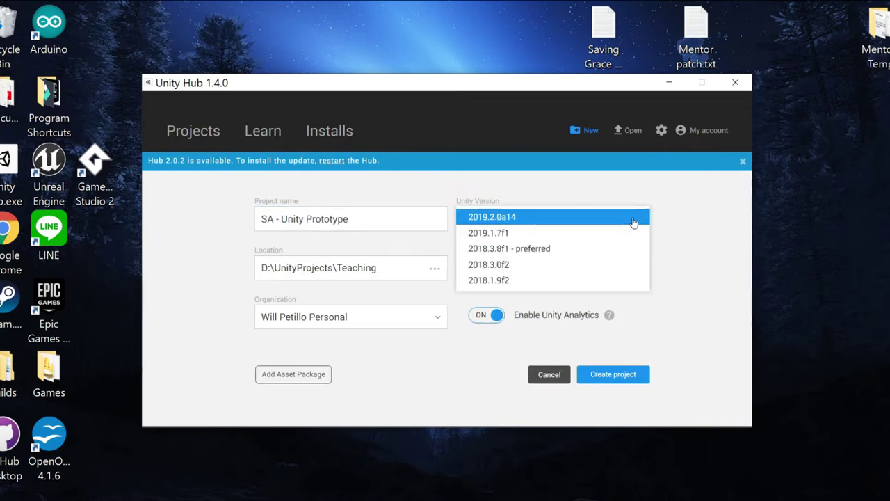
pyautogui.click(511, 235)
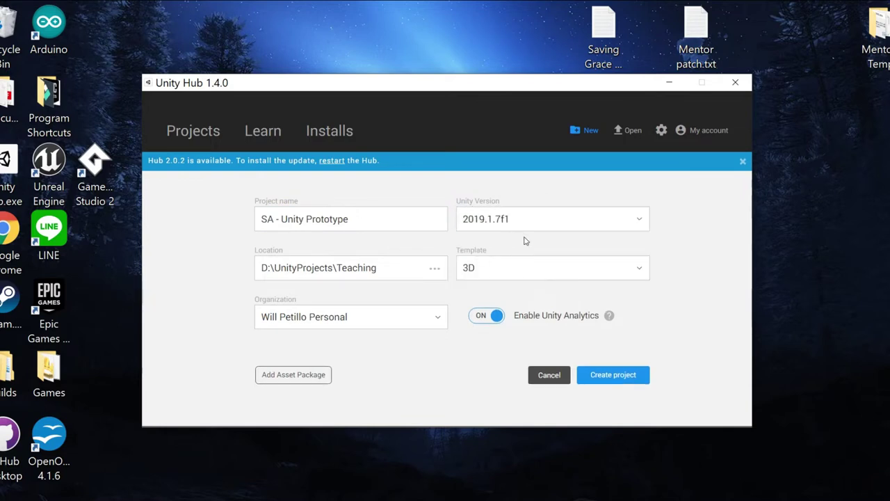
pyautogui.click(613, 381)
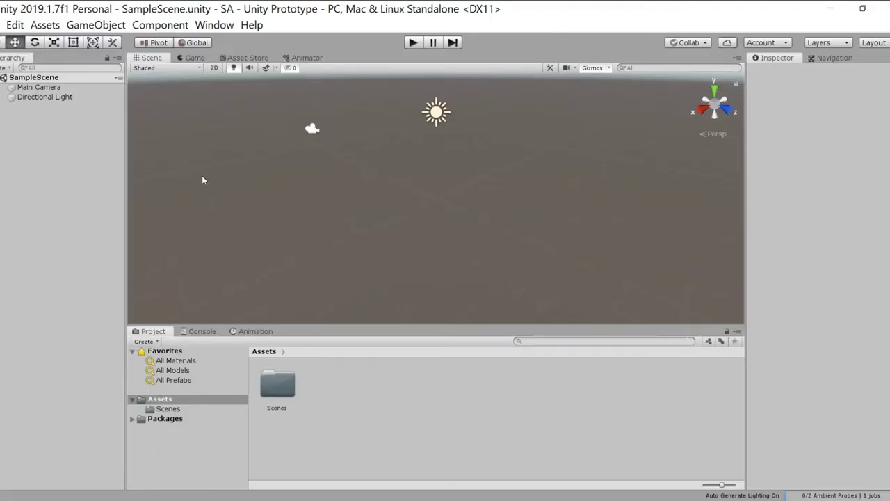
pyautogui.moveTo(499, 180); pyautogui.dragTo(355, 139, button='right')
pyautogui.moveTo(382, 198); pyautogui.dragTo(293, 180, button='middle')
pyautogui.moveTo(285, 190); pyautogui.dragTo(456, 202, button='right')
pyautogui.moveTo(455, 202); pyautogui.dragTo(479, 168, button='middle')
pyautogui.moveTo(478, 167); pyautogui.dragTo(457, 179, button='right')
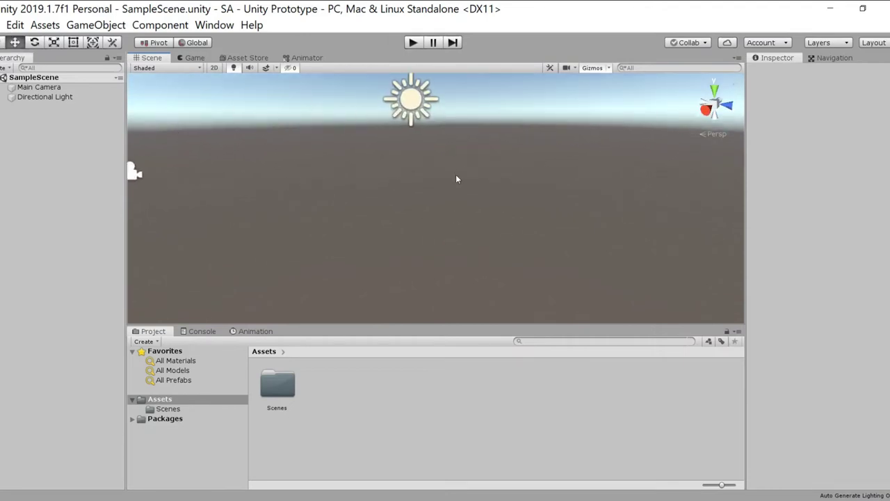
pyautogui.moveTo(523, 182); pyautogui.dragTo(380, 171, button='right')
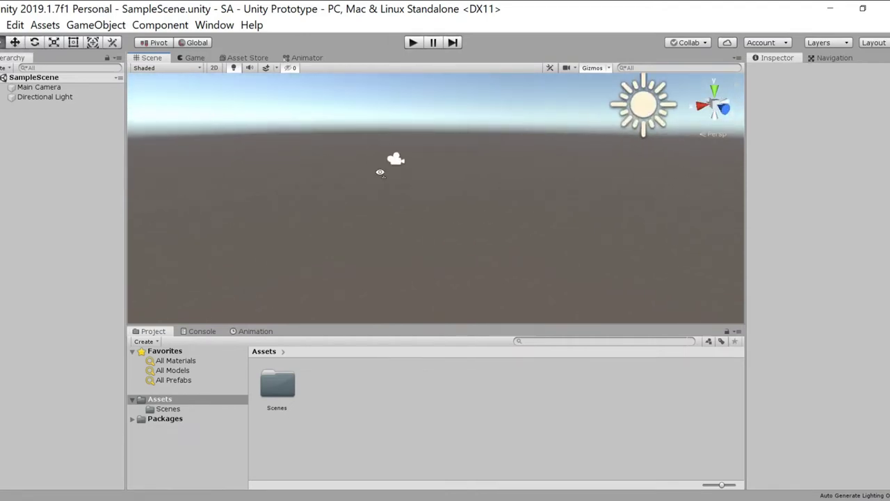
pyautogui.moveTo(325, 141); pyautogui.dragTo(474, 142, button='right')
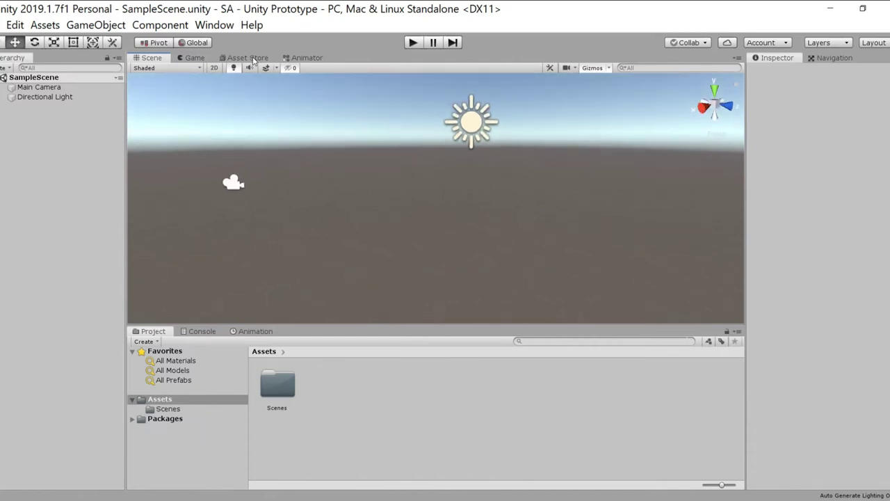
# Open the Asset Store inside the editor and check the available package import options
pyautogui.click(249, 58)
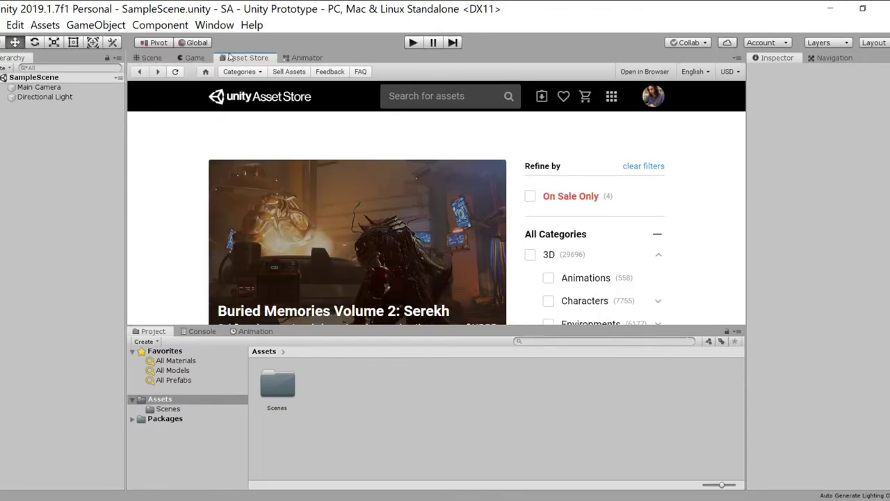
pyautogui.click(214, 25)
pyautogui.moveTo(47, 27)
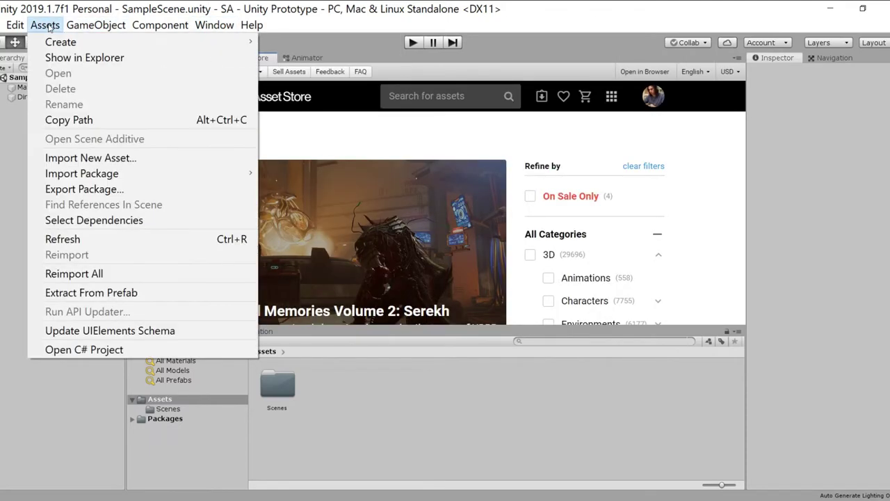
pyautogui.moveTo(111, 174)
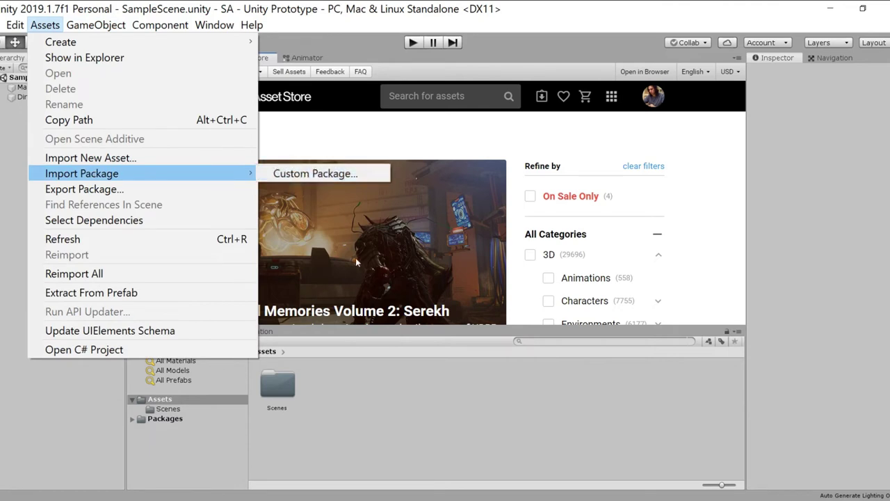
pyautogui.click(429, 482)
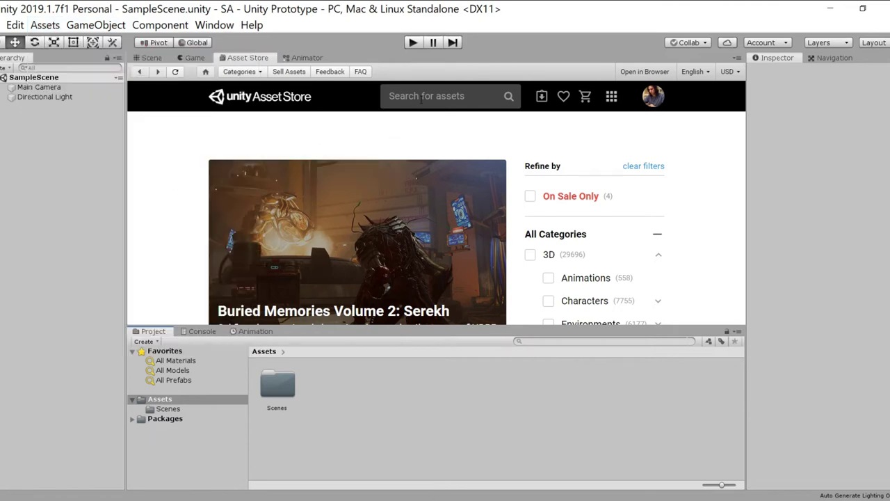
# Search the Asset Store for "standard" and open the free Standard Assets package by Unity Technologies
pyautogui.click(422, 98)
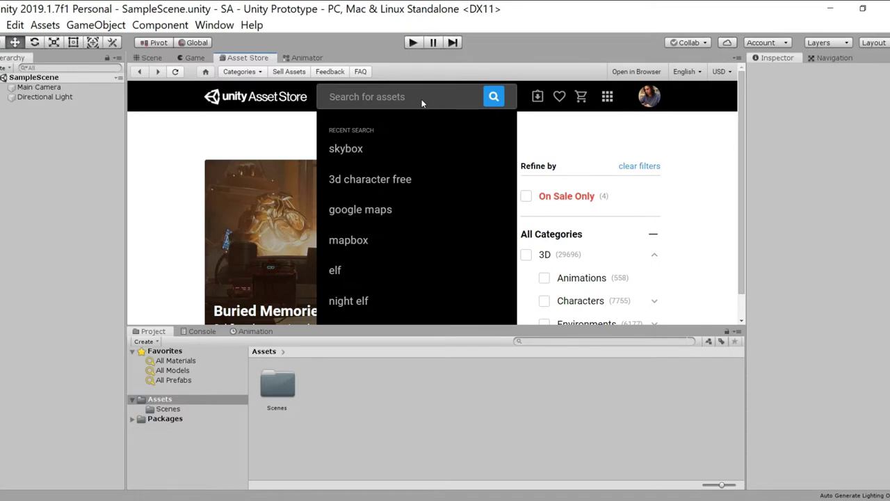
pyautogui.write('stand')
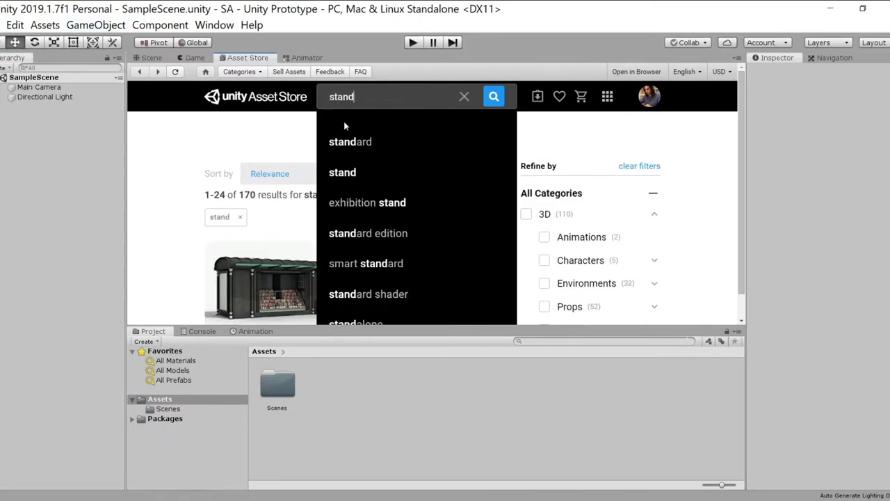
pyautogui.write('ard')
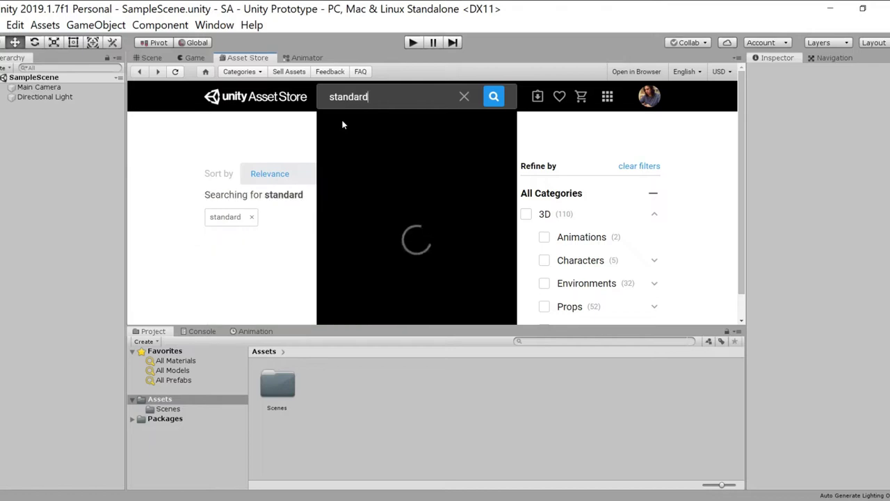
pyautogui.click(496, 100)
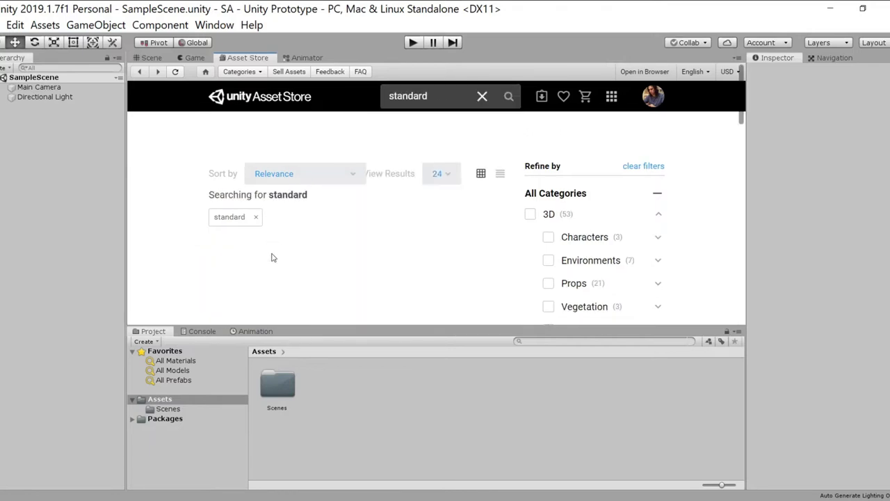
pyautogui.scroll(-2, 183, 241)
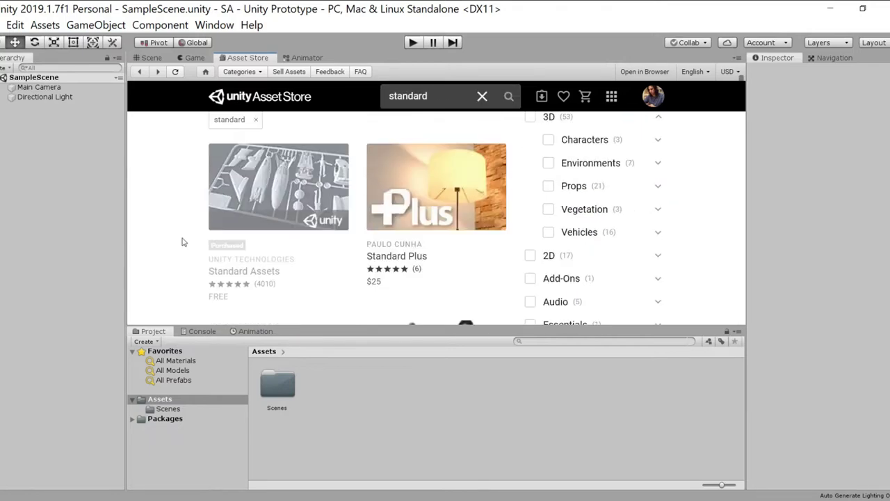
pyautogui.click(234, 275)
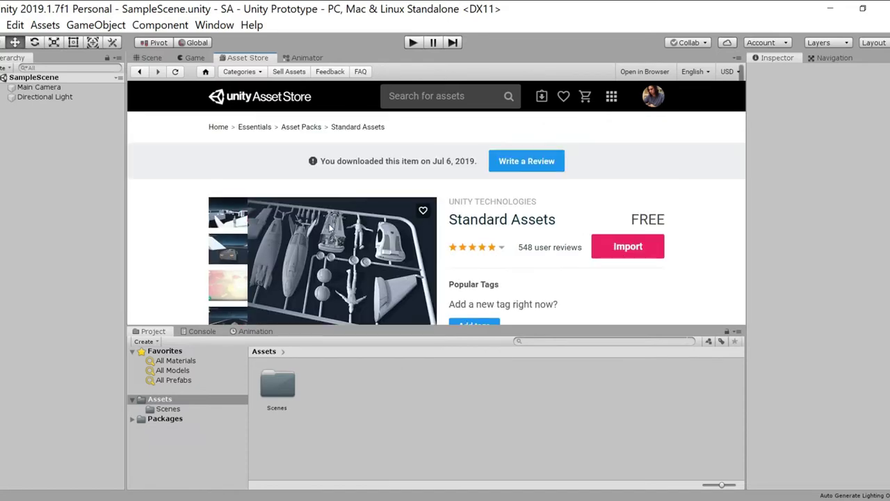
# Start importing the Standard Assets package and look through its list of files
pyautogui.scroll(-1, 331, 233)
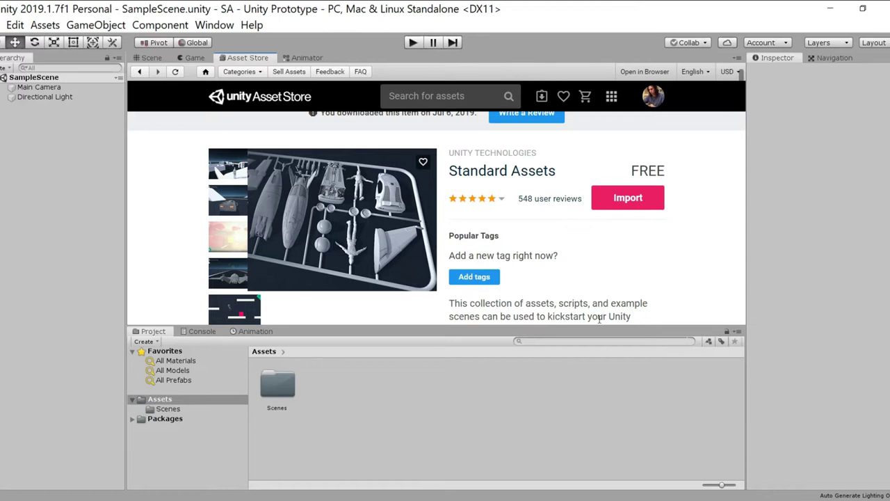
pyautogui.click(628, 199)
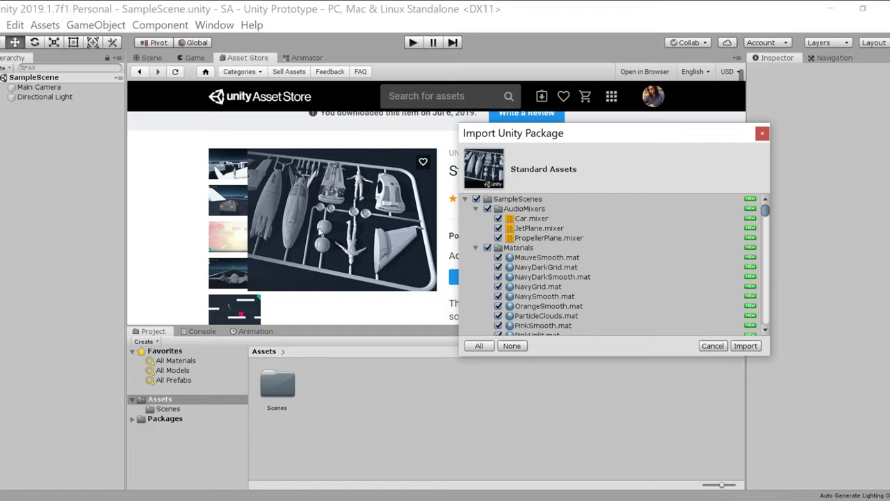
pyautogui.moveTo(535, 137); pyautogui.dragTo(396, 86)
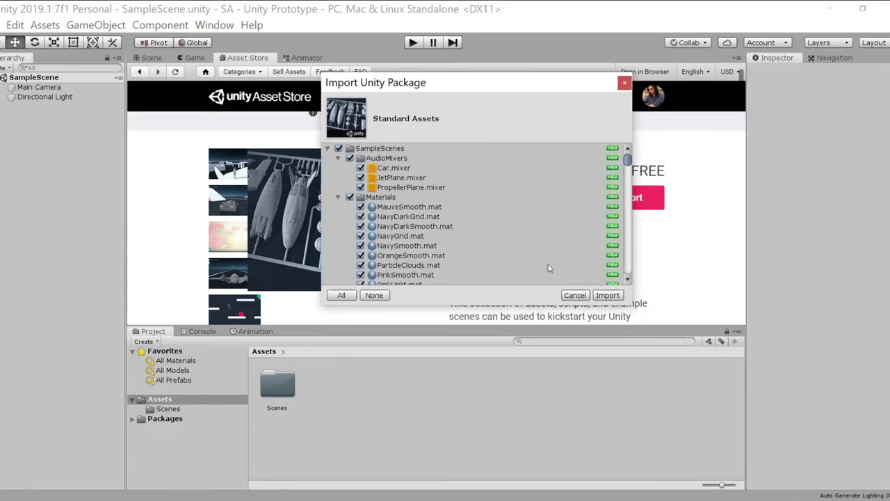
pyautogui.scroll(-10, 422, 197)
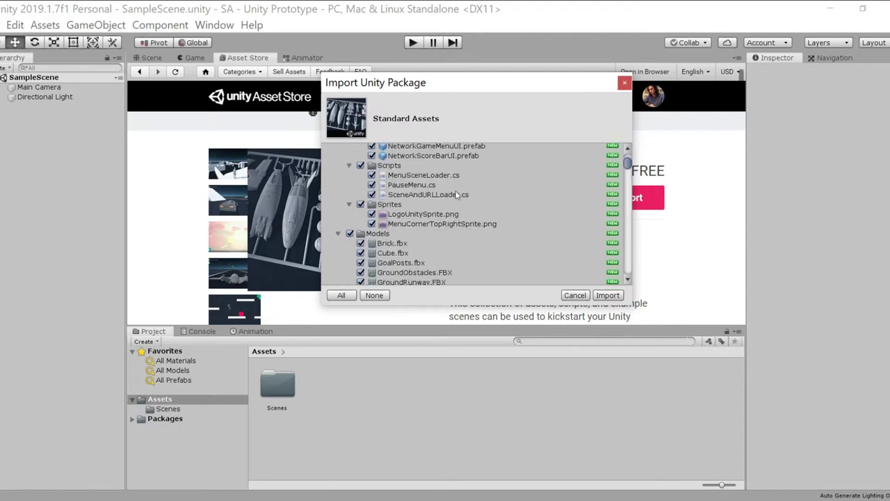
pyautogui.moveTo(632, 174); pyautogui.dragTo(626, 132)
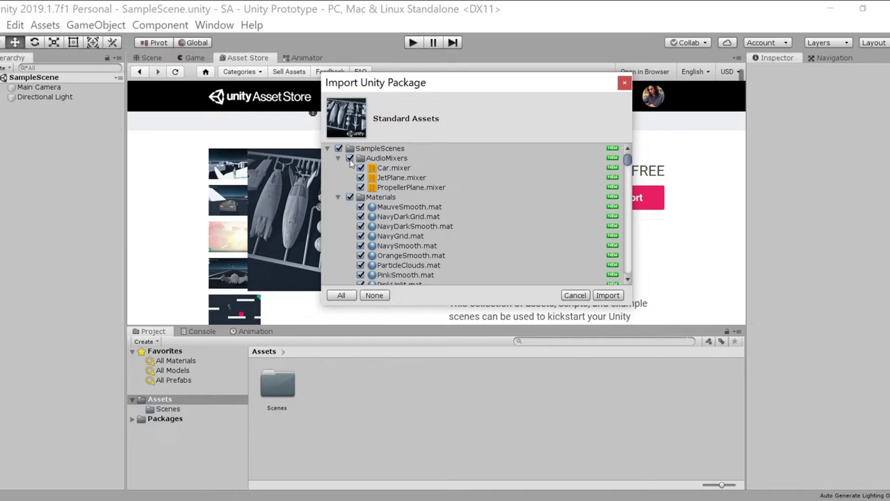
# Exclude and re-include the AudioMixers folder, and import the complete Standard Assets package into the project
pyautogui.click(350, 159)
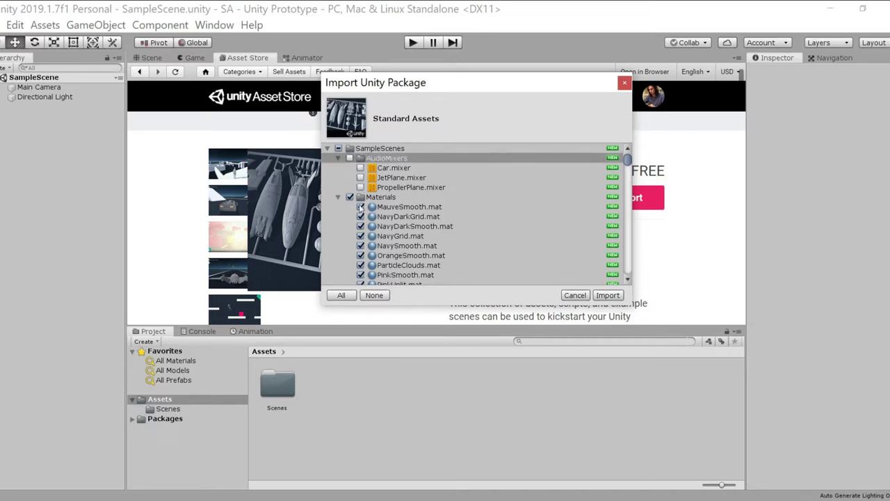
pyautogui.click(350, 159)
pyautogui.scroll(-10, 603, 210)
pyautogui.moveTo(626, 263); pyautogui.dragTo(613, 153)
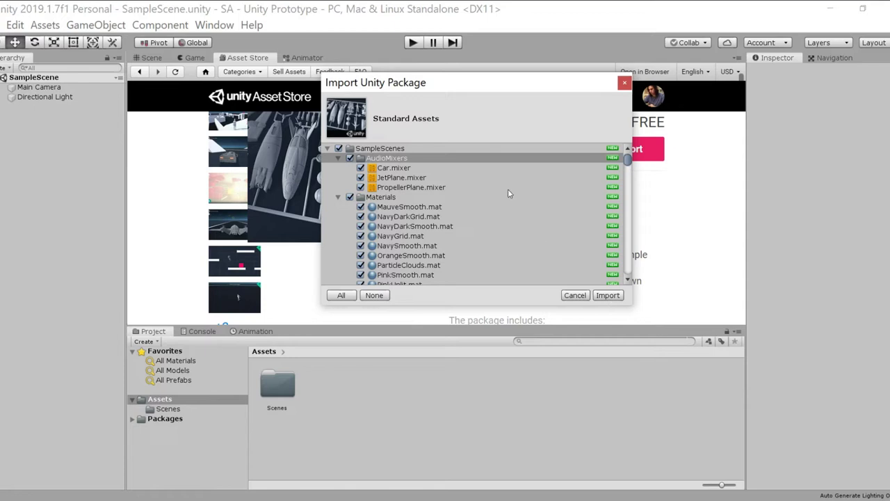
pyautogui.click(607, 296)
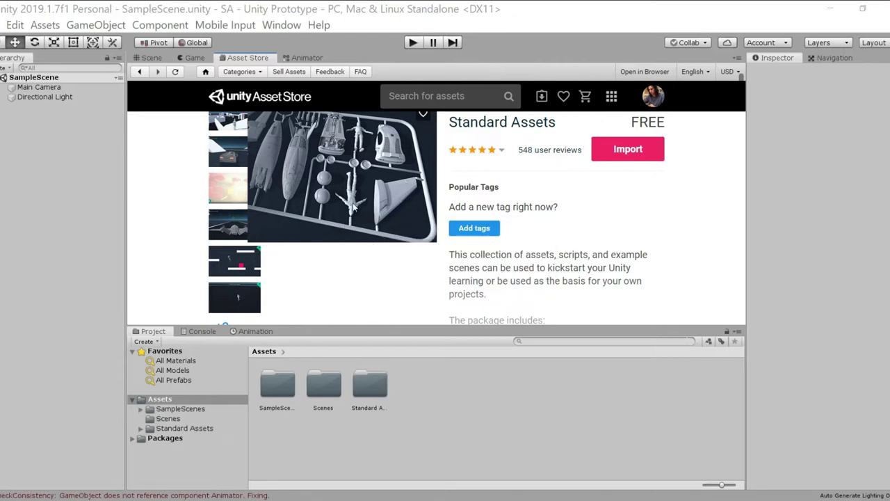
# Review and clear all the import messages in the console, and return to the project's assets
pyautogui.click(199, 332)
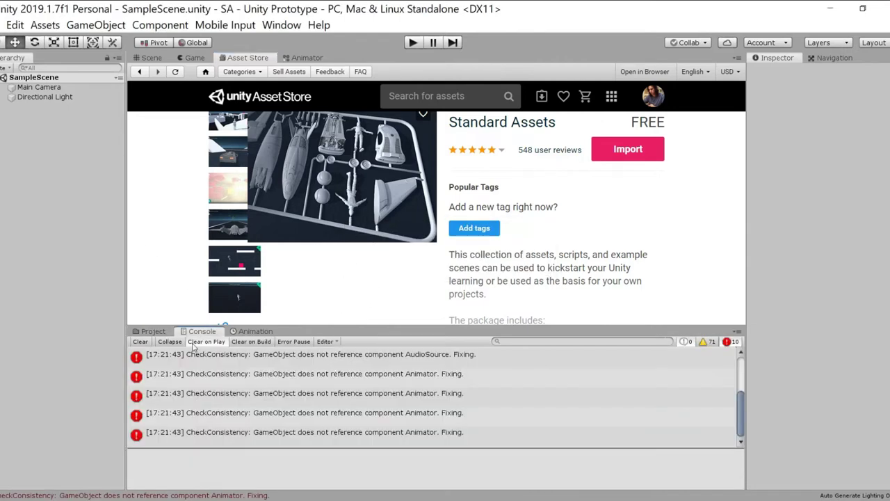
pyautogui.moveTo(741, 418)
pyautogui.mouseDown()
pyautogui.moveTo(743, 376)
pyautogui.moveTo(744, 416)
pyautogui.mouseUp()
pyautogui.click(139, 342)
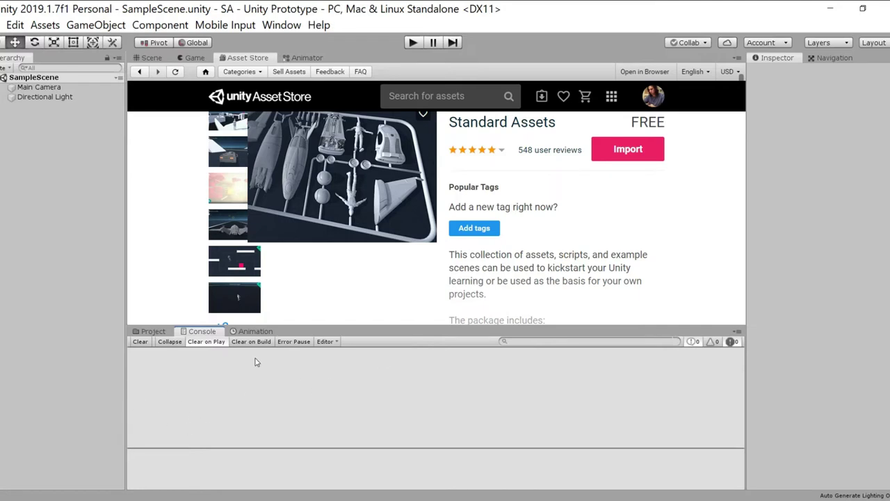
pyautogui.click(154, 332)
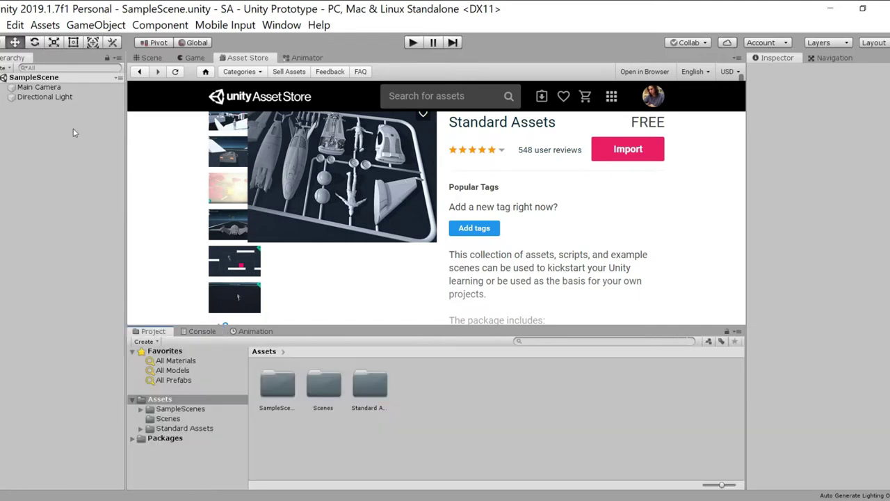
# Examine the default Main Camera and Directional Light in the scene view from several angles
pyautogui.click(152, 58)
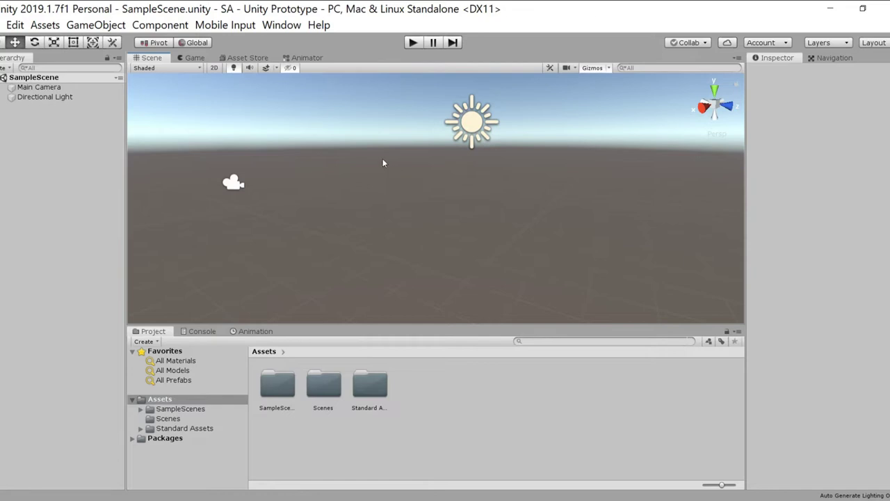
pyautogui.moveTo(466, 250); pyautogui.dragTo(330, 215, button='right')
pyautogui.moveTo(480, 211); pyautogui.dragTo(419, 209, button='right')
pyautogui.scroll(3, 427, 159)
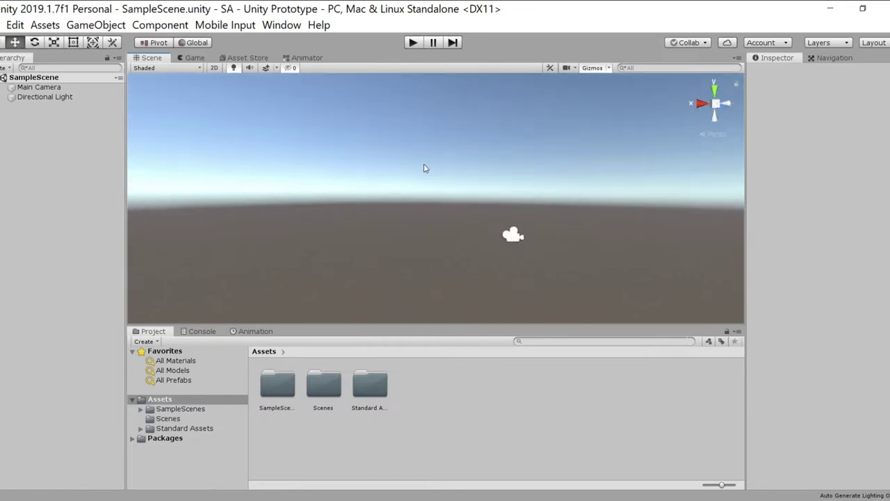
pyautogui.moveTo(334, 165); pyautogui.dragTo(539, 232, button='right')
pyautogui.keyDown('alt'); pyautogui.moveTo(539, 235); pyautogui.dragTo(588, 213); pyautogui.keyUp('alt')
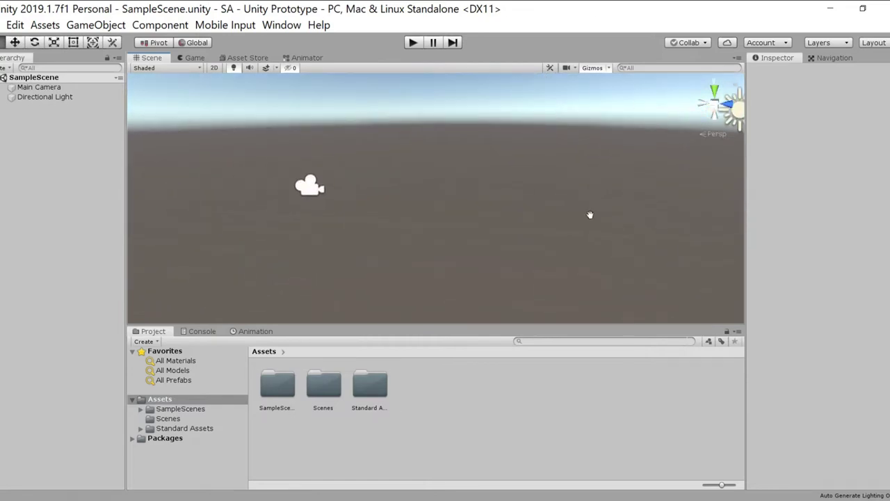
pyautogui.click(39, 87)
pyautogui.click(44, 97)
pyautogui.moveTo(459, 164); pyautogui.dragTo(497, 158, button='right')
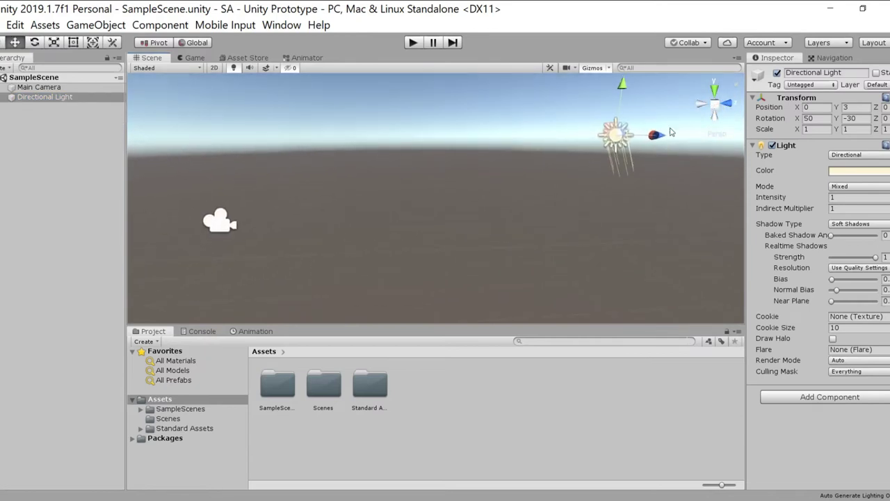
pyautogui.moveTo(442, 190); pyautogui.dragTo(381, 206, button='right')
pyautogui.moveTo(381, 208); pyautogui.dragTo(511, 186, button='middle')
pyautogui.scroll(4, 390, 215)
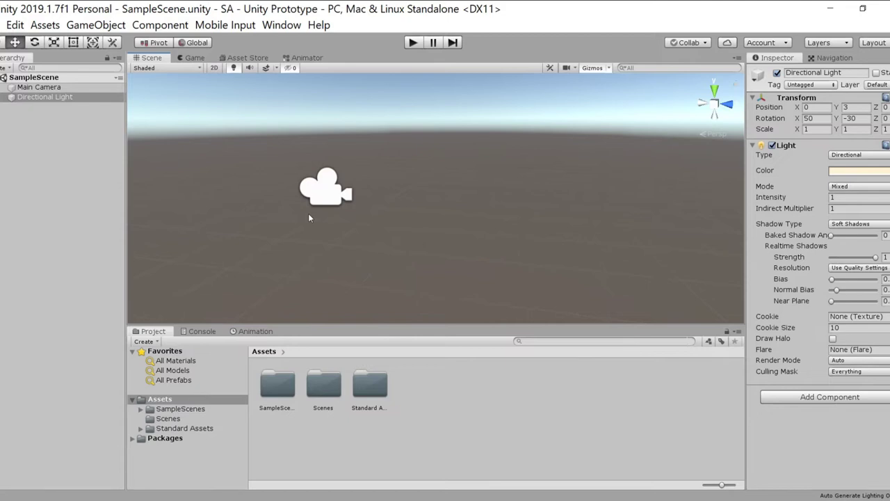
# Shrink the 3D gizmo icons in the scene view to their minimum size
pyautogui.scroll(2, 293, 215)
pyautogui.moveTo(216, 197); pyautogui.dragTo(254, 191, button='right')
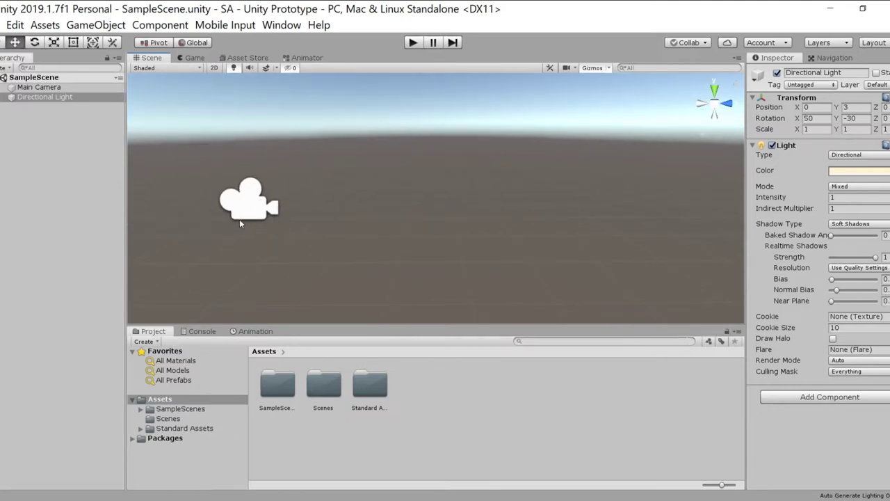
pyautogui.moveTo(442, 234); pyautogui.dragTo(354, 246, button='right')
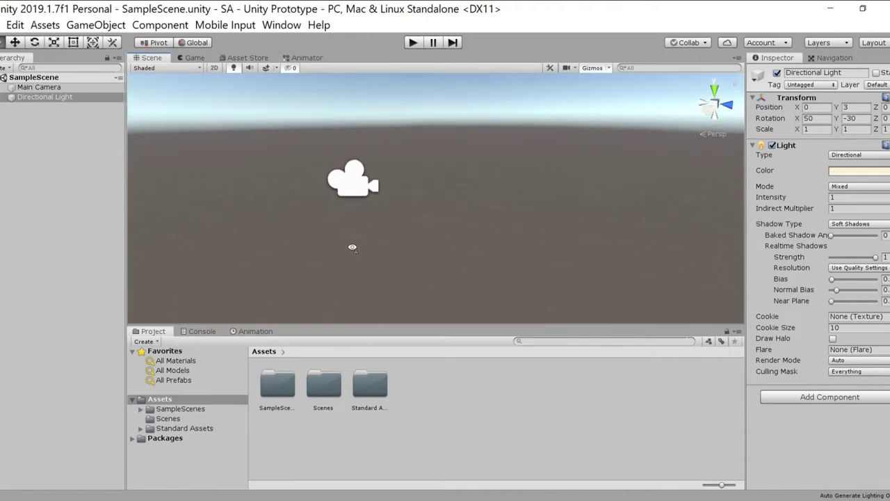
pyautogui.click(609, 69)
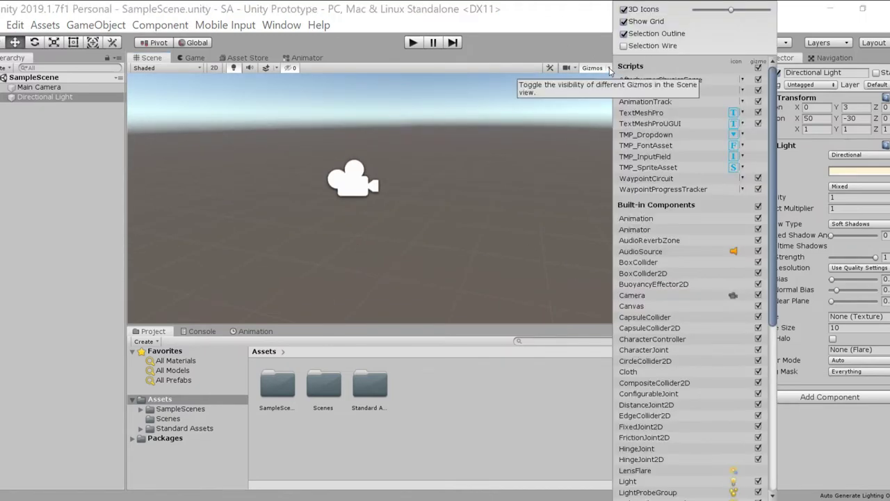
pyautogui.click(609, 68)
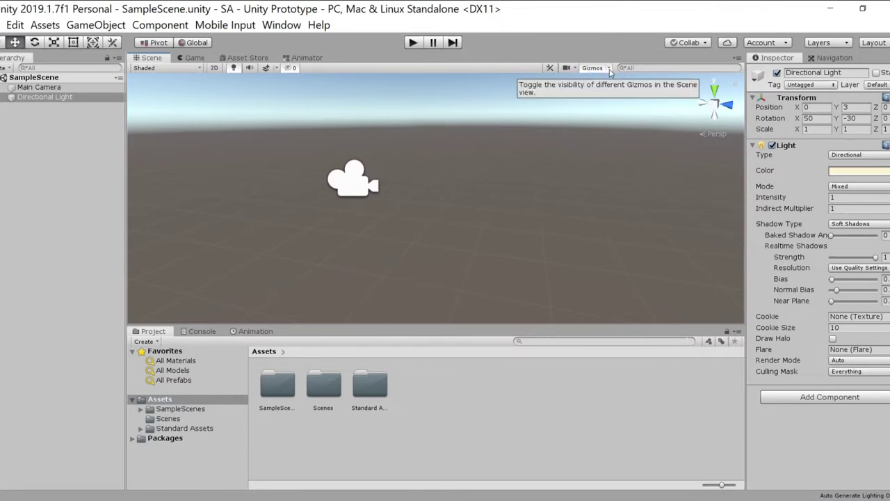
pyautogui.click(610, 68)
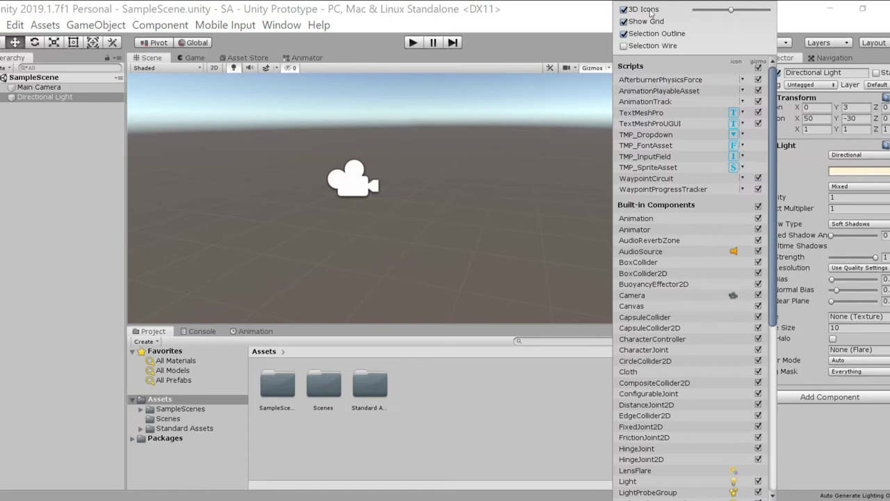
pyautogui.moveTo(732, 12); pyautogui.dragTo(658, 22)
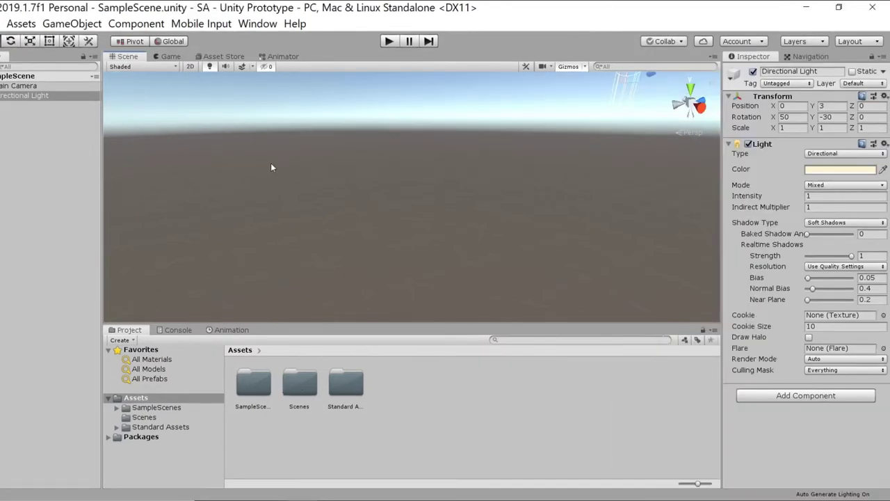
# Add a Terrain 3D object to the scene
pyautogui.scroll(-4, 277, 167)
pyautogui.scroll(2, 314, 200)
pyautogui.moveTo(268, 121); pyautogui.dragTo(348, 122, button='right')
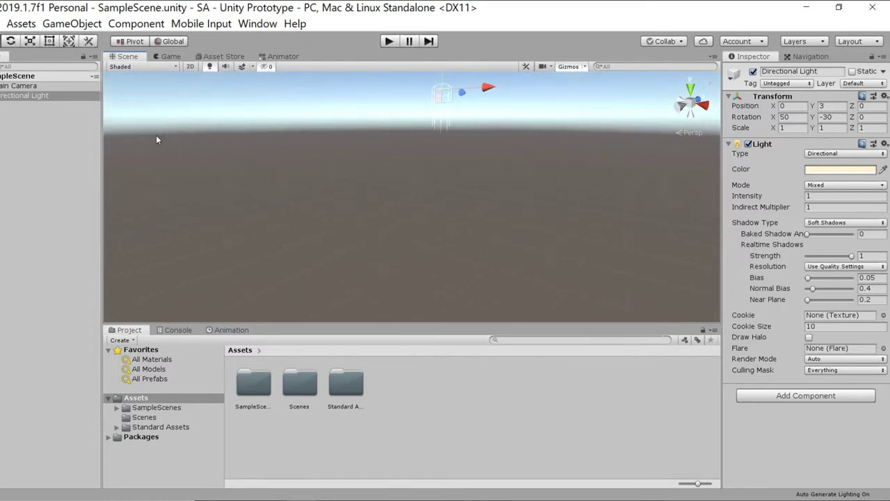
pyautogui.click(76, 25)
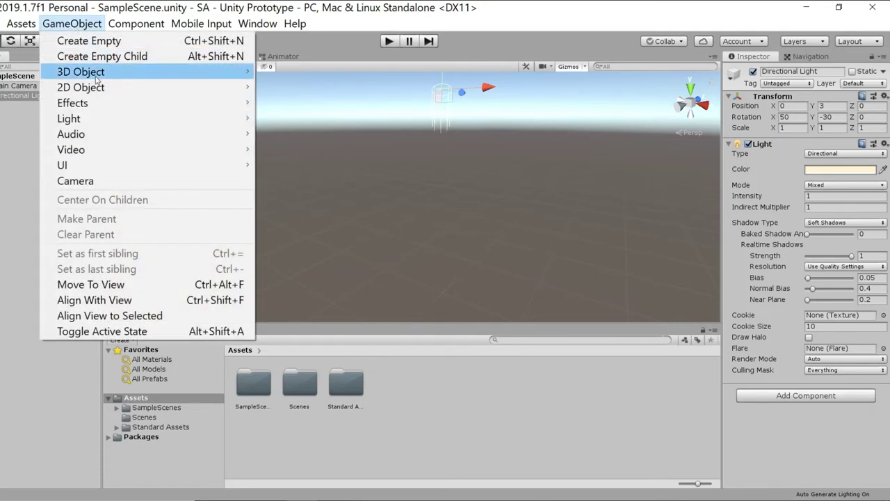
pyautogui.moveTo(97, 80)
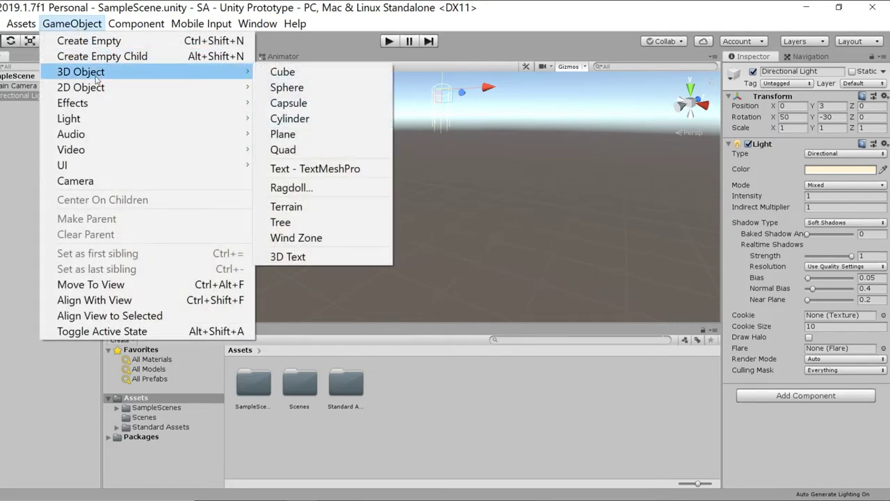
pyautogui.click(298, 207)
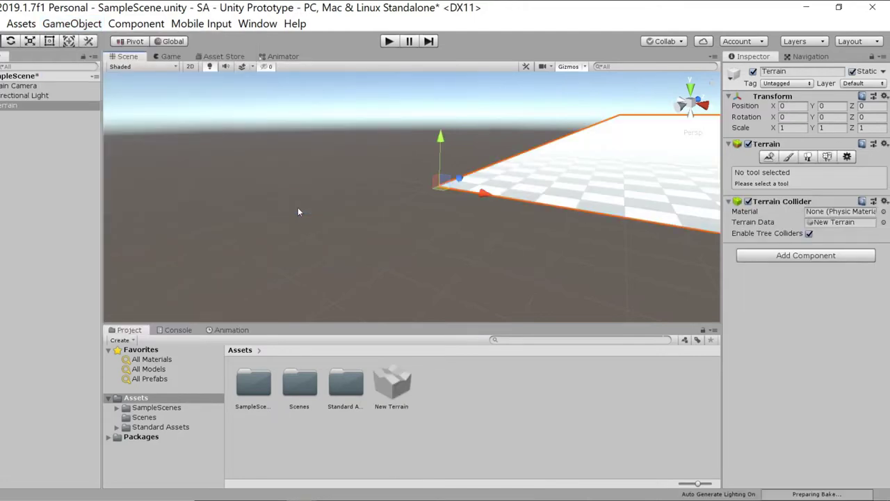
# Examine the new terrain's extent and starting corner in the scene view from several angles
pyautogui.moveTo(202, 198); pyautogui.dragTo(431, 188, button='right')
pyautogui.moveTo(431, 191); pyautogui.dragTo(433, 268, button='middle')
pyautogui.moveTo(511, 153); pyautogui.dragTo(382, 135, button='middle')
pyautogui.moveTo(479, 235); pyautogui.dragTo(445, 272, button='right')
pyautogui.moveTo(390, 235); pyautogui.dragTo(526, 153, button='middle')
pyautogui.moveTo(391, 217); pyautogui.dragTo(537, 128, button='middle')
pyautogui.moveTo(400, 200); pyautogui.dragTo(422, 186, button='middle')
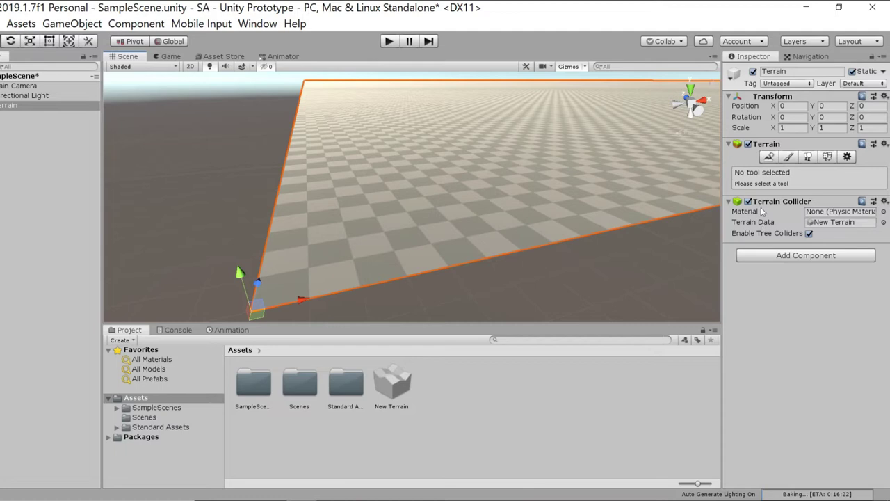
pyautogui.moveTo(275, 207); pyautogui.dragTo(274, 178, button='right')
pyautogui.moveTo(231, 206); pyautogui.dragTo(216, 77, button='middle')
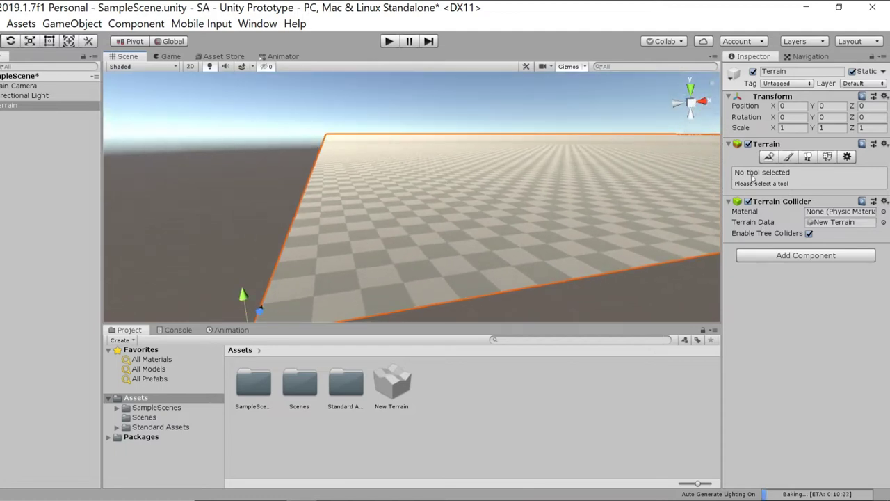
# Activate the terrain's Paint Texture tool and review the available terrain painting modes
pyautogui.click(10, 105)
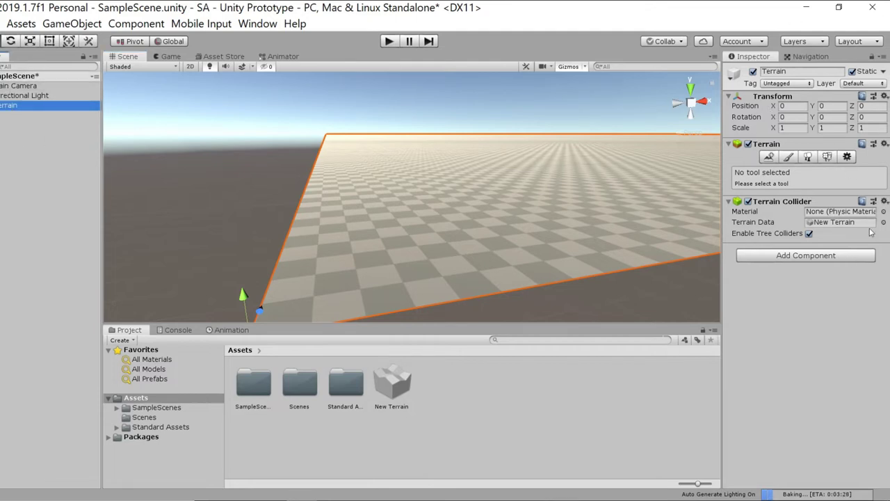
pyautogui.click(788, 160)
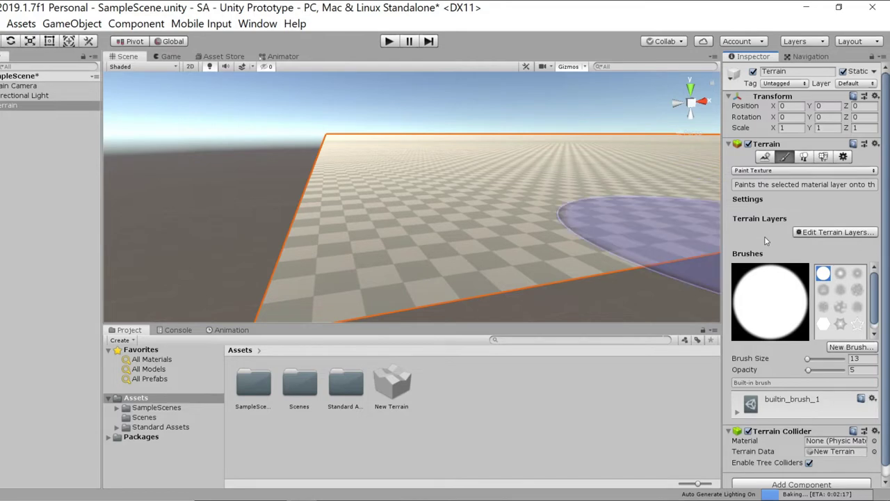
pyautogui.click(768, 158)
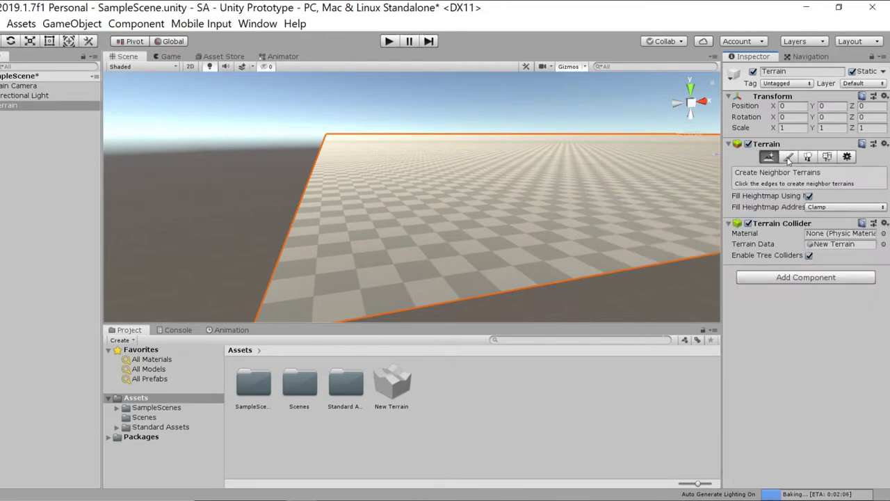
pyautogui.click(789, 159)
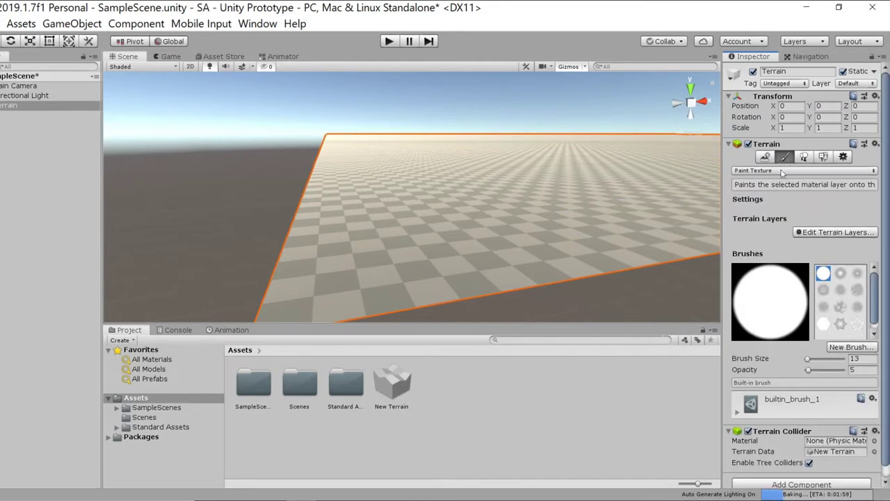
pyautogui.click(870, 173)
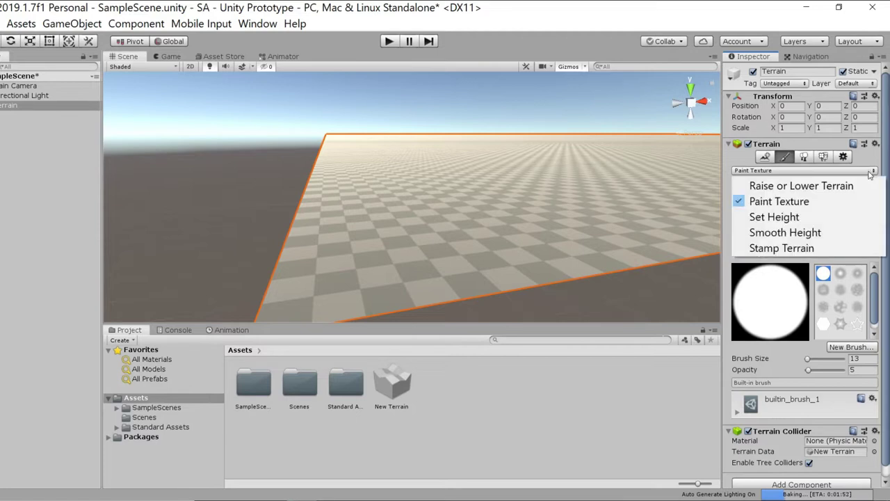
pyautogui.click(870, 174)
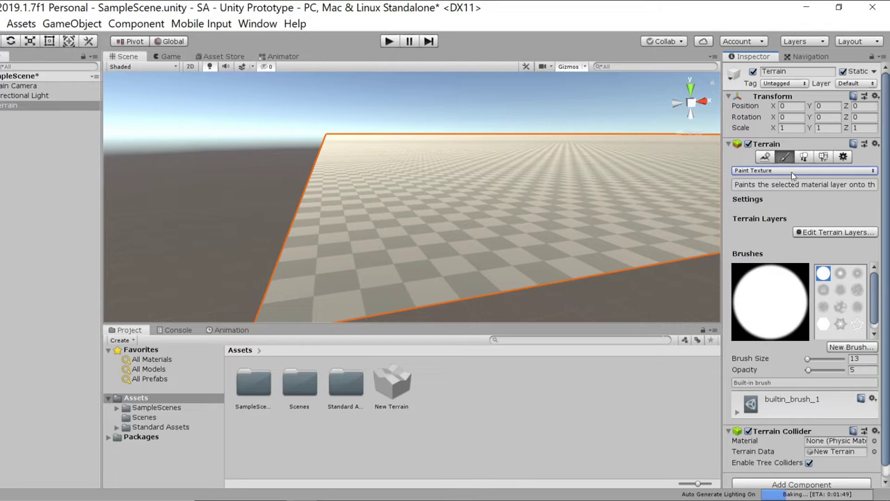
pyautogui.click(832, 233)
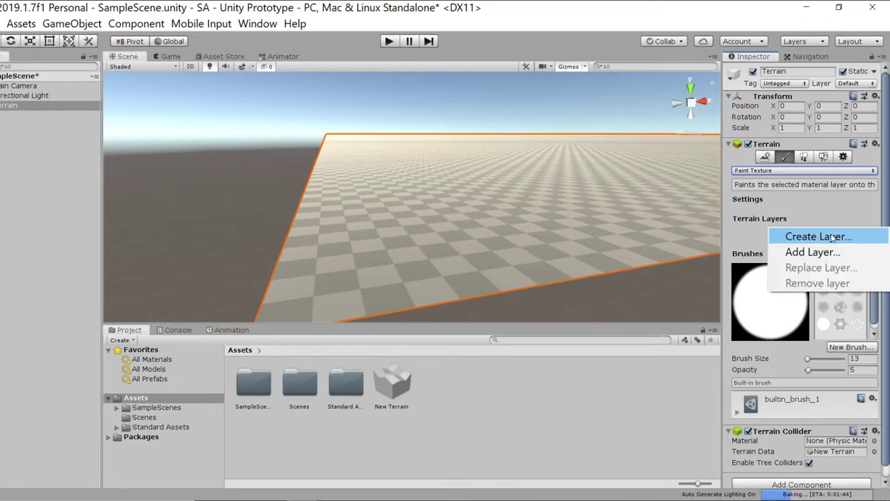
pyautogui.click(823, 237)
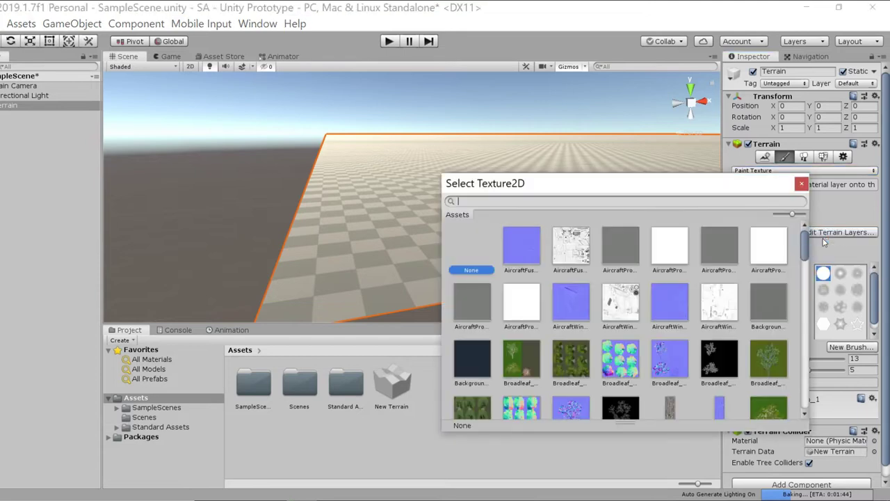
pyautogui.moveTo(670, 197); pyautogui.dragTo(437, 100)
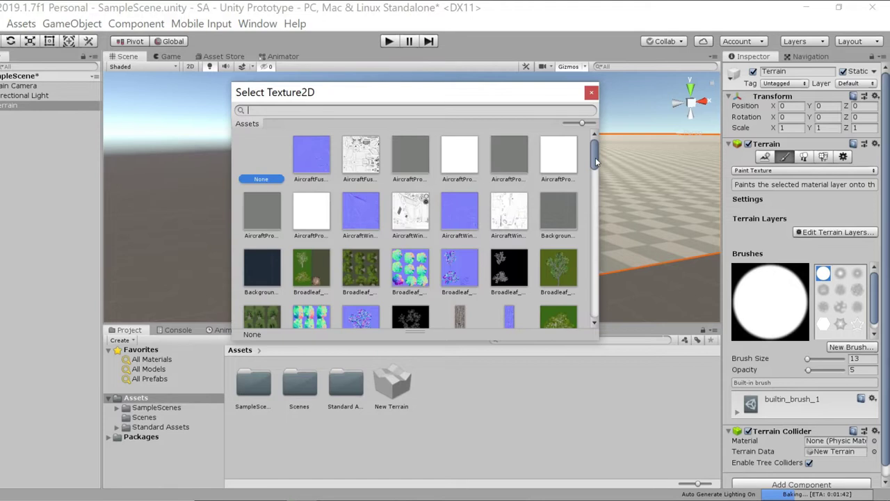
pyautogui.moveTo(595, 162)
pyautogui.mouseDown()
pyautogui.moveTo(592, 187)
pyautogui.moveTo(595, 153)
pyautogui.mouseUp()
pyautogui.click(590, 92)
# Open the SurfaceTextures folder in the project under Standard Assets, Environment, TerrainAssets
pyautogui.doubleClick(337, 388)
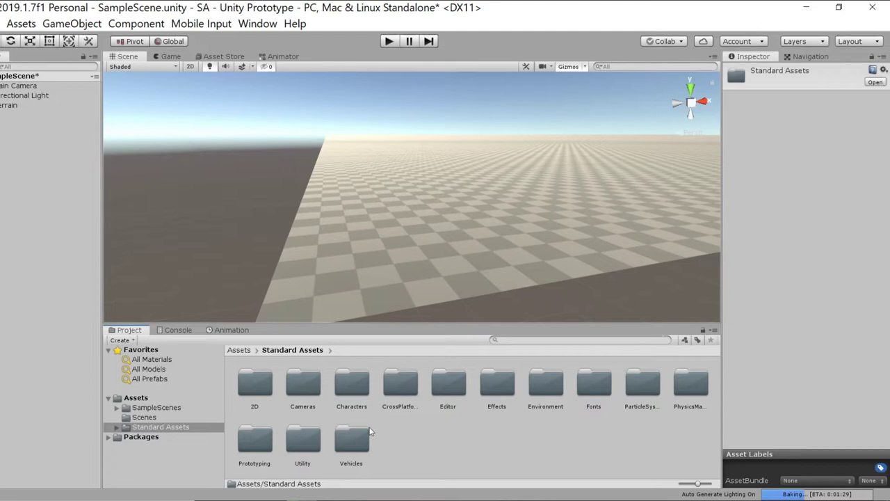
pyautogui.doubleClick(547, 387)
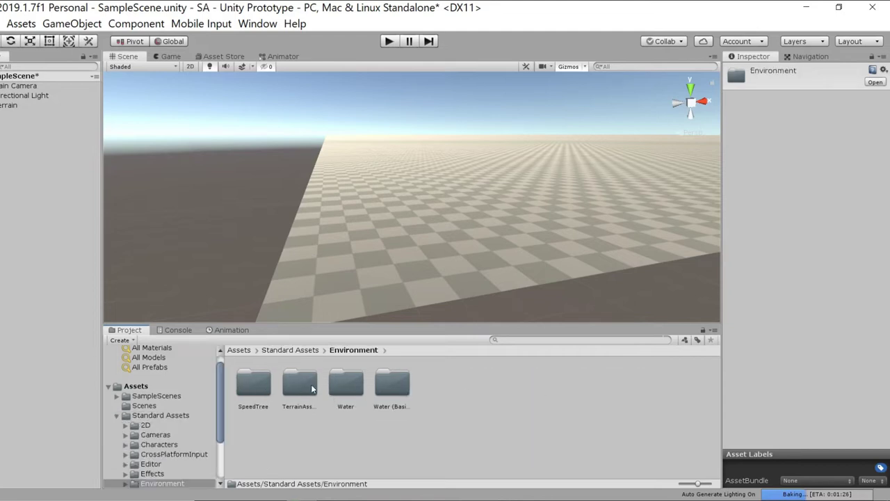
pyautogui.doubleClick(300, 384)
pyautogui.doubleClick(300, 385)
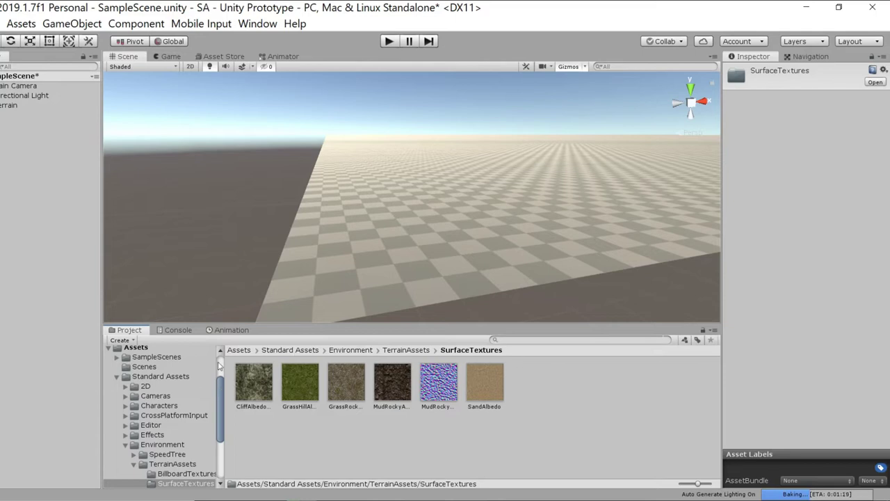
# Create a terrain layer from the GrassHillAlbedo texture so that grass covers the whole terrain
pyautogui.click(8, 105)
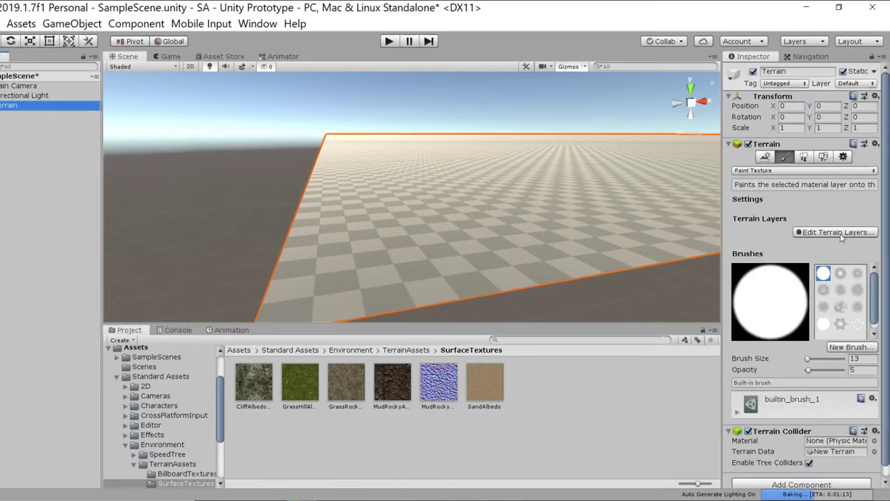
pyautogui.click(840, 233)
pyautogui.click(821, 236)
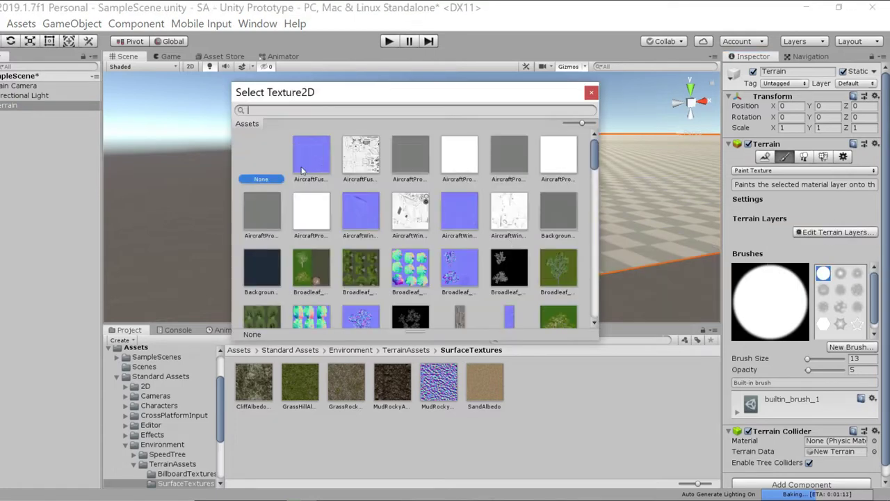
pyautogui.moveTo(594, 156); pyautogui.dragTo(590, 228)
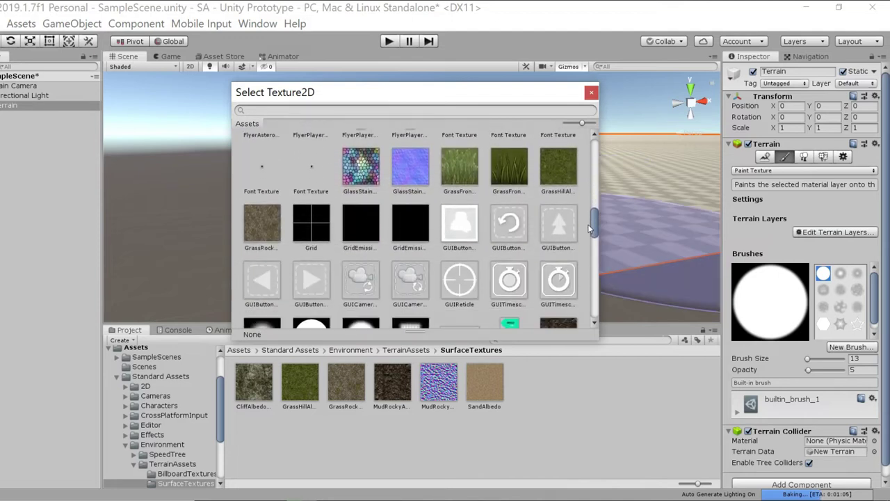
pyautogui.click(557, 167)
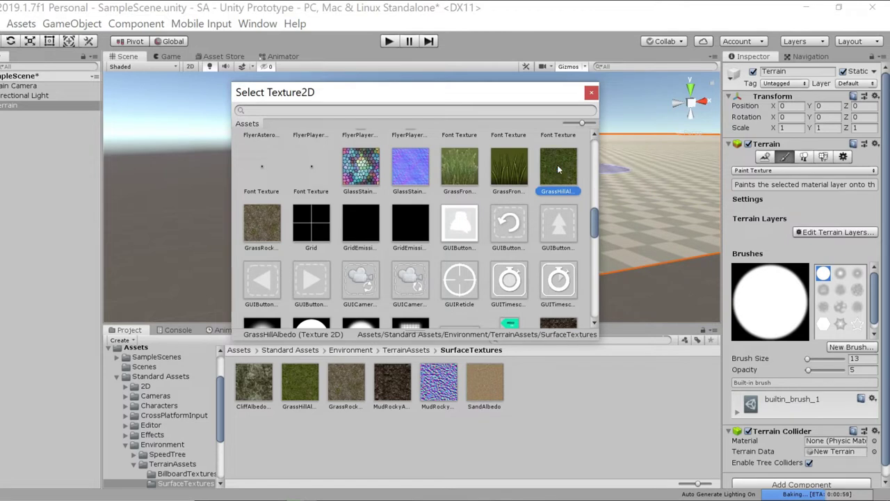
pyautogui.doubleClick(557, 167)
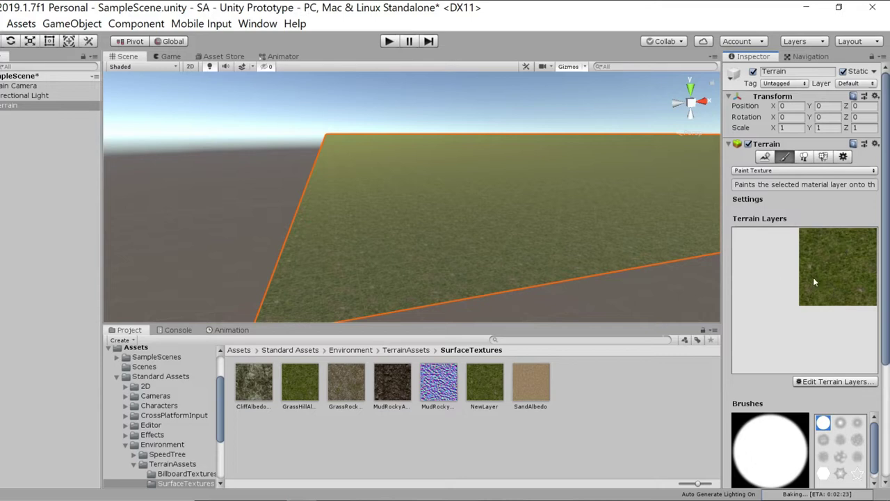
# Examine the grass-covered terrain and its texture brush preview from different angles
pyautogui.scroll(-5, 882, 250)
pyautogui.scroll(5, 882, 250)
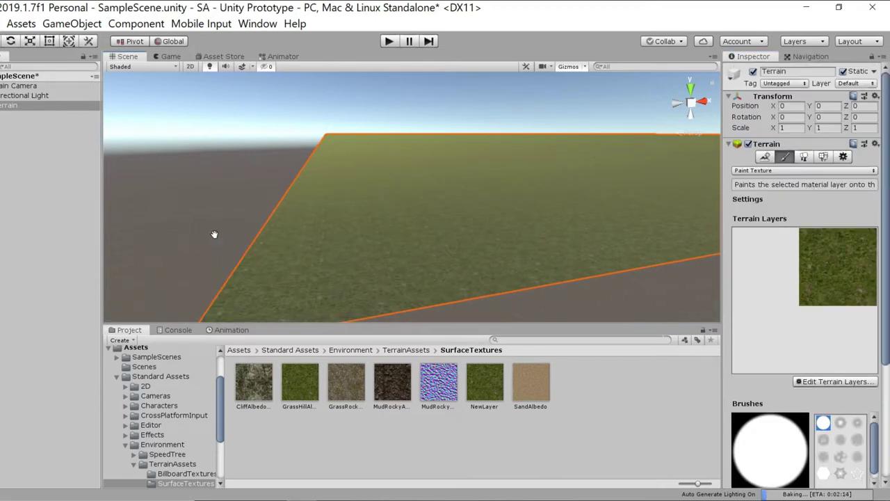
pyautogui.moveTo(336, 224); pyautogui.dragTo(420, 230, button='right')
pyautogui.moveTo(420, 229); pyautogui.dragTo(572, 270, button='middle')
pyautogui.press('Left')
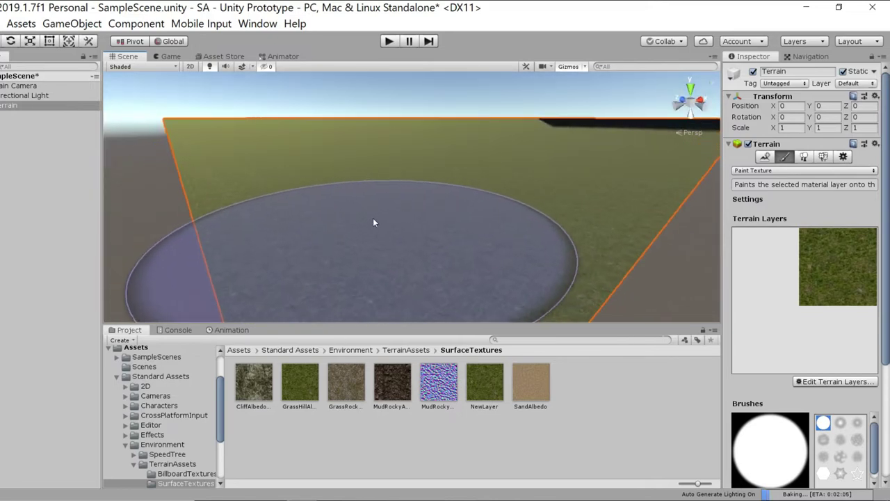
pyautogui.press('Right')
pyautogui.moveTo(410, 149); pyautogui.dragTo(366, 178, button='right')
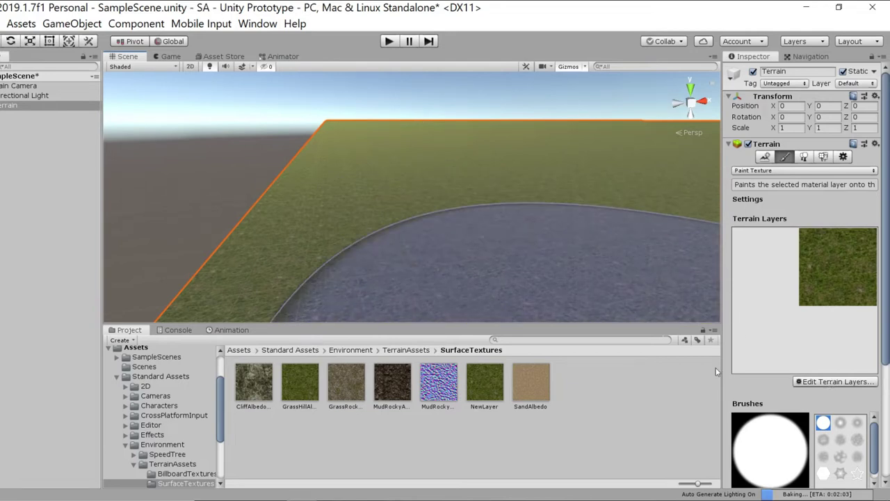
# Create a new terrain layer from the CliffAlbedo texture
pyautogui.click(816, 384)
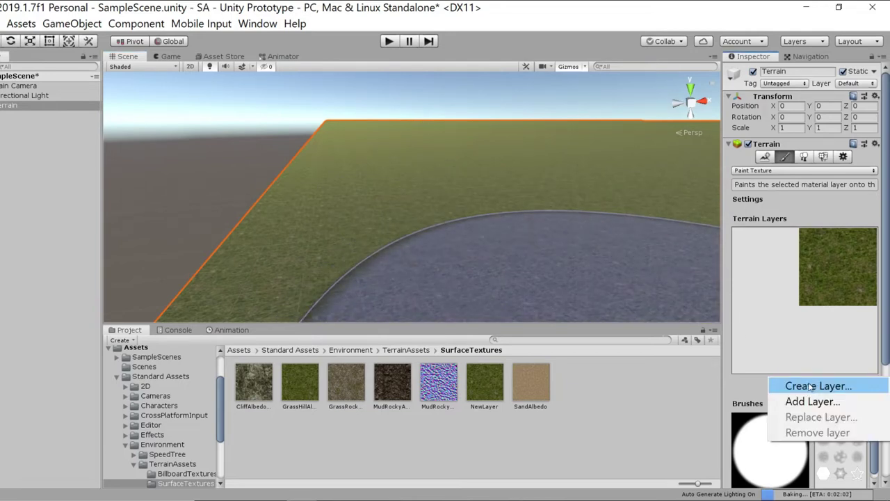
pyautogui.click(811, 387)
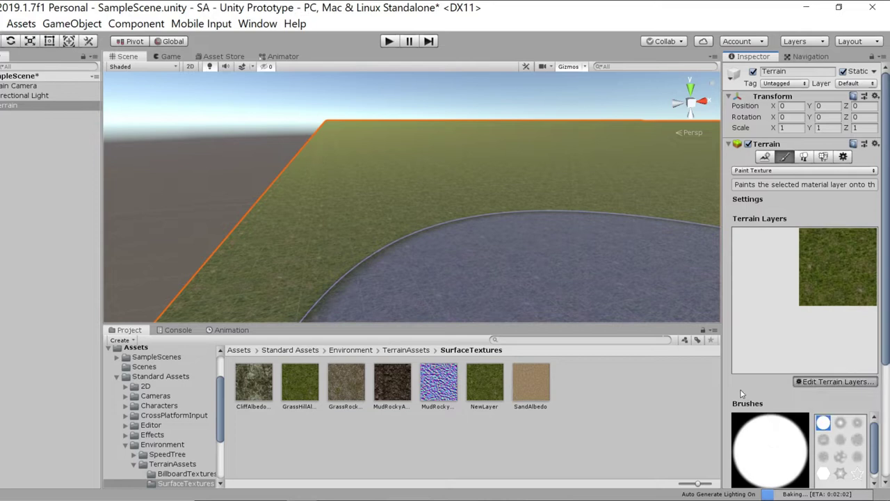
pyautogui.click(822, 383)
pyautogui.click(822, 386)
pyautogui.scroll(-10, 564, 301)
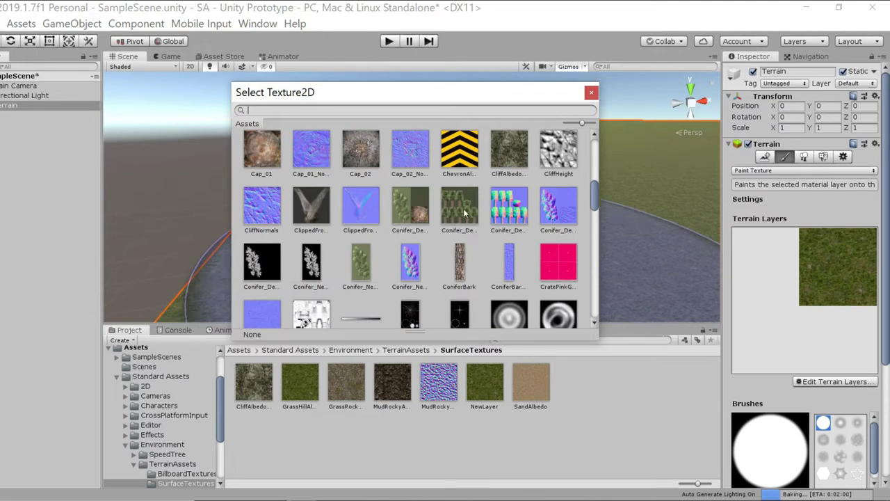
pyautogui.doubleClick(510, 149)
pyautogui.scroll(-5, 775, 248)
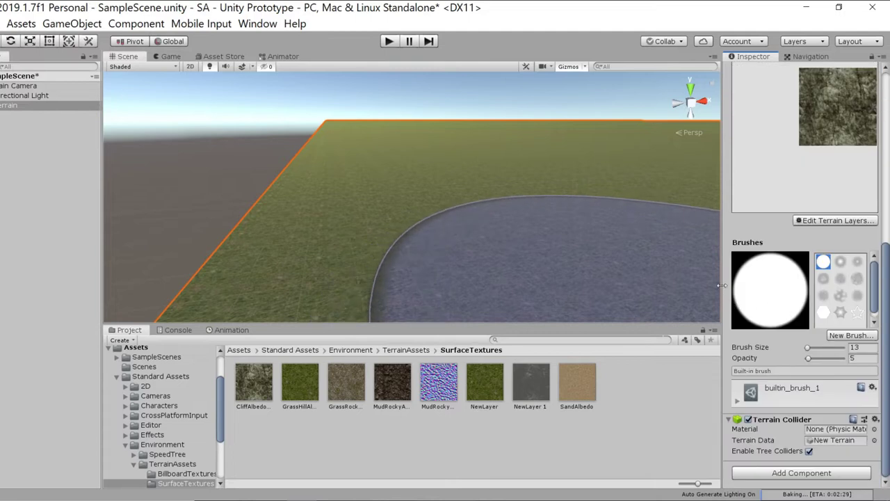
# Widen the Inspector and create a third terrain layer from the GrassRocky albedo texture
pyautogui.moveTo(724, 293); pyautogui.dragTo(631, 289)
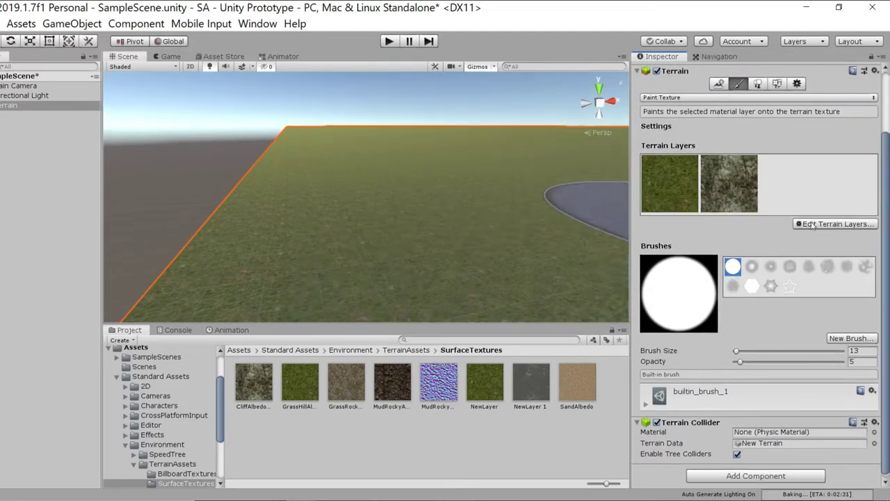
pyautogui.click(831, 225)
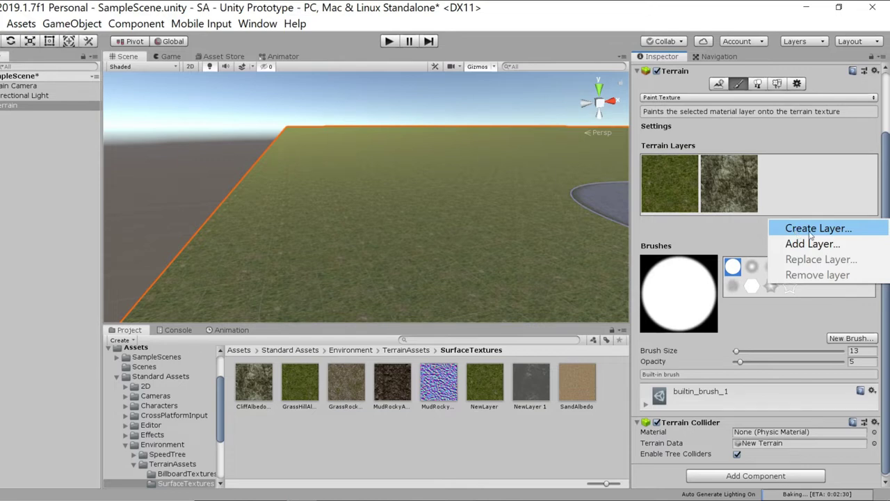
pyautogui.click(810, 231)
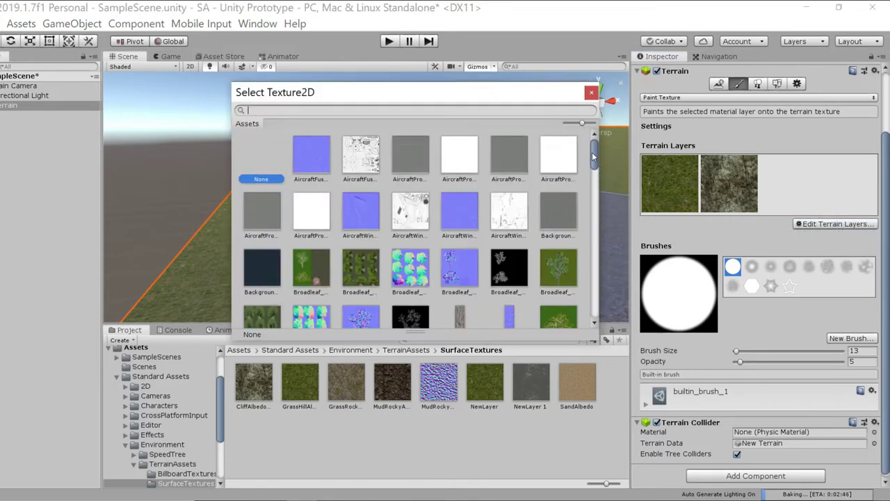
pyautogui.moveTo(595, 160); pyautogui.dragTo(594, 230)
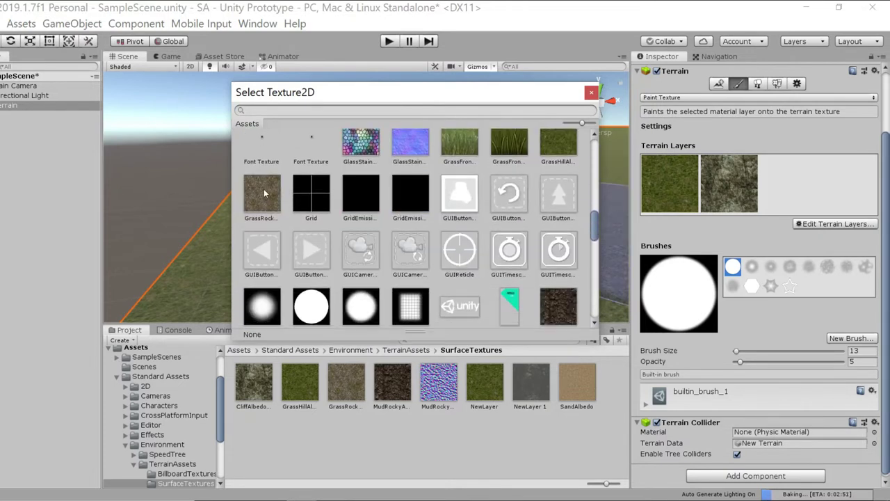
pyautogui.doubleClick(264, 194)
# Create a fourth terrain layer from the SandAlbedo texture
pyautogui.click(842, 226)
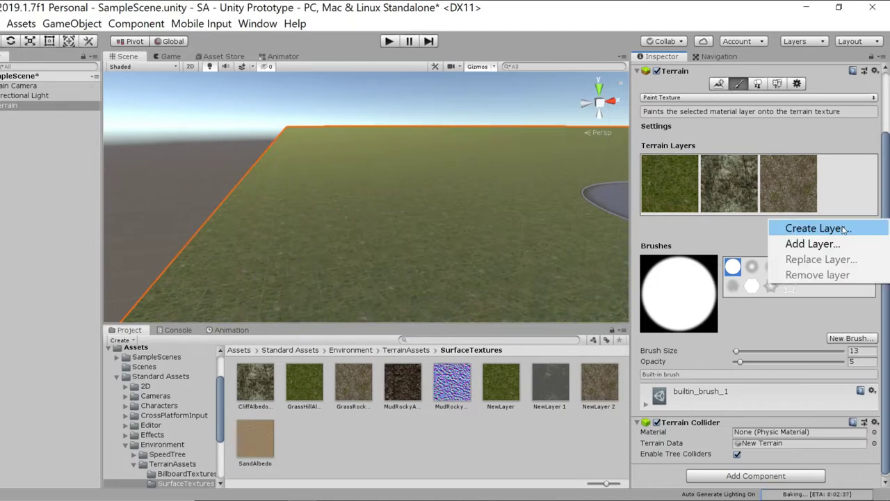
pyautogui.click(796, 229)
pyautogui.moveTo(596, 163); pyautogui.dragTo(596, 272)
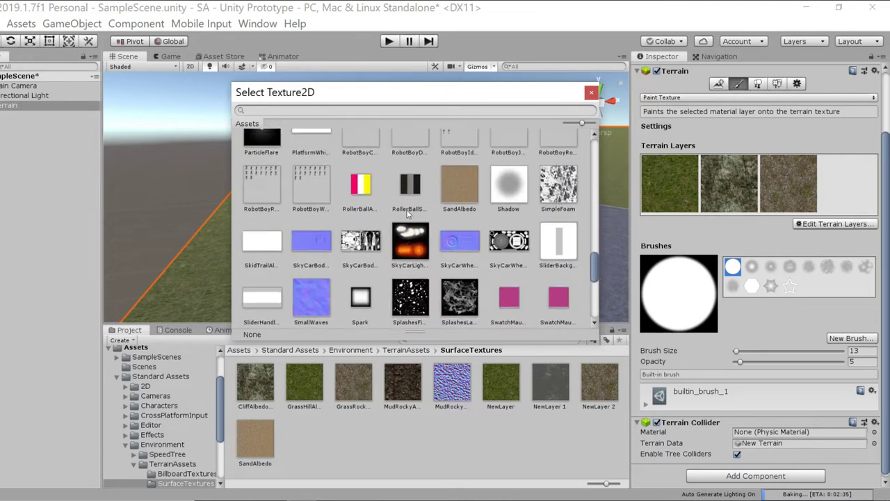
pyautogui.doubleClick(453, 188)
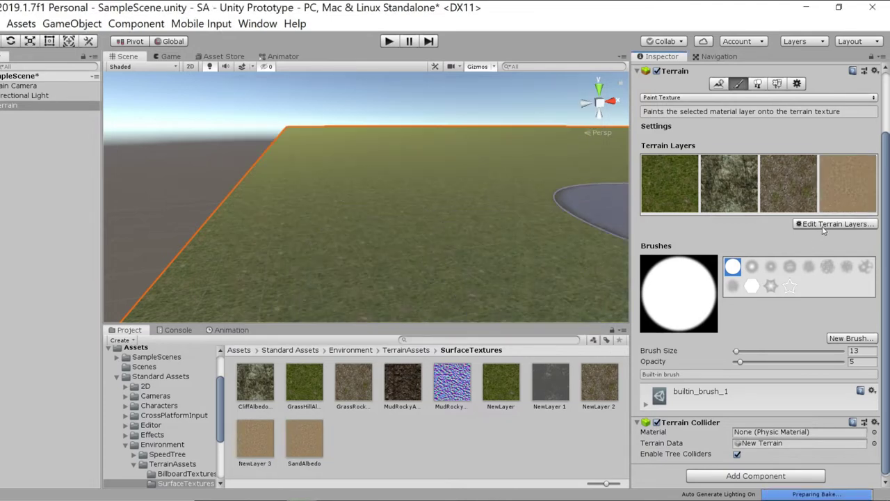
# Search the textures for "mud" and create a fifth terrain layer from the MudRocky albedo texture
pyautogui.click(826, 224)
pyautogui.click(827, 230)
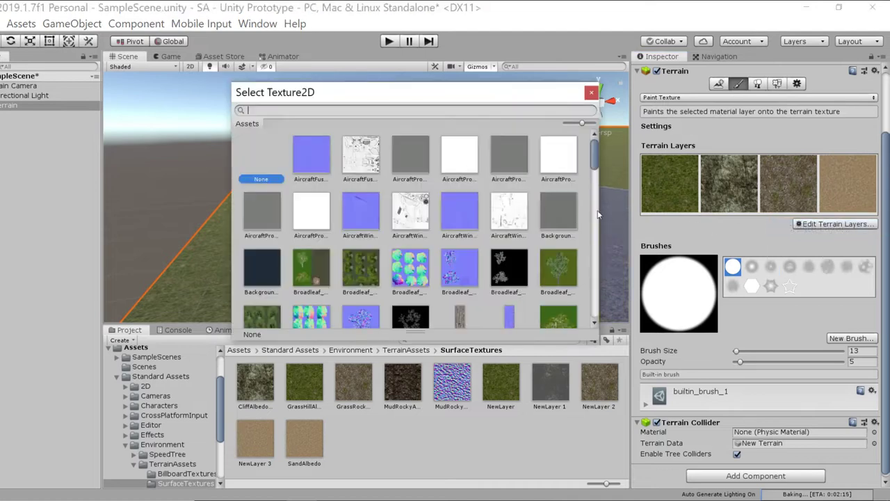
pyautogui.moveTo(594, 155)
pyautogui.mouseDown()
pyautogui.moveTo(595, 291)
pyautogui.moveTo(594, 143)
pyautogui.mouseUp()
pyautogui.click(304, 112)
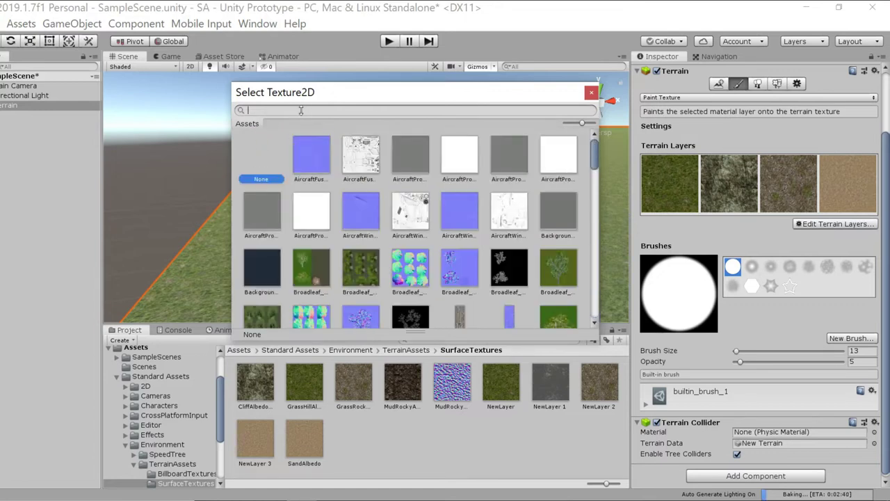
pyautogui.write('mud')
pyautogui.doubleClick(304, 160)
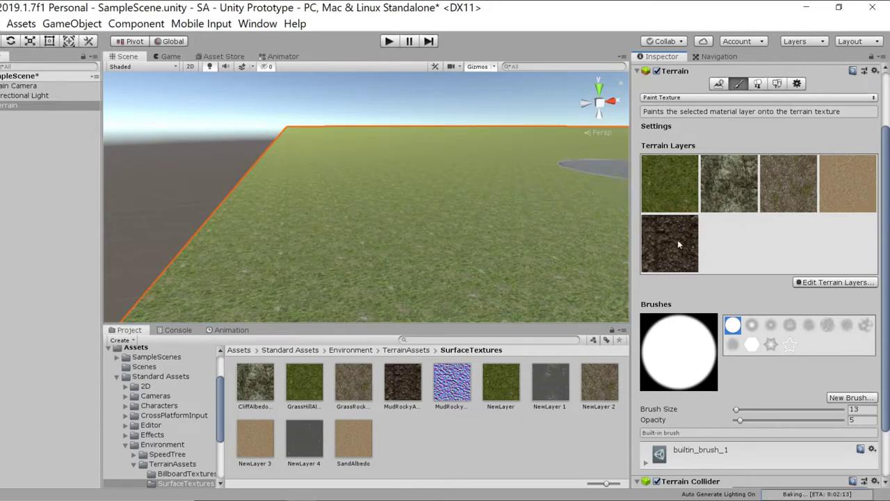
# Look over the terrain and inspect the cliff, rocky grass, sand and mud layers by selecting them in turn
pyautogui.moveTo(390, 211)
pyautogui.mouseDown(button='right')
pyautogui.moveTo(453, 206)
pyautogui.moveTo(267, 197)
pyautogui.mouseUp(button='right')
pyautogui.moveTo(142, 179); pyautogui.dragTo(286, 179, button='right')
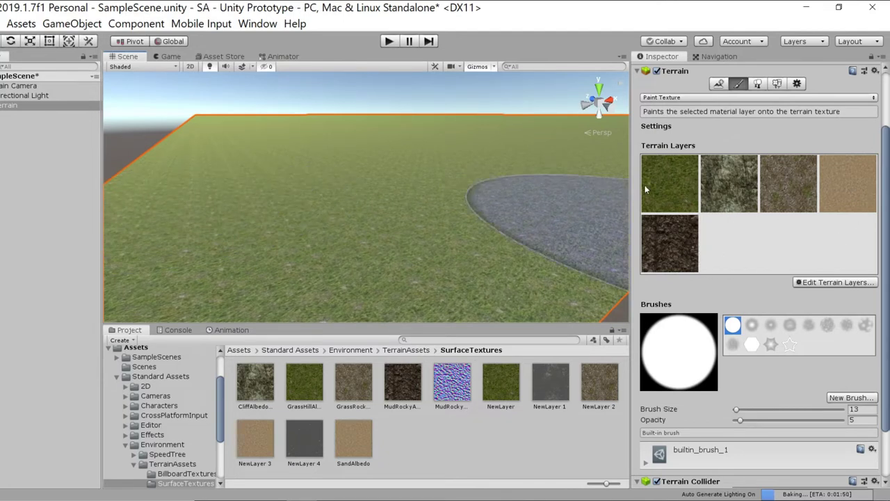
pyautogui.click(739, 187)
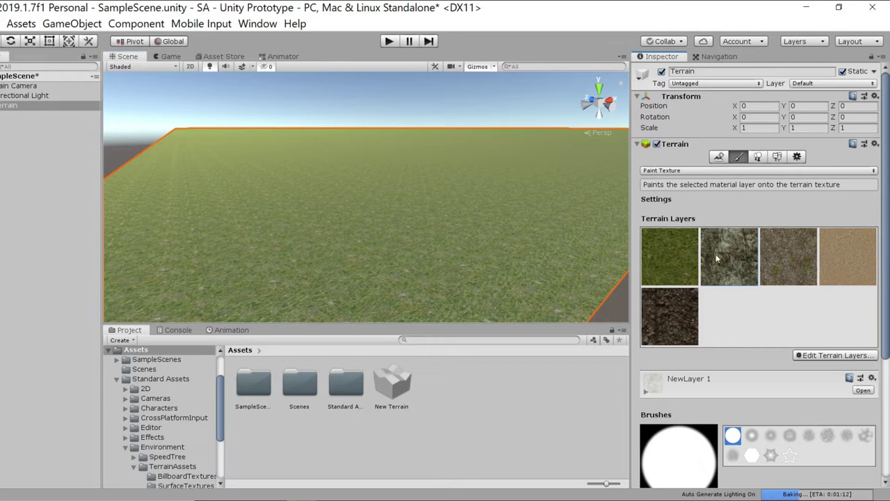
pyautogui.click(788, 262)
pyautogui.click(855, 261)
pyautogui.click(727, 271)
pyautogui.click(792, 267)
pyautogui.click(672, 327)
pyautogui.click(729, 272)
pyautogui.click(790, 265)
pyautogui.click(855, 257)
pyautogui.click(740, 258)
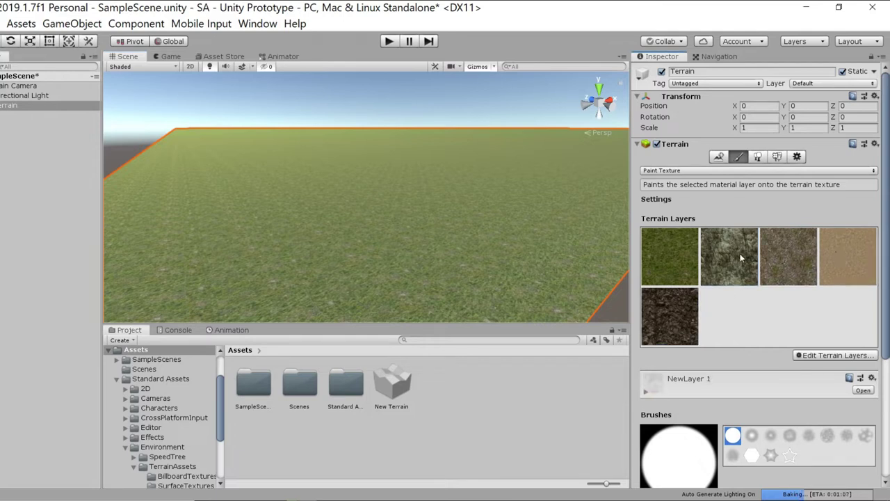
# Paint a broad sand patch on the grass near the terrain's edge with the sand layer and brush size 13
pyautogui.click(853, 254)
pyautogui.scroll(8, 375, 160)
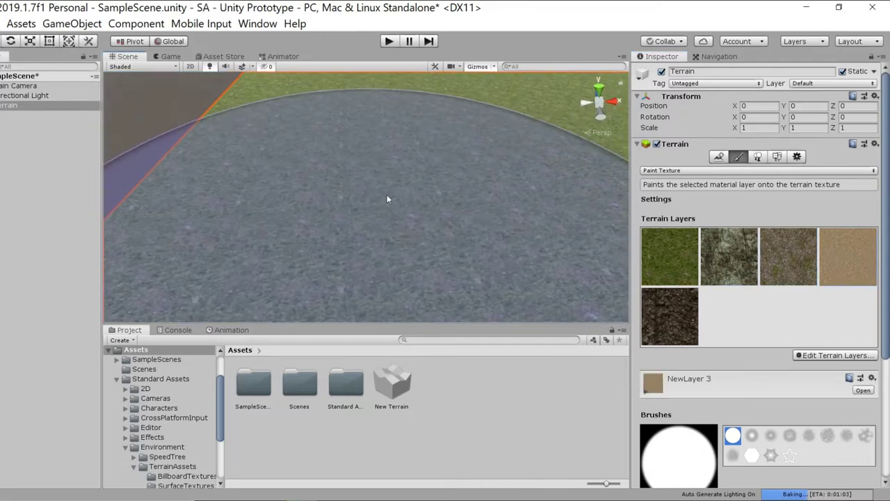
pyautogui.scroll(-6, 417, 177)
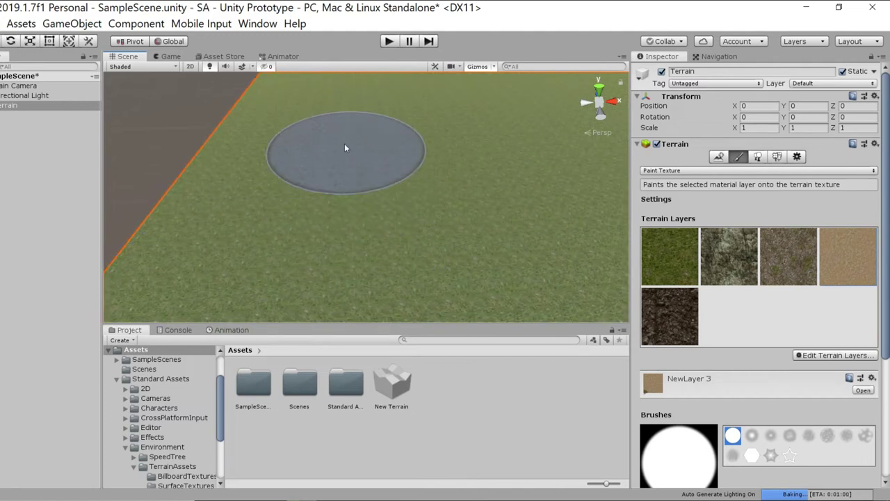
pyautogui.moveTo(354, 153)
pyautogui.mouseDown()
pyautogui.moveTo(439, 181)
pyautogui.moveTo(387, 129)
pyautogui.moveTo(381, 73)
pyautogui.moveTo(558, 151)
pyautogui.moveTo(518, 216)
pyautogui.mouseUp()
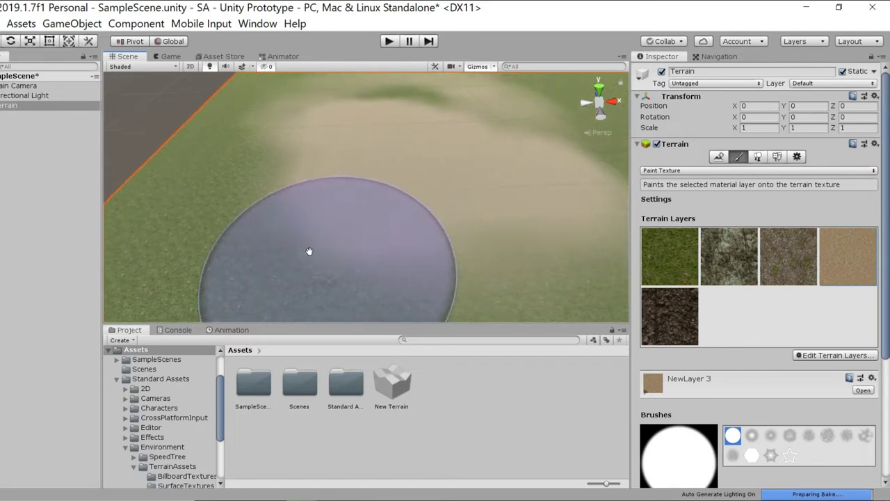
pyautogui.moveTo(308, 252); pyautogui.dragTo(178, 240, button='middle')
# Paint the cliff layer over the middle of the sand patch and across the grass beside it
pyautogui.click(763, 283)
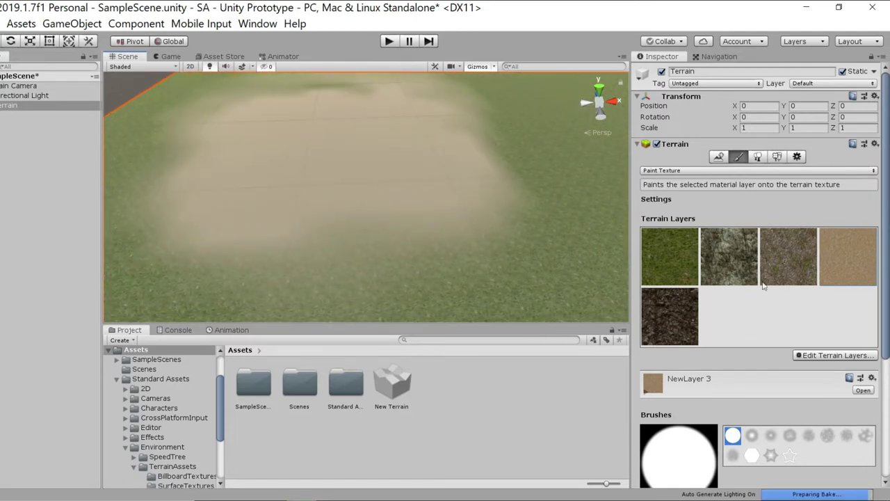
pyautogui.moveTo(351, 137)
pyautogui.mouseDown()
pyautogui.moveTo(286, 154)
pyautogui.moveTo(598, 140)
pyautogui.moveTo(299, 227)
pyautogui.moveTo(563, 111)
pyautogui.moveTo(535, 162)
pyautogui.mouseUp()
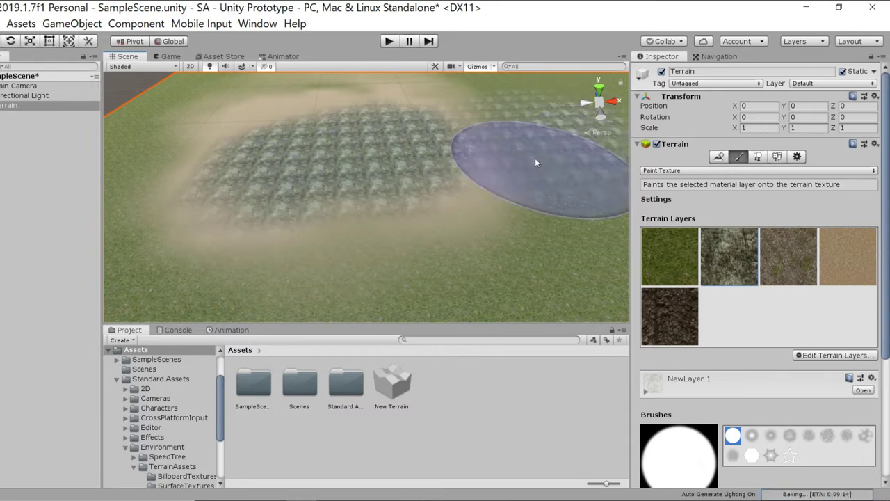
pyautogui.moveTo(537, 164); pyautogui.dragTo(123, 197, button='middle')
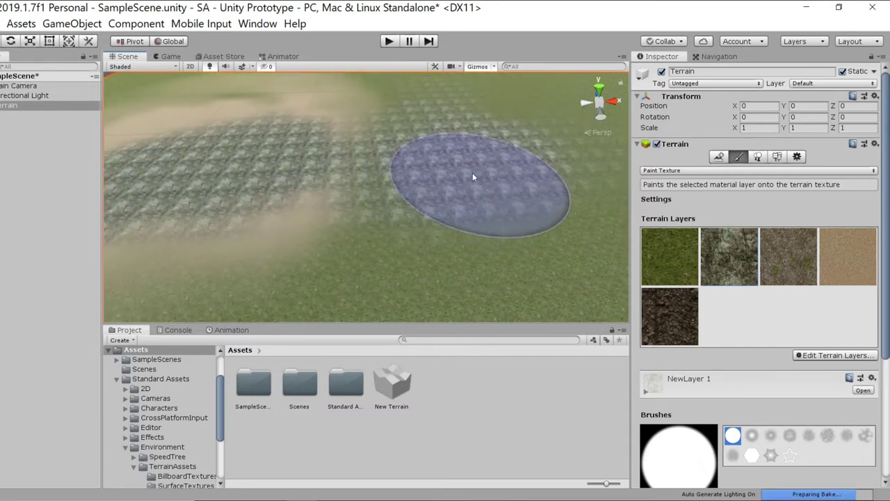
pyautogui.scroll(-3, 480, 170)
# Deselect the terrain and examine the painted sand and cliff patches from different angles
pyautogui.moveTo(491, 165); pyautogui.dragTo(729, 388, button='right')
pyautogui.rightClick(425, 500)
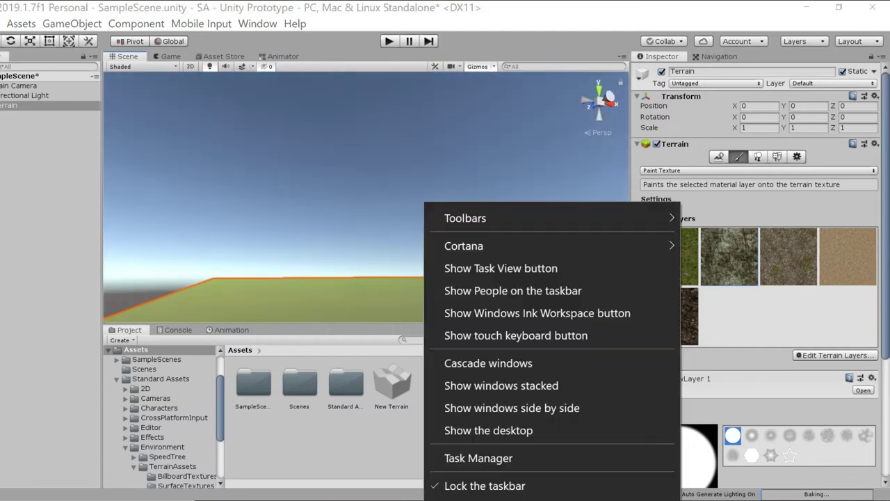
pyautogui.click(271, 270)
pyautogui.moveTo(336, 300); pyautogui.dragTo(334, 257, button='middle')
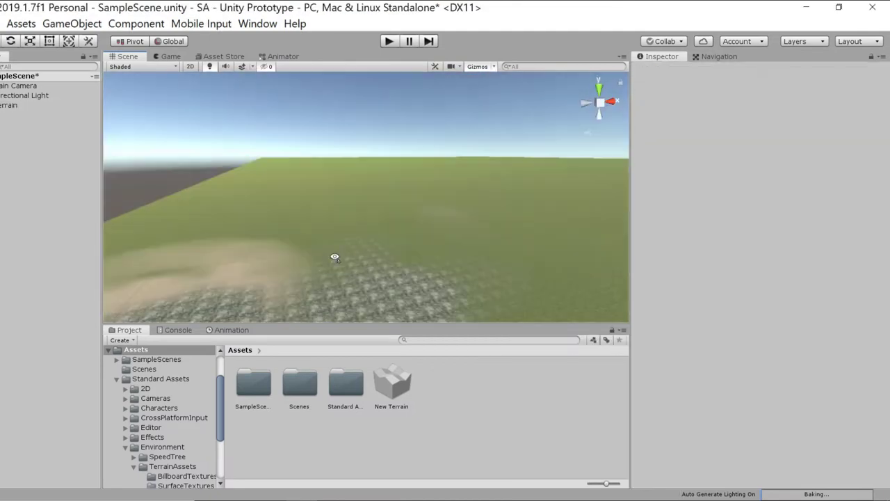
pyautogui.moveTo(334, 257); pyautogui.dragTo(314, 322, button='right')
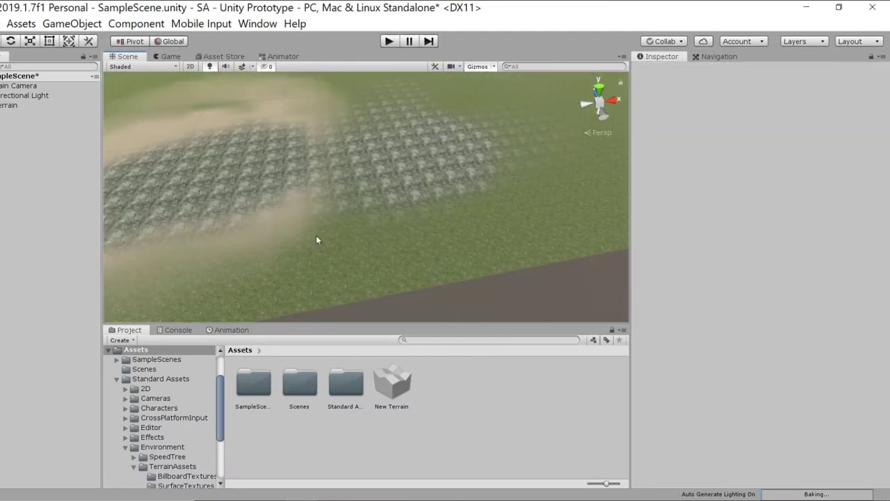
pyautogui.moveTo(315, 235); pyautogui.dragTo(278, 229, button='middle')
pyautogui.moveTo(277, 229)
pyautogui.keyDown('alt'); pyautogui.mouseDown()
pyautogui.moveTo(469, 239)
pyautogui.moveTo(360, 241)
pyautogui.moveTo(279, 230)
pyautogui.mouseUp(); pyautogui.keyUp('alt')
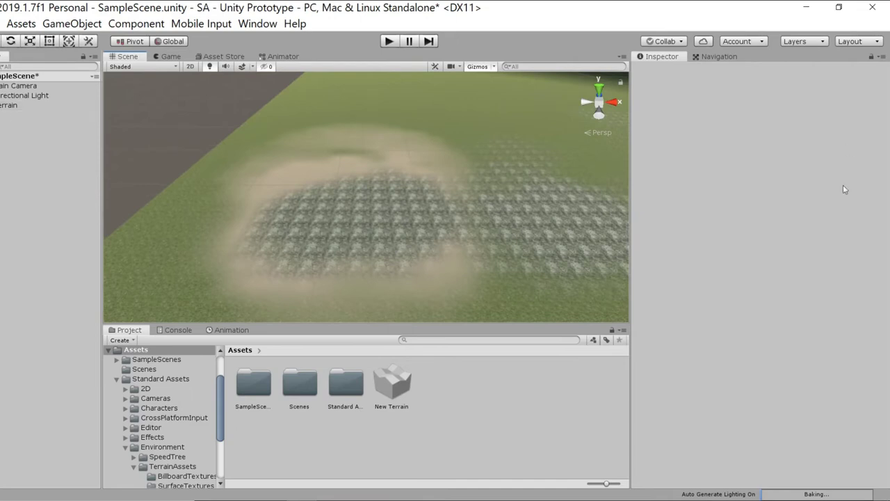
# Reselect the terrain, set the texture brush size to 103 and brush the cliff layer over a wider area
pyautogui.click(9, 106)
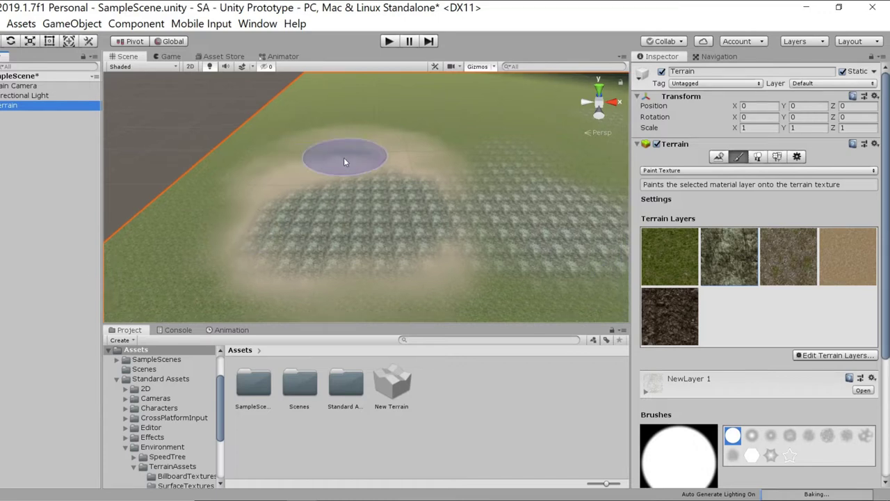
pyautogui.scroll(-5, 818, 287)
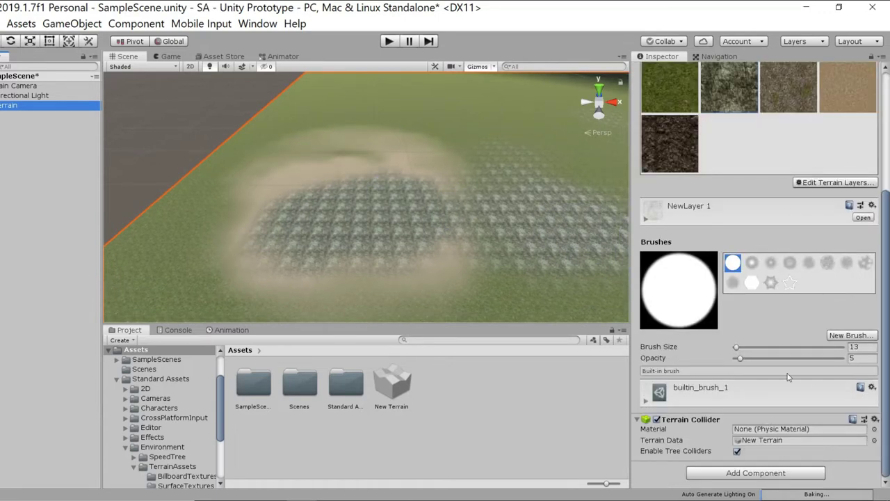
pyautogui.moveTo(739, 351)
pyautogui.mouseDown()
pyautogui.moveTo(772, 349)
pyautogui.moveTo(747, 347)
pyautogui.mouseUp()
pyautogui.scroll(-3, 492, 158)
pyautogui.moveTo(486, 151)
pyautogui.mouseDown()
pyautogui.moveTo(549, 117)
pyautogui.moveTo(461, 71)
pyautogui.mouseUp()
# Switch to the sand layer, set the brush size to 937 and examine the enlarged brush preview over the terrain
pyautogui.moveTo(462, 265)
pyautogui.mouseDown(button='middle')
pyautogui.moveTo(447, 172)
pyautogui.moveTo(417, 132)
pyautogui.moveTo(235, 228)
pyautogui.moveTo(351, 152)
pyautogui.moveTo(433, 174)
pyautogui.moveTo(332, 213)
pyautogui.mouseUp(button='middle')
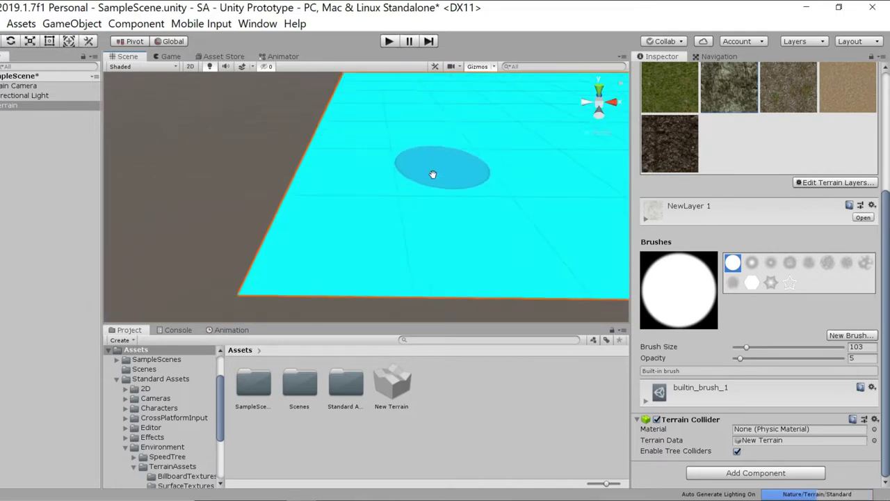
pyautogui.scroll(-5, 392, 186)
pyautogui.scroll(-2, 440, 189)
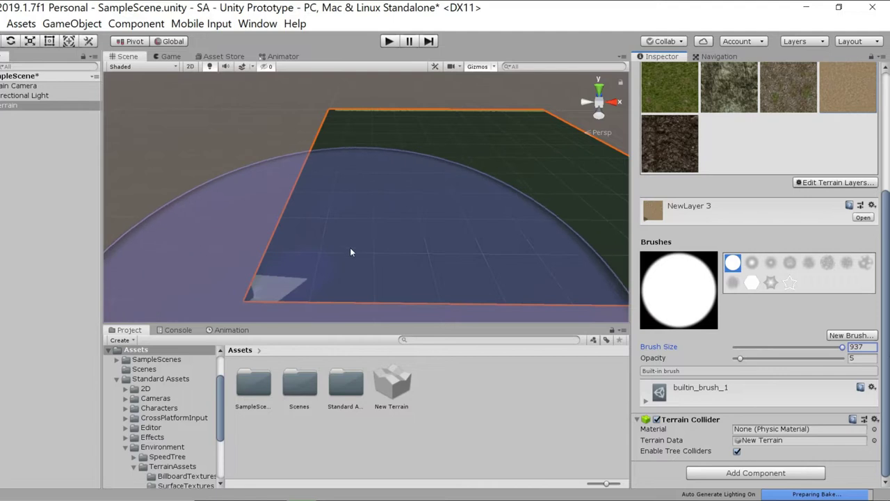
pyautogui.scroll(5, 402, 260)
pyautogui.scroll(2, 438, 266)
pyautogui.moveTo(401, 265)
pyautogui.mouseDown(button='middle')
pyautogui.moveTo(387, 197)
pyautogui.moveTo(444, 88)
pyautogui.mouseUp(button='middle')
pyautogui.scroll(3, 435, 192)
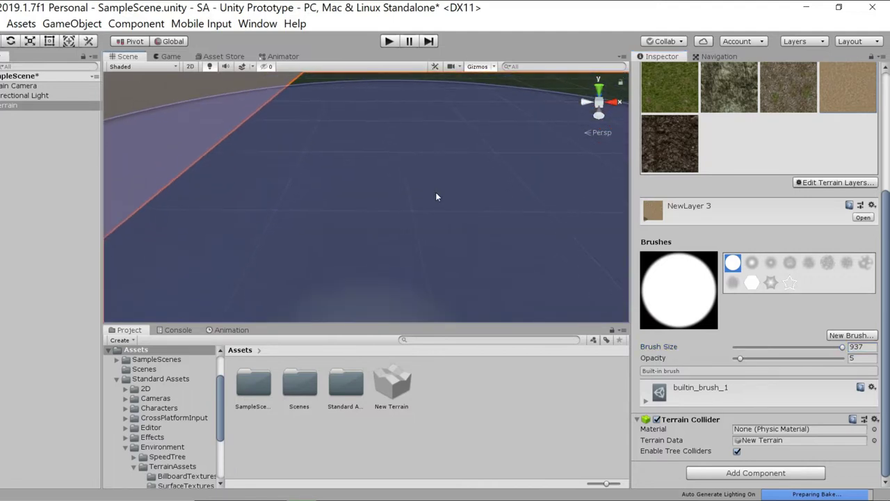
pyautogui.scroll(3, 436, 199)
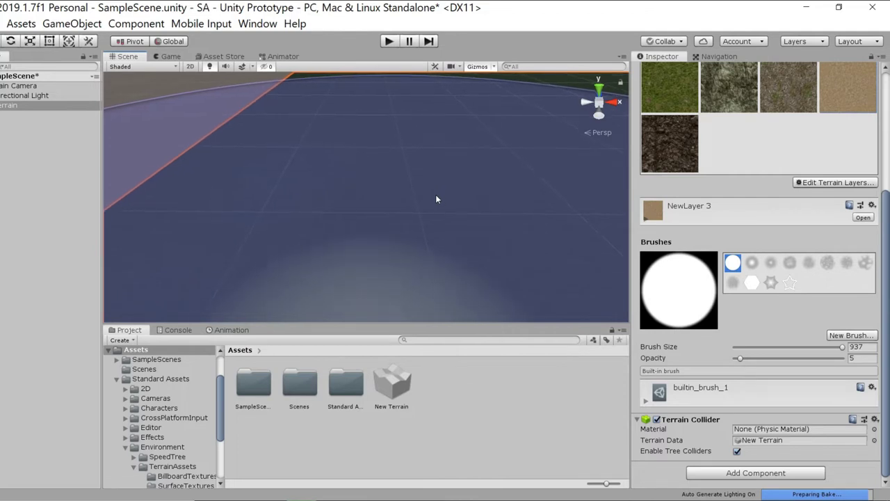
pyautogui.scroll(5, 435, 225)
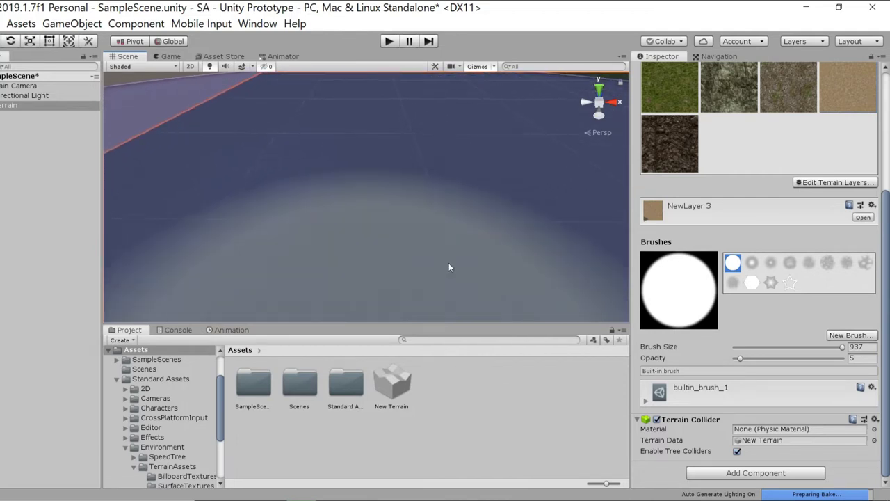
pyautogui.scroll(-2, 409, 228)
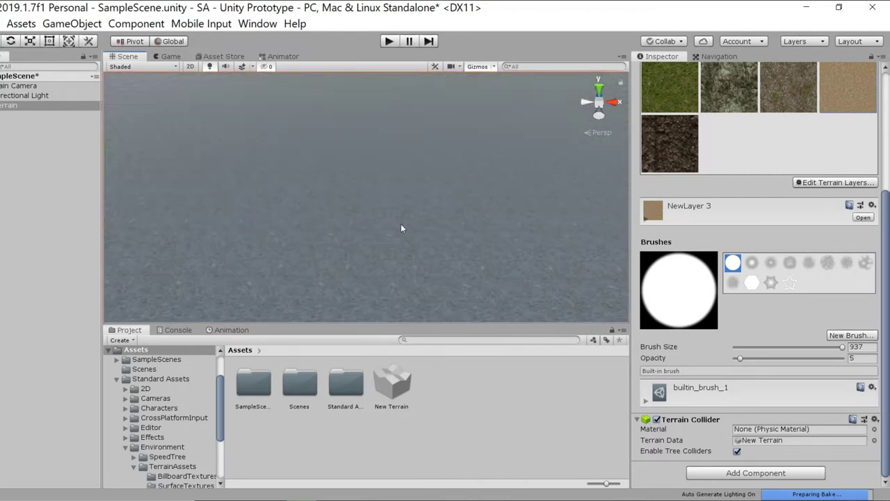
# Set the texture brush size to 52 and paint a round sand patch on the grass at opacity 5
pyautogui.scroll(-5, 429, 215)
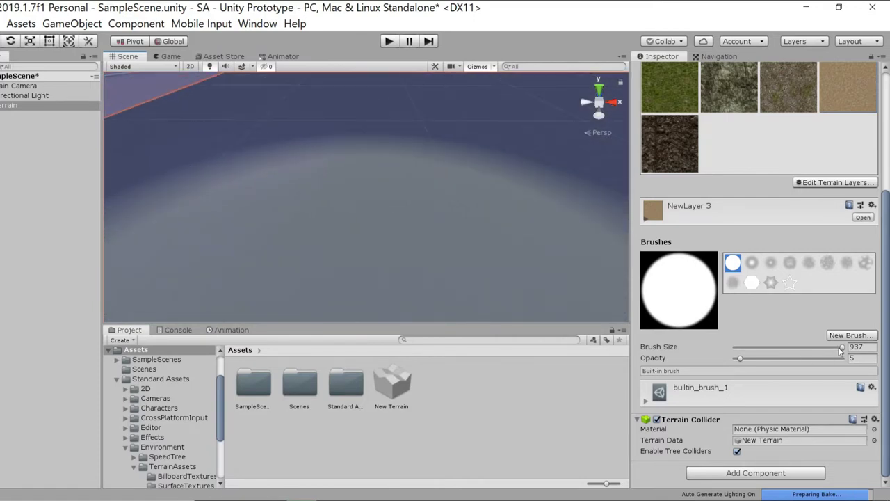
pyautogui.moveTo(824, 353); pyautogui.dragTo(744, 358)
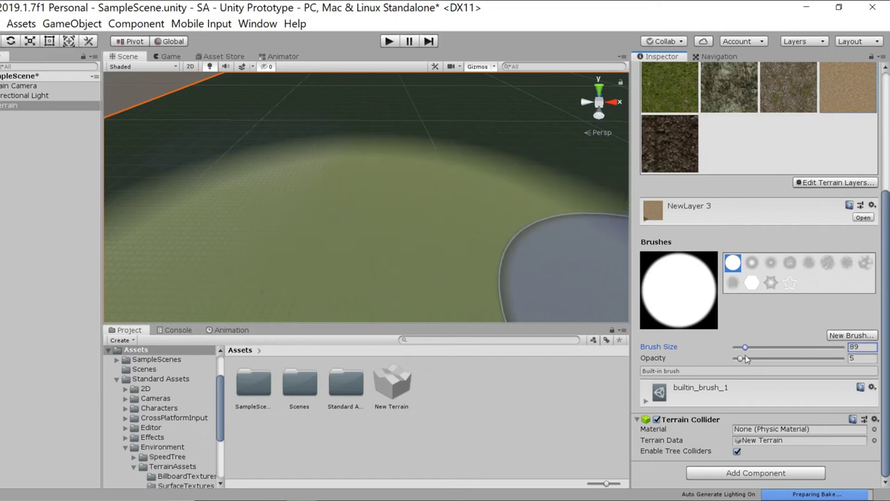
pyautogui.scroll(4, 423, 290)
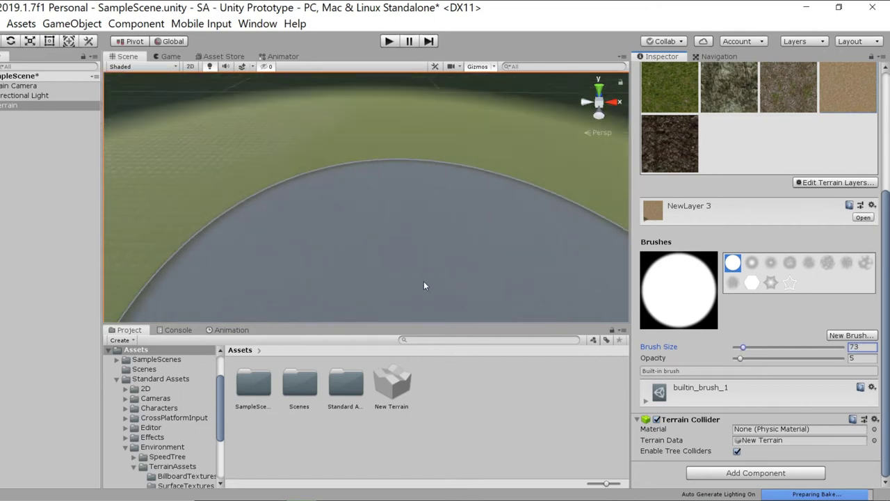
pyautogui.moveTo(744, 351); pyautogui.dragTo(740, 351)
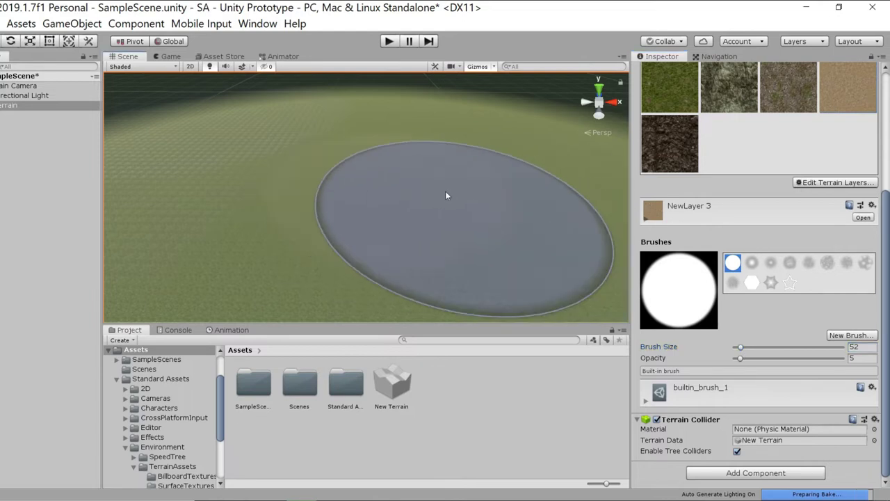
pyautogui.moveTo(271, 170)
pyautogui.mouseDown()
pyautogui.moveTo(314, 189)
pyautogui.moveTo(381, 192)
pyautogui.mouseUp()
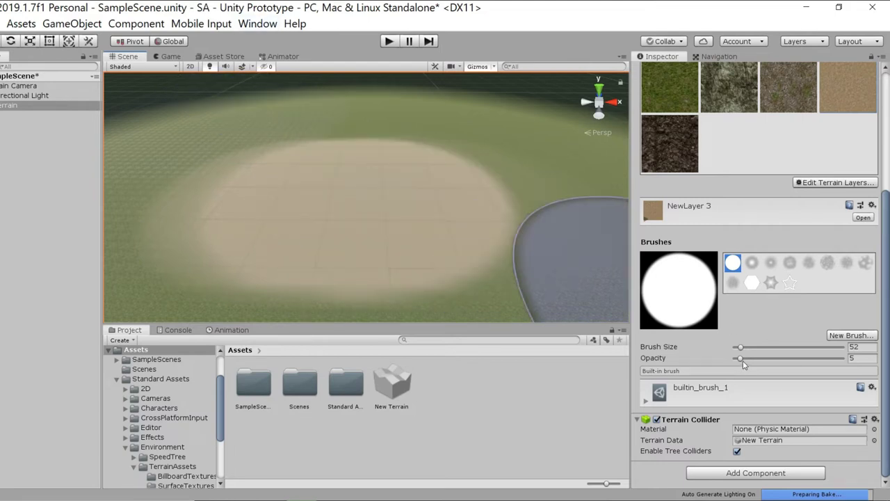
# Set the brush opacity to 100 and paint solid sand patches on the grass next to the previous one
pyautogui.moveTo(741, 363); pyautogui.dragTo(885, 367)
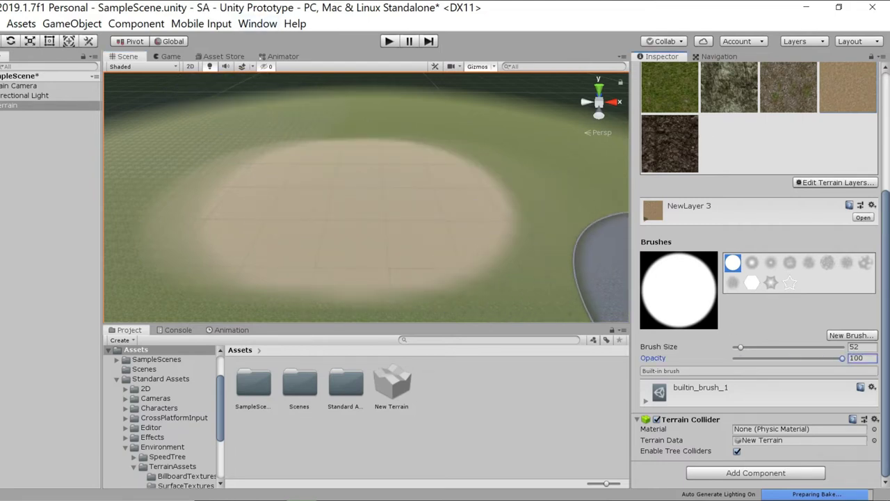
pyautogui.moveTo(485, 188)
pyautogui.mouseDown(button='middle')
pyautogui.moveTo(382, 212)
pyautogui.moveTo(301, 209)
pyautogui.mouseUp(button='middle')
pyautogui.click(430, 176)
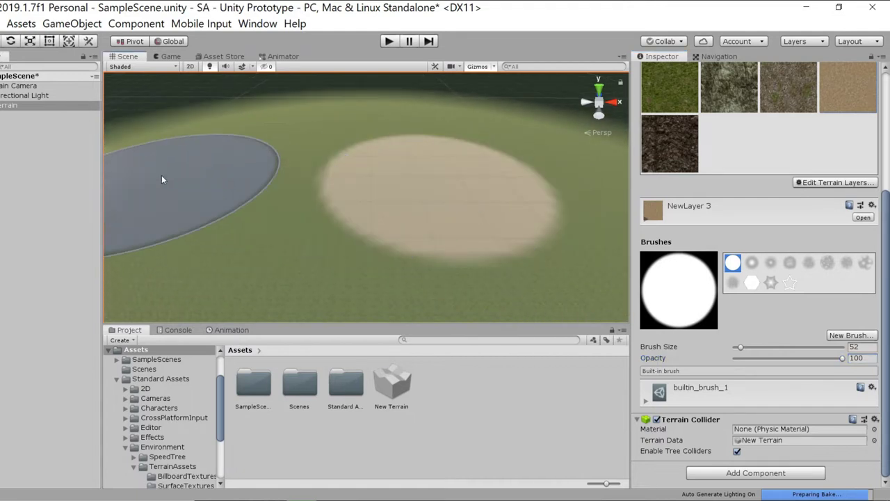
pyautogui.moveTo(284, 194)
pyautogui.mouseDown()
pyautogui.moveTo(415, 173)
pyautogui.moveTo(415, 212)
pyautogui.mouseUp()
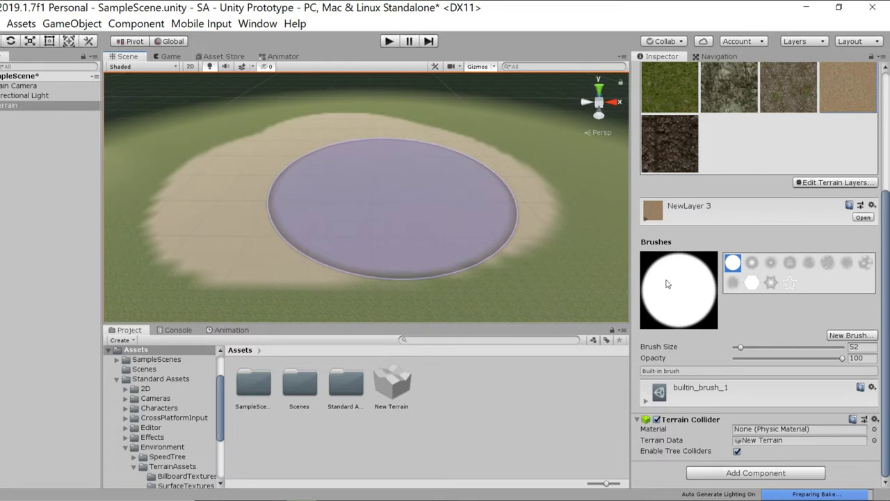
# Set the brush opacity to 4, brush the grass layer over the sand patches and switch to the NewLayer 2 texture
pyautogui.moveTo(843, 361); pyautogui.dragTo(779, 365)
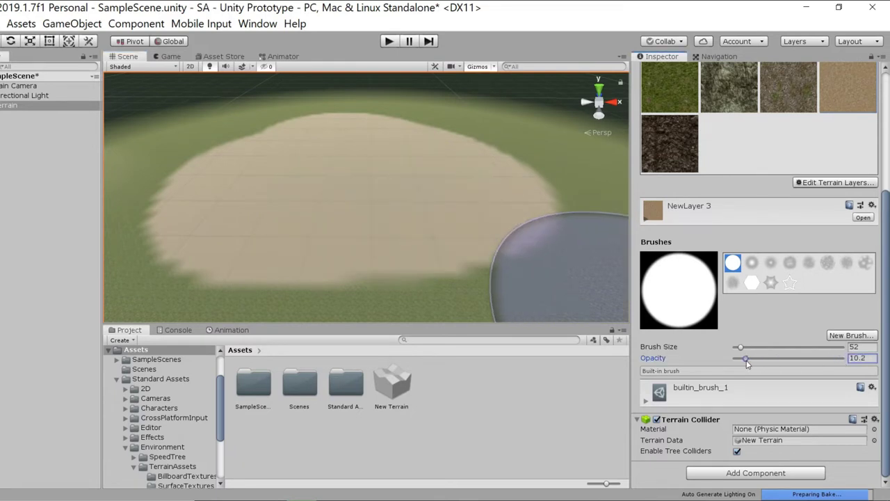
pyautogui.click(662, 83)
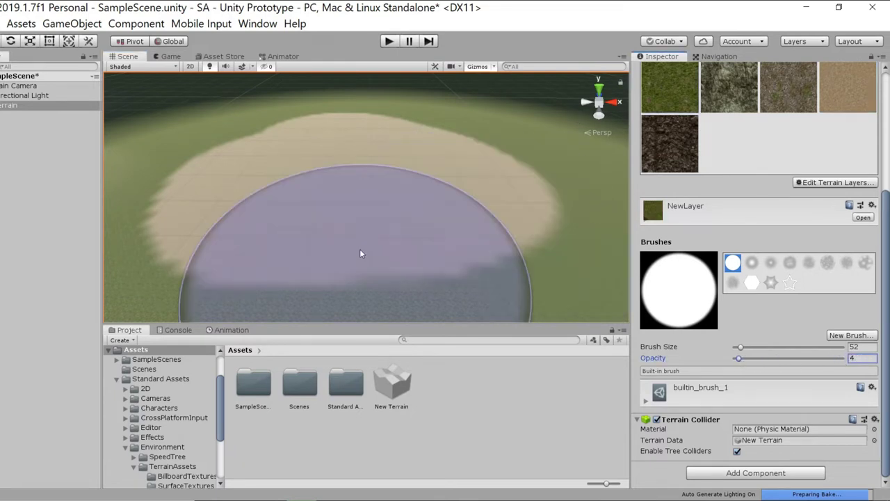
pyautogui.moveTo(462, 242)
pyautogui.mouseDown()
pyautogui.moveTo(460, 170)
pyautogui.moveTo(138, 178)
pyautogui.mouseUp()
pyautogui.moveTo(148, 210)
pyautogui.mouseDown(button='middle')
pyautogui.moveTo(417, 165)
pyautogui.moveTo(274, 195)
pyautogui.mouseUp(button='middle')
pyautogui.scroll(3, 263, 205)
pyautogui.click(782, 100)
pyautogui.scroll(-6, 294, 225)
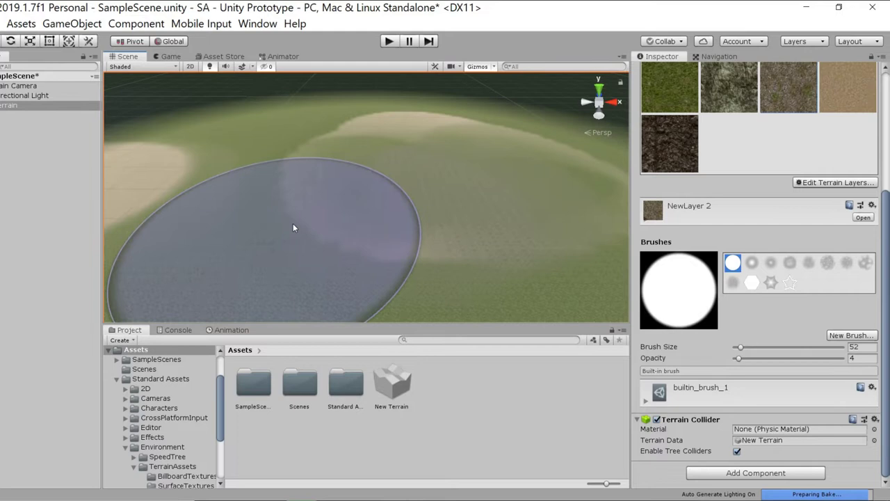
pyautogui.scroll(-8, 300, 187)
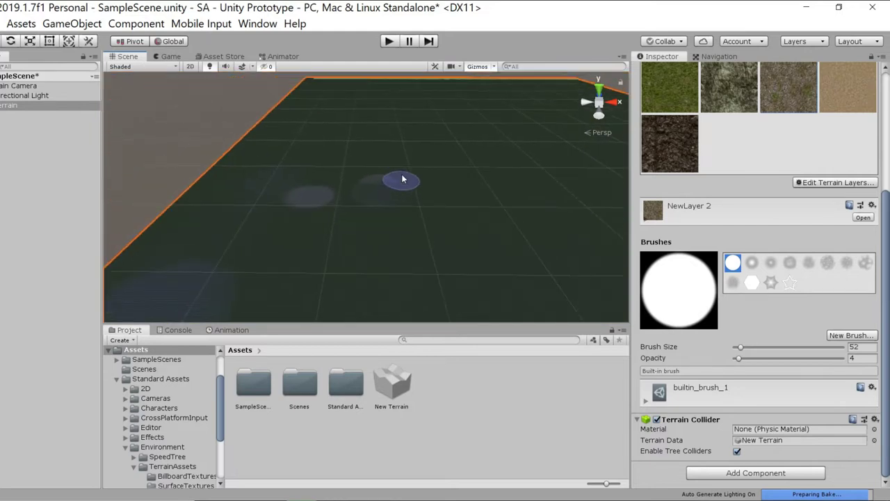
# Cover the whole terrain with the sand layer using brush size 937 and opacity 100
pyautogui.moveTo(419, 198); pyautogui.dragTo(320, 203, button='middle')
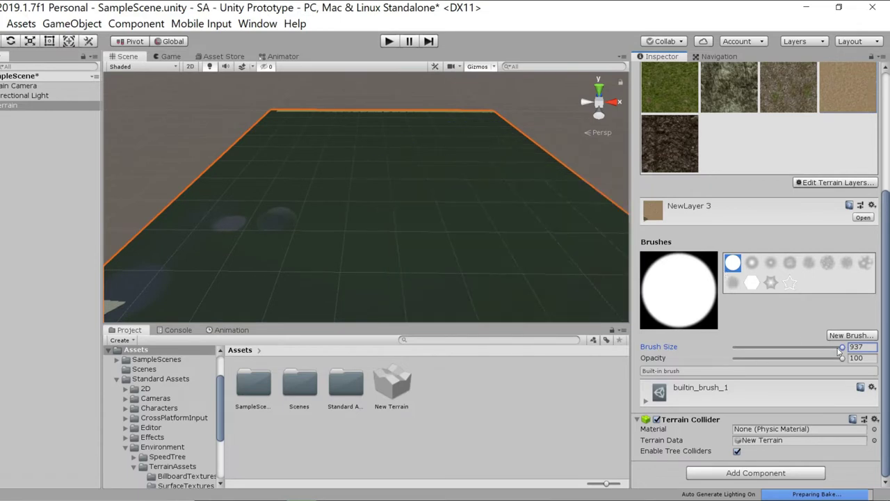
pyautogui.moveTo(189, 270)
pyautogui.mouseDown()
pyautogui.moveTo(315, 168)
pyautogui.moveTo(485, 263)
pyautogui.moveTo(201, 141)
pyautogui.mouseUp()
pyautogui.scroll(-3, 255, 237)
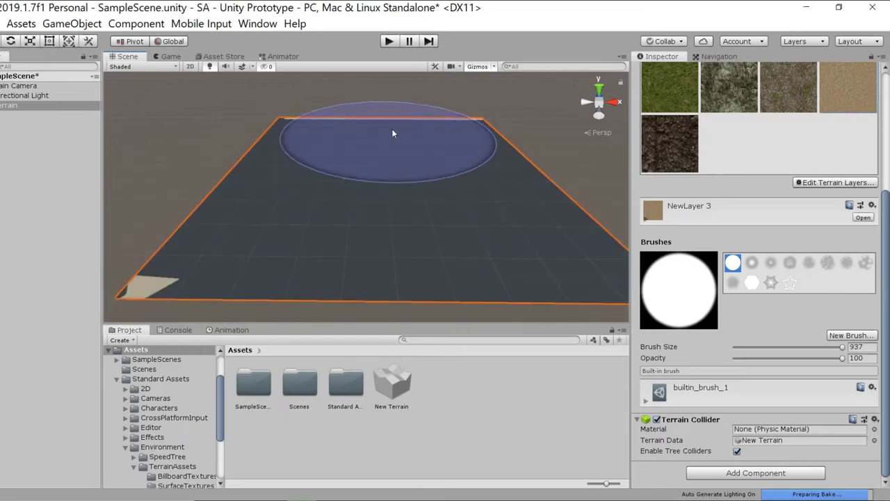
pyautogui.scroll(4, 311, 199)
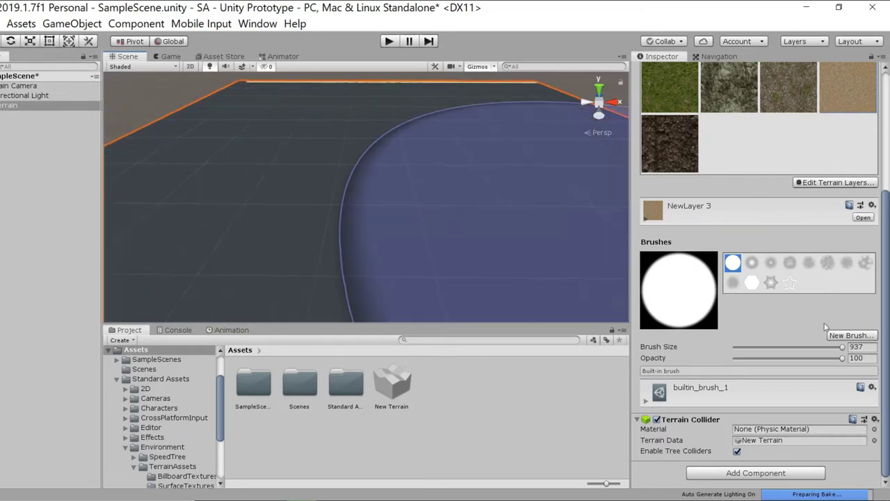
# Set the brush size to 52 and examine the sand-covered terrain up close from different angles
pyautogui.moveTo(843, 350); pyautogui.dragTo(741, 347)
pyautogui.scroll(2, 413, 237)
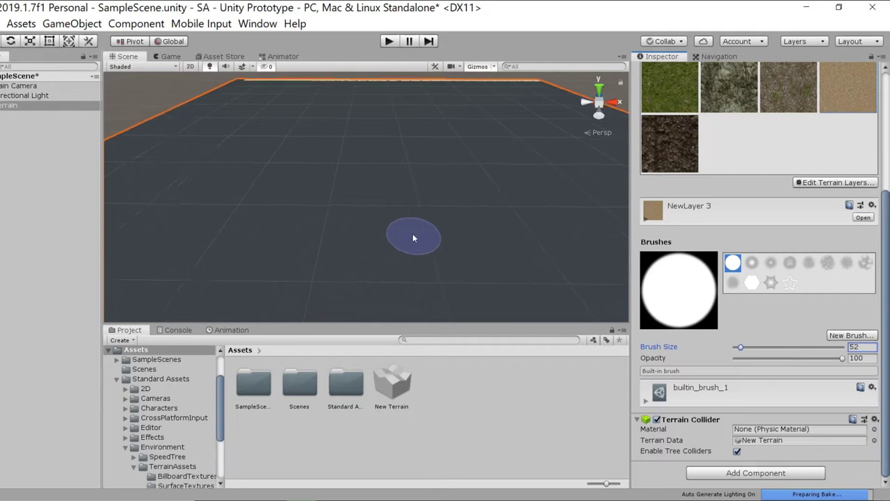
pyautogui.scroll(6, 412, 238)
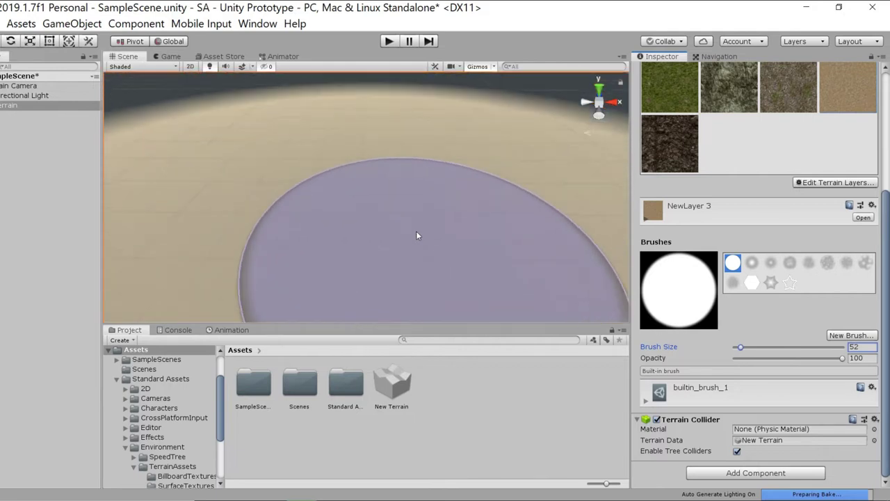
pyautogui.moveTo(348, 168)
pyautogui.mouseDown(button='right')
pyautogui.moveTo(106, 132)
pyautogui.moveTo(267, 119)
pyautogui.moveTo(201, 149)
pyautogui.moveTo(629, 217)
pyautogui.mouseUp(button='right')
pyautogui.moveTo(283, 219); pyautogui.dragTo(334, 211, button='right')
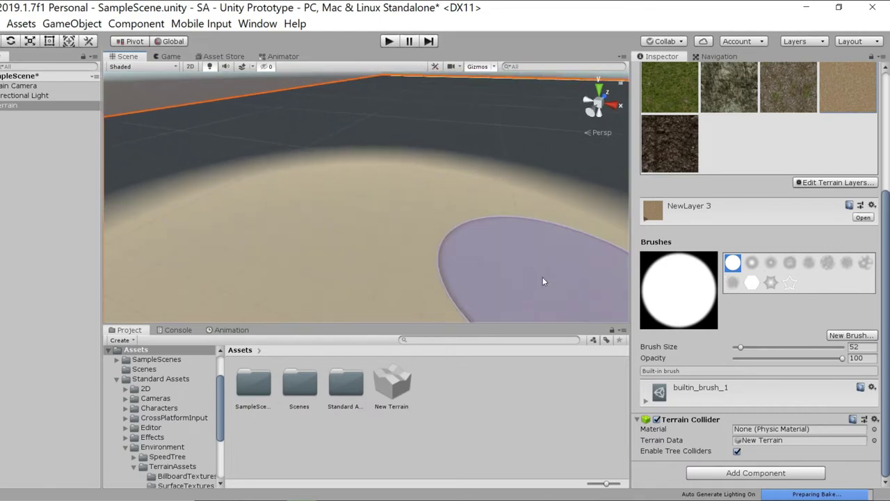
pyautogui.moveTo(235, 194)
pyautogui.mouseDown(button='middle')
pyautogui.moveTo(253, 211)
pyautogui.moveTo(686, 153)
pyautogui.mouseUp(button='middle')
pyautogui.moveTo(267, 204)
pyautogui.mouseDown(button='middle')
pyautogui.moveTo(479, 215)
pyautogui.moveTo(648, 139)
pyautogui.mouseUp(button='middle')
pyautogui.moveTo(459, 153); pyautogui.dragTo(361, 196, button='middle')
pyautogui.moveTo(359, 197)
pyautogui.mouseDown(button='right')
pyautogui.moveTo(370, 179)
pyautogui.moveTo(479, 139)
pyautogui.moveTo(482, 93)
pyautogui.moveTo(454, 149)
pyautogui.mouseUp(button='right')
# Switch the terrain painting mode from Paint Texture to Raise or Lower Terrain
pyautogui.scroll(5, 807, 272)
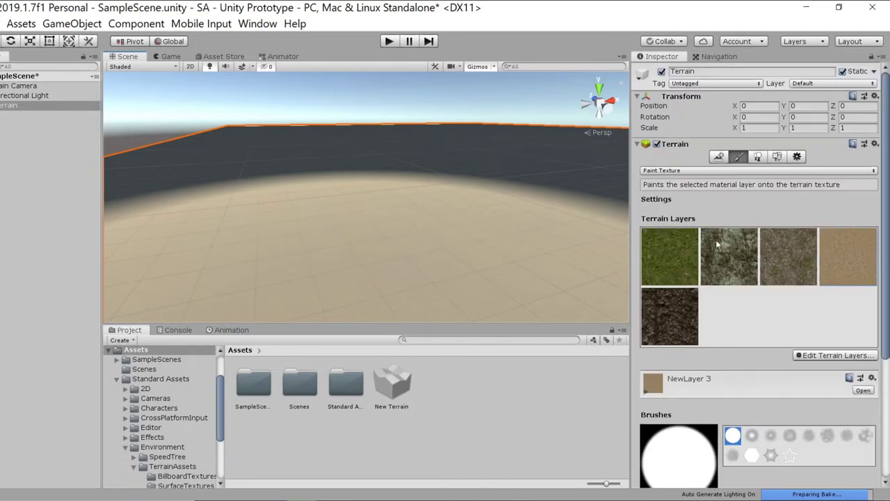
pyautogui.moveTo(413, 189); pyautogui.dragTo(300, 186, button='right')
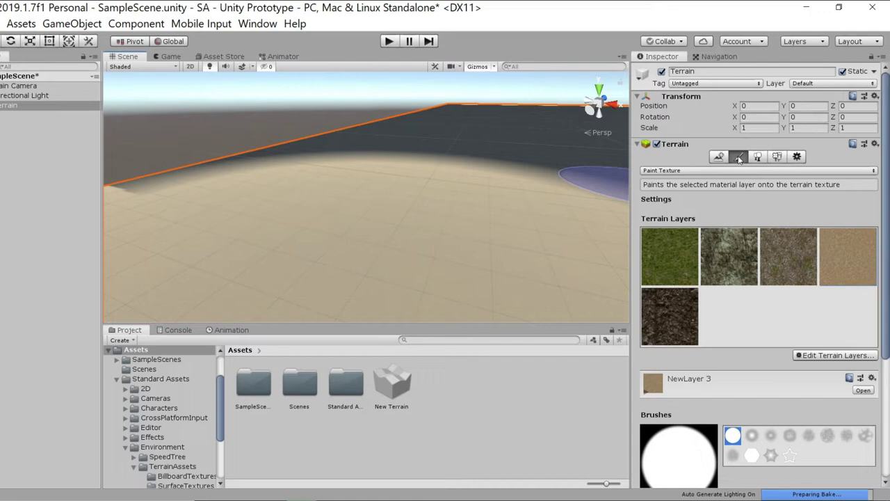
pyautogui.click(835, 171)
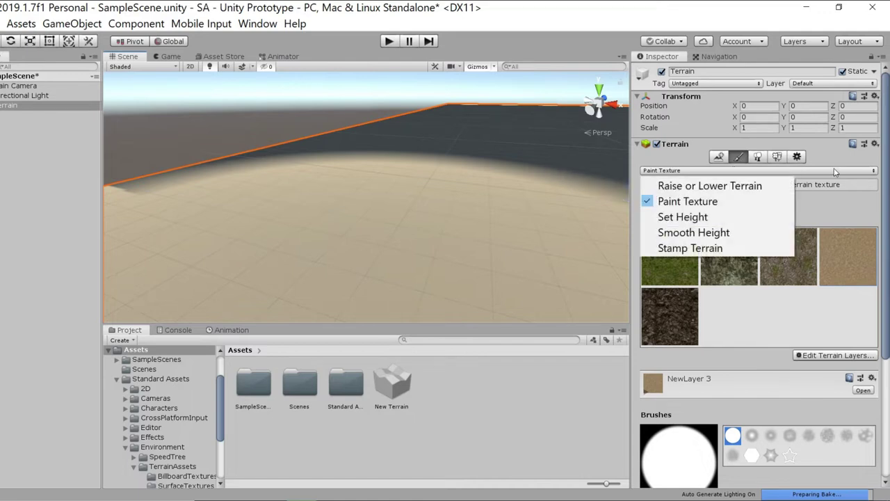
pyautogui.click(707, 187)
# Raise stepped flat-topped mounds on the sand with brush size 52 and opacity 100, and undo them
pyautogui.moveTo(362, 184)
pyautogui.mouseDown()
pyautogui.moveTo(394, 188)
pyautogui.moveTo(333, 201)
pyautogui.mouseUp()
pyautogui.moveTo(333, 201); pyautogui.dragTo(352, 199, button='right')
pyautogui.click(352, 198)
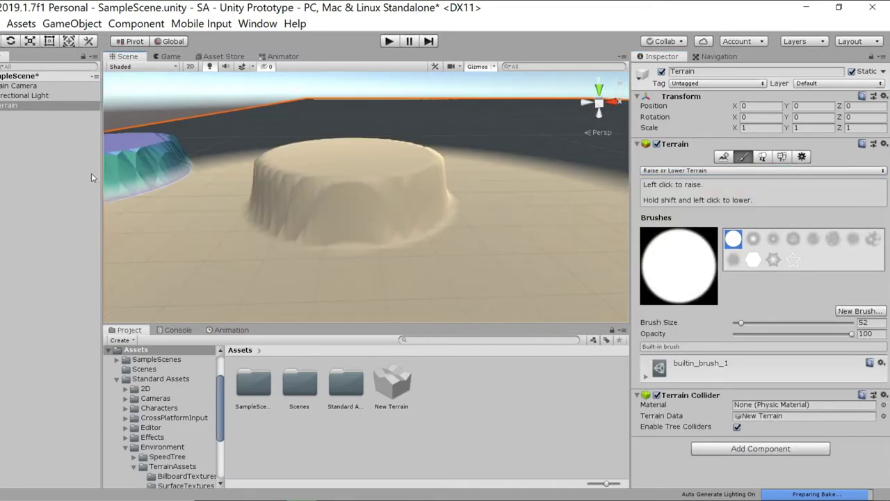
pyautogui.moveTo(292, 177)
pyautogui.keyDown('alt'); pyautogui.mouseDown()
pyautogui.moveTo(425, 156)
pyautogui.moveTo(159, 159)
pyautogui.moveTo(146, 190)
pyautogui.mouseUp(); pyautogui.keyUp('alt')
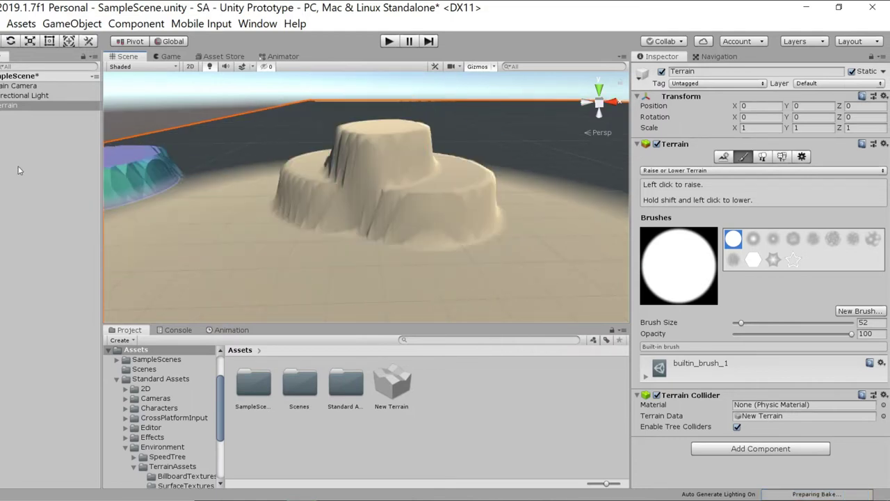
pyautogui.hotkey('ctrl', 'z')
pyautogui.hotkey('ctrl', 'z')
pyautogui.hotkey('ctrl', 'z')
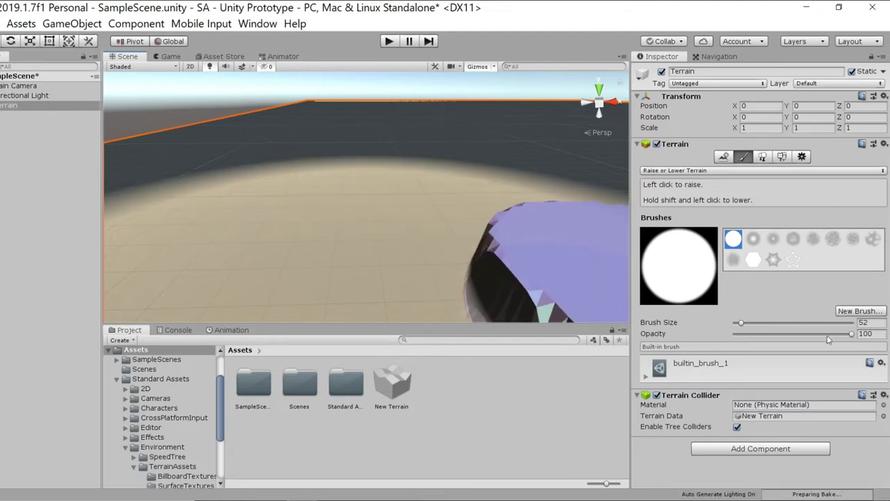
# Lower the brush opacity to 8.4, raise a tall hill with lower mounds beside it, and undo the sculpting
pyautogui.moveTo(855, 339); pyautogui.dragTo(812, 339)
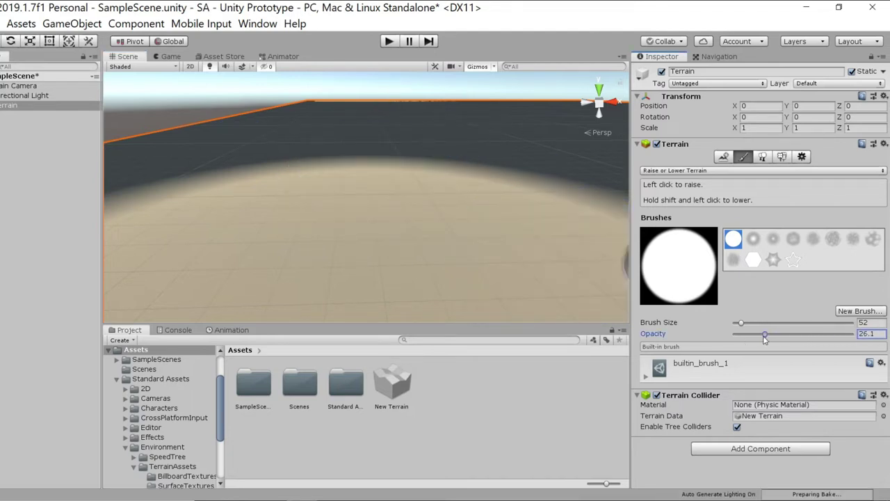
pyautogui.moveTo(346, 221)
pyautogui.mouseDown()
pyautogui.moveTo(445, 215)
pyautogui.moveTo(431, 219)
pyautogui.mouseUp()
pyautogui.moveTo(230, 248)
pyautogui.mouseDown()
pyautogui.moveTo(275, 181)
pyautogui.moveTo(207, 233)
pyautogui.moveTo(339, 180)
pyautogui.moveTo(177, 221)
pyautogui.mouseUp()
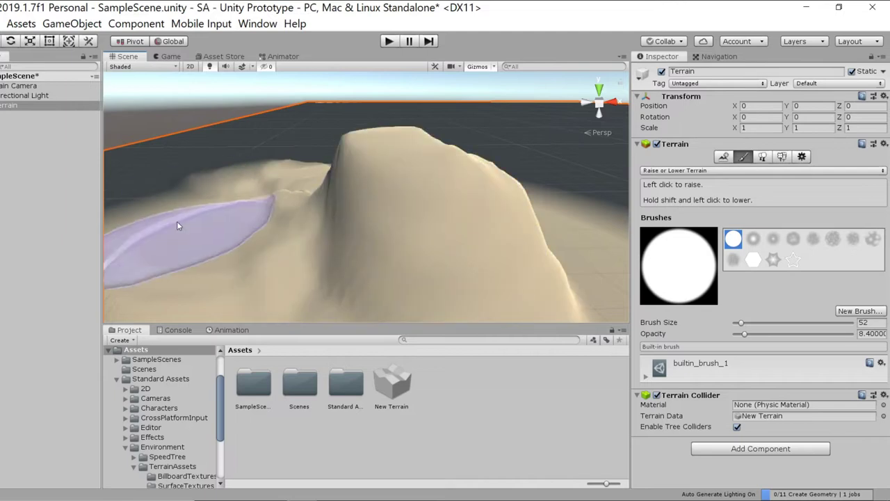
pyautogui.scroll(-3, 176, 221)
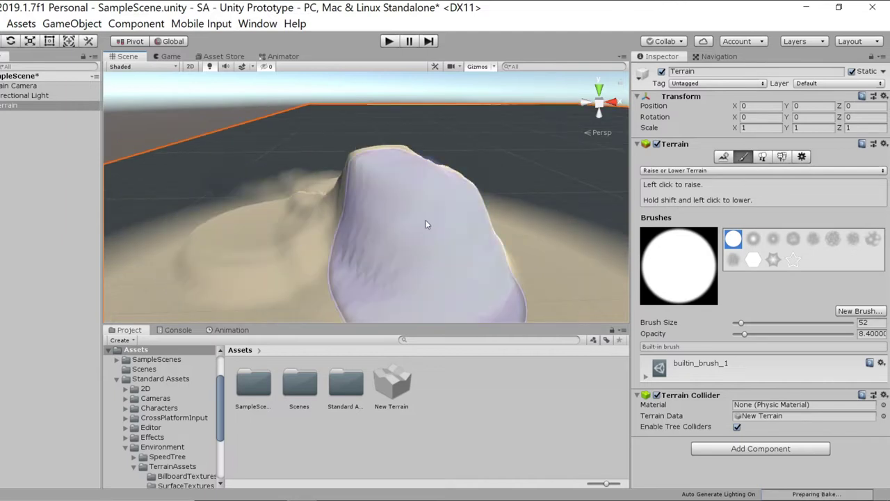
pyautogui.hotkey('ctrl', 'z')
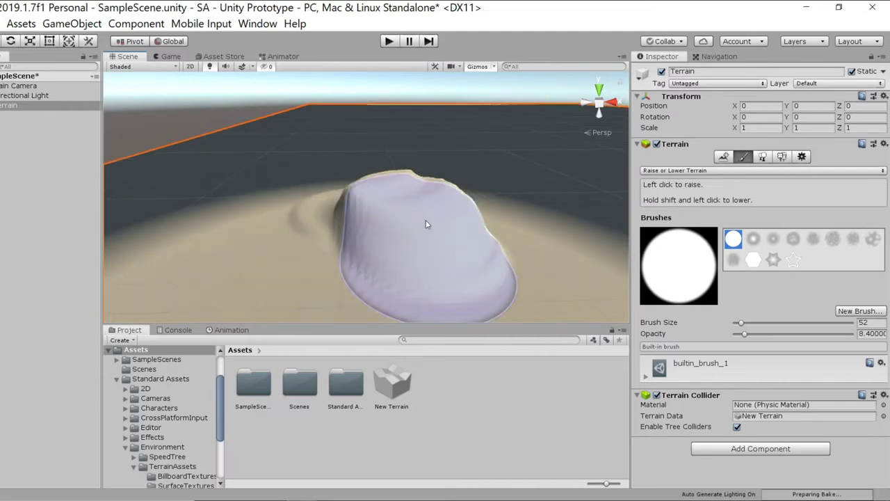
pyautogui.hotkey('ctrl', 'z')
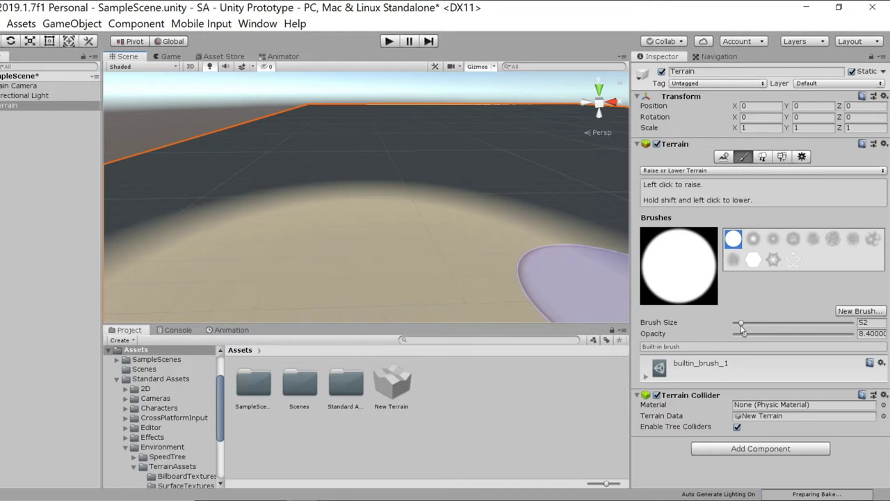
# Set the brush size to 86 and opacity to 4.2, and raise an uneven mountain ridge across the sand near the terrain's edge
pyautogui.moveTo(744, 335); pyautogui.dragTo(742, 335)
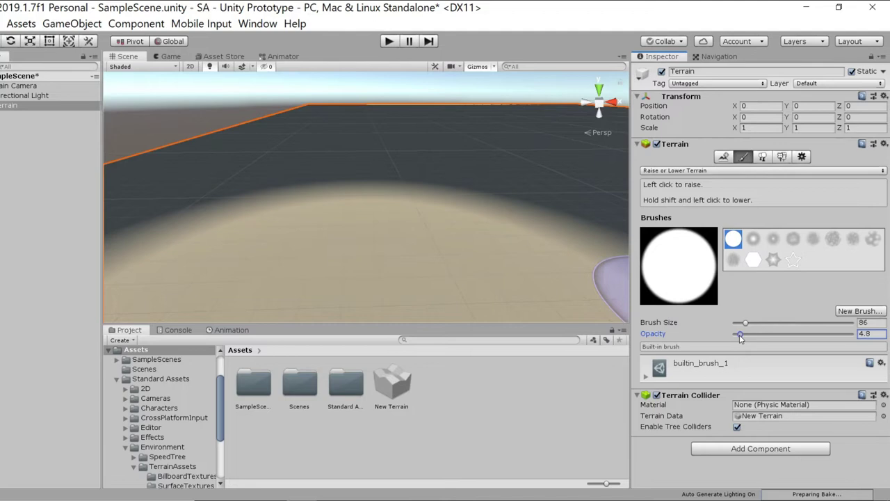
pyautogui.scroll(-5, 350, 246)
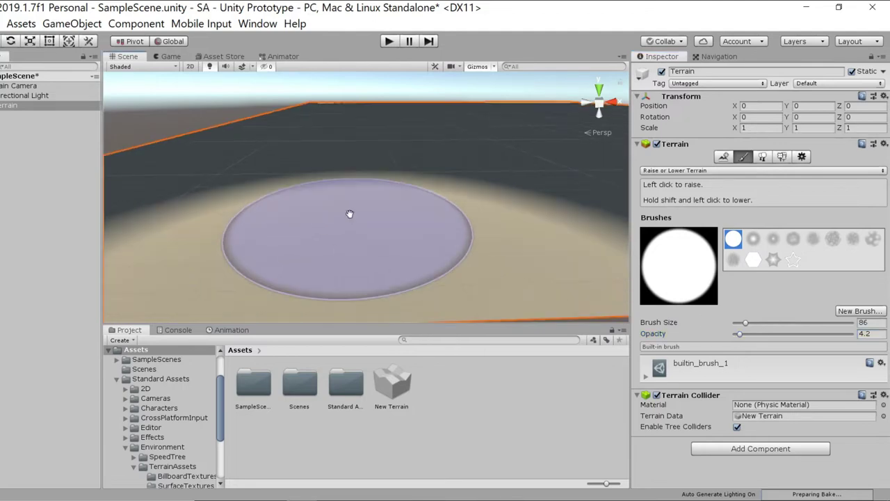
pyautogui.moveTo(391, 185); pyautogui.dragTo(297, 204, button='right')
pyautogui.moveTo(297, 204)
pyautogui.mouseDown(button='middle')
pyautogui.moveTo(254, 263)
pyautogui.moveTo(237, 227)
pyautogui.mouseUp(button='middle')
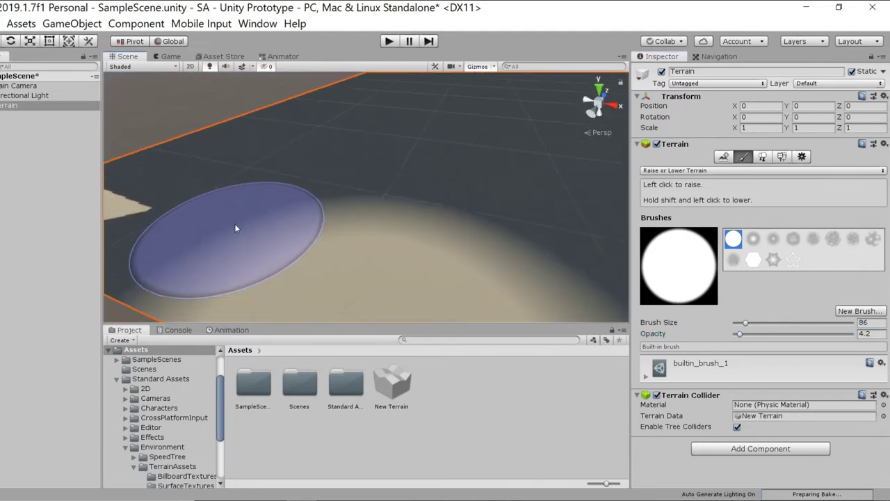
pyautogui.moveTo(379, 238); pyautogui.dragTo(343, 221, button='middle')
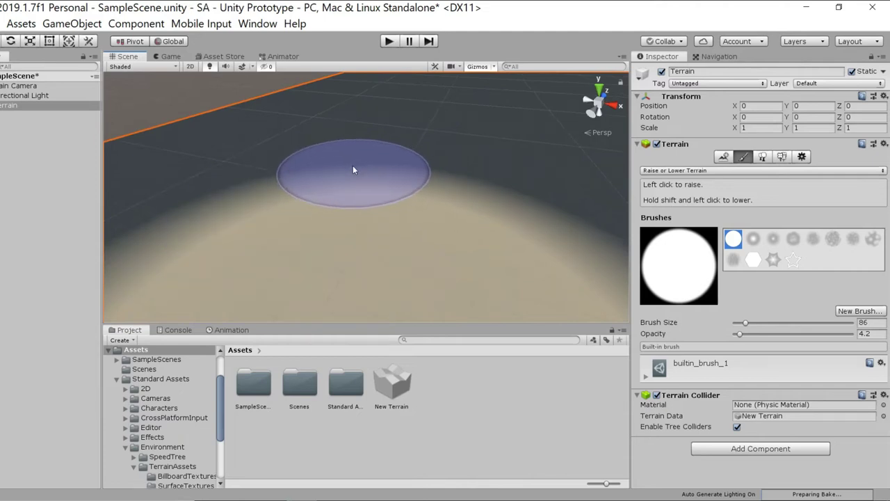
pyautogui.moveTo(340, 160)
pyautogui.mouseDown()
pyautogui.moveTo(334, 222)
pyautogui.moveTo(473, 203)
pyautogui.moveTo(226, 218)
pyautogui.moveTo(627, 161)
pyautogui.moveTo(188, 211)
pyautogui.moveTo(408, 134)
pyautogui.moveTo(279, 212)
pyautogui.moveTo(503, 180)
pyautogui.moveTo(555, 148)
pyautogui.mouseUp()
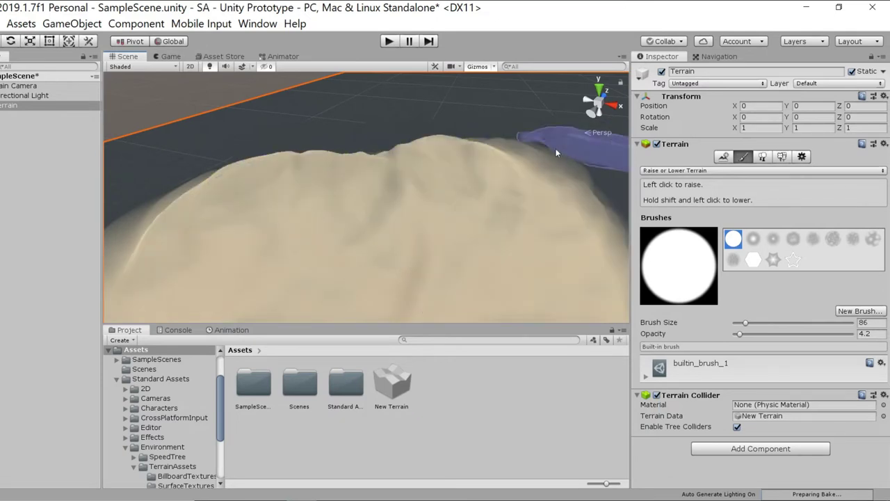
pyautogui.scroll(1, 598, 160)
pyautogui.moveTo(476, 120); pyautogui.dragTo(380, 256, button='middle')
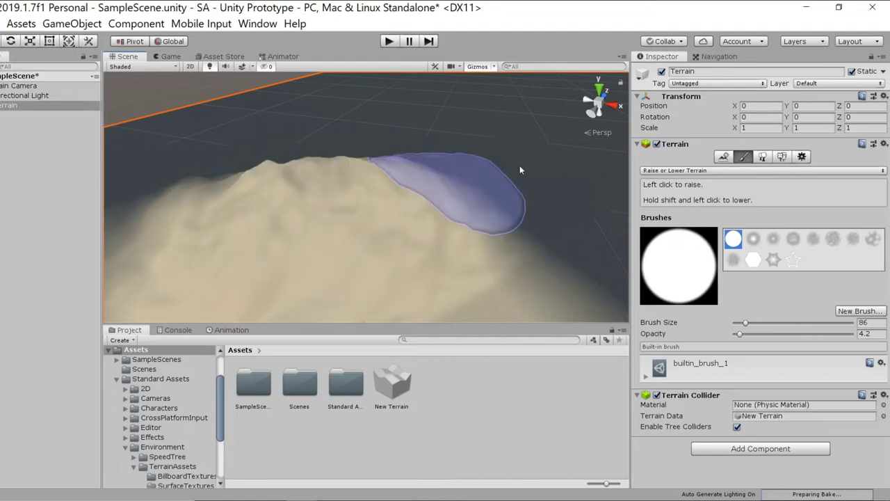
# Shrink the brush to its minimum size and examine the raised mountain ridge from several angles
pyautogui.scroll(5, 524, 165)
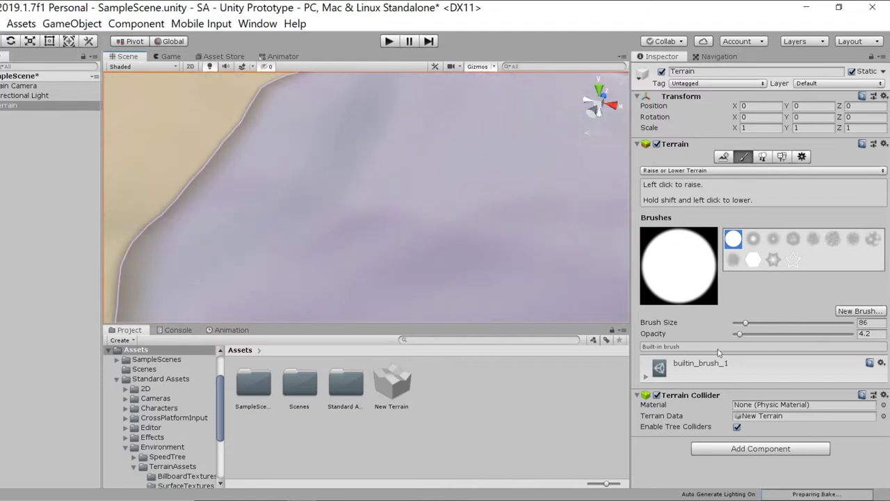
pyautogui.moveTo(746, 326); pyautogui.dragTo(550, 337)
pyautogui.moveTo(274, 199); pyautogui.dragTo(341, 133, button='right')
pyautogui.moveTo(332, 209)
pyautogui.mouseDown(button='middle')
pyautogui.moveTo(309, 143)
pyautogui.moveTo(256, 175)
pyautogui.moveTo(271, 171)
pyautogui.mouseUp(button='middle')
pyautogui.moveTo(270, 171); pyautogui.dragTo(400, 255, button='right')
pyautogui.scroll(-3, 446, 222)
pyautogui.scroll(-5, 402, 238)
pyautogui.scroll(-4, 400, 237)
pyautogui.scroll(5, 372, 254)
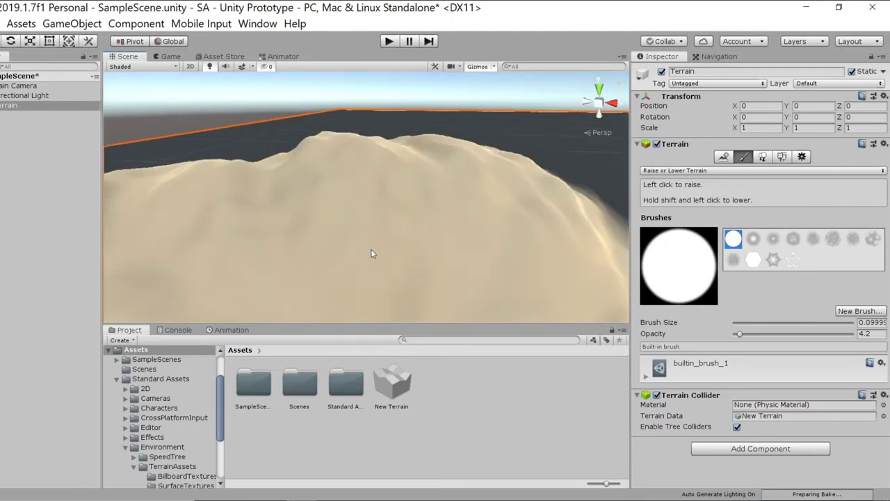
pyautogui.moveTo(406, 197); pyautogui.dragTo(262, 230, button='right')
pyautogui.scroll(-3, 379, 230)
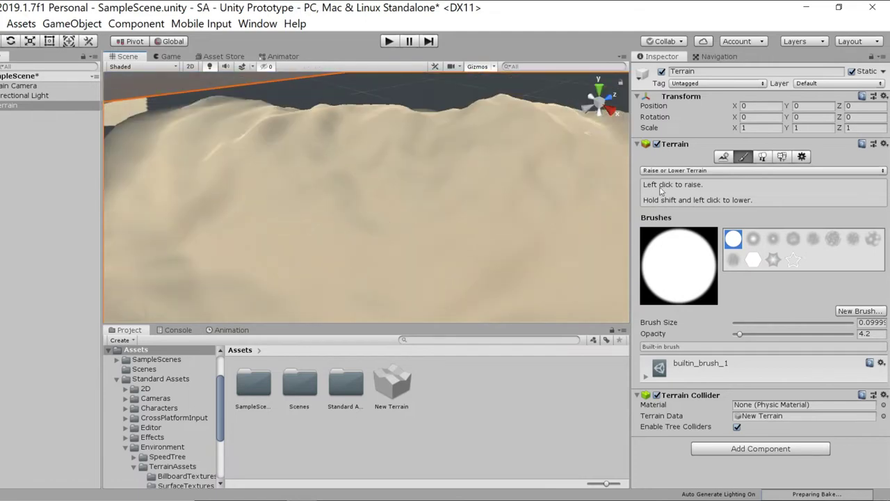
# Switch to Smooth Height and smooth the uneven mountain ridge with brush size 443 and opacity 100
pyautogui.click(745, 170)
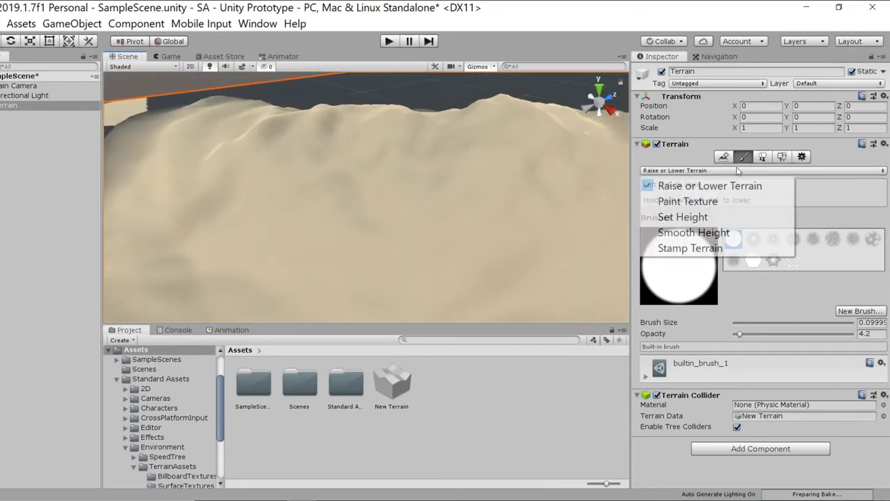
pyautogui.click(688, 233)
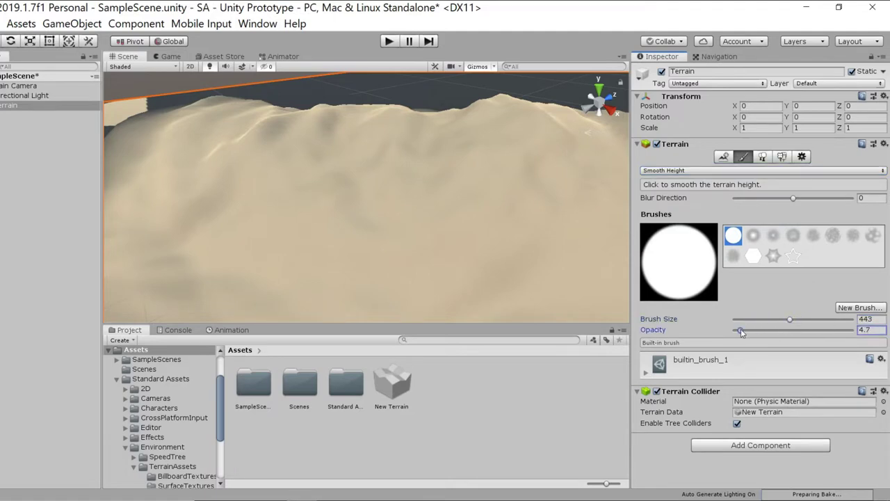
pyautogui.moveTo(494, 213)
pyautogui.mouseDown()
pyautogui.moveTo(303, 169)
pyautogui.moveTo(477, 188)
pyautogui.moveTo(421, 185)
pyautogui.moveTo(538, 179)
pyautogui.moveTo(319, 155)
pyautogui.moveTo(466, 183)
pyautogui.moveTo(274, 151)
pyautogui.mouseUp()
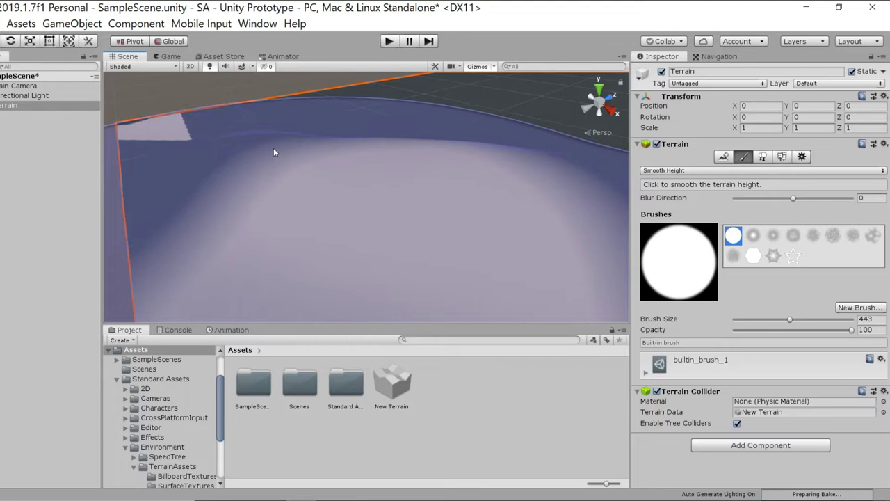
# Reduce the brush to its minimum size and examine the smoothed hill from different sides
pyautogui.moveTo(793, 318); pyautogui.dragTo(792, 318)
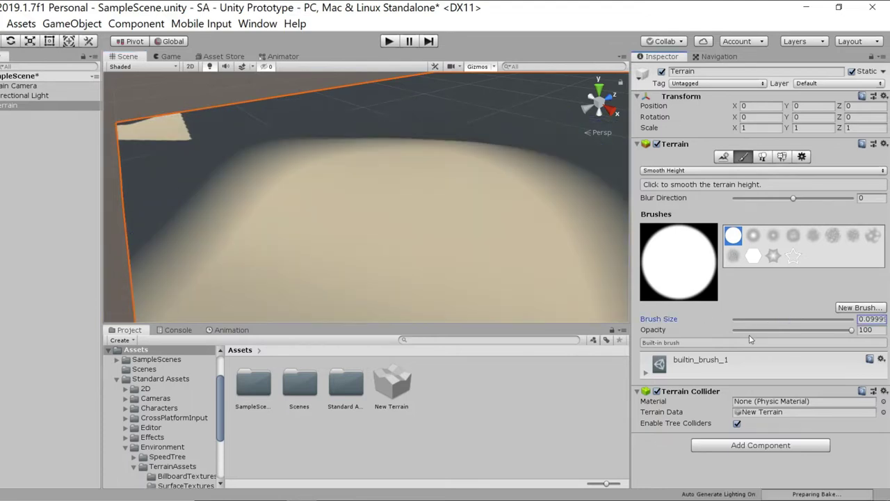
pyautogui.scroll(3, 485, 294)
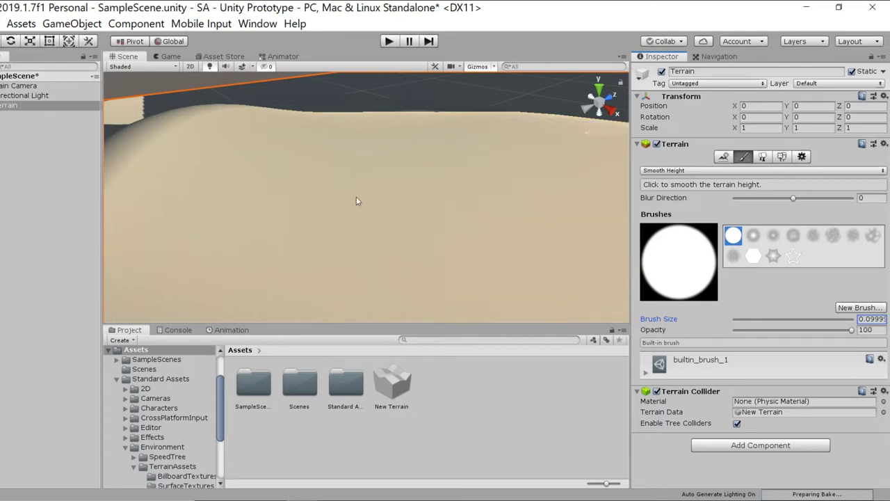
pyautogui.scroll(3, 357, 197)
pyautogui.moveTo(394, 295); pyautogui.dragTo(434, 141, button='right')
pyautogui.scroll(-1, 445, 226)
pyautogui.moveTo(453, 232); pyautogui.dragTo(313, 202, button='middle')
pyautogui.moveTo(427, 200); pyautogui.dragTo(254, 259, button='right')
pyautogui.moveTo(255, 259); pyautogui.dragTo(366, 232, button='middle')
pyautogui.moveTo(367, 231); pyautogui.dragTo(395, 222, button='right')
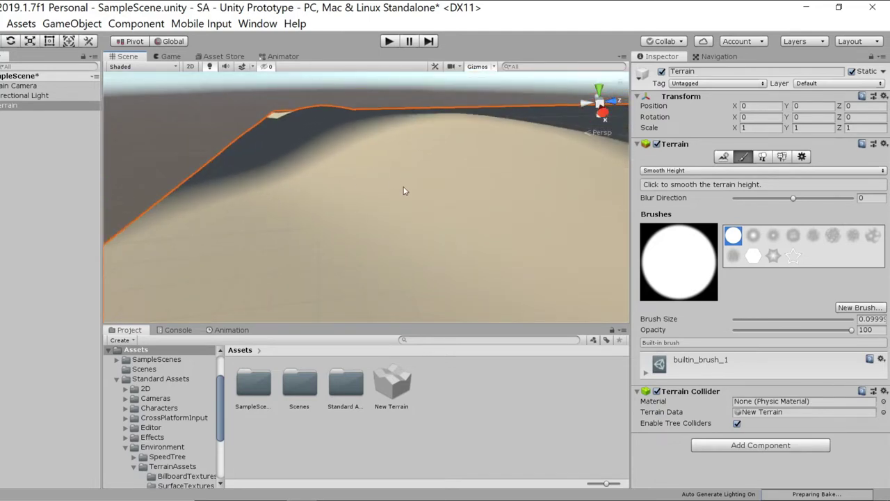
pyautogui.moveTo(446, 192); pyautogui.dragTo(385, 195, button='right')
pyautogui.moveTo(352, 167); pyautogui.dragTo(542, 202, button='right')
pyautogui.moveTo(441, 224); pyautogui.dragTo(496, 190, button='right')
pyautogui.moveTo(518, 208); pyautogui.dragTo(341, 171, button='middle')
pyautogui.moveTo(409, 217); pyautogui.dragTo(520, 240, button='middle')
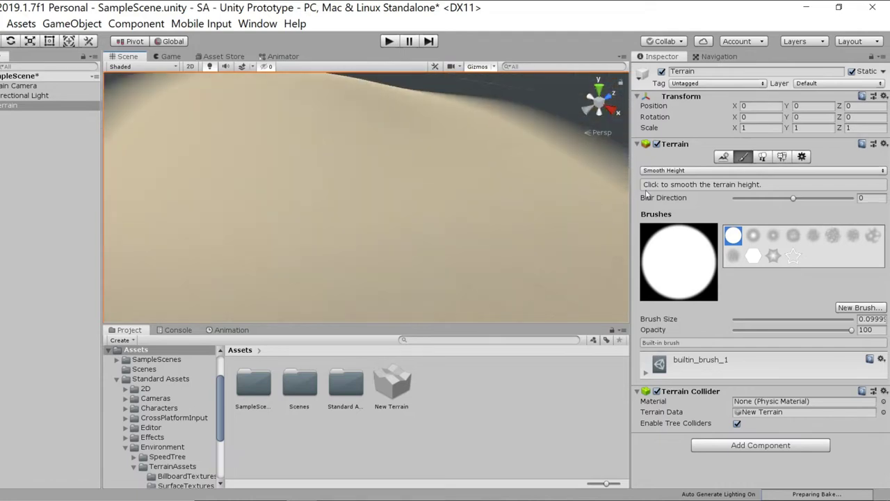
# Return to Raise or Lower Terrain and raise the ground on the smoothed hill with brush size 58 and opacity 23.5
pyautogui.click(668, 171)
pyautogui.click(679, 218)
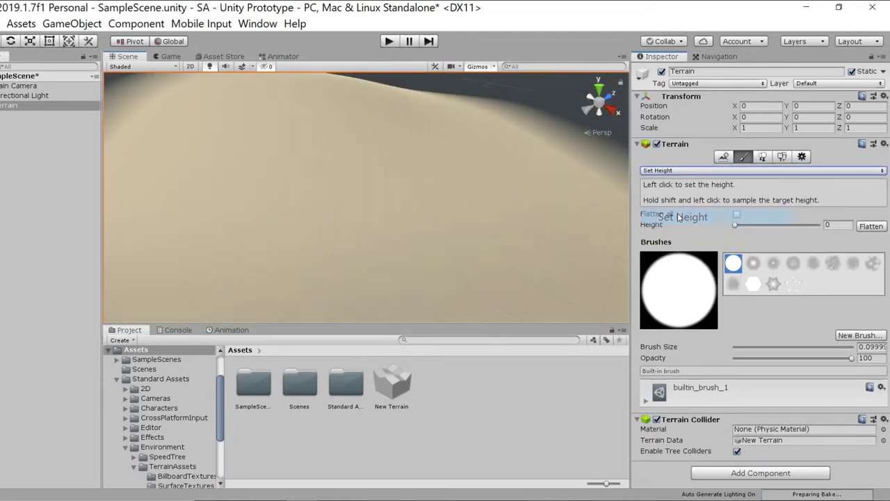
pyautogui.click(703, 171)
pyautogui.click(686, 186)
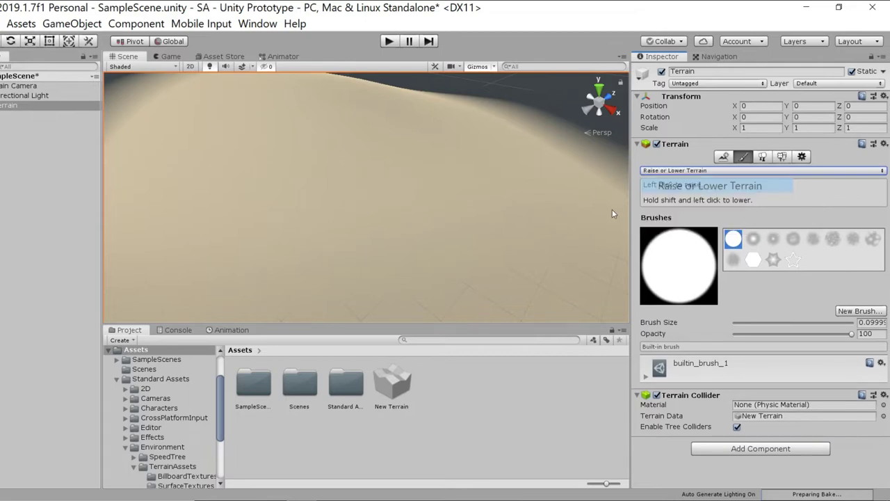
pyautogui.click(390, 204)
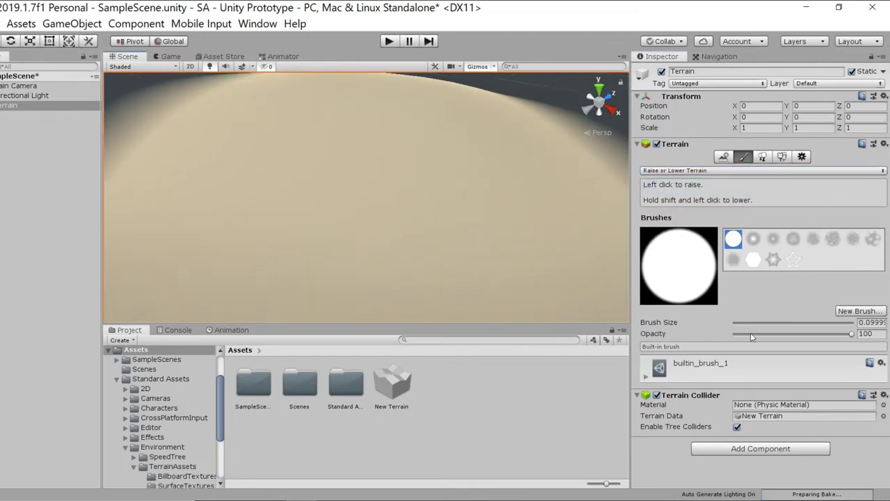
pyautogui.moveTo(736, 322); pyautogui.dragTo(744, 325)
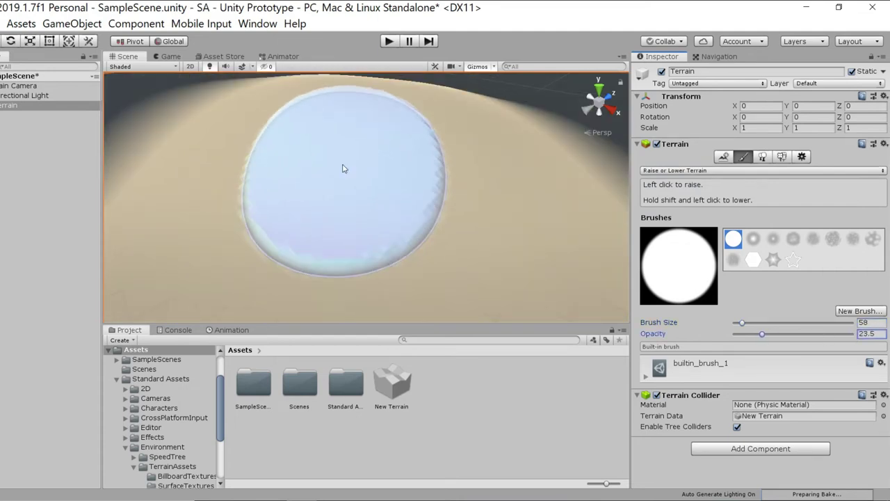
pyautogui.moveTo(362, 162)
pyautogui.mouseDown()
pyautogui.moveTo(477, 149)
pyautogui.moveTo(299, 159)
pyautogui.moveTo(320, 238)
pyautogui.moveTo(462, 119)
pyautogui.moveTo(422, 195)
pyautogui.moveTo(360, 230)
pyautogui.moveTo(299, 206)
pyautogui.mouseUp()
# Lower the brush opacity to 3.2 and raise a rugged, curved ridge with a peak beside the smooth hill
pyautogui.moveTo(767, 335); pyautogui.dragTo(738, 336)
pyautogui.moveTo(476, 229)
pyautogui.mouseDown()
pyautogui.moveTo(404, 187)
pyautogui.moveTo(358, 183)
pyautogui.moveTo(331, 228)
pyautogui.mouseUp()
pyautogui.moveTo(418, 234); pyautogui.dragTo(205, 263, button='right')
pyautogui.moveTo(410, 202)
pyautogui.mouseDown()
pyautogui.moveTo(443, 193)
pyautogui.moveTo(388, 135)
pyautogui.mouseUp()
pyautogui.moveTo(395, 182); pyautogui.dragTo(247, 278, button='middle')
pyautogui.moveTo(445, 153)
pyautogui.mouseDown()
pyautogui.moveTo(382, 221)
pyautogui.moveTo(414, 205)
pyautogui.mouseUp()
pyautogui.moveTo(328, 164); pyautogui.dragTo(234, 244)
pyautogui.moveTo(240, 244); pyautogui.dragTo(350, 233, button='right')
pyautogui.moveTo(350, 233)
pyautogui.mouseDown(button='middle')
pyautogui.moveTo(533, 124)
pyautogui.moveTo(538, 137)
pyautogui.moveTo(370, 199)
pyautogui.moveTo(480, 188)
pyautogui.moveTo(368, 204)
pyautogui.moveTo(297, 133)
pyautogui.moveTo(311, 148)
pyautogui.moveTo(341, 151)
pyautogui.moveTo(407, 129)
pyautogui.moveTo(251, 208)
pyautogui.moveTo(271, 187)
pyautogui.moveTo(239, 169)
pyautogui.moveTo(319, 180)
pyautogui.moveTo(90, 246)
pyautogui.mouseUp(button='middle')
pyautogui.moveTo(473, 199)
pyautogui.mouseDown(button='middle')
pyautogui.moveTo(547, 164)
pyautogui.moveTo(364, 202)
pyautogui.moveTo(306, 189)
pyautogui.moveTo(295, 177)
pyautogui.moveTo(277, 188)
pyautogui.moveTo(289, 200)
pyautogui.moveTo(295, 189)
pyautogui.moveTo(432, 132)
pyautogui.moveTo(410, 179)
pyautogui.moveTo(328, 205)
pyautogui.moveTo(420, 177)
pyautogui.moveTo(396, 122)
pyautogui.moveTo(329, 135)
pyautogui.moveTo(517, 183)
pyautogui.moveTo(308, 188)
pyautogui.mouseUp(button='middle')
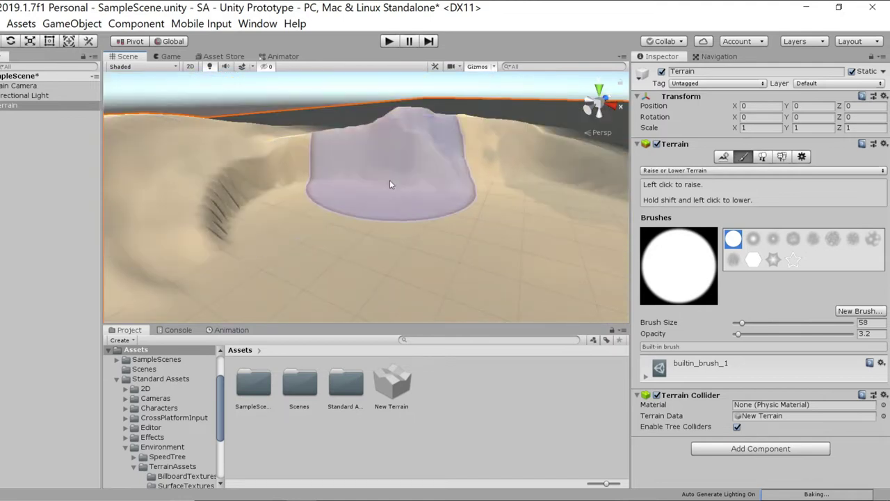
# Examine the sculpted ridge, the smooth hill and the surrounding flat sand up close and from a distance
pyautogui.moveTo(500, 187); pyautogui.dragTo(195, 213, button='right')
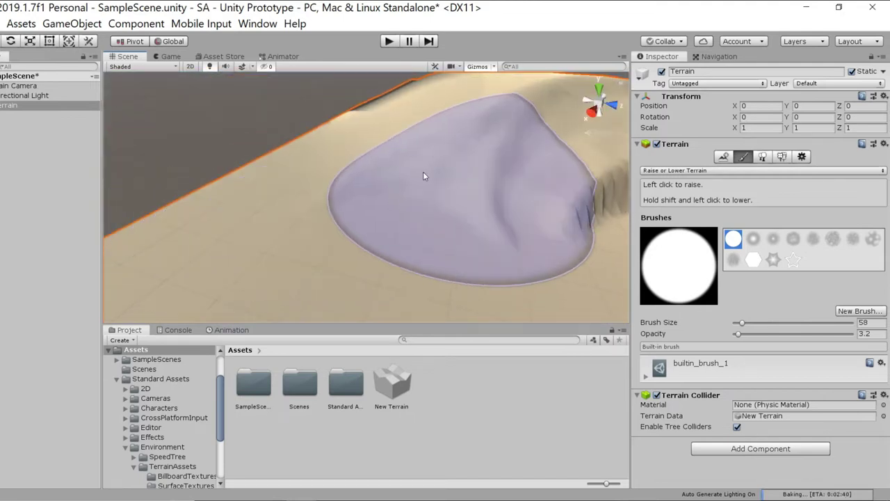
pyautogui.moveTo(423, 175); pyautogui.dragTo(495, 147, button='right')
pyautogui.moveTo(413, 119)
pyautogui.mouseDown(button='right')
pyautogui.moveTo(468, 185)
pyautogui.moveTo(292, 165)
pyautogui.moveTo(376, 175)
pyautogui.moveTo(281, 179)
pyautogui.moveTo(390, 138)
pyautogui.mouseUp(button='right')
pyautogui.moveTo(350, 200); pyautogui.dragTo(536, 143, button='middle')
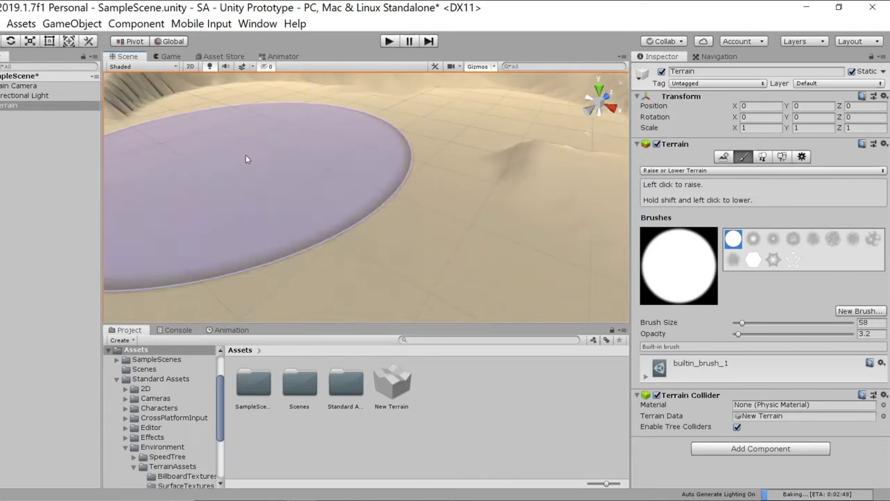
pyautogui.scroll(-5, 403, 174)
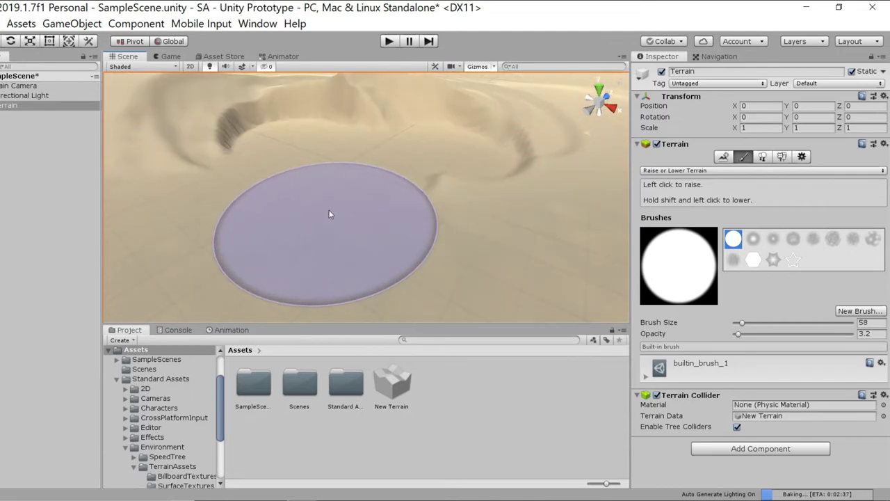
pyautogui.moveTo(366, 216); pyautogui.dragTo(104, 223, button='middle')
pyautogui.moveTo(372, 193); pyautogui.dragTo(180, 251, button='middle')
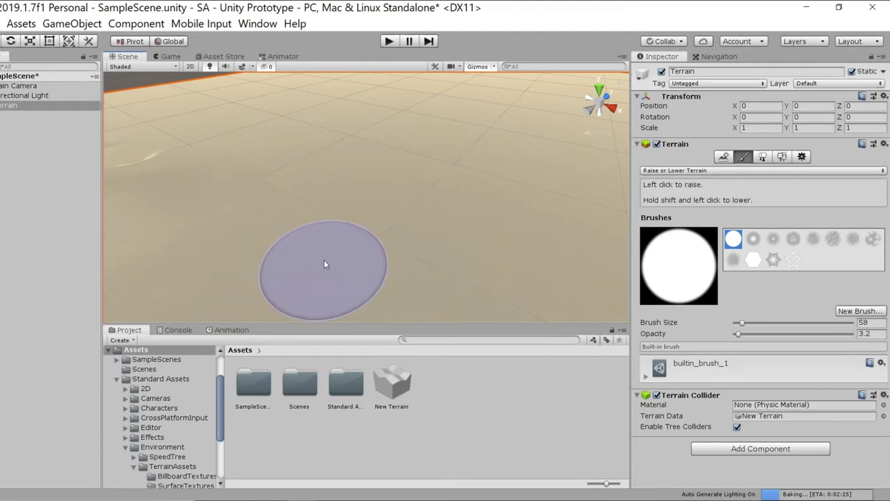
pyautogui.moveTo(277, 209)
pyautogui.mouseDown(button='middle')
pyautogui.moveTo(564, 181)
pyautogui.moveTo(467, 153)
pyautogui.moveTo(416, 167)
pyautogui.moveTo(314, 262)
pyautogui.moveTo(348, 206)
pyautogui.moveTo(464, 164)
pyautogui.moveTo(280, 185)
pyautogui.moveTo(354, 168)
pyautogui.mouseUp(button='middle')
pyautogui.scroll(-4, 355, 174)
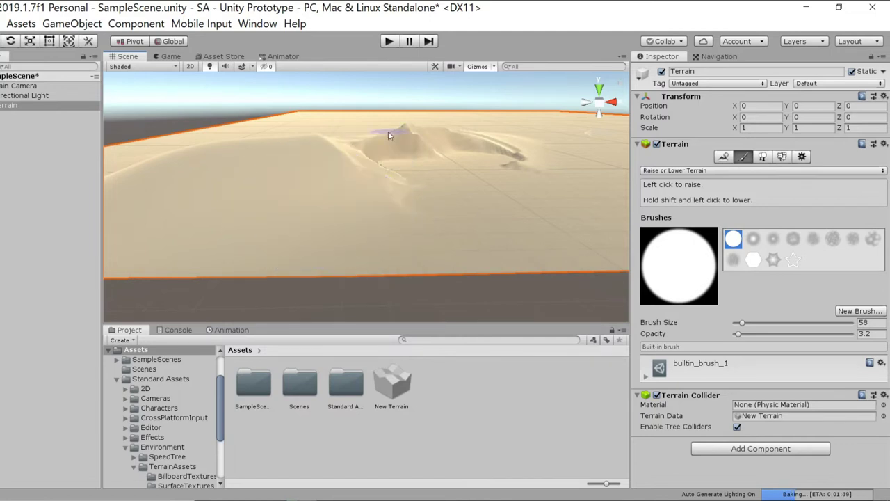
pyautogui.moveTo(544, 194)
pyautogui.mouseDown(button='middle')
pyautogui.moveTo(397, 233)
pyautogui.moveTo(388, 199)
pyautogui.moveTo(556, 201)
pyautogui.mouseUp(button='middle')
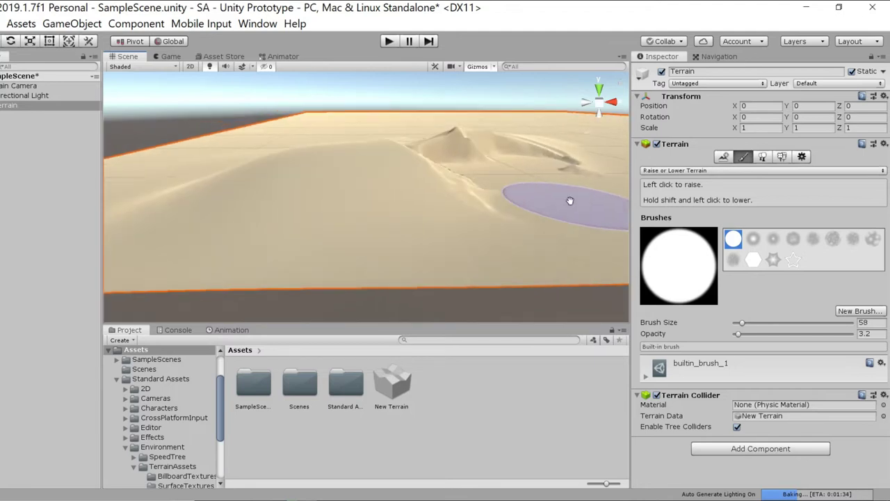
# Switch the terrain painting mode from Raise or Lower Terrain to Set Height
pyautogui.click(730, 172)
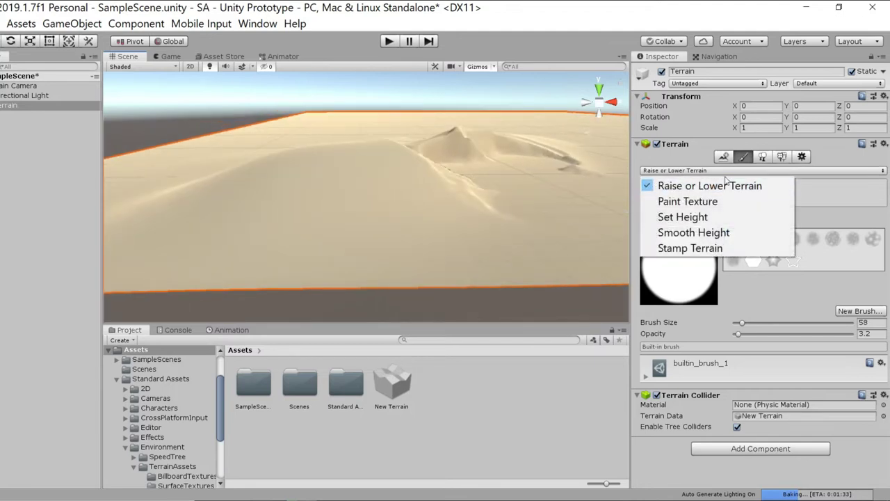
pyautogui.click(696, 172)
pyautogui.click(696, 172)
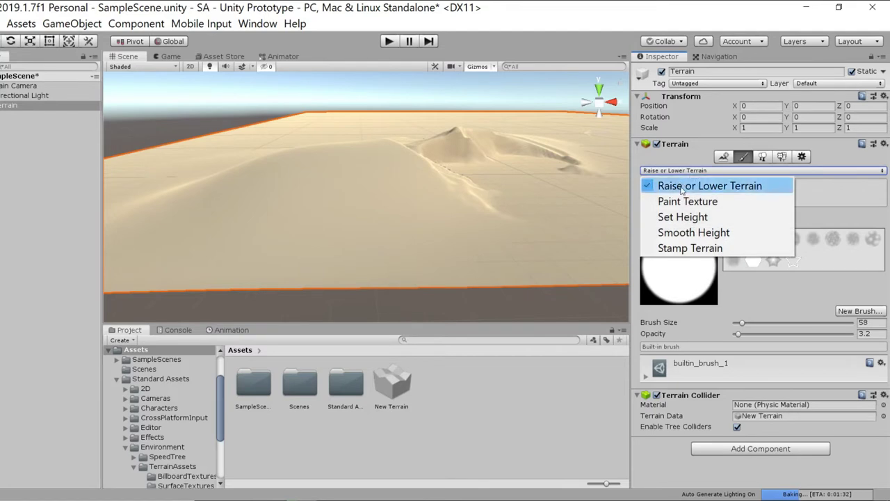
pyautogui.click(687, 217)
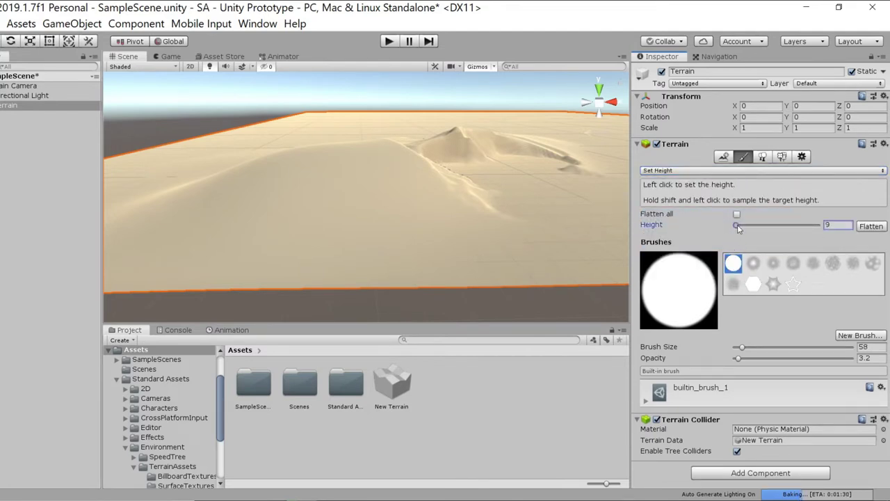
# Examine the flat sand and the height of the ridges from a low viewpoint near the terrain's edge
pyautogui.keyDown('alt'); pyautogui.moveTo(466, 201); pyautogui.dragTo(239, 185); pyautogui.keyUp('alt')
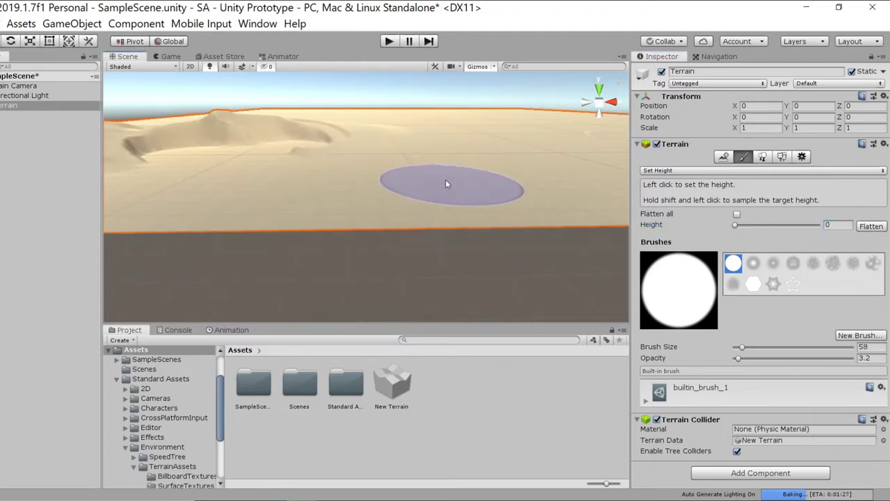
pyautogui.keyDown('alt'); pyautogui.moveTo(297, 185); pyautogui.dragTo(333, 138); pyautogui.keyUp('alt')
pyautogui.moveTo(333, 139); pyautogui.dragTo(331, 142, button='right')
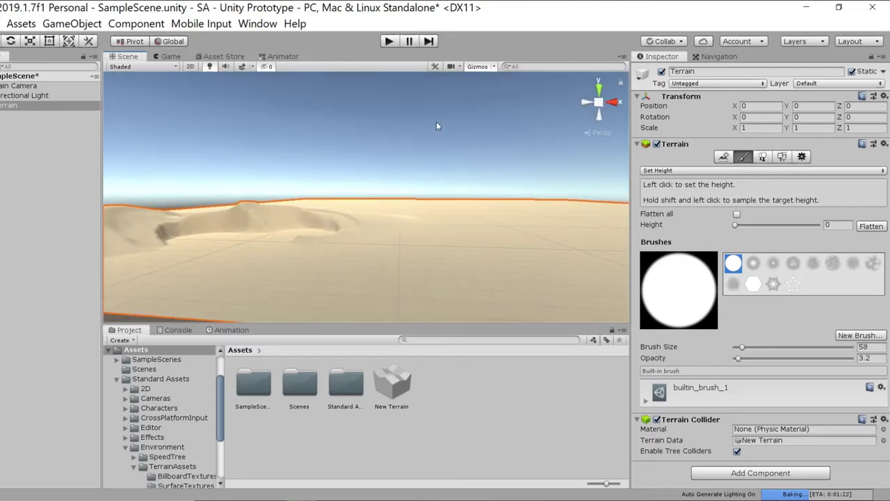
pyautogui.moveTo(439, 235); pyautogui.dragTo(319, 227, button='middle')
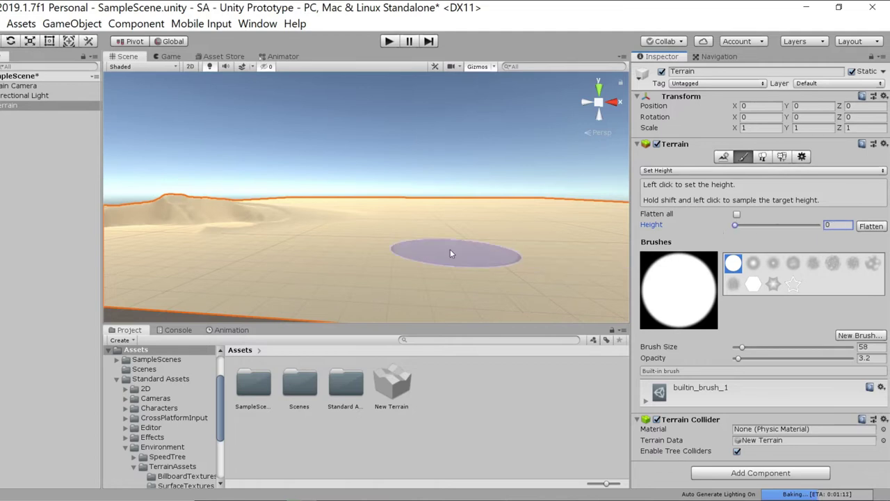
pyautogui.scroll(-4, 417, 256)
pyautogui.scroll(1, 431, 244)
pyautogui.moveTo(416, 251); pyautogui.dragTo(481, 238, button='middle')
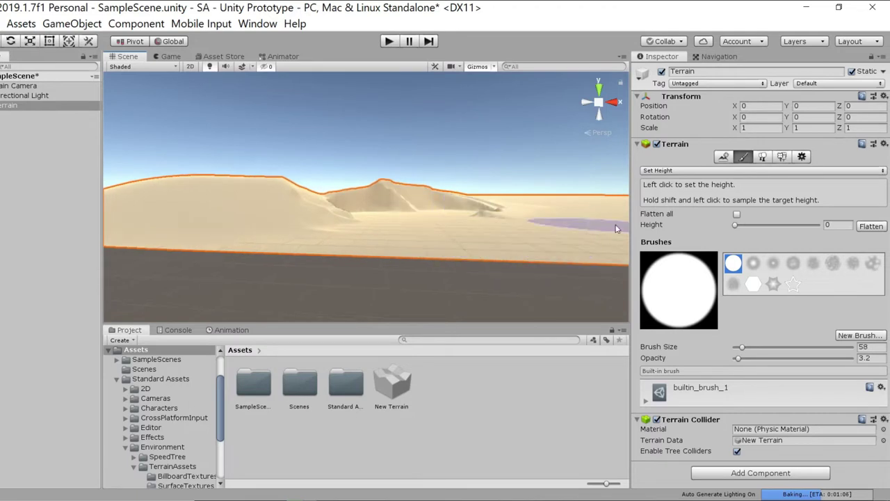
pyautogui.keyDown('alt'); pyautogui.moveTo(457, 224); pyautogui.dragTo(465, 263); pyautogui.keyUp('alt')
# Set the target height to 300, the brush size to 937 and the brush opacity to 100
pyautogui.click(736, 227)
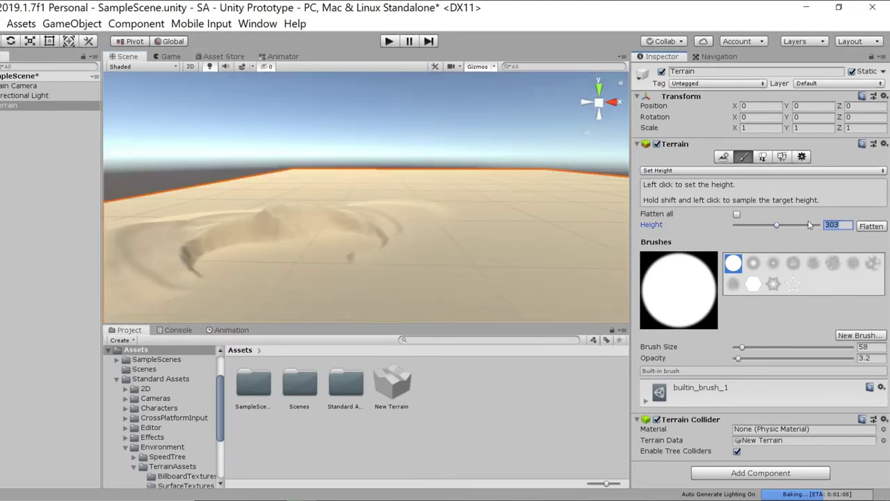
pyautogui.write('300')
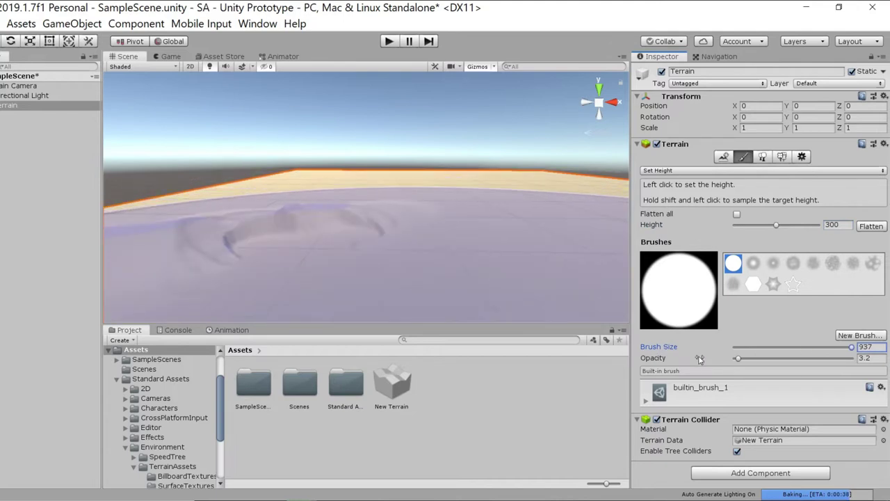
pyautogui.moveTo(739, 359); pyautogui.dragTo(853, 358)
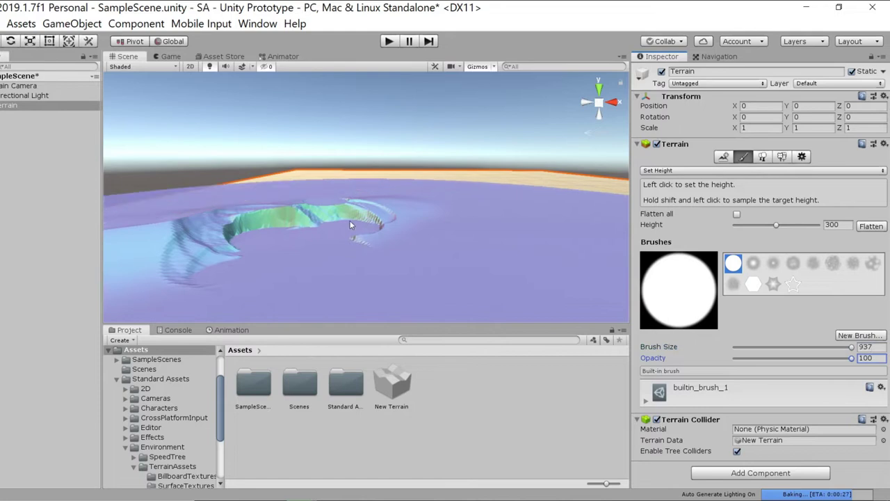
# Paint a large flat plateau at height 300 over the sculpted ridges, extending across to the terrain's side edge
pyautogui.moveTo(435, 190); pyautogui.dragTo(353, 278, button='middle')
pyautogui.scroll(-8, 356, 268)
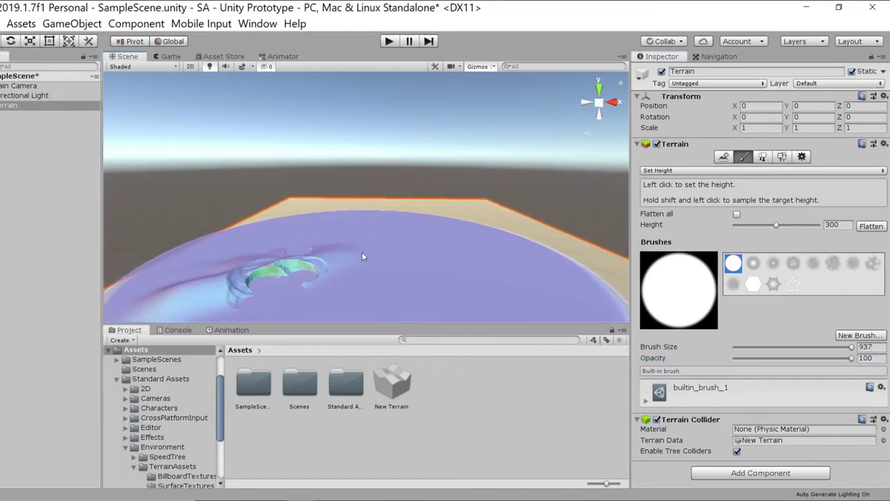
pyautogui.moveTo(407, 191)
pyautogui.mouseDown(button='right')
pyautogui.moveTo(380, 239)
pyautogui.moveTo(360, 214)
pyautogui.mouseUp(button='right')
pyautogui.moveTo(360, 213); pyautogui.dragTo(331, 258, button='middle')
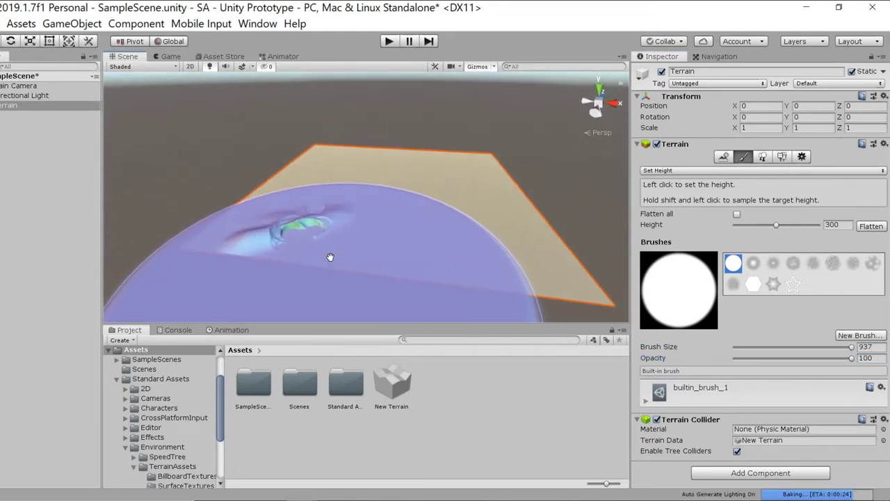
pyautogui.moveTo(281, 200)
pyautogui.mouseDown()
pyautogui.moveTo(310, 176)
pyautogui.moveTo(299, 160)
pyautogui.moveTo(281, 157)
pyautogui.moveTo(247, 119)
pyautogui.moveTo(227, 143)
pyautogui.moveTo(215, 115)
pyautogui.moveTo(284, 152)
pyautogui.moveTo(272, 107)
pyautogui.moveTo(286, 110)
pyautogui.moveTo(264, 108)
pyautogui.moveTo(256, 119)
pyautogui.moveTo(267, 119)
pyautogui.moveTo(145, 172)
pyautogui.mouseUp()
pyautogui.moveTo(142, 173); pyautogui.dragTo(72, 156, button='middle')
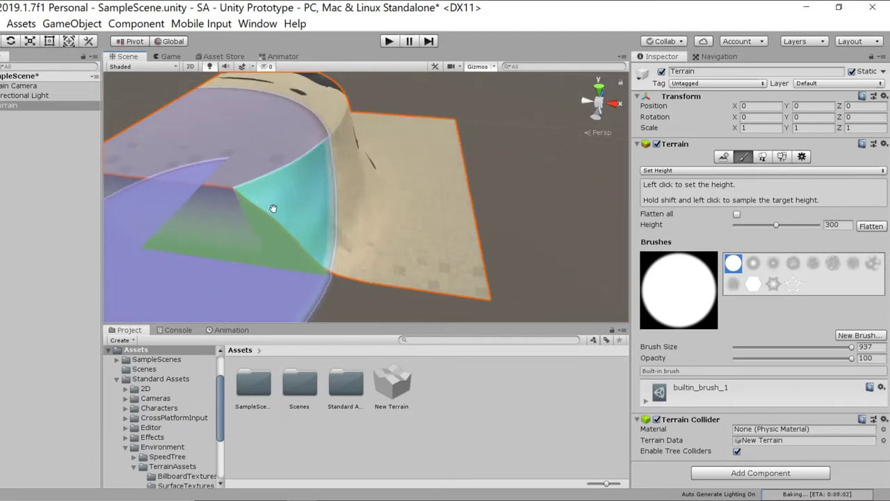
pyautogui.moveTo(150, 160)
pyautogui.mouseDown()
pyautogui.moveTo(183, 122)
pyautogui.moveTo(157, 145)
pyautogui.moveTo(220, 145)
pyautogui.mouseUp()
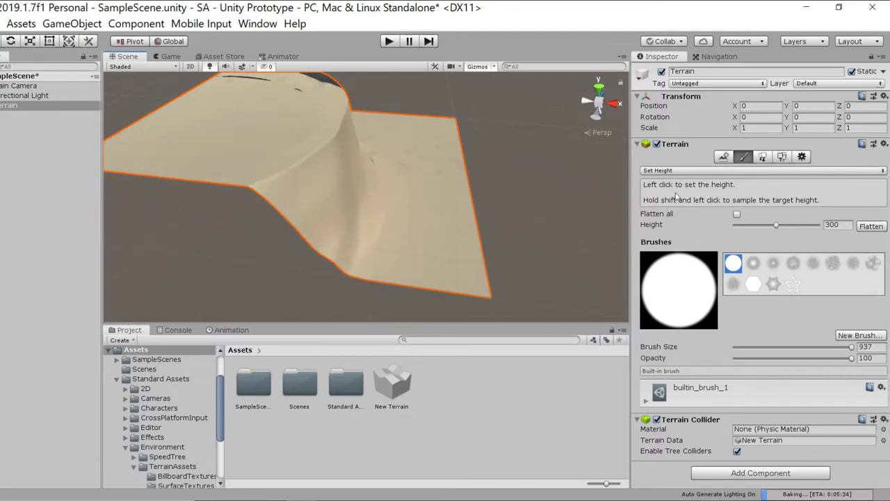
# Switch the terrain painting mode to Raise or Lower Terrain and try raising and lowering the ground beside the plateau
pyautogui.click(698, 170)
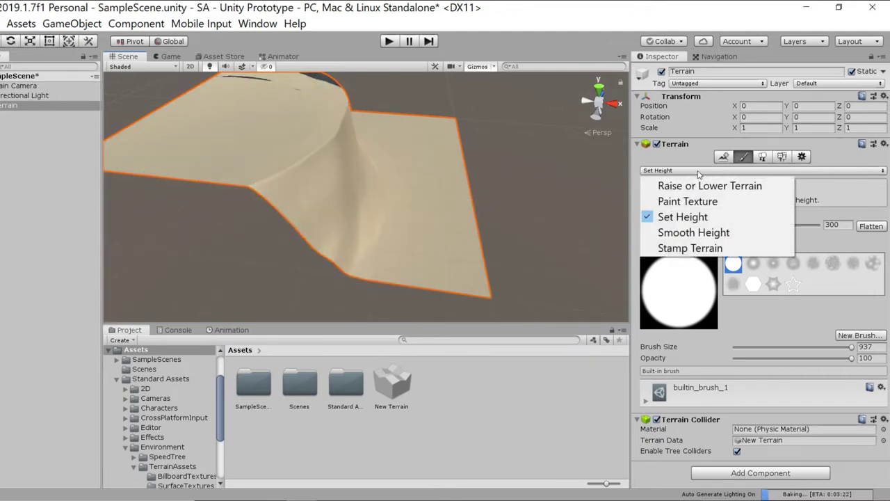
pyautogui.click(716, 183)
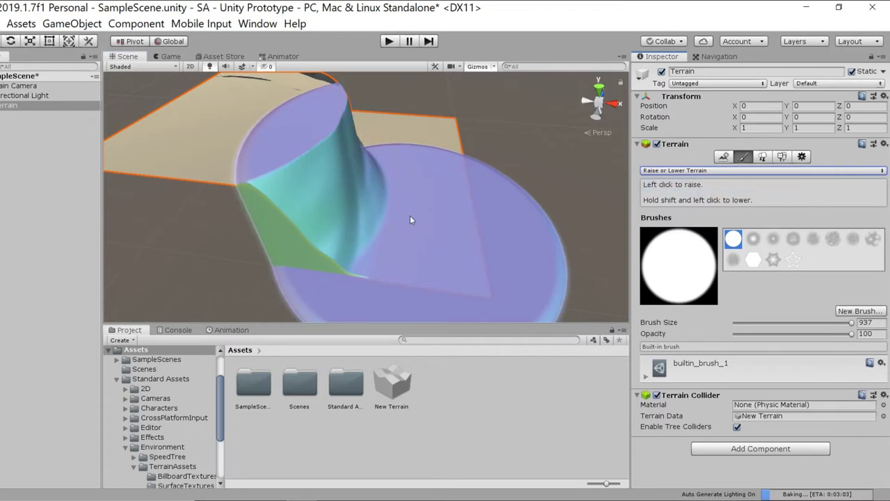
pyautogui.click(410, 220)
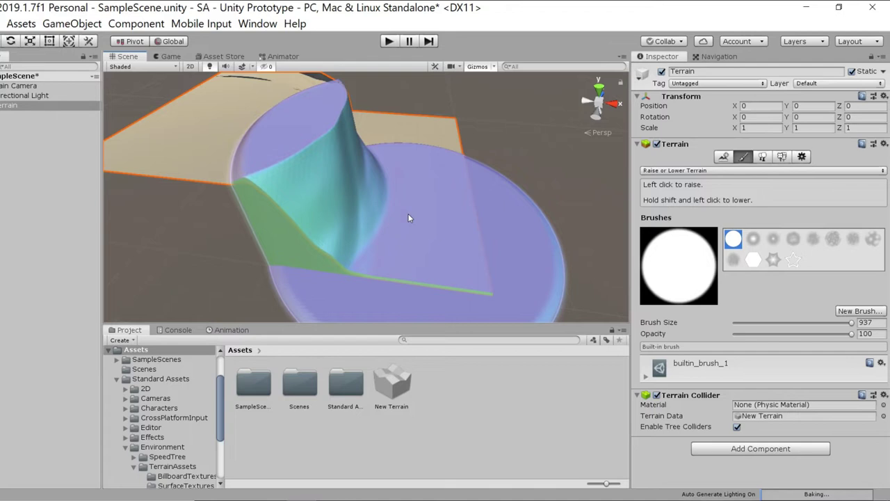
pyautogui.keyDown('shift'); pyautogui.click(408, 218); pyautogui.keyUp('shift')
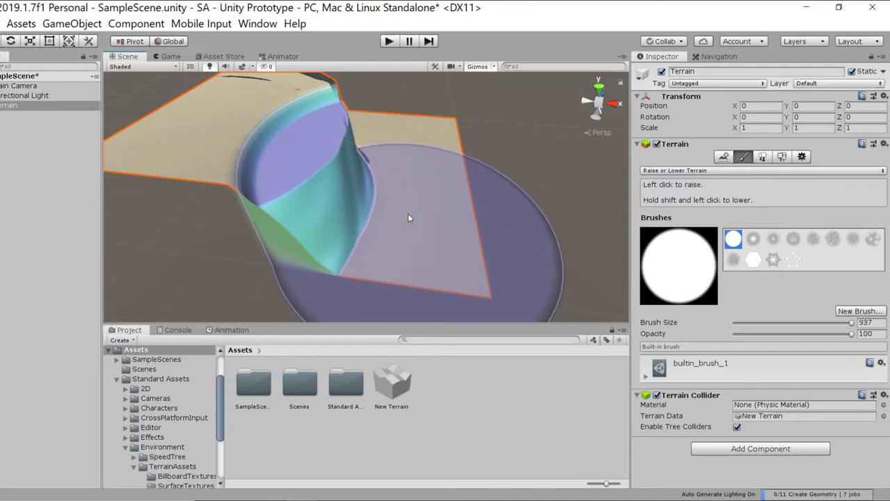
# Switch back to Set Height, sample a target height from the terrain and paint over the slope between the plateau and the low ground
pyautogui.click(692, 170)
pyautogui.click(685, 216)
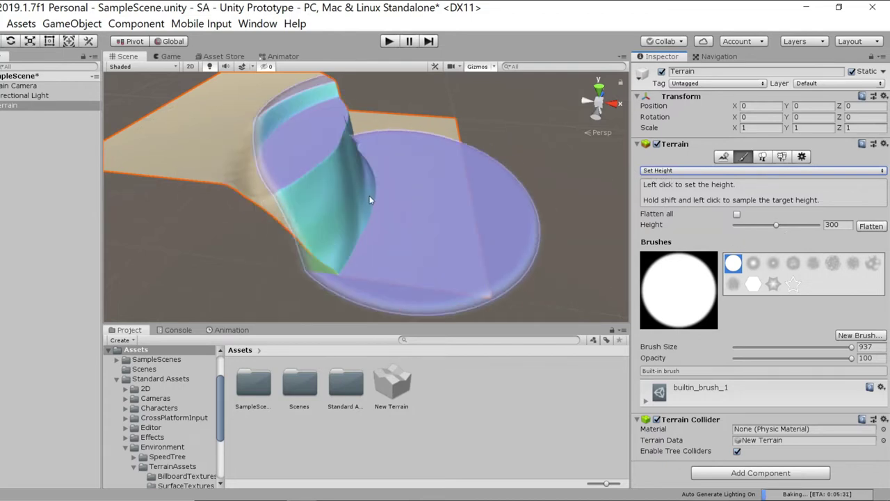
pyautogui.keyDown('shift'); pyautogui.click(394, 205); pyautogui.keyUp('shift')
pyautogui.moveTo(393, 208)
pyautogui.mouseDown()
pyautogui.moveTo(398, 199)
pyautogui.moveTo(379, 199)
pyautogui.mouseUp()
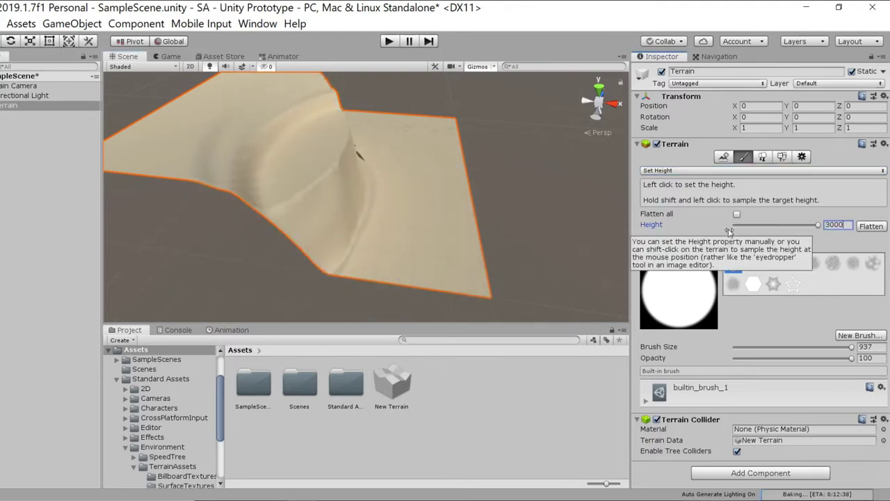
pyautogui.moveTo(453, 244)
pyautogui.mouseDown()
pyautogui.moveTo(368, 222)
pyautogui.moveTo(350, 196)
pyautogui.moveTo(373, 173)
pyautogui.moveTo(400, 177)
pyautogui.moveTo(394, 157)
pyautogui.moveTo(406, 135)
pyautogui.moveTo(432, 119)
pyautogui.moveTo(428, 90)
pyautogui.moveTo(433, 109)
pyautogui.moveTo(462, 112)
pyautogui.moveTo(297, 116)
pyautogui.moveTo(238, 103)
pyautogui.moveTo(337, 99)
pyautogui.moveTo(343, 132)
pyautogui.moveTo(275, 180)
pyautogui.mouseUp()
pyautogui.moveTo(275, 180)
pyautogui.mouseDown(button='right')
pyautogui.moveTo(179, 216)
pyautogui.moveTo(229, 242)
pyautogui.moveTo(299, 143)
pyautogui.mouseUp(button='right')
pyautogui.moveTo(529, 142); pyautogui.dragTo(293, 199, button='middle')
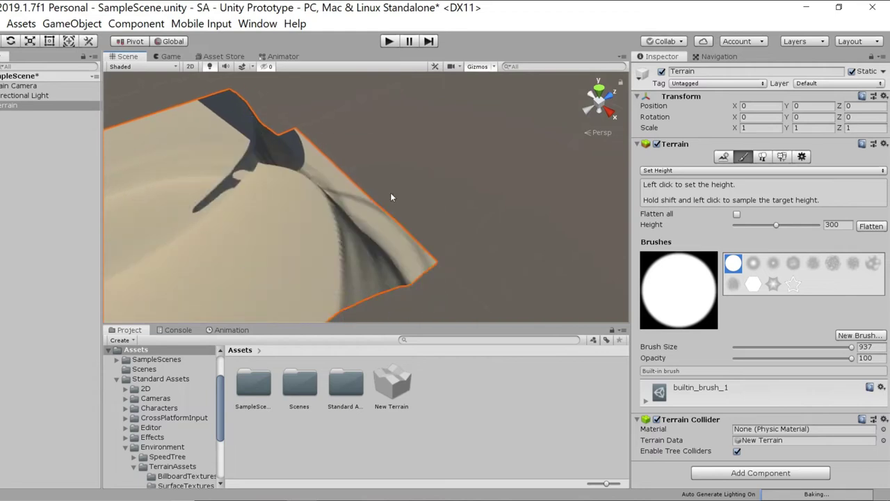
# Reselect the terrain and paint the slopes and low ground level with the plateau at height 300
pyautogui.click(391, 193)
pyautogui.click(10, 105)
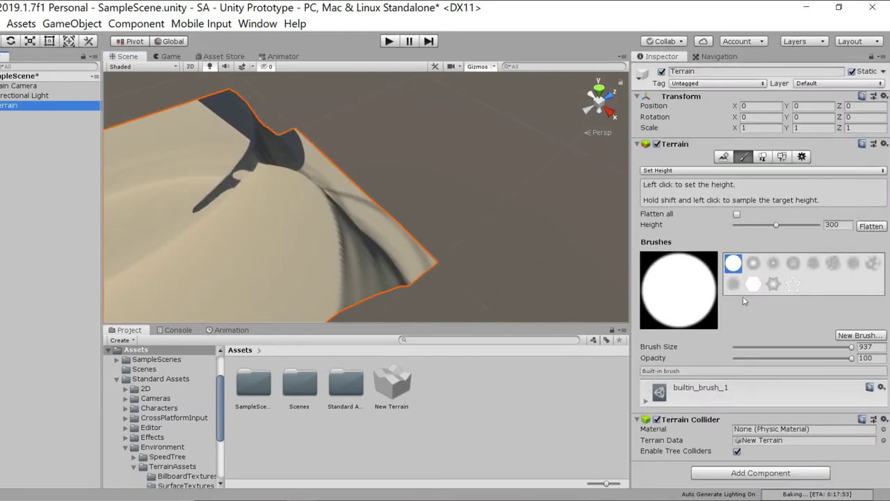
pyautogui.click(356, 234)
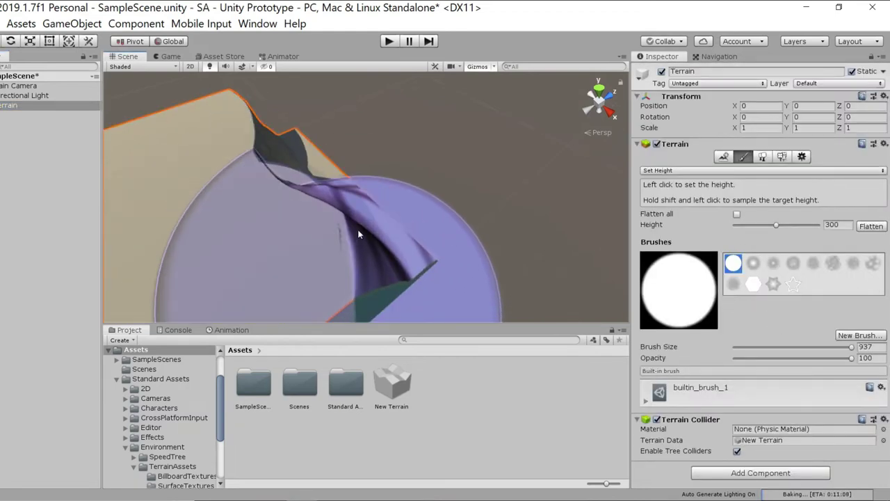
pyautogui.moveTo(360, 229)
pyautogui.mouseDown()
pyautogui.moveTo(361, 202)
pyautogui.moveTo(384, 207)
pyautogui.moveTo(385, 152)
pyautogui.moveTo(281, 113)
pyautogui.moveTo(215, 185)
pyautogui.moveTo(92, 195)
pyautogui.mouseUp()
pyautogui.moveTo(457, 188)
pyautogui.mouseDown()
pyautogui.moveTo(478, 165)
pyautogui.moveTo(476, 141)
pyautogui.moveTo(498, 123)
pyautogui.mouseUp()
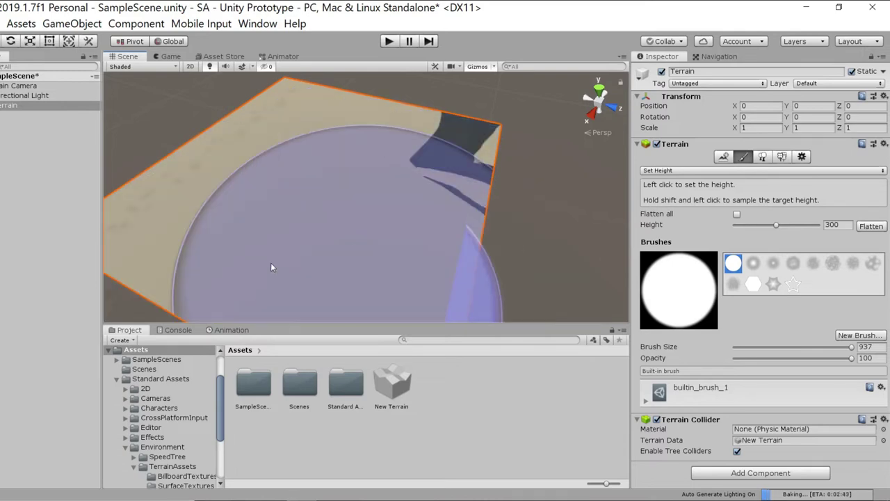
# Flatten the remaining dips near the terrain's edges to height 300 and save the scene
pyautogui.moveTo(334, 214); pyautogui.dragTo(433, 162, button='right')
pyautogui.moveTo(272, 185); pyautogui.dragTo(433, 130, button='middle')
pyautogui.moveTo(299, 233); pyautogui.dragTo(420, 182, button='right')
pyautogui.scroll(8, 284, 232)
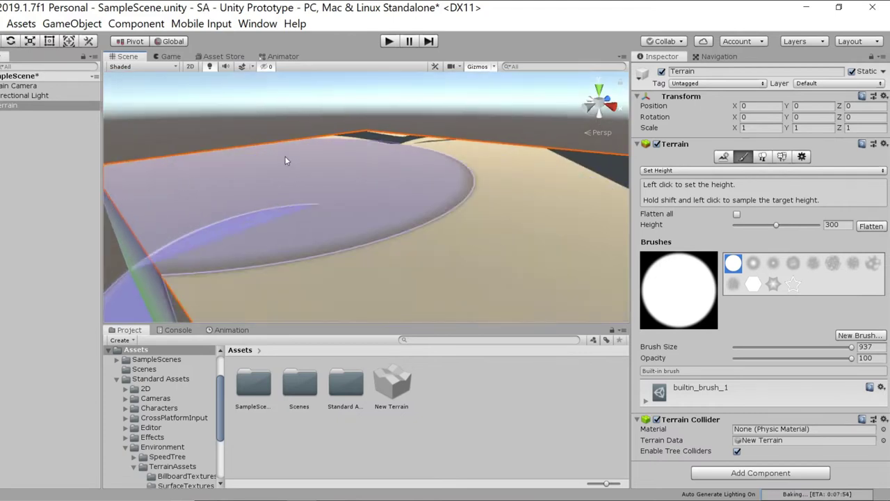
pyautogui.moveTo(266, 194)
pyautogui.mouseDown(button='middle')
pyautogui.moveTo(353, 167)
pyautogui.moveTo(408, 177)
pyautogui.moveTo(371, 170)
pyautogui.moveTo(344, 183)
pyautogui.mouseUp(button='middle')
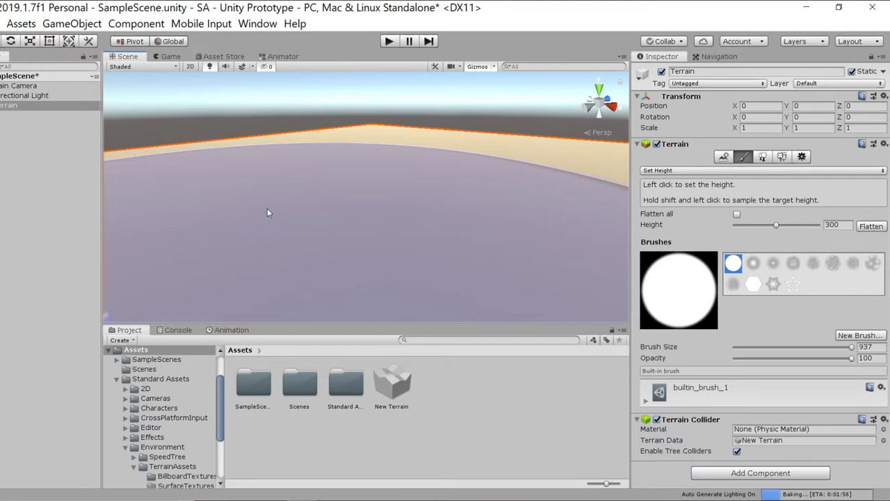
pyautogui.moveTo(269, 213)
pyautogui.keyDown('alt'); pyautogui.mouseDown()
pyautogui.moveTo(497, 185)
pyautogui.moveTo(480, 182)
pyautogui.mouseUp(); pyautogui.keyUp('alt')
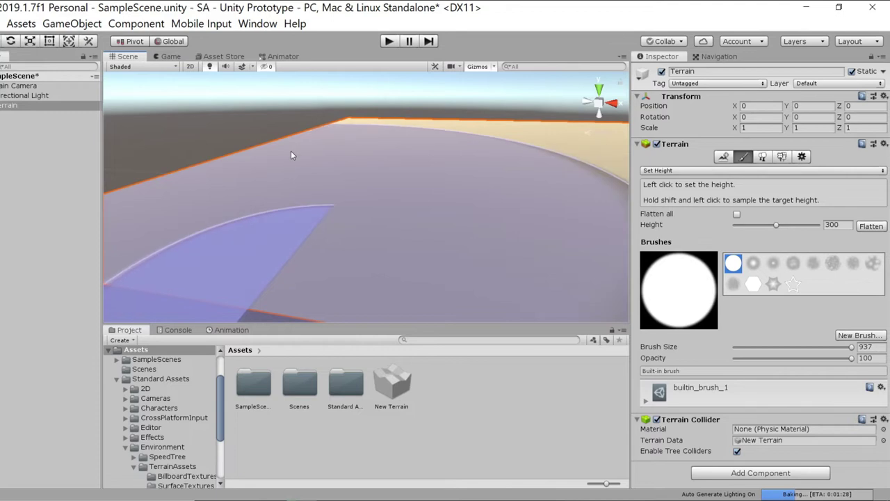
pyautogui.moveTo(306, 152)
pyautogui.mouseDown(button='right')
pyautogui.moveTo(304, 135)
pyautogui.moveTo(378, 143)
pyautogui.mouseUp(button='right')
pyautogui.moveTo(380, 143)
pyautogui.mouseDown(button='middle')
pyautogui.moveTo(435, 190)
pyautogui.moveTo(411, 155)
pyautogui.mouseUp(button='middle')
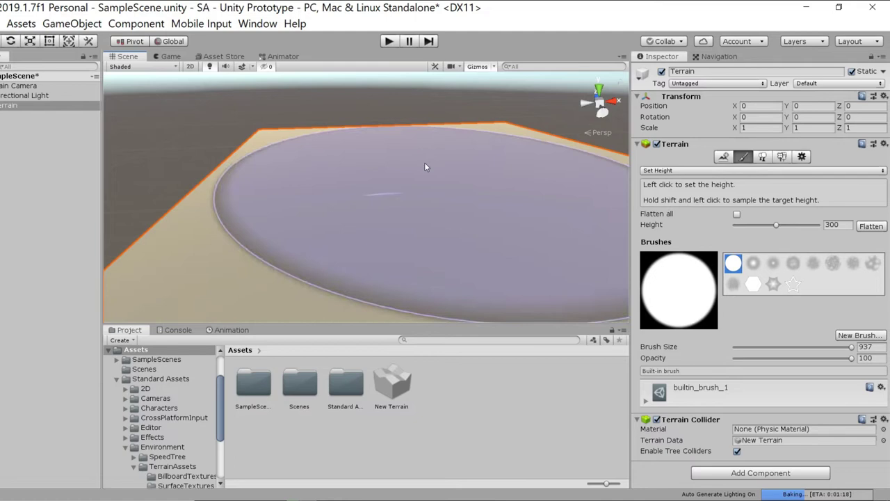
pyautogui.click(1, 23)
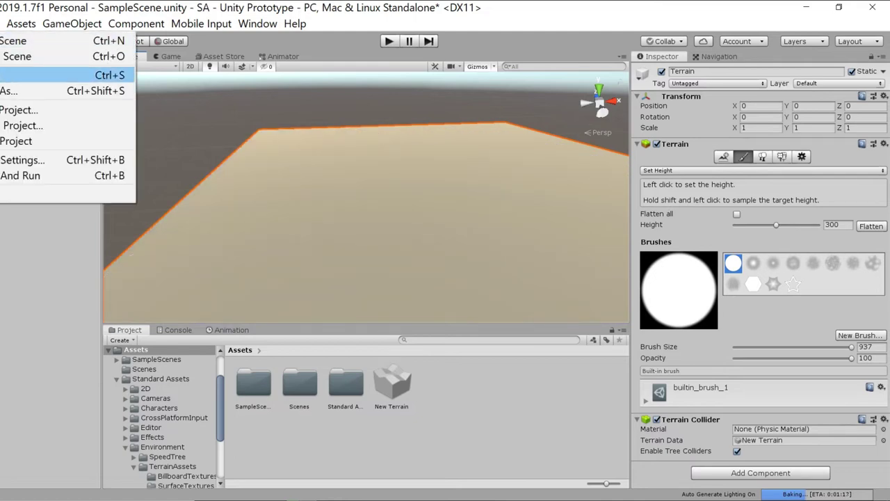
pyautogui.click(6, 75)
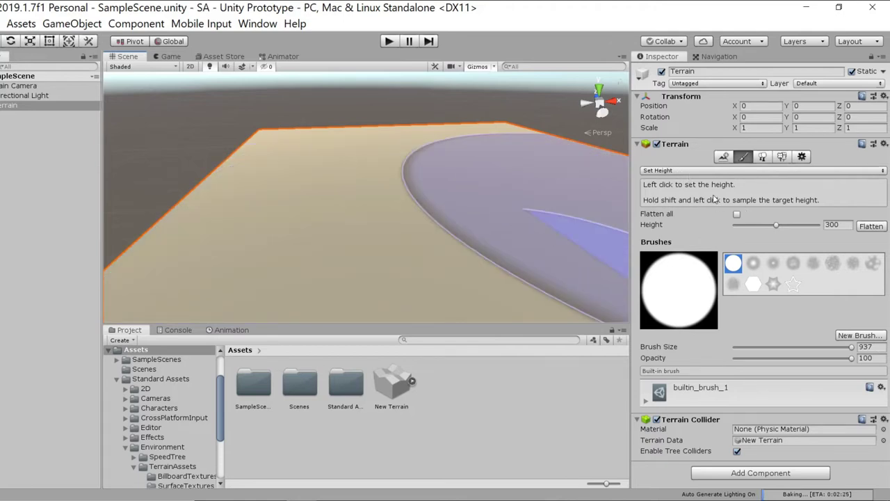
# Set the target height to 290, the brush opacity to 14.1 and the brush size to 38
pyautogui.click(837, 228)
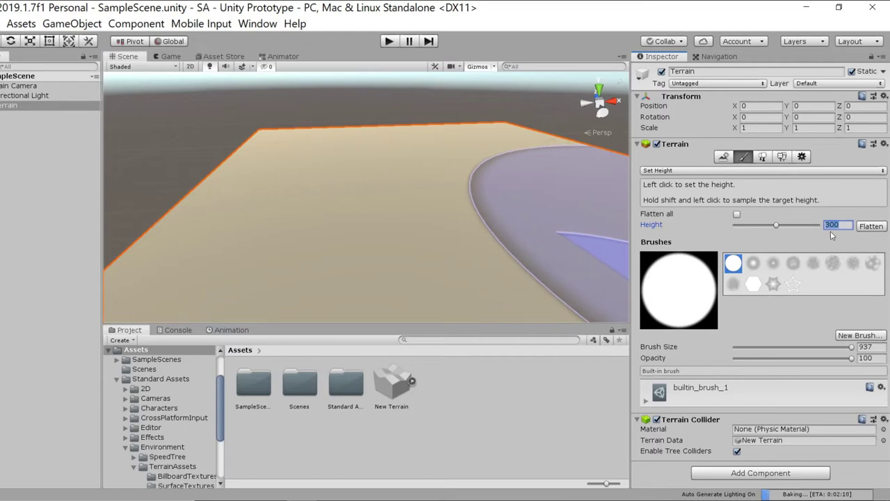
pyautogui.write('290')
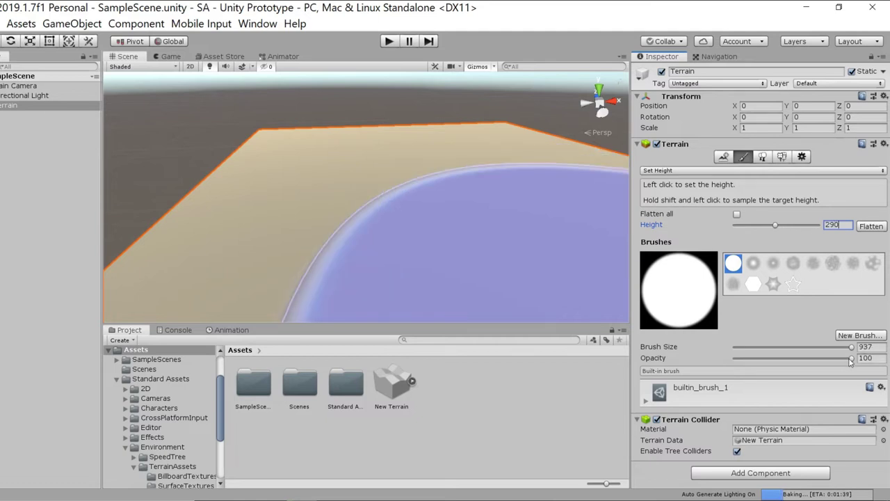
pyautogui.moveTo(760, 360); pyautogui.dragTo(748, 360)
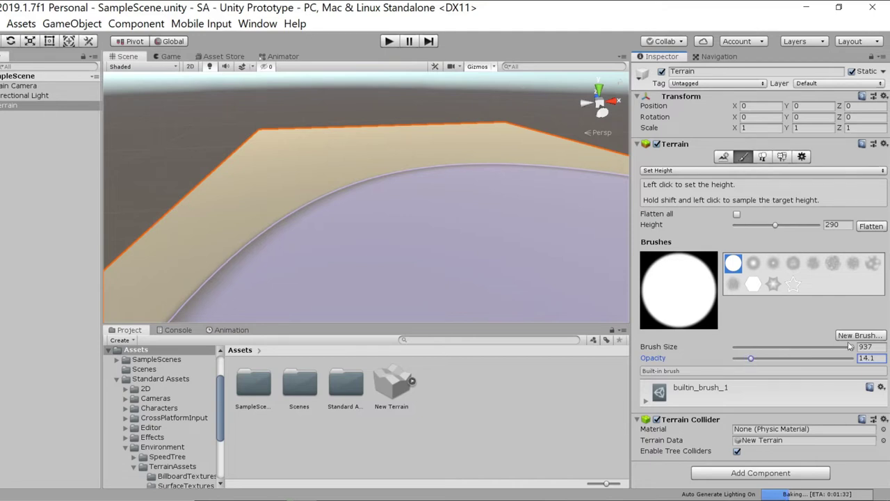
pyautogui.moveTo(853, 349); pyautogui.dragTo(826, 353)
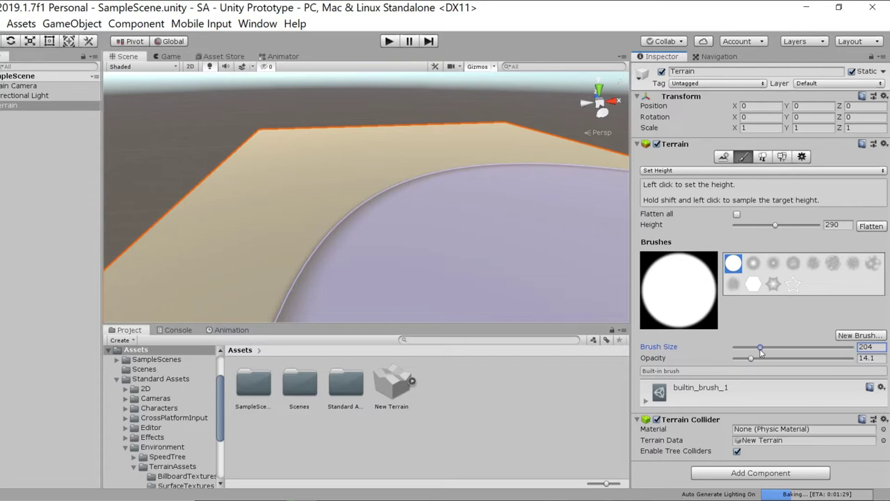
pyautogui.moveTo(744, 350); pyautogui.dragTo(740, 350)
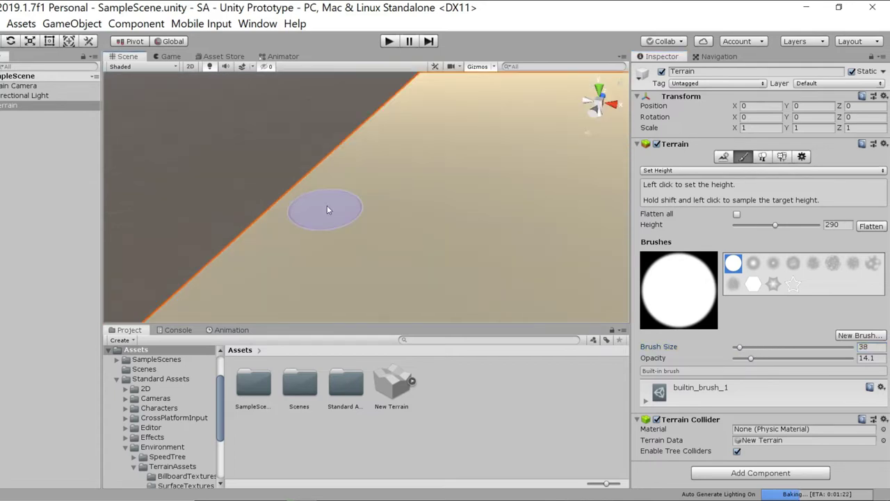
# Reselect the terrain and carve a narrow trench at height 290 from its side edge inward across the sand
pyautogui.scroll(2, 342, 209)
pyautogui.scroll(-2, 312, 202)
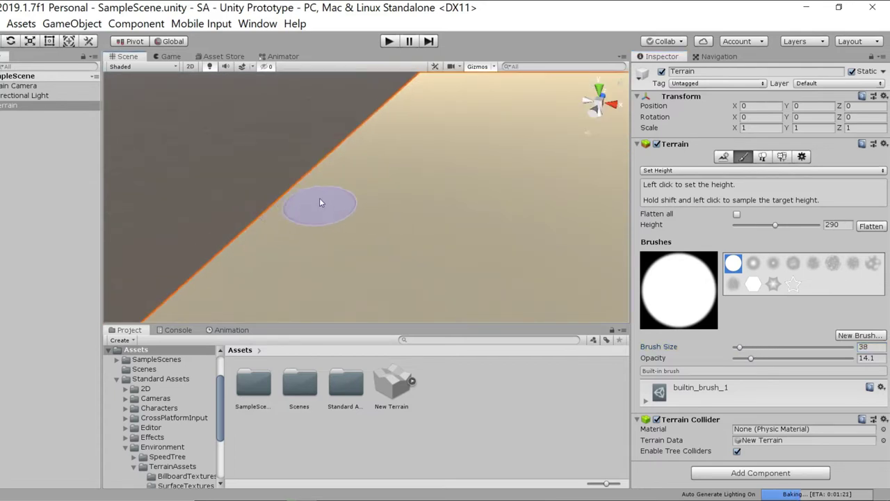
pyautogui.click(312, 169)
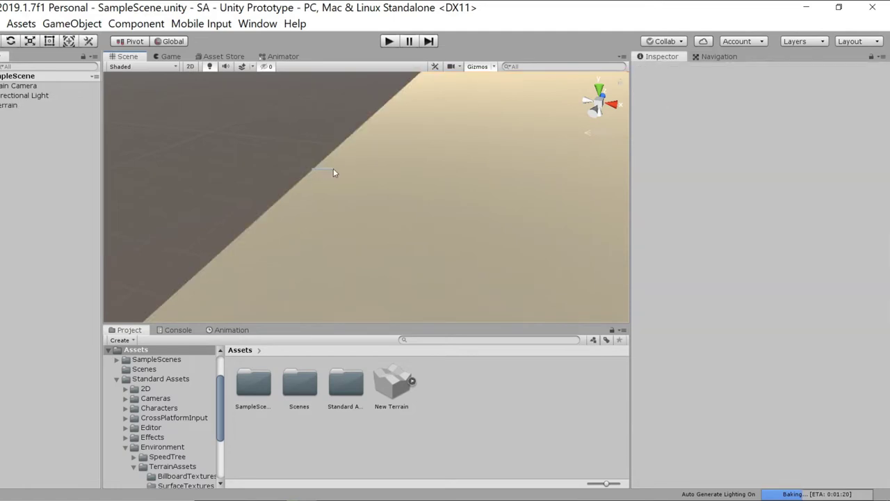
pyautogui.click(13, 105)
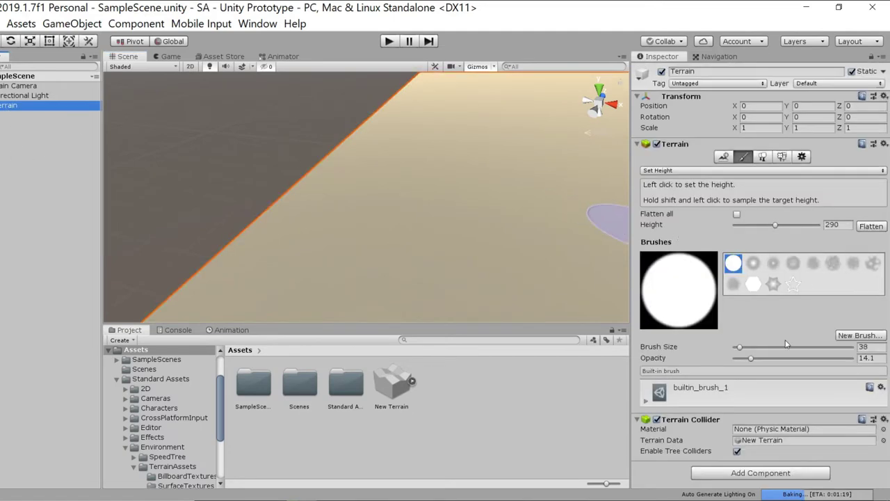
pyautogui.moveTo(290, 207)
pyautogui.mouseDown()
pyautogui.moveTo(476, 224)
pyautogui.moveTo(498, 239)
pyautogui.moveTo(569, 209)
pyautogui.moveTo(536, 230)
pyautogui.moveTo(547, 226)
pyautogui.mouseUp()
pyautogui.moveTo(547, 226)
pyautogui.mouseDown(button='middle')
pyautogui.moveTo(414, 229)
pyautogui.moveTo(336, 250)
pyautogui.mouseUp(button='middle')
pyautogui.moveTo(335, 249)
pyautogui.mouseDown()
pyautogui.moveTo(419, 254)
pyautogui.moveTo(499, 242)
pyautogui.mouseUp()
# Lower the brush opacity to 6.8 and extend the trench further inward at height 290
pyautogui.click(751, 359)
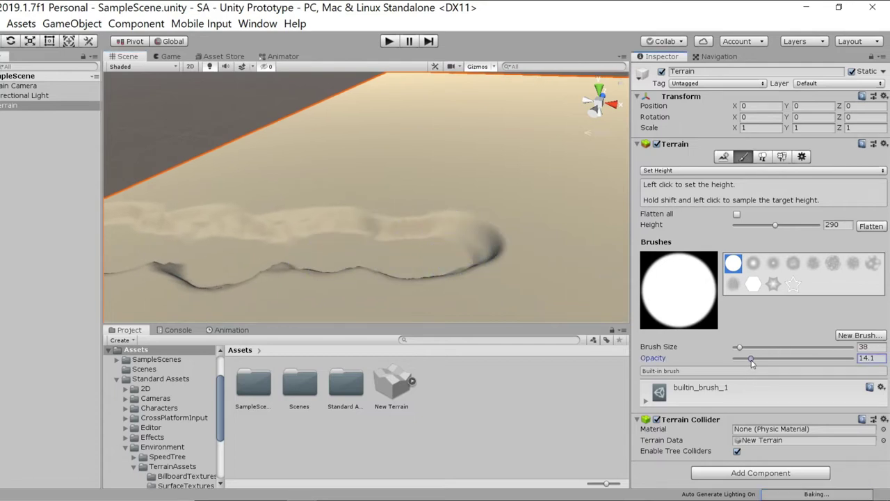
pyautogui.moveTo(466, 234)
pyautogui.mouseDown()
pyautogui.moveTo(478, 240)
pyautogui.moveTo(448, 257)
pyautogui.moveTo(499, 240)
pyautogui.moveTo(589, 240)
pyautogui.moveTo(568, 233)
pyautogui.moveTo(574, 246)
pyautogui.mouseUp()
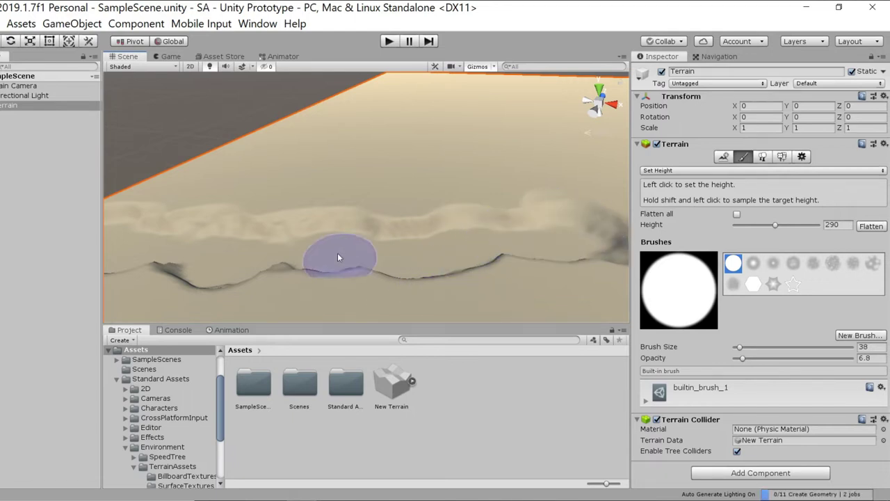
pyautogui.scroll(5, 337, 256)
pyautogui.moveTo(317, 280); pyautogui.dragTo(343, 253, button='middle')
pyautogui.scroll(-5, 343, 254)
pyautogui.moveTo(263, 238)
pyautogui.mouseDown(button='right')
pyautogui.moveTo(360, 239)
pyautogui.moveTo(454, 259)
pyautogui.mouseUp(button='right')
pyautogui.scroll(-8, 390, 202)
pyautogui.moveTo(295, 260); pyautogui.dragTo(235, 278, button='right')
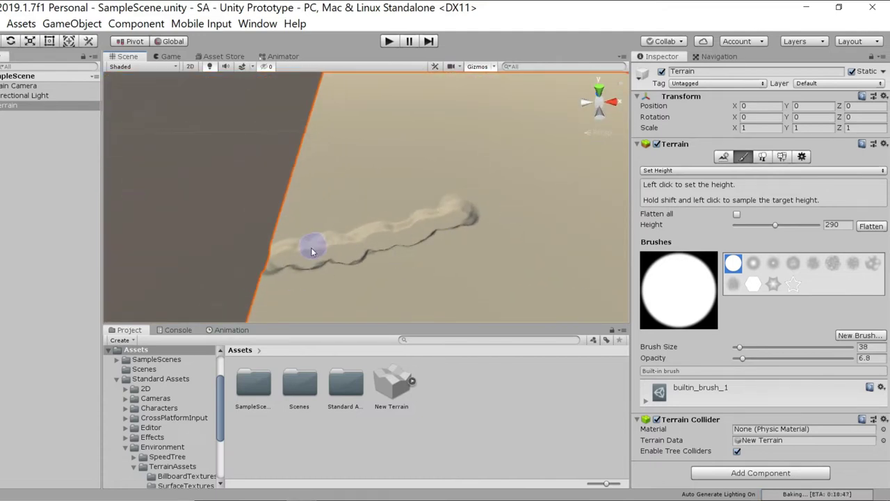
# Continue the trench in a curve toward the terrain's opposite edge and add a short side branch to it
pyautogui.moveTo(275, 265)
pyautogui.mouseDown()
pyautogui.moveTo(458, 218)
pyautogui.moveTo(493, 218)
pyautogui.moveTo(473, 229)
pyautogui.moveTo(496, 185)
pyautogui.moveTo(421, 223)
pyautogui.mouseUp()
pyautogui.moveTo(421, 222); pyautogui.dragTo(334, 255, button='middle')
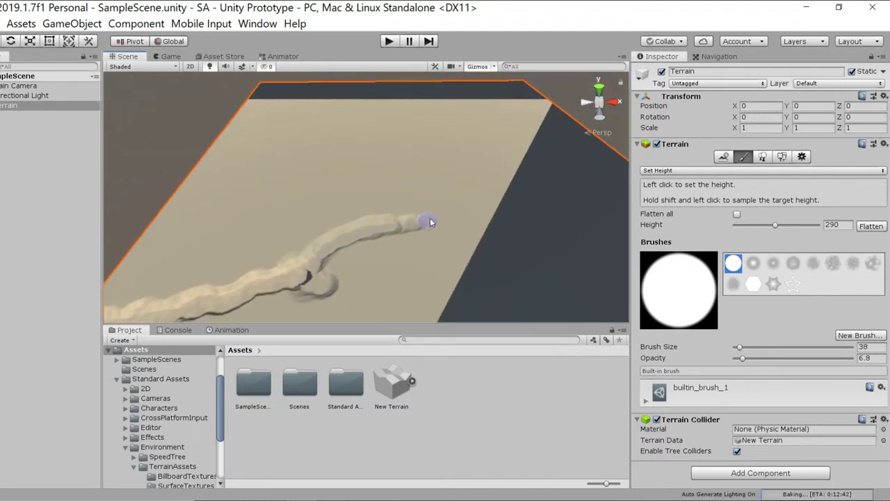
pyautogui.moveTo(317, 294)
pyautogui.mouseDown()
pyautogui.moveTo(356, 290)
pyautogui.moveTo(338, 294)
pyautogui.moveTo(359, 306)
pyautogui.mouseUp()
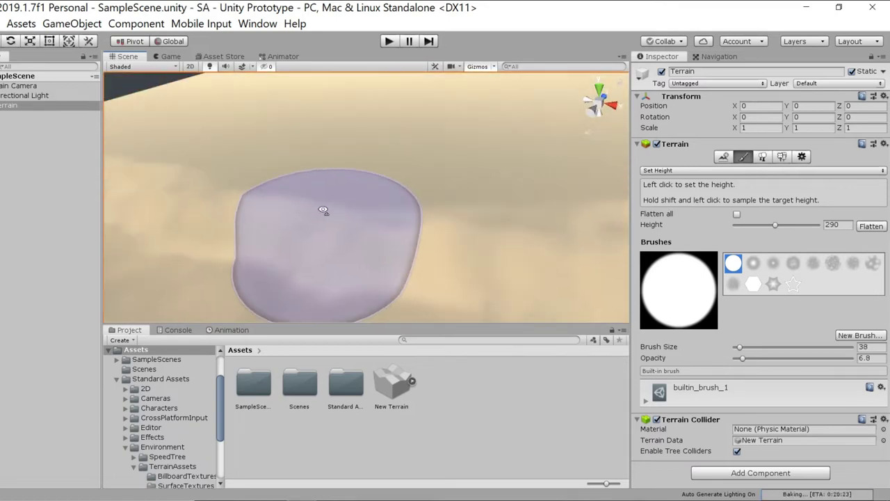
# Examine the trench walls and floor up close along its whole length
pyautogui.scroll(3, 224, 210)
pyautogui.moveTo(224, 209)
pyautogui.mouseDown(button='middle')
pyautogui.moveTo(325, 236)
pyautogui.moveTo(395, 221)
pyautogui.moveTo(354, 212)
pyautogui.mouseUp(button='middle')
pyautogui.scroll(-10, 356, 207)
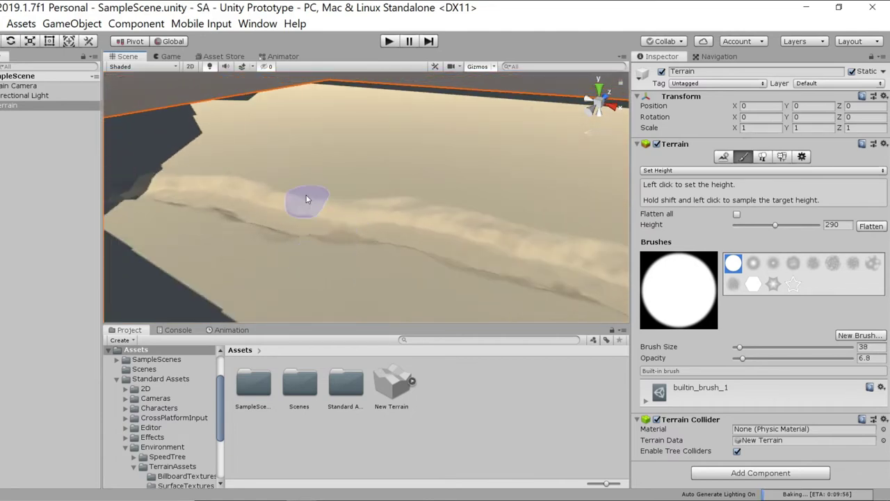
pyautogui.scroll(-1, 301, 188)
pyautogui.moveTo(298, 185); pyautogui.dragTo(408, 195, button='middle')
pyautogui.scroll(8, 304, 185)
pyautogui.scroll(-2, 302, 185)
pyautogui.moveTo(303, 185); pyautogui.dragTo(333, 192, button='middle')
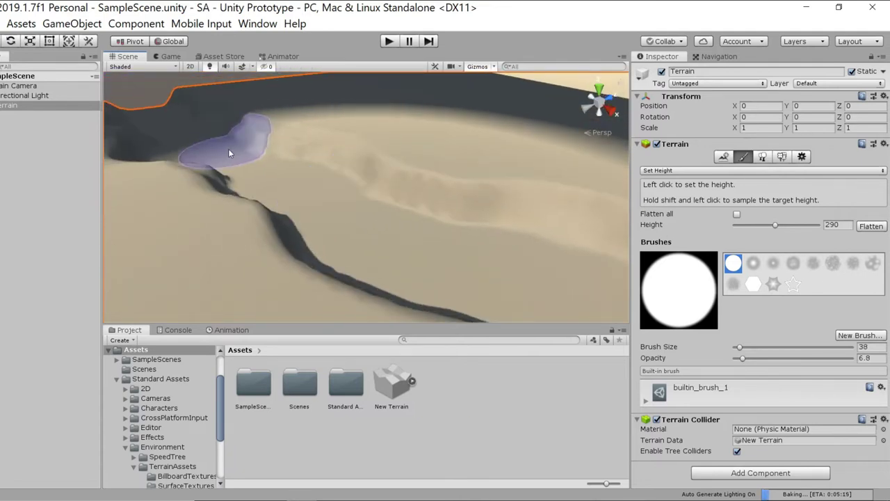
# Switch the terrain painting mode to Smooth Height and smooth the rough walls along the trench
pyautogui.click(727, 171)
pyautogui.click(670, 234)
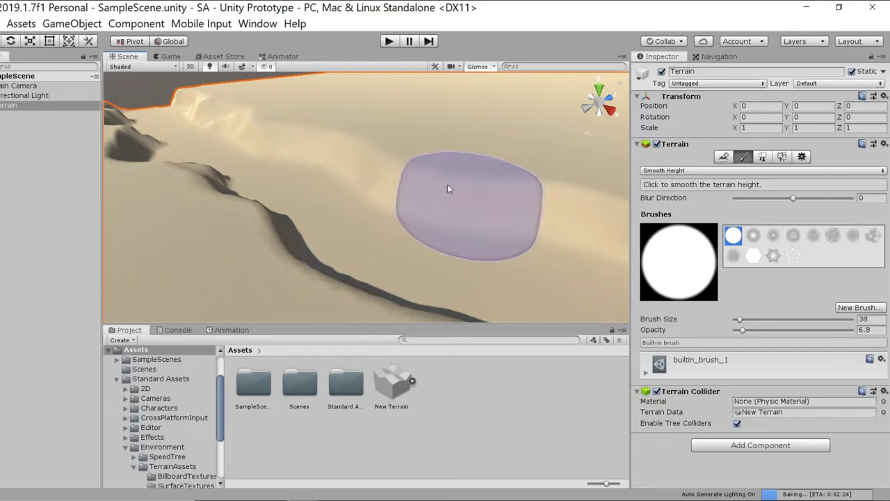
pyautogui.moveTo(248, 206)
pyautogui.mouseDown()
pyautogui.moveTo(165, 175)
pyautogui.moveTo(135, 143)
pyautogui.moveTo(134, 150)
pyautogui.mouseUp()
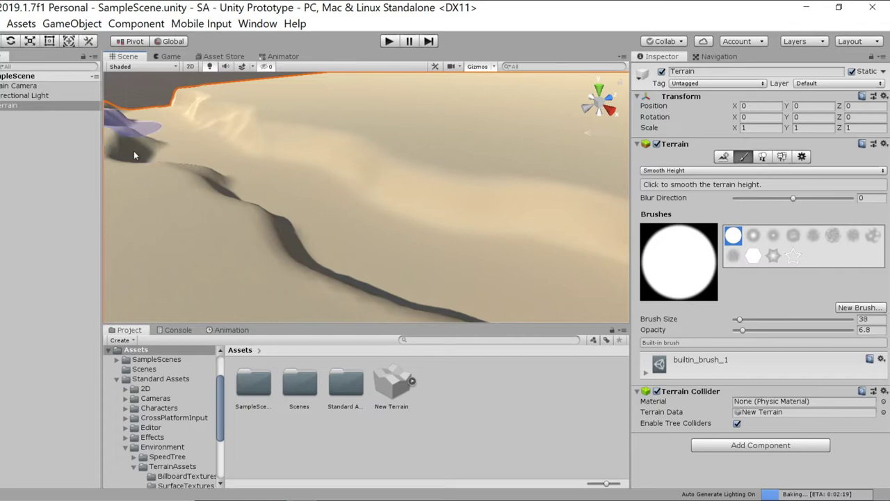
# Inspect the smoothed trench from close range and from a wide view over the terrain
pyautogui.moveTo(306, 221)
pyautogui.keyDown('alt'); pyautogui.mouseDown()
pyautogui.moveTo(388, 206)
pyautogui.moveTo(363, 175)
pyautogui.moveTo(240, 208)
pyautogui.mouseUp(); pyautogui.keyUp('alt')
pyautogui.moveTo(237, 210); pyautogui.dragTo(389, 186, button='middle')
pyautogui.moveTo(459, 170)
pyautogui.mouseDown(button='middle')
pyautogui.moveTo(400, 172)
pyautogui.moveTo(420, 169)
pyautogui.moveTo(390, 187)
pyautogui.mouseUp(button='middle')
pyautogui.scroll(5, 400, 174)
pyautogui.scroll(4, 383, 204)
pyautogui.scroll(-2, 351, 212)
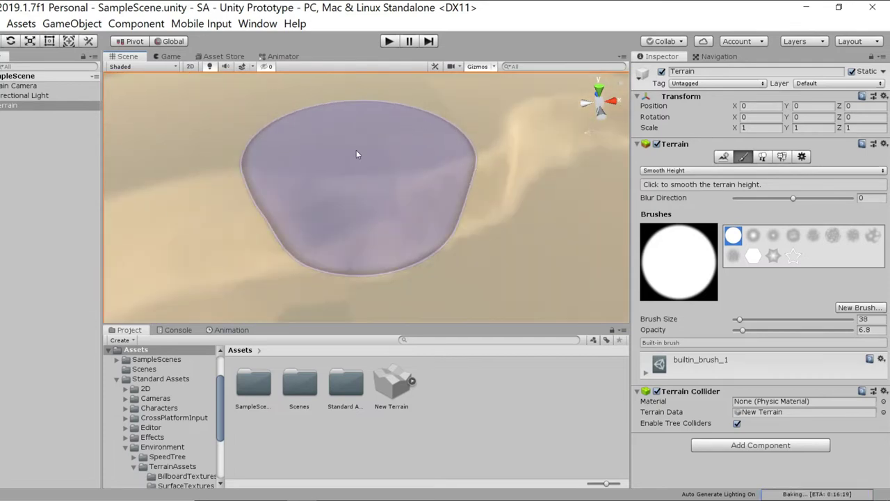
pyautogui.scroll(-3, 331, 218)
pyautogui.moveTo(445, 158); pyautogui.dragTo(468, 153, button='right')
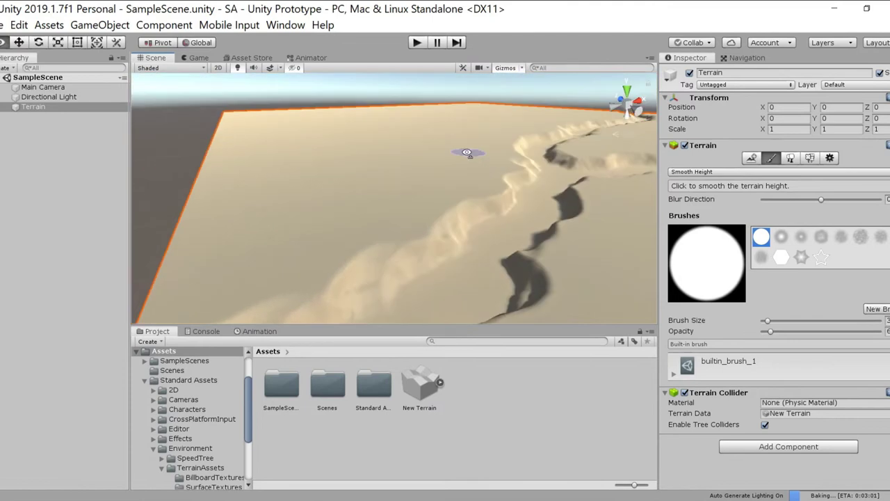
pyautogui.moveTo(467, 152); pyautogui.dragTo(338, 204, button='middle')
pyautogui.scroll(3, 366, 221)
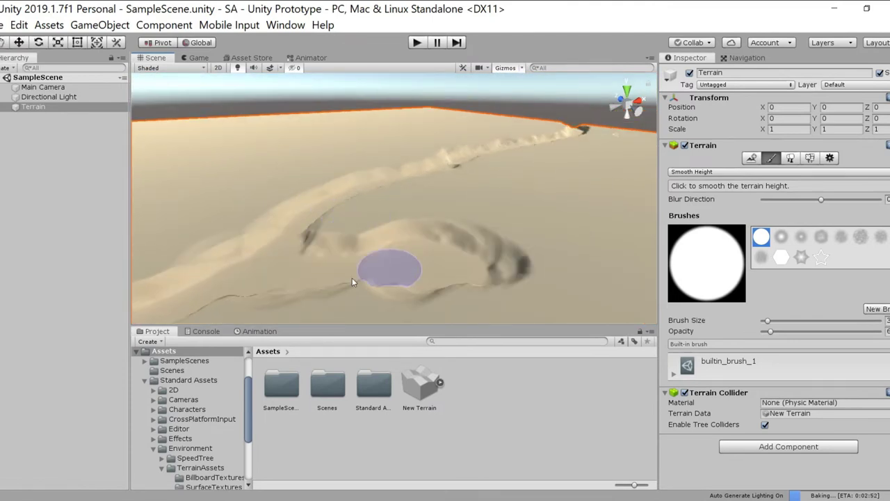
pyautogui.scroll(4, 387, 211)
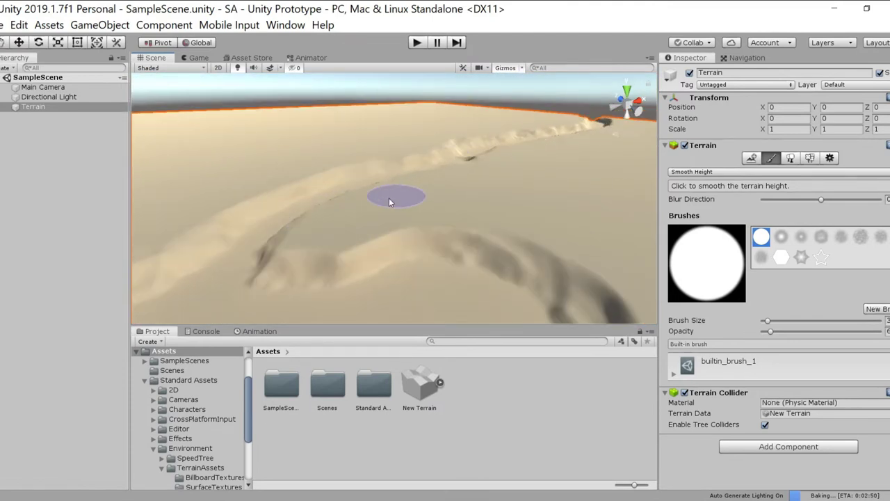
pyautogui.scroll(8, 389, 197)
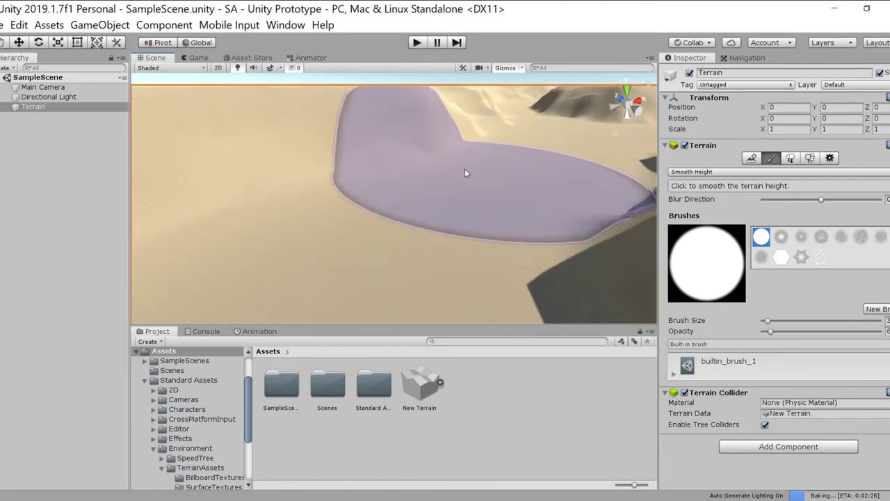
pyautogui.scroll(-6, 446, 181)
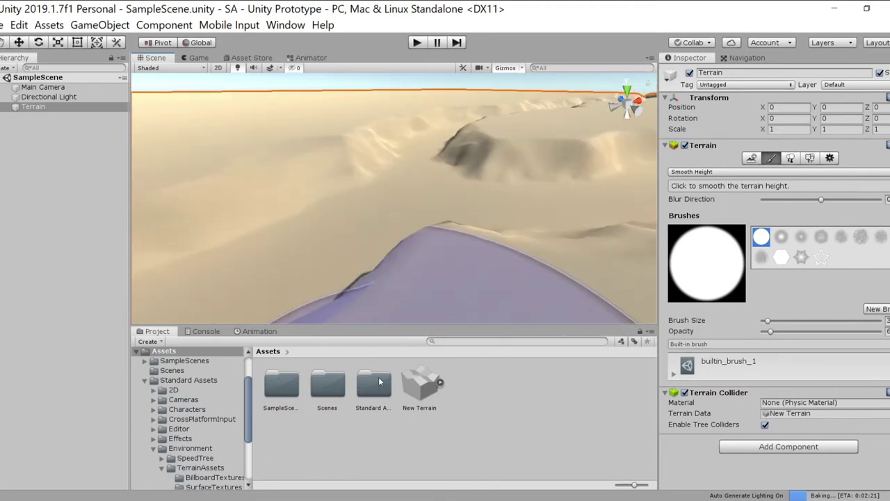
# Browse Standard Assets > Environment > Water > Water and open its Prefabs folder
pyautogui.doubleClick(380, 382)
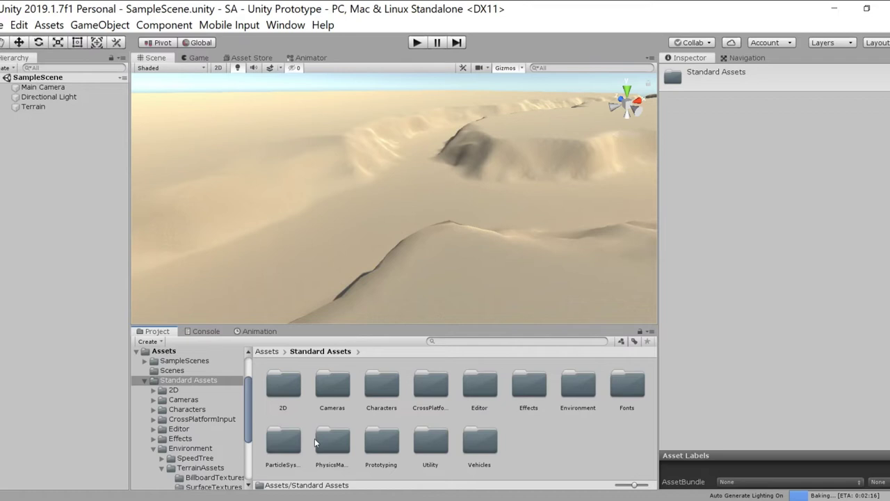
pyautogui.doubleClick(582, 392)
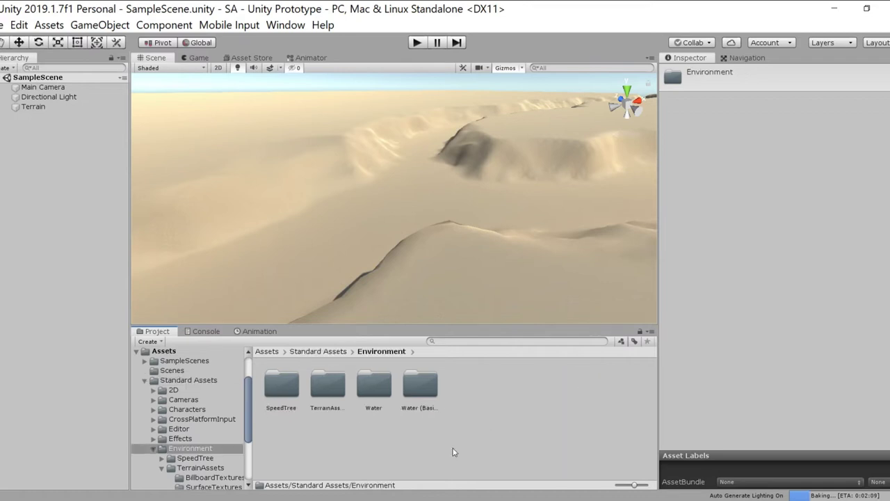
pyautogui.doubleClick(374, 386)
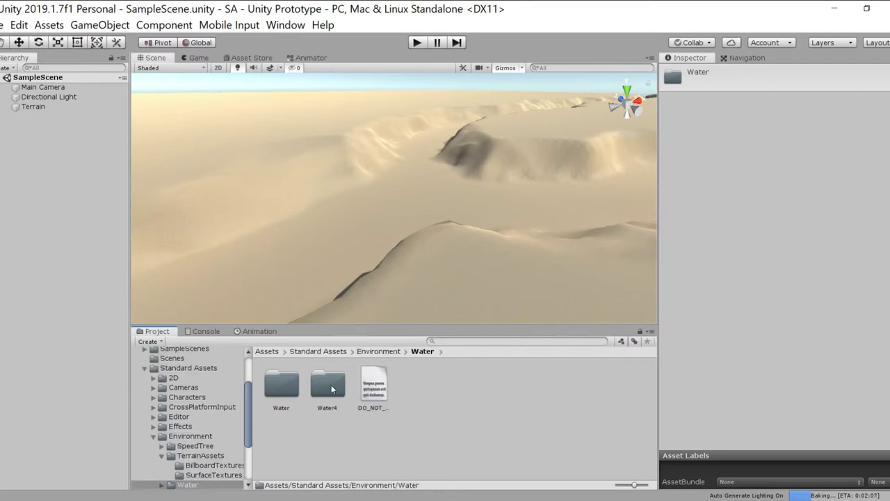
pyautogui.doubleClick(291, 385)
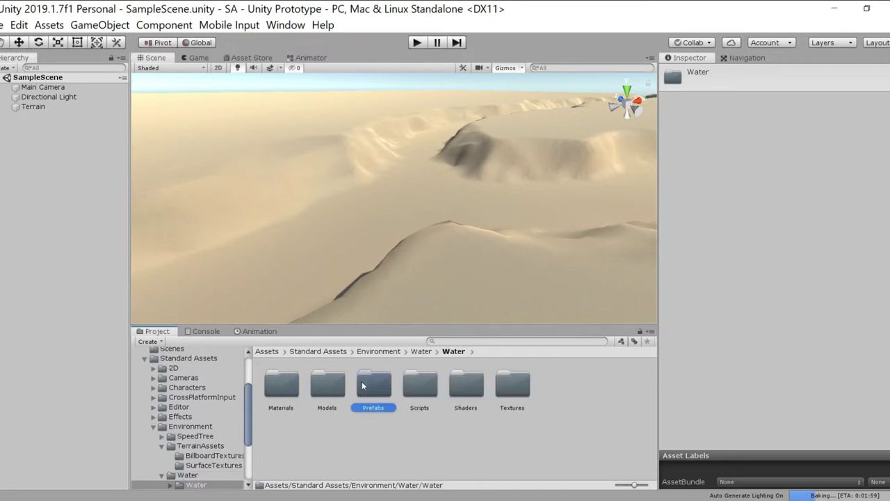
pyautogui.doubleClick(372, 381)
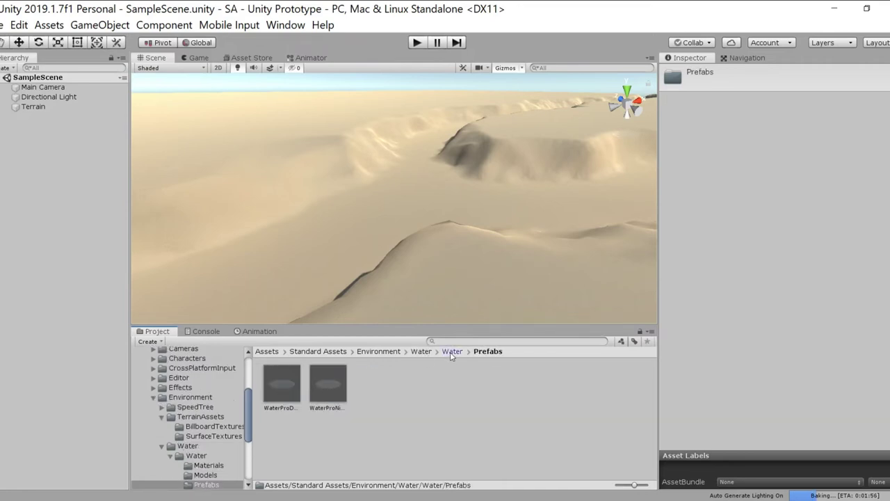
# Open the Prefabs folder of Water4 and add the Water4Advanced prefab to the scene hierarchy
pyautogui.click(421, 352)
pyautogui.doubleClick(328, 382)
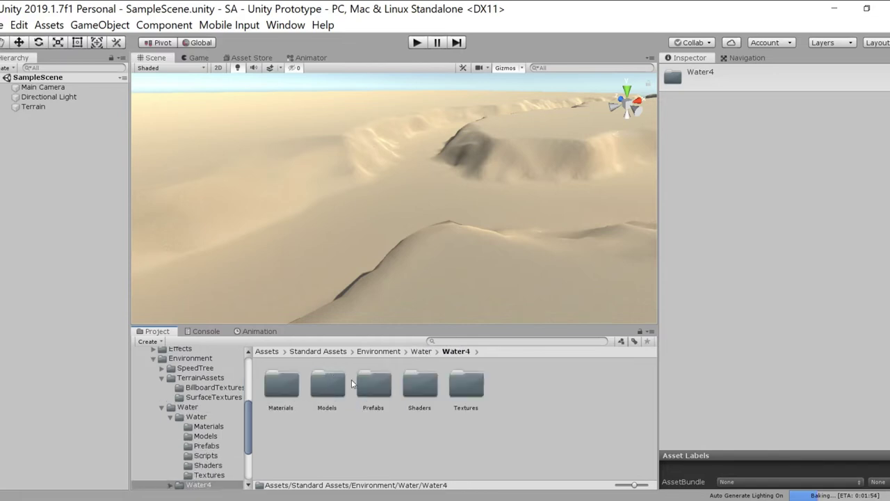
pyautogui.doubleClick(379, 386)
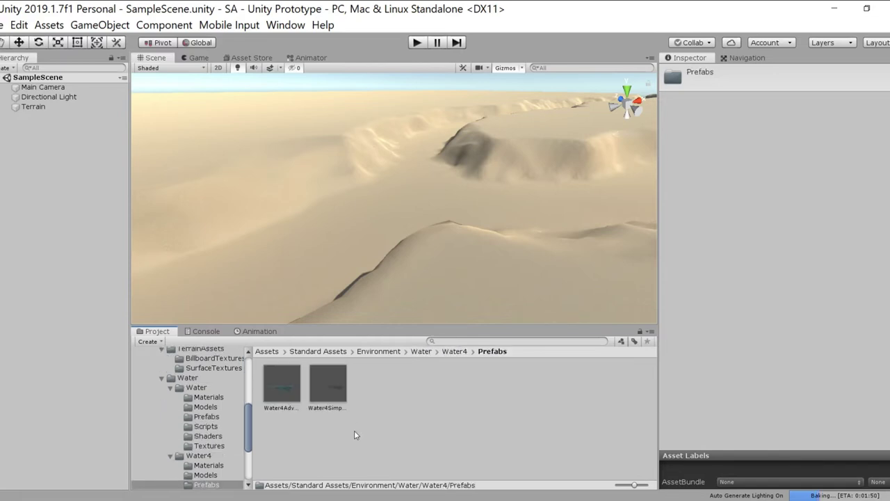
pyautogui.click(281, 382)
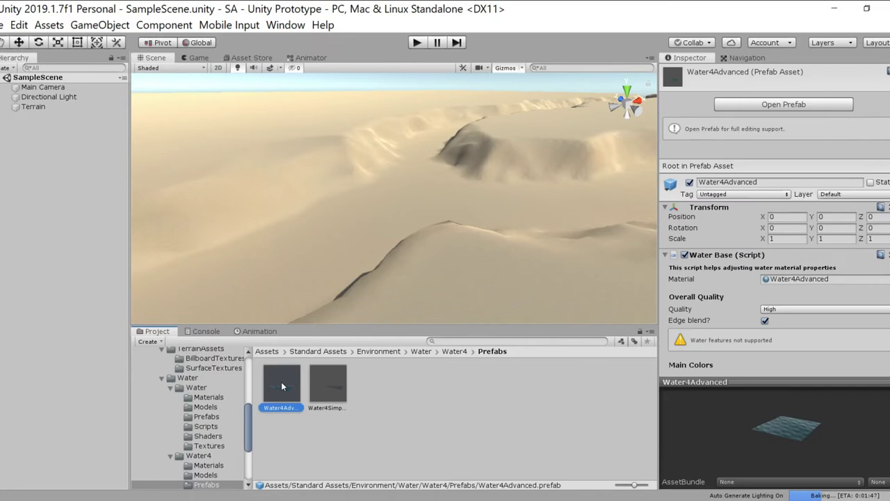
pyautogui.moveTo(461, 206); pyautogui.dragTo(206, 249, button='right')
pyautogui.moveTo(205, 249); pyautogui.dragTo(309, 297, button='middle')
pyautogui.moveTo(282, 381); pyautogui.dragTo(66, 154)
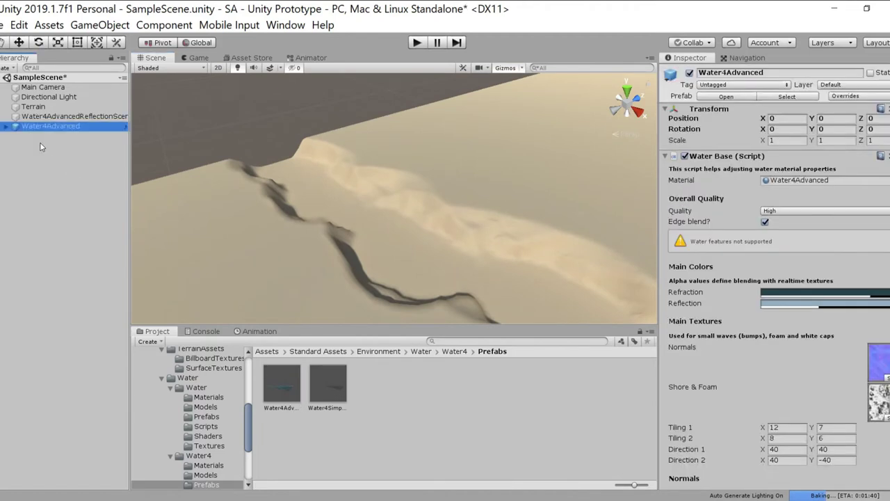
# Focus the view on the Water4Advanced plane and set its Y position to 300
pyautogui.moveTo(265, 207); pyautogui.dragTo(522, 208, button='right')
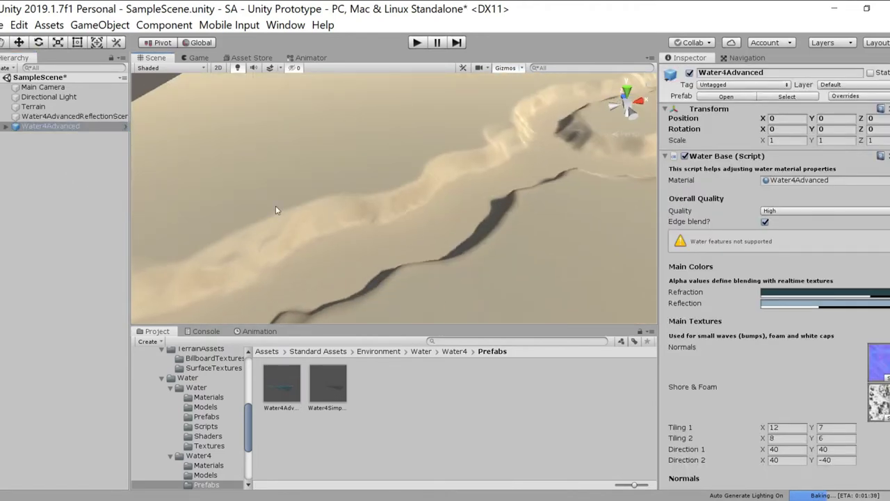
pyautogui.doubleClick(50, 126)
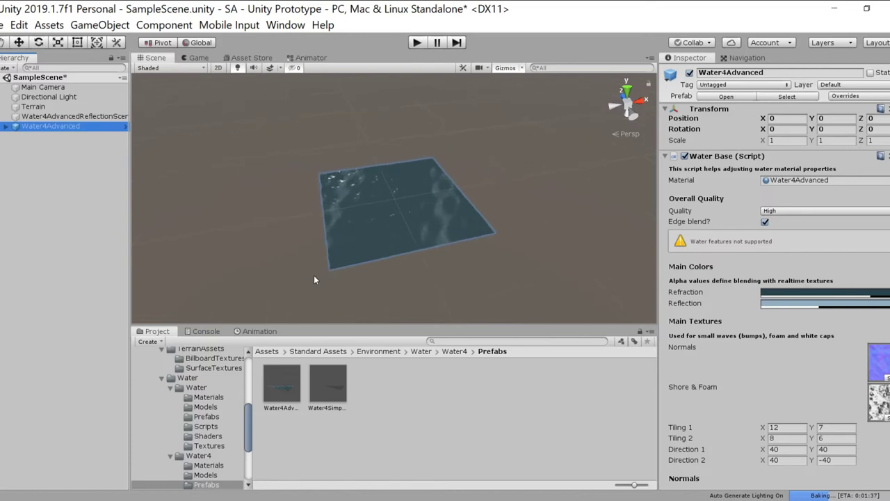
pyautogui.scroll(10, 314, 275)
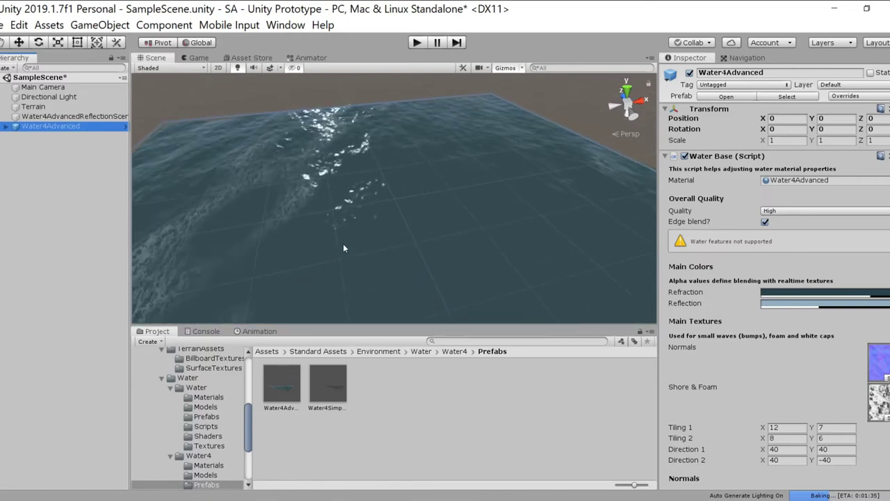
pyautogui.scroll(-10, 376, 242)
pyautogui.moveTo(433, 202); pyautogui.dragTo(397, 258, button='right')
pyautogui.scroll(-6, 404, 236)
pyautogui.scroll(3, 410, 235)
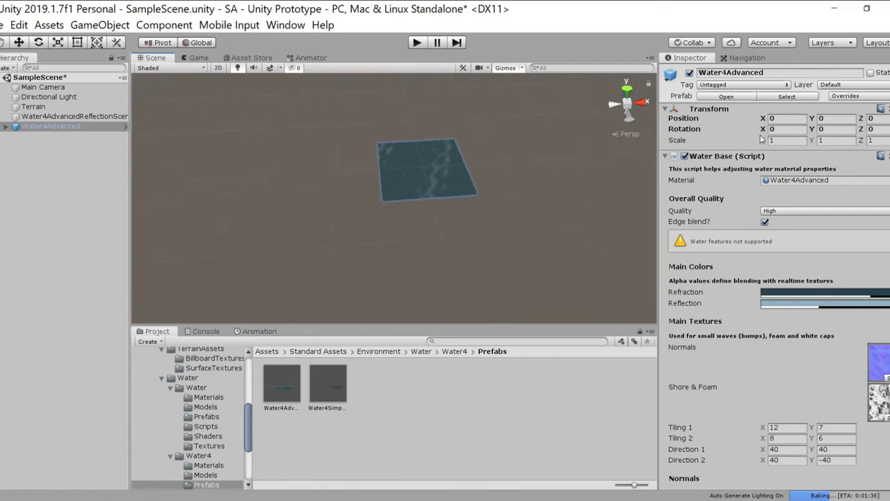
pyautogui.click(838, 119)
pyautogui.write('300')
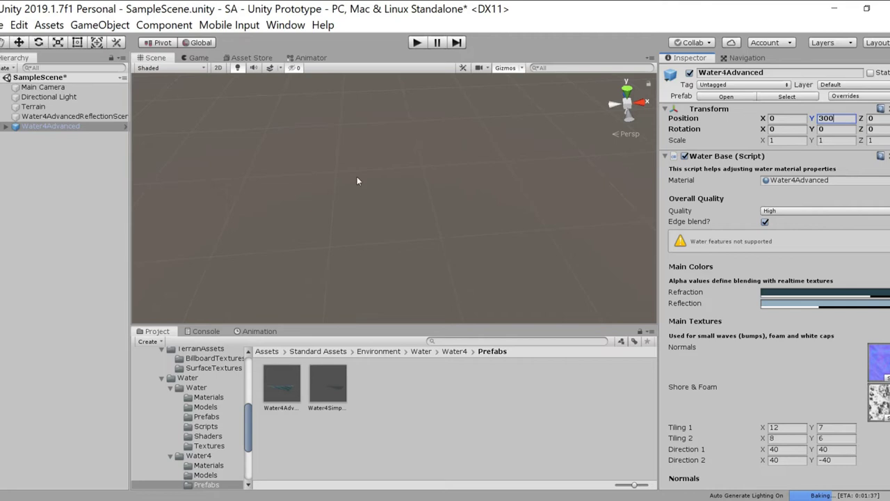
# Focus on the raised water plane and examine its level against the terrain's corner and surface from several angles
pyautogui.doubleClick(40, 129)
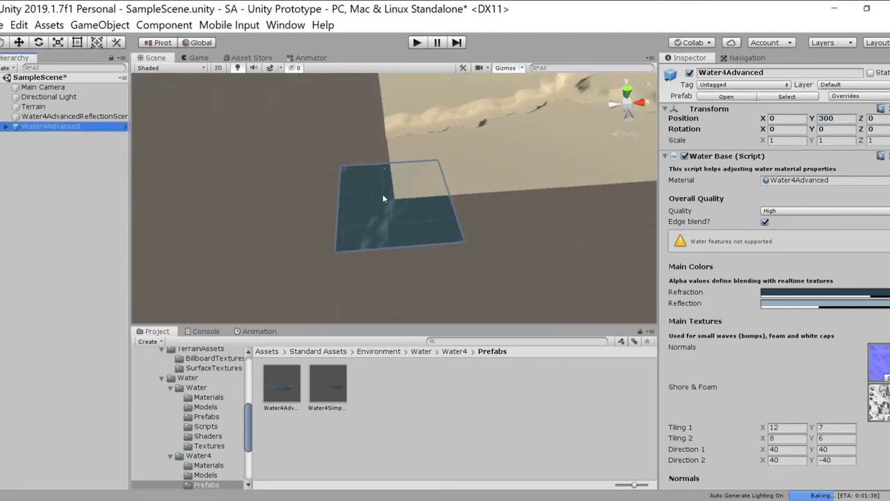
pyautogui.moveTo(382, 194); pyautogui.dragTo(421, 173, button='right')
pyautogui.moveTo(421, 173); pyautogui.dragTo(416, 68, button='middle')
pyautogui.scroll(5, 428, 165)
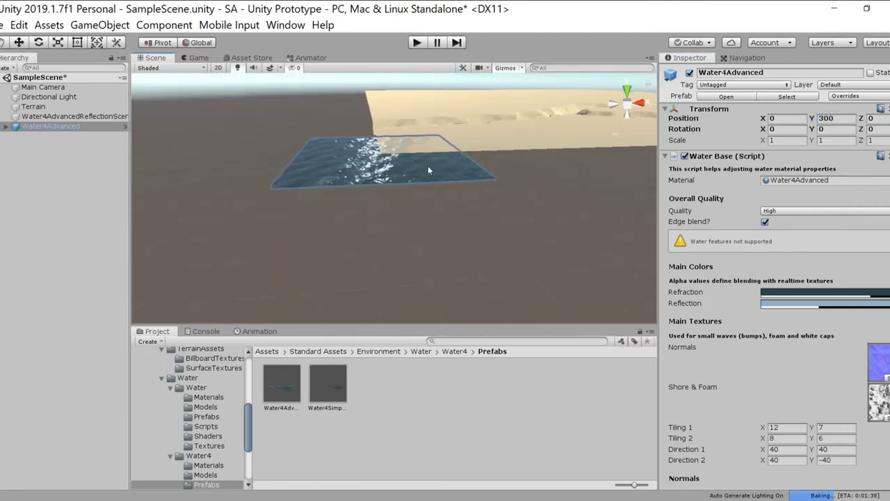
pyautogui.moveTo(428, 163); pyautogui.dragTo(306, 161, button='middle')
pyautogui.moveTo(306, 162); pyautogui.dragTo(216, 137, button='right')
pyautogui.moveTo(417, 160); pyautogui.dragTo(203, 153, button='middle')
pyautogui.scroll(-5, 260, 193)
pyautogui.moveTo(260, 198); pyautogui.dragTo(383, 227, button='right')
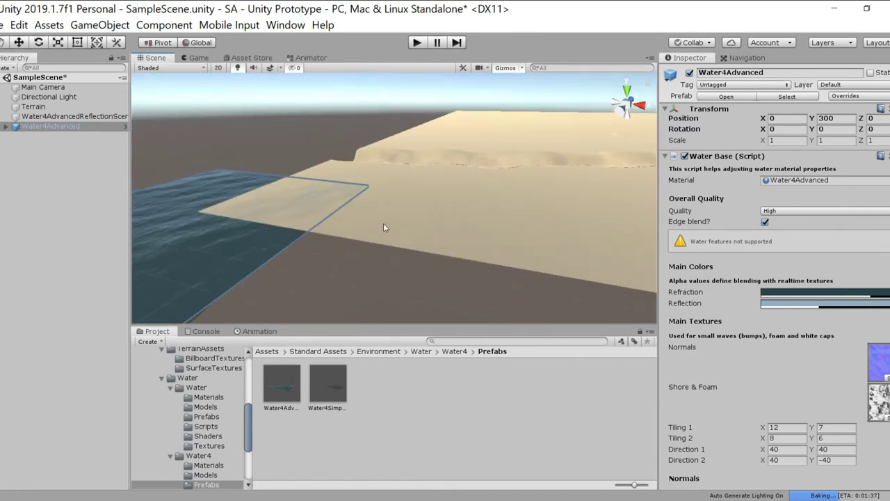
pyautogui.moveTo(310, 226); pyautogui.dragTo(247, 264, button='right')
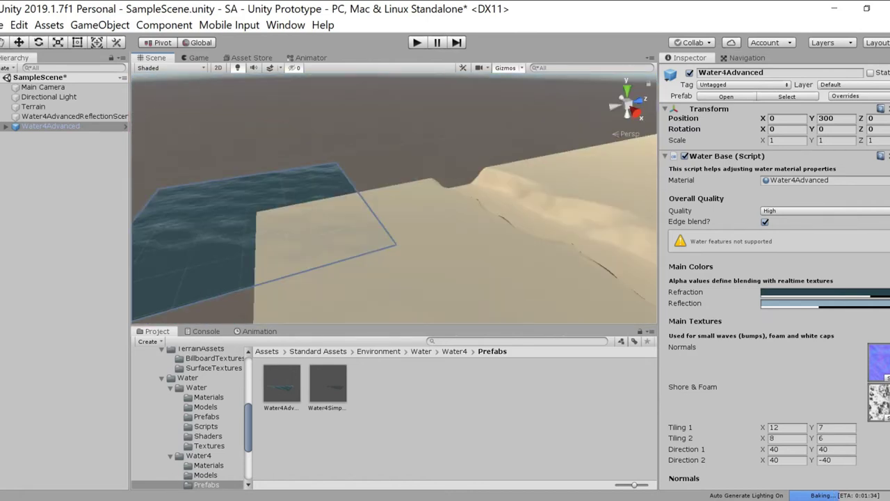
# Set the Y position of the Water4Advanced plane to 295
pyautogui.click(827, 118)
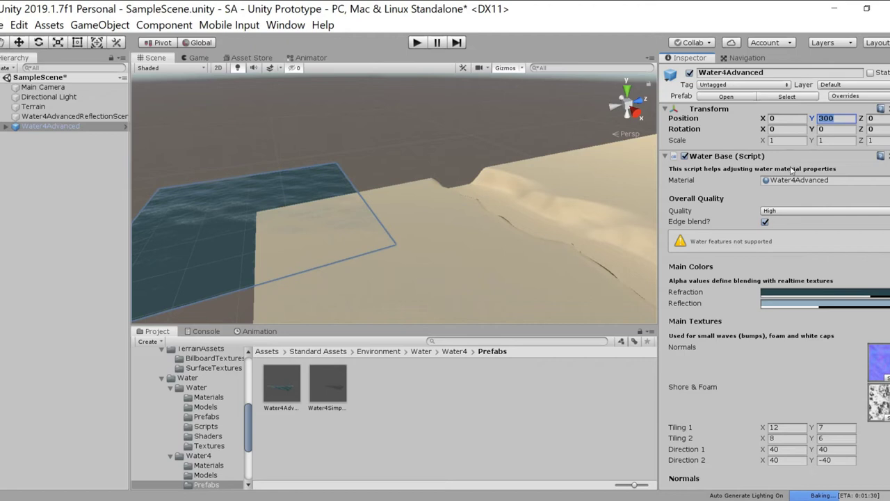
pyautogui.write('3')
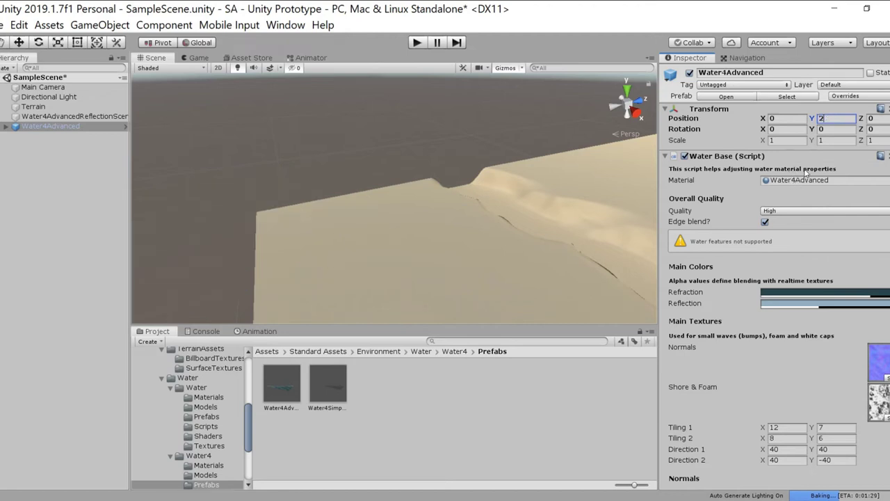
pyautogui.write('95')
# Move the water plane horizontally over the start of the trench, to about X 43.3 and Z 120
pyautogui.click(18, 42)
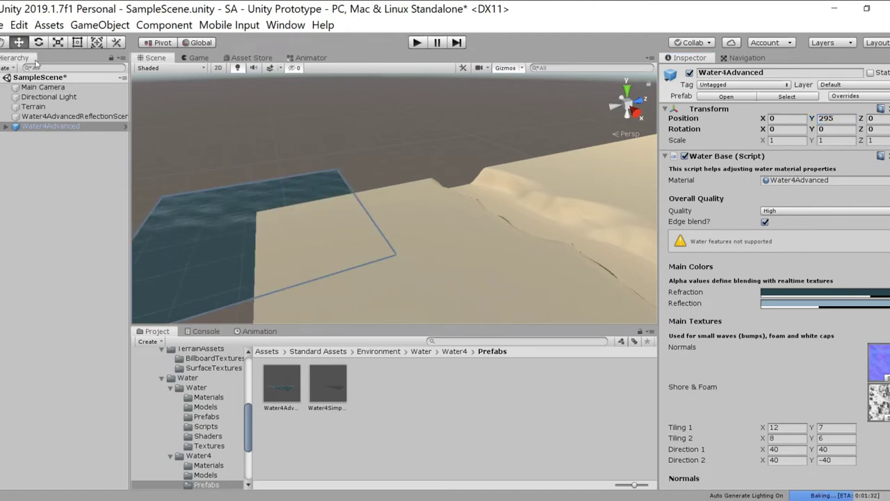
pyautogui.moveTo(324, 215); pyautogui.dragTo(508, 221)
pyautogui.moveTo(507, 221); pyautogui.dragTo(387, 181, button='middle')
pyautogui.scroll(8, 398, 195)
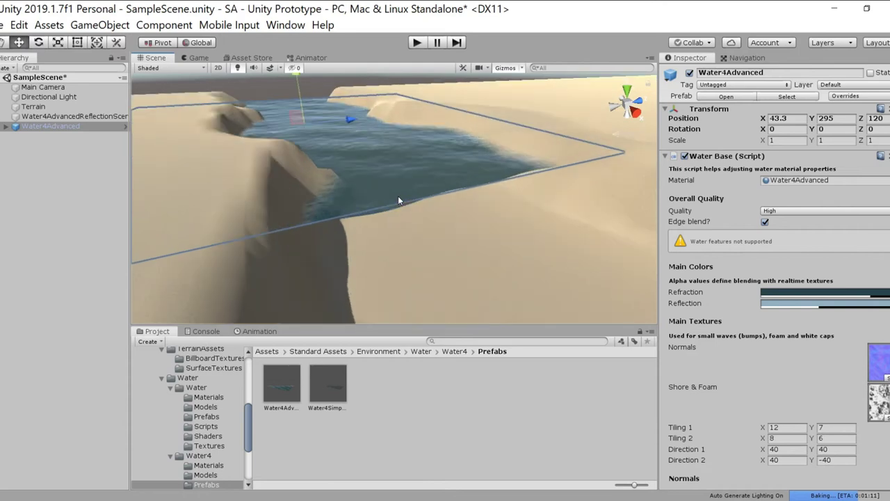
# Examine the water surface inside the trench and how far the plane reaches along the trench's course
pyautogui.scroll(6, 380, 183)
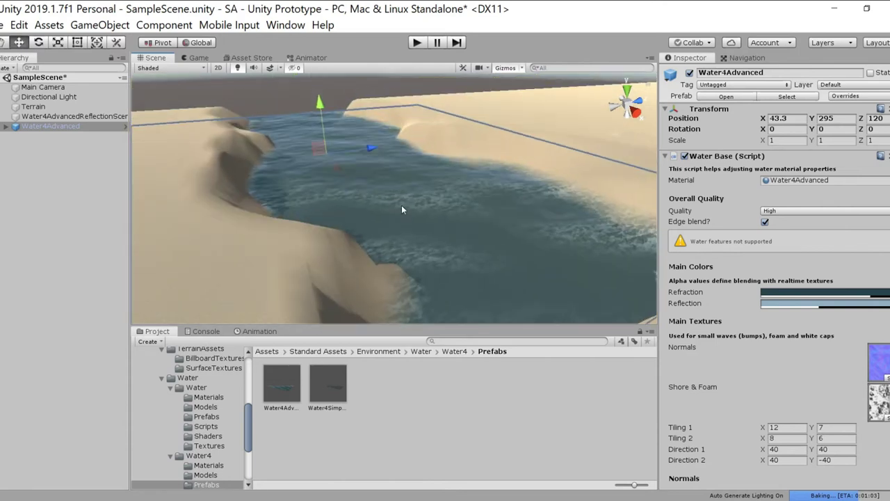
pyautogui.moveTo(365, 192); pyautogui.dragTo(528, 219, button='right')
pyautogui.scroll(-3, 441, 235)
pyautogui.moveTo(441, 235); pyautogui.dragTo(239, 233, button='middle')
pyautogui.moveTo(292, 220); pyautogui.dragTo(728, 135, button='middle')
pyautogui.moveTo(300, 167); pyautogui.dragTo(419, 207, button='middle')
pyautogui.moveTo(153, 171); pyautogui.dragTo(373, 218, button='middle')
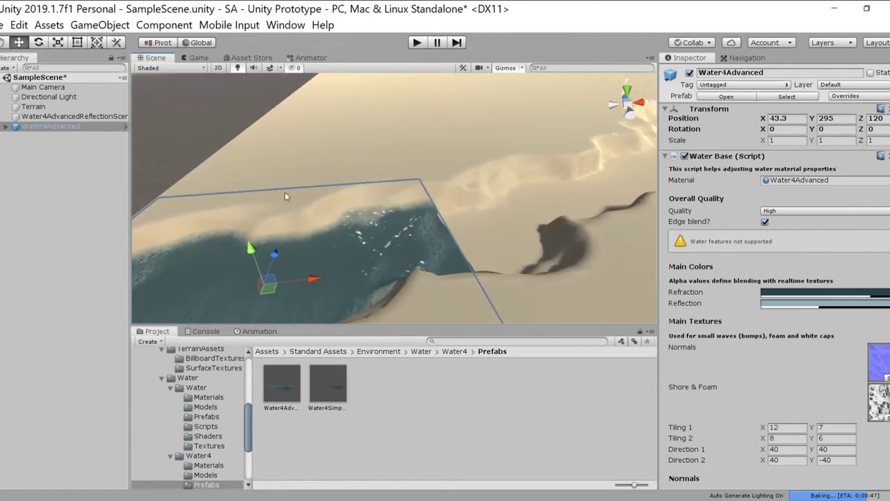
pyautogui.moveTo(596, 179); pyautogui.dragTo(338, 262, button='middle')
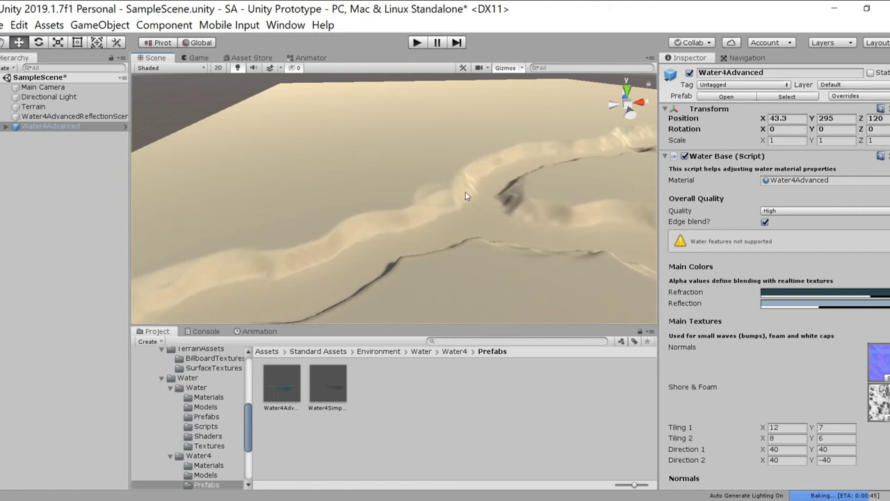
pyautogui.moveTo(372, 220); pyautogui.dragTo(179, 231, button='right')
pyautogui.moveTo(180, 231); pyautogui.dragTo(469, 230, button='middle')
pyautogui.scroll(6, 471, 231)
pyautogui.moveTo(436, 181); pyautogui.dragTo(505, 160, button='middle')
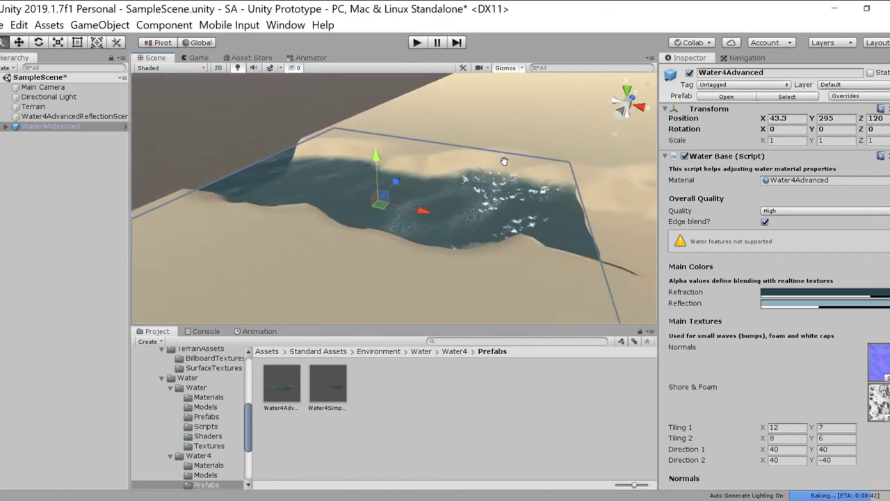
pyautogui.scroll(1, 478, 209)
pyautogui.moveTo(479, 209); pyautogui.dragTo(550, 198, button='right')
pyautogui.moveTo(412, 163); pyautogui.dragTo(490, 157, button='middle')
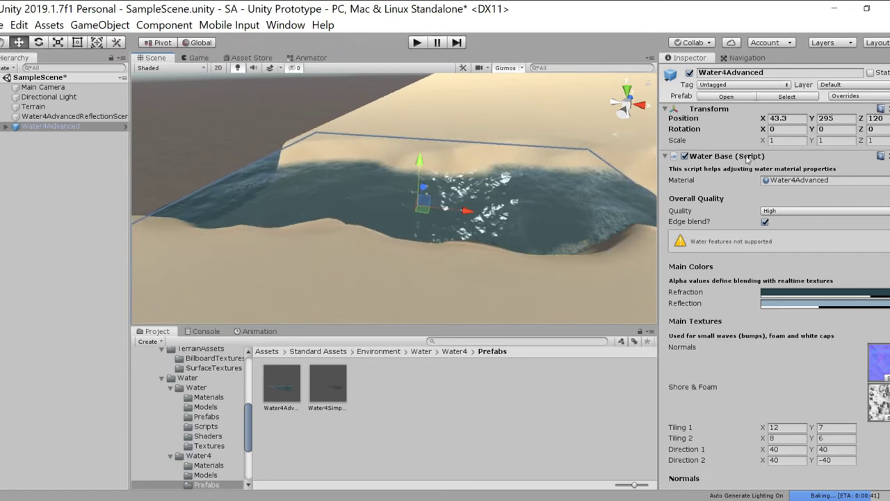
# Set the scale of the Water4Advanced plane to 10 on the X, Y and Z axes
pyautogui.click(784, 139)
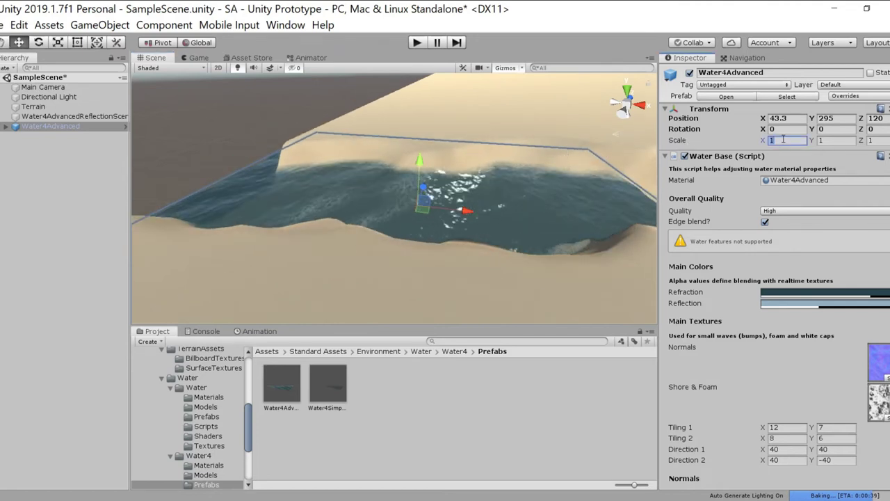
pyautogui.press('Tab')
pyautogui.write('0')
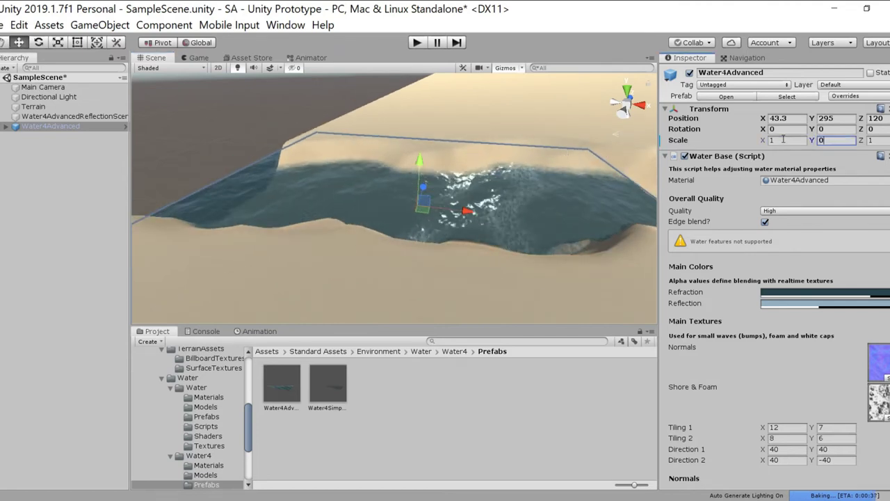
pyautogui.click(783, 139)
pyautogui.write('10')
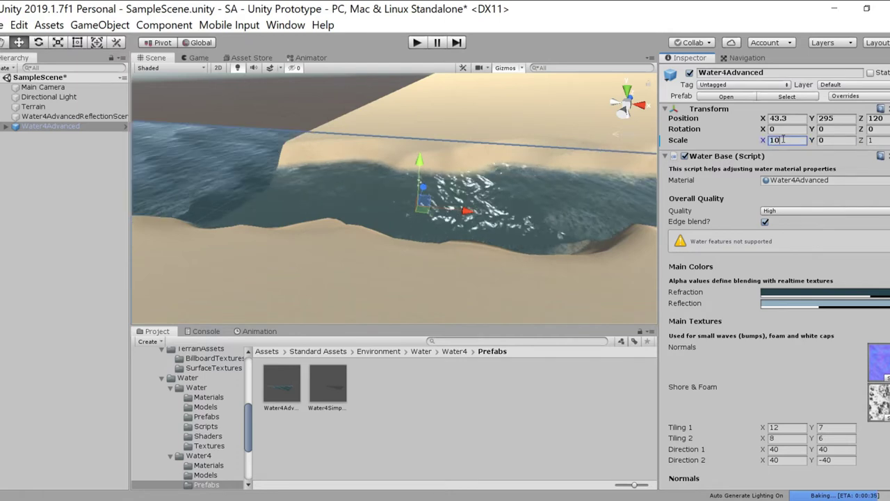
pyautogui.press('Tab')
pyautogui.write('10')
pyautogui.press('Tab')
pyautogui.write('10')
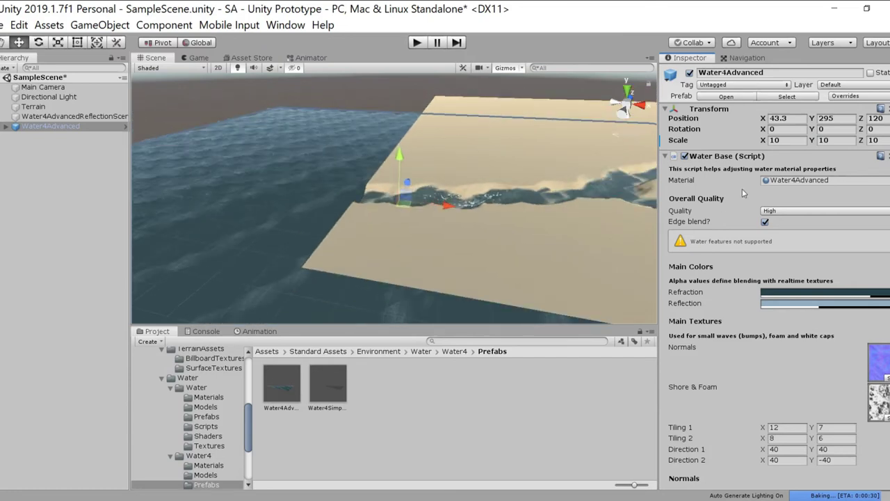
# Set the Water4Advanced object's position to 250 on both X and Z
pyautogui.click(789, 121)
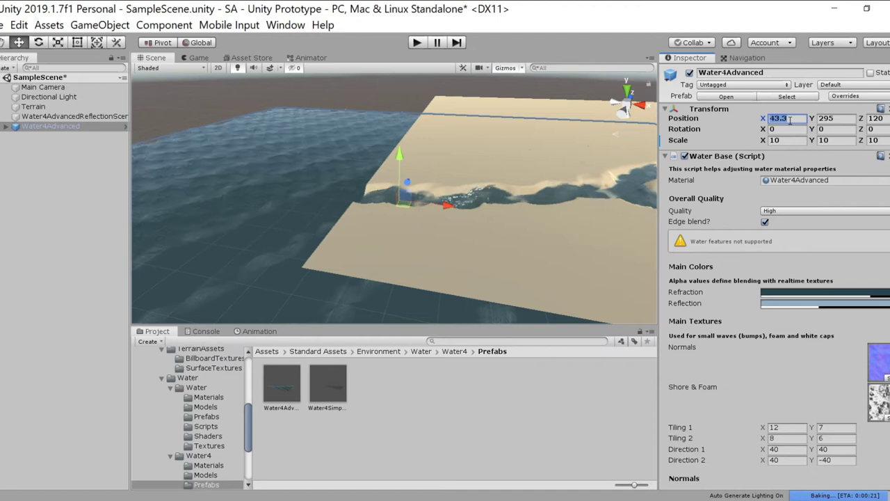
pyautogui.write('150')
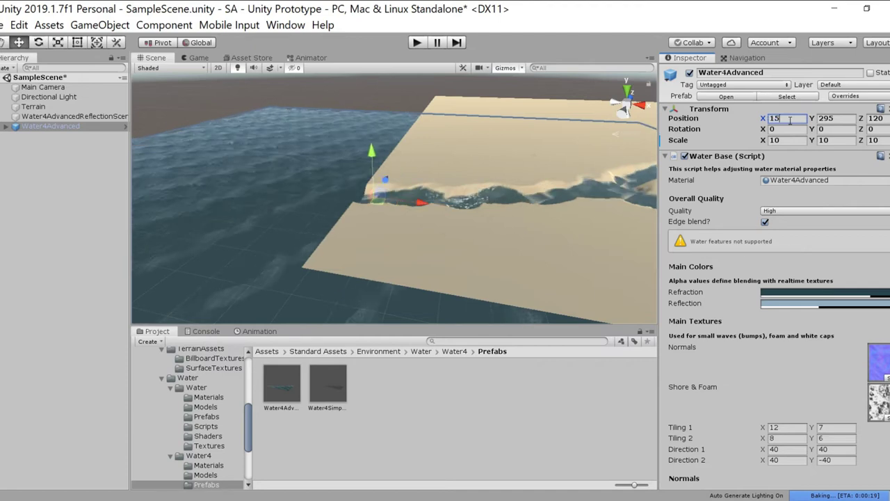
pyautogui.moveTo(790, 120); pyautogui.dragTo(758, 115)
pyautogui.write('250')
pyautogui.press('Tab')
pyautogui.press('Tab')
pyautogui.write('250')
pyautogui.scroll(-8, 392, 241)
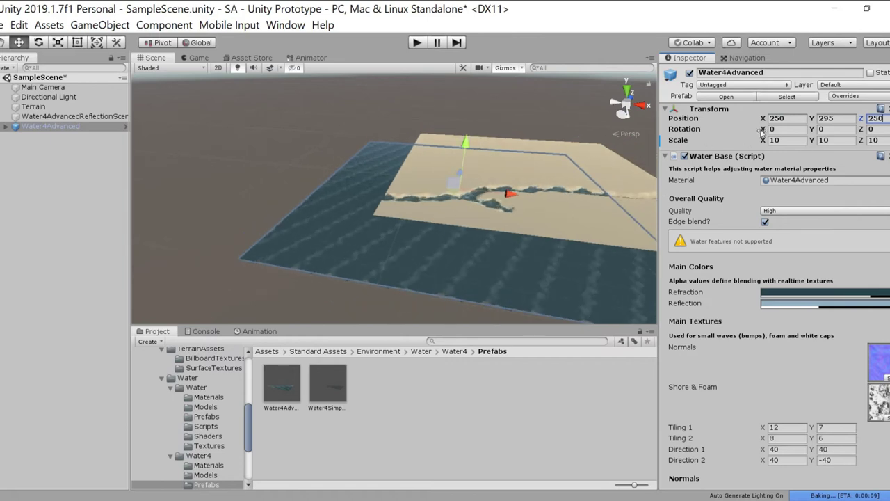
# Set the Water4Advanced object's X and Z position to 500 to line the water up with the terrain
pyautogui.doubleClick(786, 118)
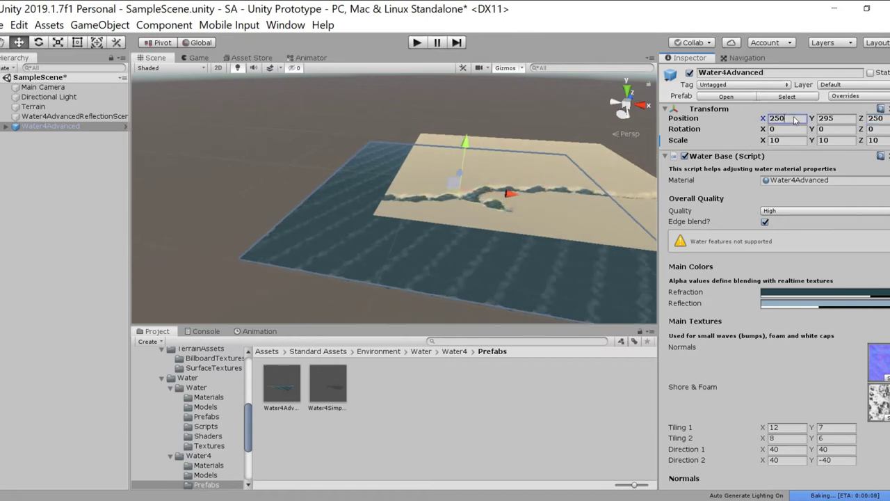
pyautogui.write('500')
pyautogui.press('Tab')
pyautogui.press('Tab')
pyautogui.write('500')
pyautogui.press('Return')
pyautogui.scroll(10, 196, 127)
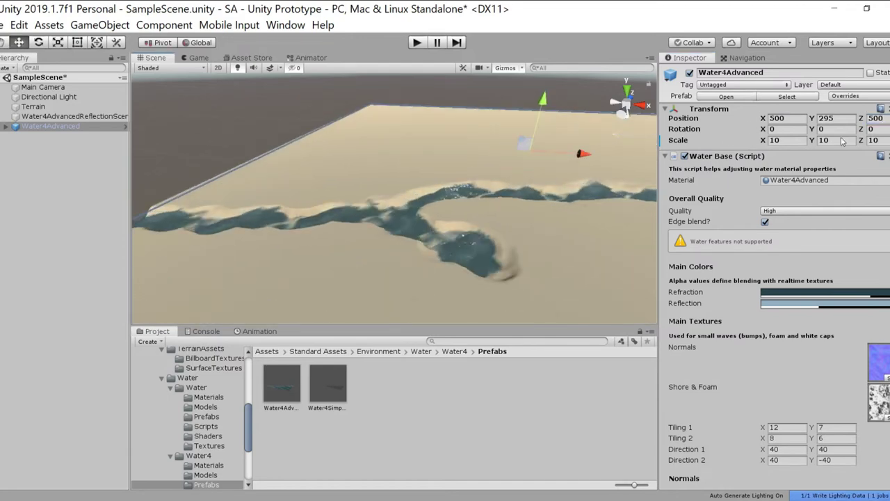
# Examine the terrain's width, length and height in its mesh resolution settings
pyautogui.click(33, 107)
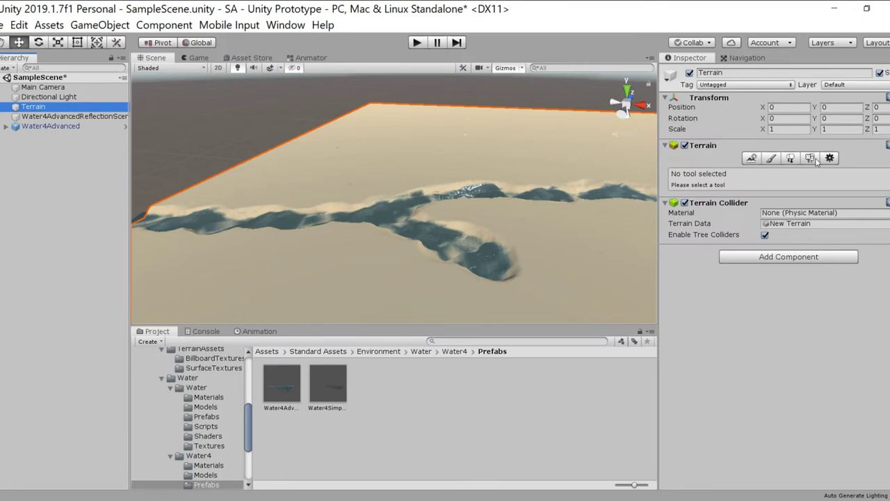
pyautogui.click(830, 158)
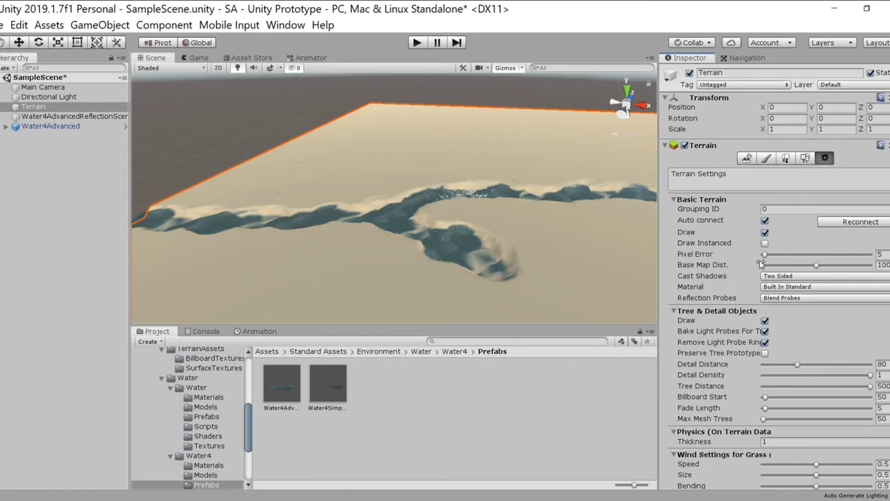
pyautogui.scroll(-8, 760, 279)
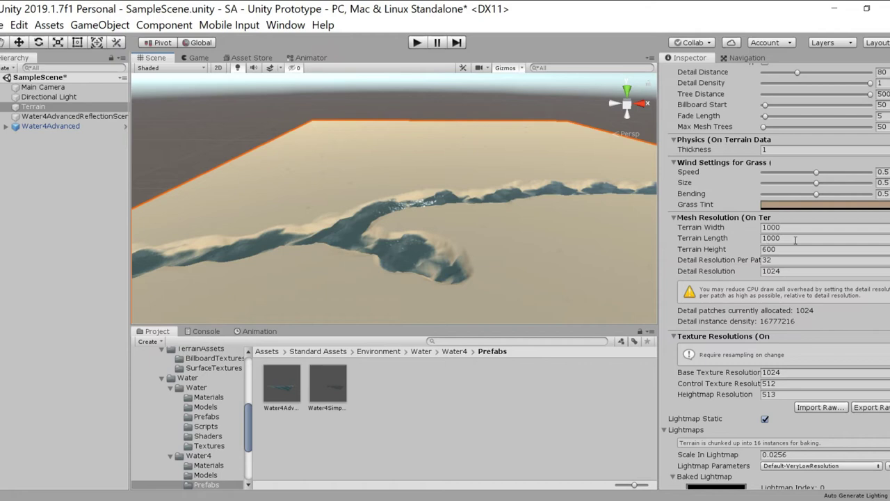
pyautogui.moveTo(478, 225); pyautogui.dragTo(380, 226, button='middle')
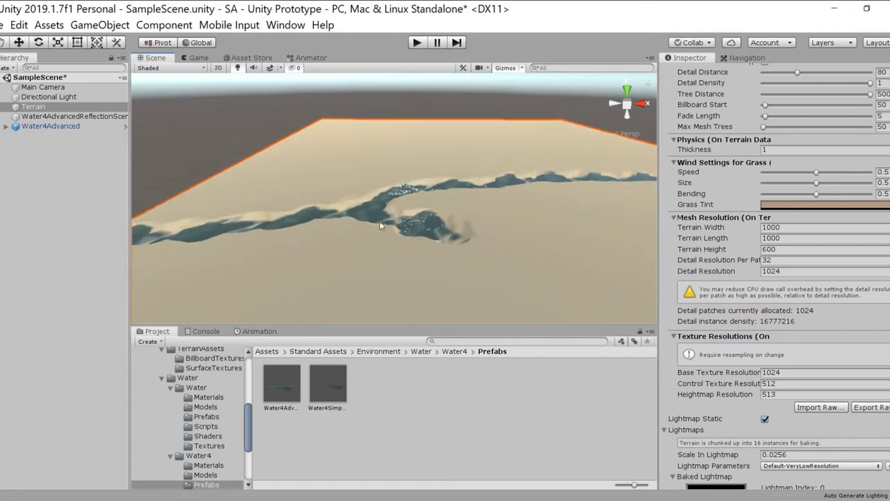
pyautogui.scroll(-4, 380, 226)
pyautogui.scroll(5, 520, 253)
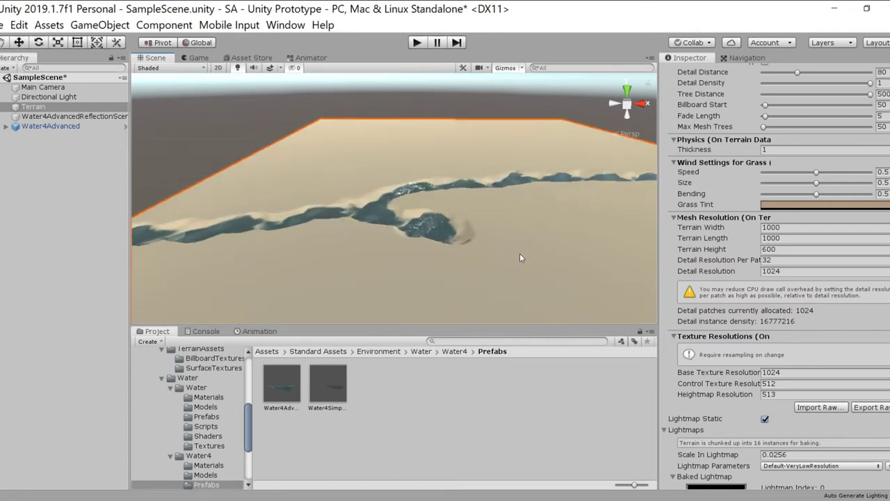
pyautogui.scroll(6, 527, 239)
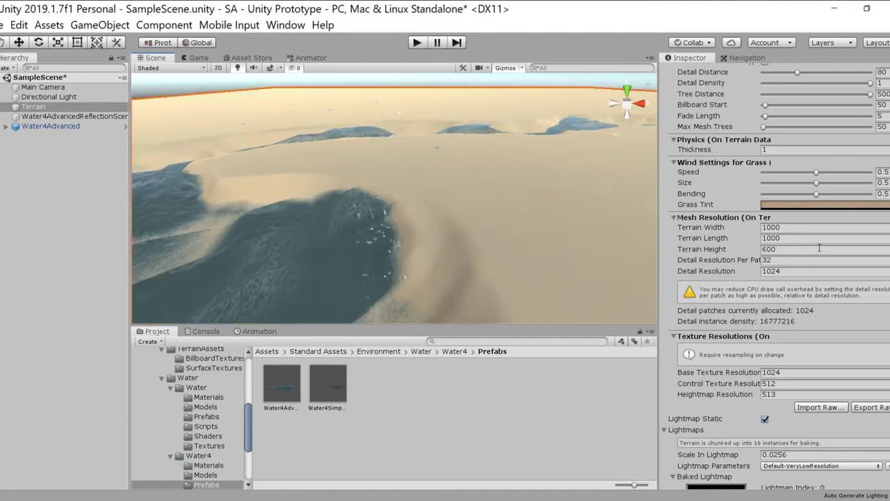
pyautogui.click(783, 249)
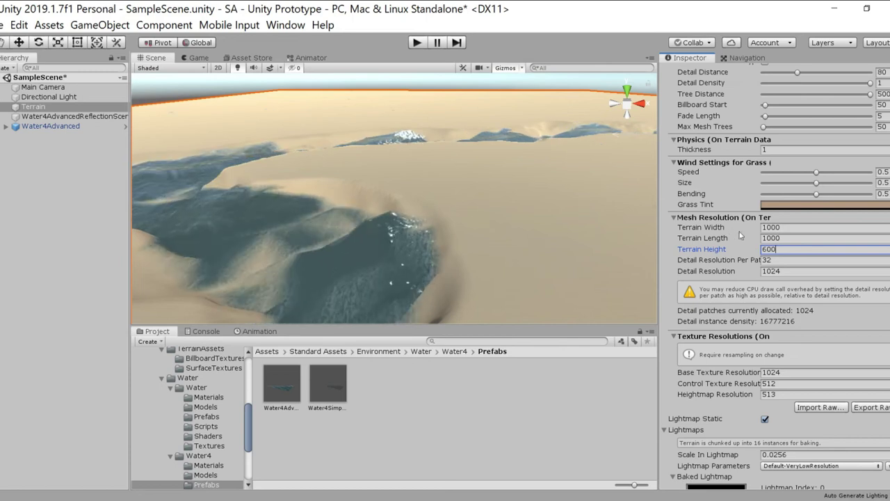
pyautogui.click(787, 238)
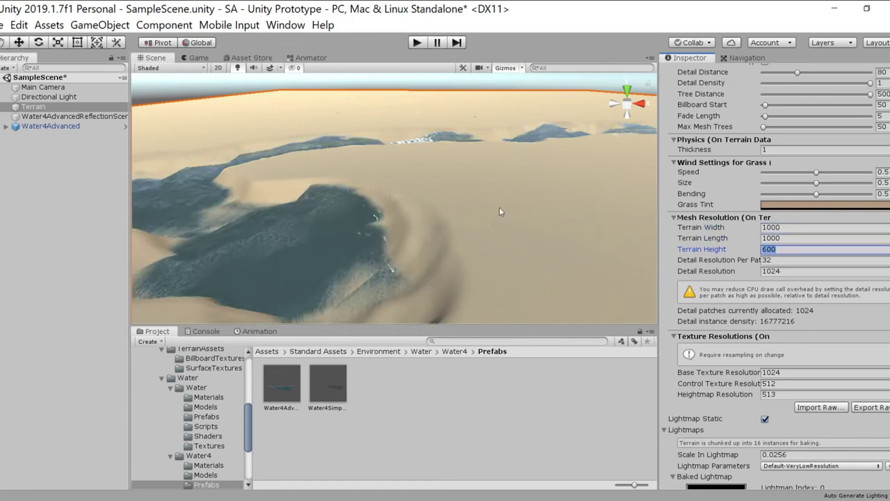
# Check the terrain's remaining texture and lightmap settings and inspect the river's water surface up close
pyautogui.scroll(6, 862, 292)
pyautogui.scroll(-9, 868, 334)
pyautogui.scroll(-3, 868, 335)
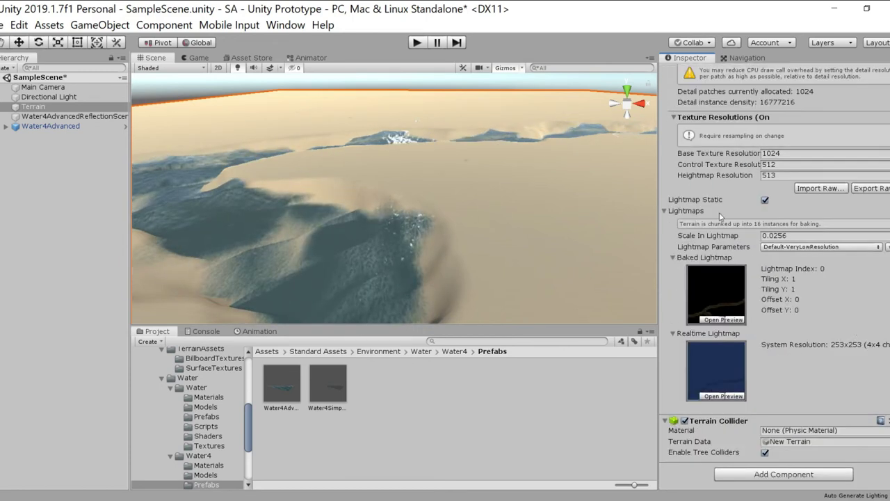
pyautogui.moveTo(424, 226); pyautogui.dragTo(493, 295, button='right')
pyautogui.scroll(6, 373, 240)
pyautogui.moveTo(364, 242); pyautogui.dragTo(596, 240, button='right')
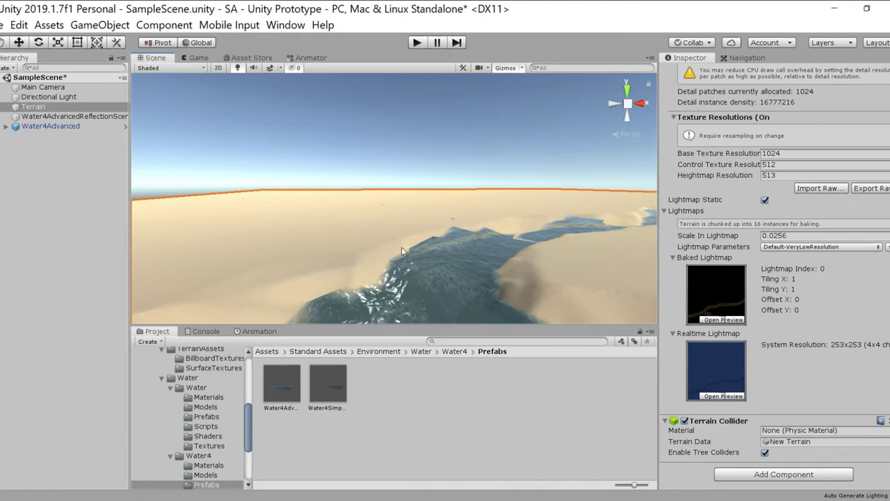
pyautogui.moveTo(446, 221); pyautogui.dragTo(439, 312, button='right')
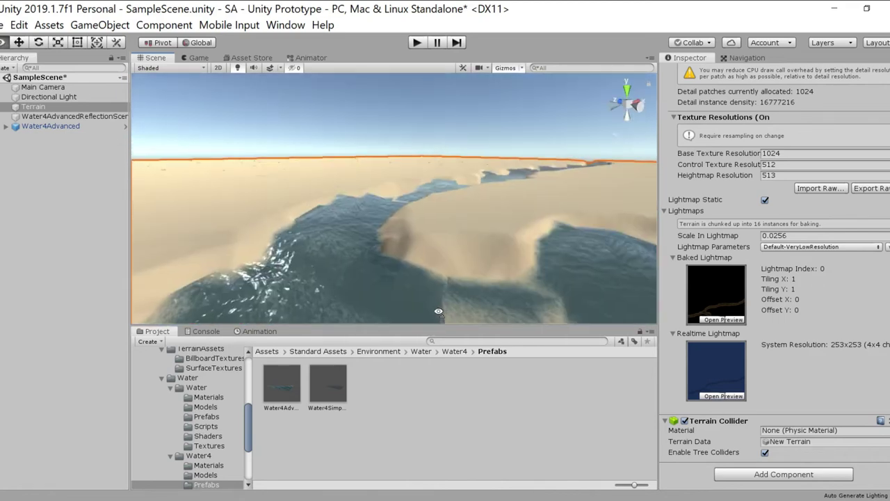
# Set the Main Camera's Y position to 250 and check its view in the game preview
pyautogui.click(43, 87)
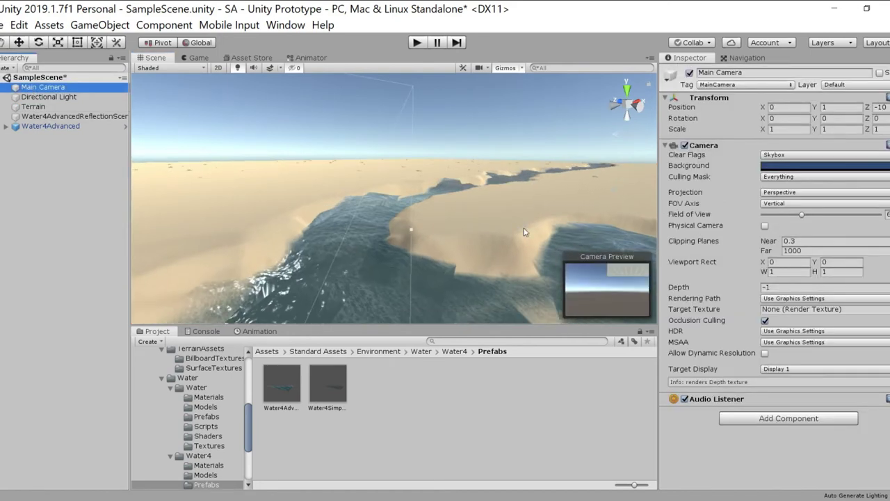
pyautogui.click(823, 107)
pyautogui.write('250')
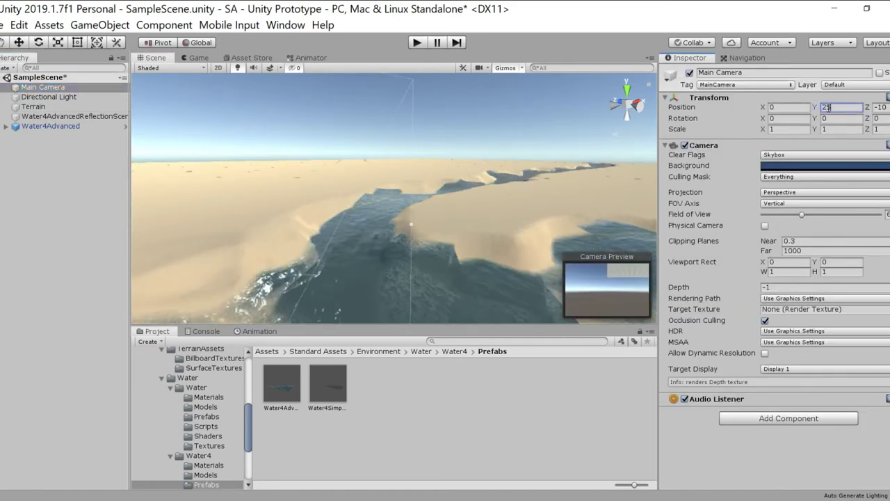
pyautogui.click(192, 60)
pyautogui.click(153, 57)
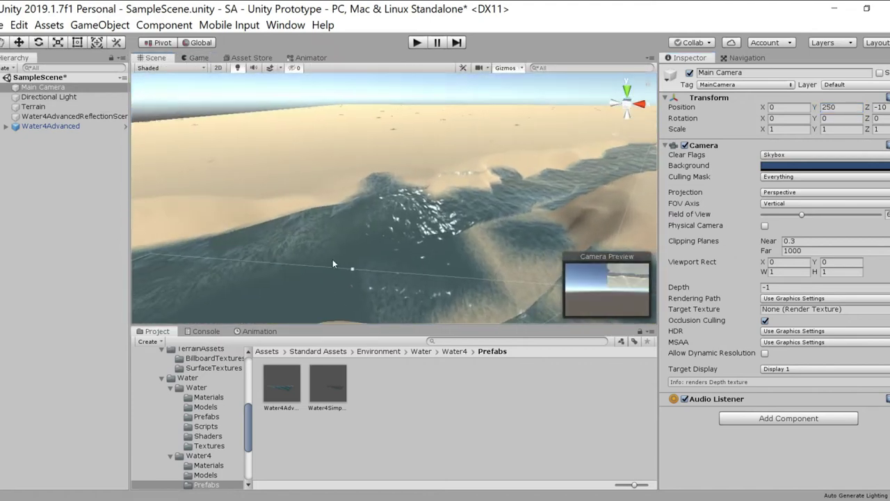
# Move the Main Camera above the terrain beside the river, to about X 131.2, Y 315.9, Z 75.5
pyautogui.doubleClick(13, 89)
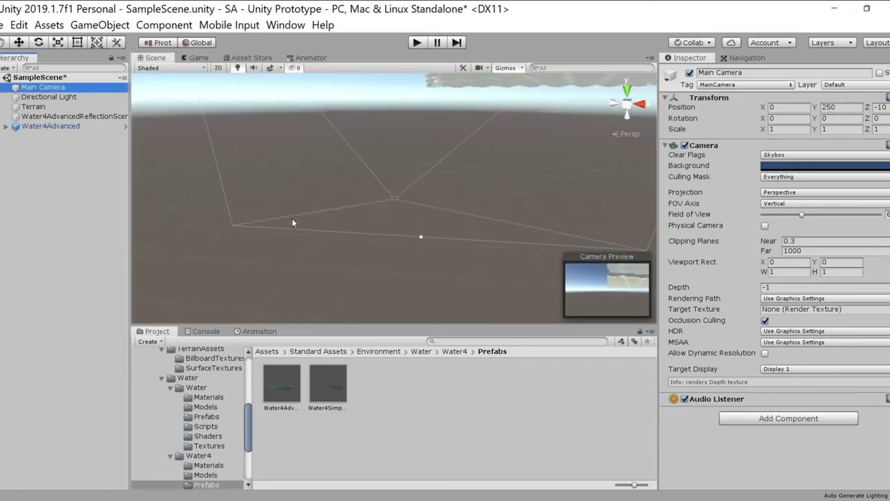
pyautogui.keyDown('alt'); pyautogui.moveTo(400, 192); pyautogui.dragTo(369, 216); pyautogui.keyUp('alt')
pyautogui.moveTo(369, 221); pyautogui.dragTo(266, 253, button='middle')
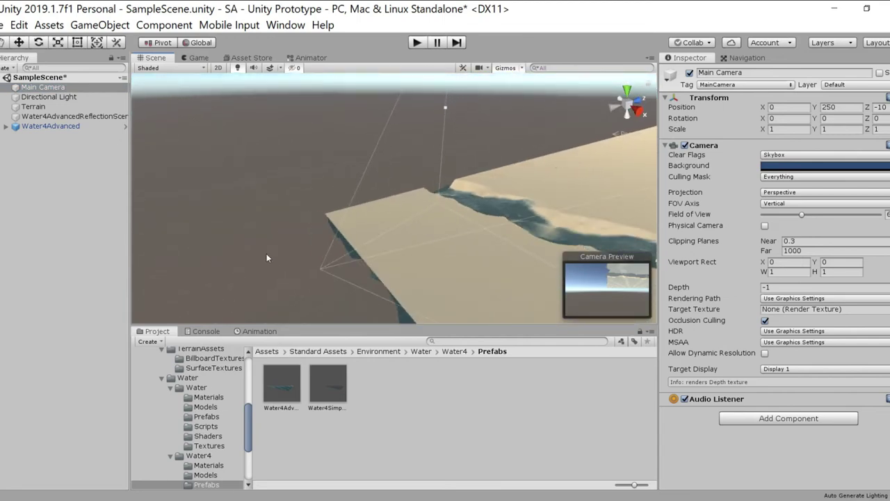
pyautogui.click(21, 44)
pyautogui.moveTo(316, 242); pyautogui.dragTo(314, 195)
pyautogui.moveTo(355, 227); pyautogui.dragTo(457, 202)
pyautogui.moveTo(410, 162); pyautogui.dragTo(408, 140)
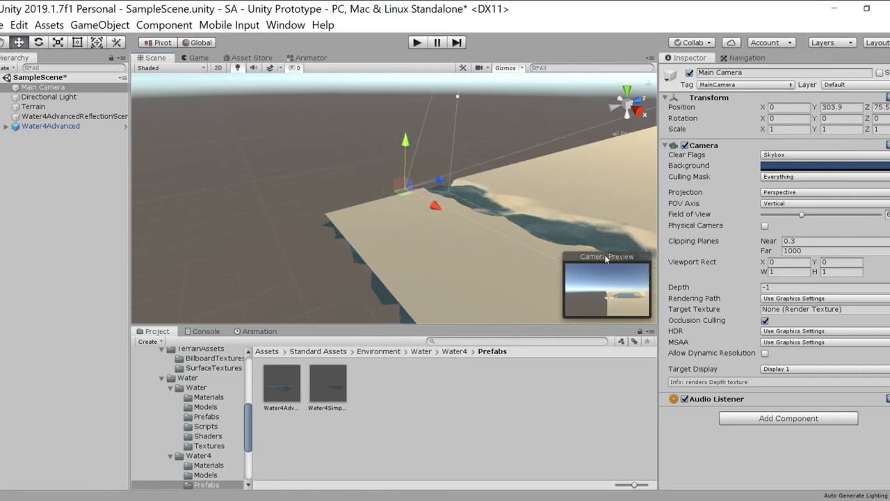
pyautogui.moveTo(447, 208); pyautogui.dragTo(559, 212)
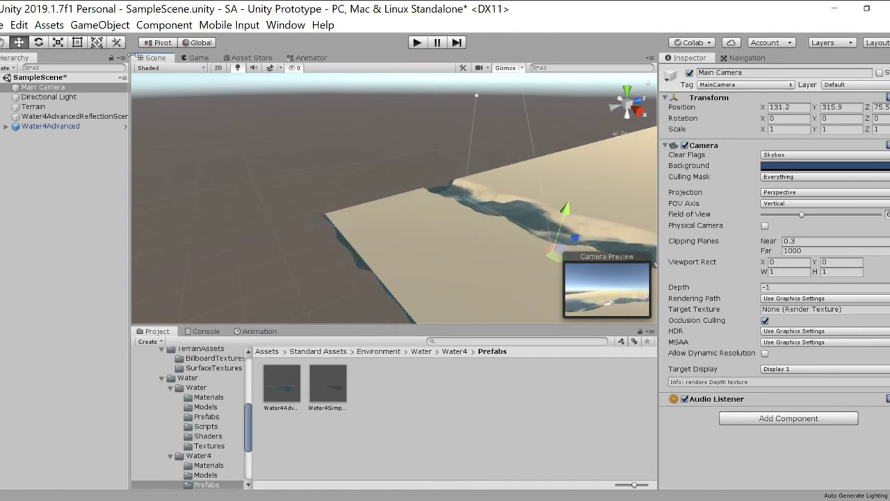
# Tilt the Main Camera down toward the river, to an X rotation of about 16.6
pyautogui.click(39, 43)
pyautogui.moveTo(478, 256); pyautogui.dragTo(368, 238, button='middle')
pyautogui.moveTo(310, 179)
pyautogui.mouseDown()
pyautogui.moveTo(362, 170)
pyautogui.moveTo(316, 189)
pyautogui.mouseUp()
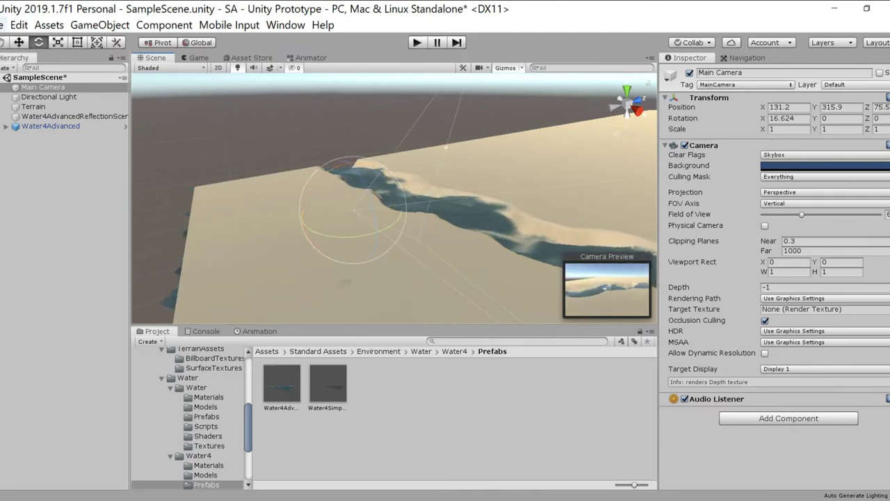
# Save the scene and run it in play mode to check the river through the camera, stopping playback when done
pyautogui.click(2, 24)
pyautogui.click(28, 76)
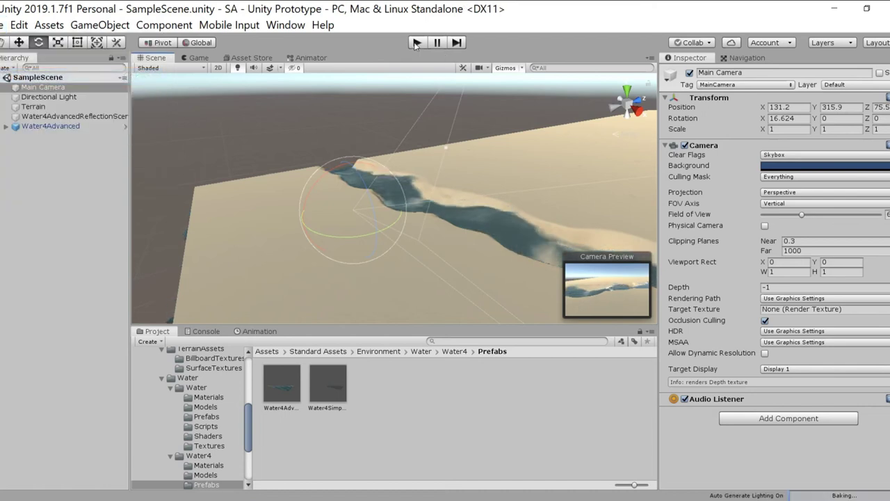
pyautogui.click(415, 43)
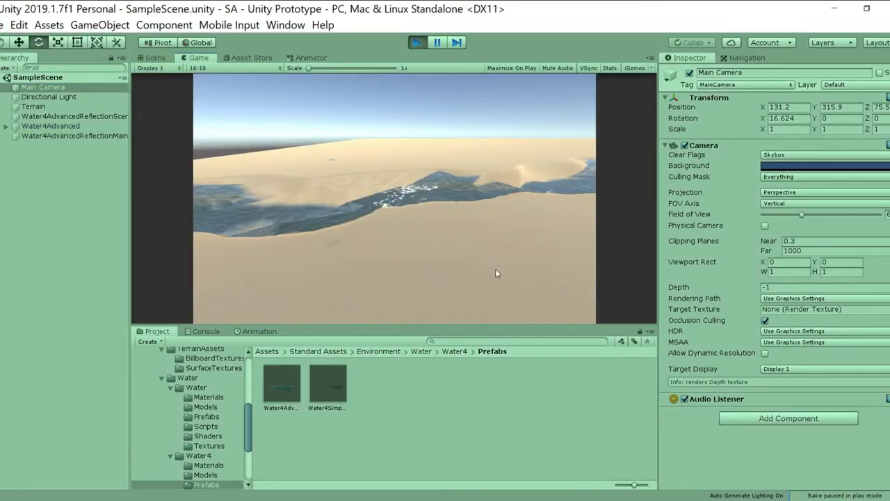
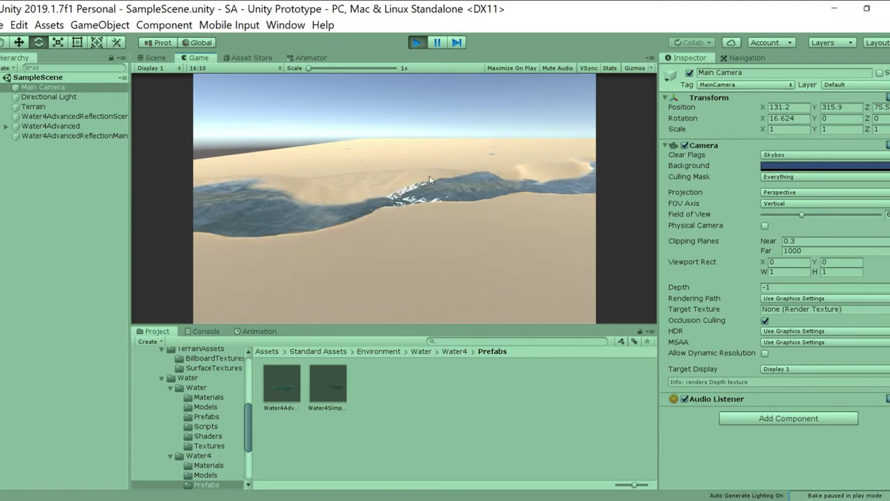
pyautogui.click(418, 43)
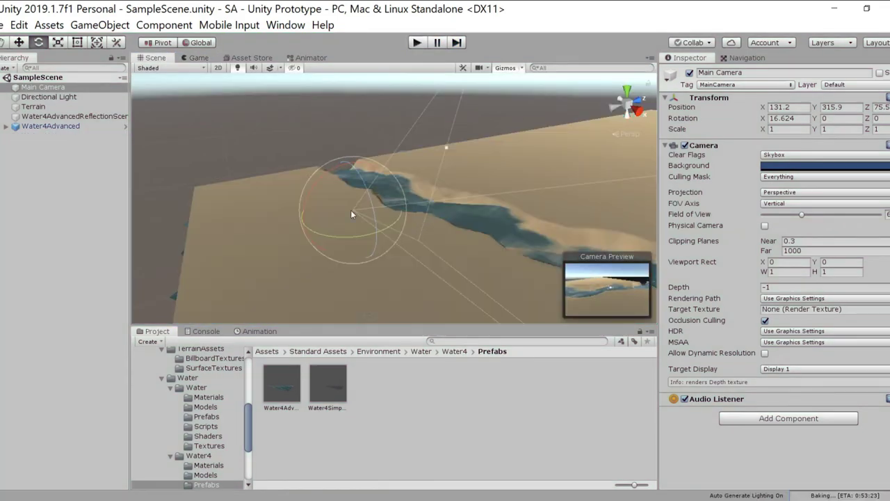
# Look through the Water4Advanced object's component settings and compare them with the river surface in the scene
pyautogui.click(50, 126)
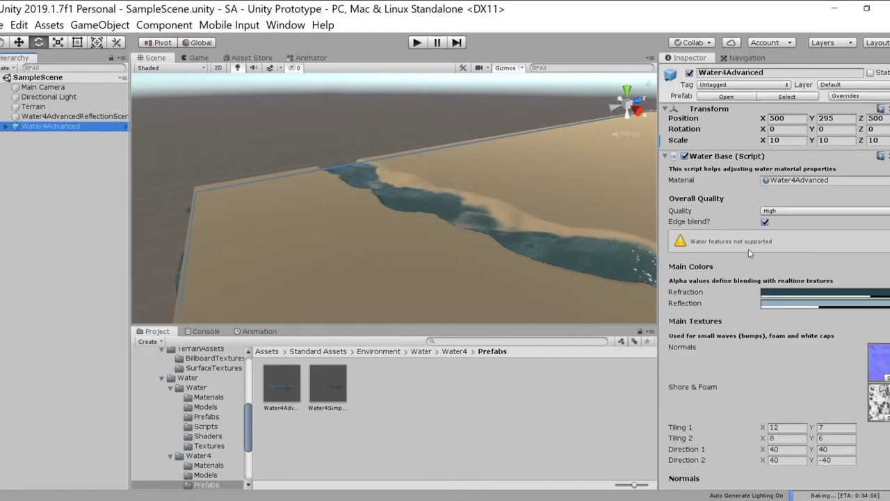
pyautogui.scroll(-10, 763, 298)
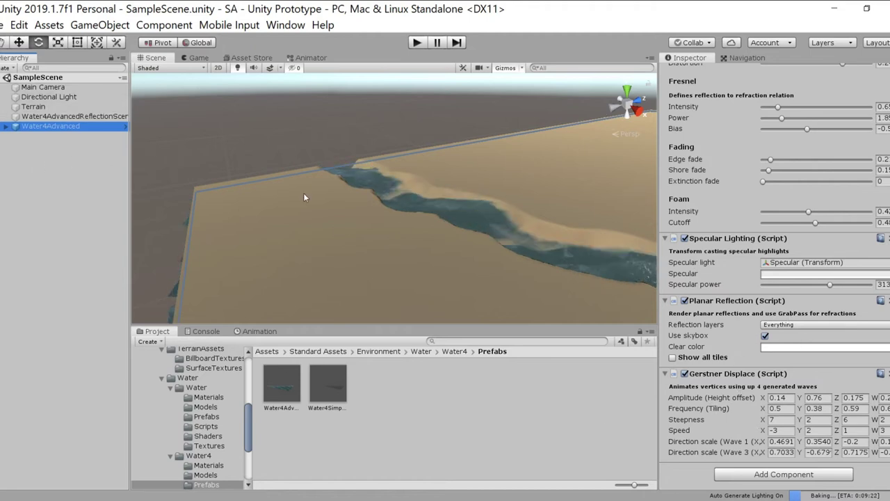
pyautogui.moveTo(304, 196); pyautogui.dragTo(436, 225, button='right')
pyautogui.moveTo(447, 204); pyautogui.dragTo(491, 231, button='middle')
pyautogui.moveTo(491, 226); pyautogui.dragTo(467, 188, button='right')
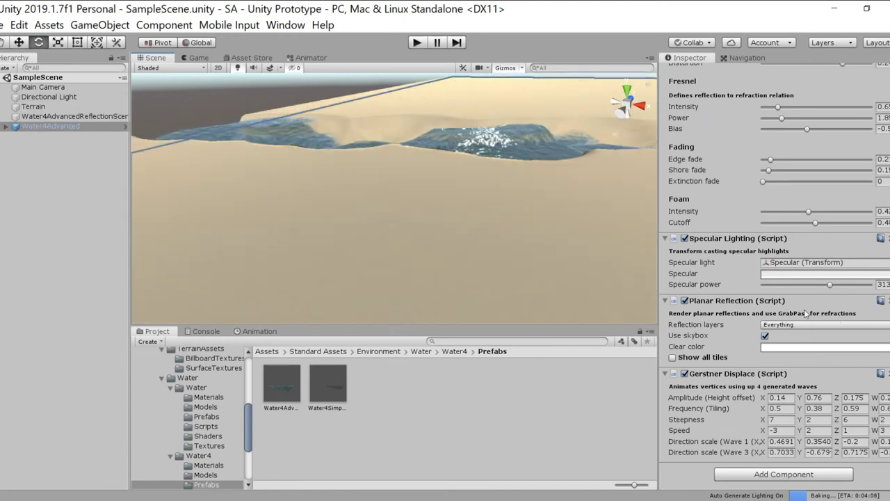
pyautogui.scroll(10, 771, 276)
pyautogui.scroll(-10, 773, 276)
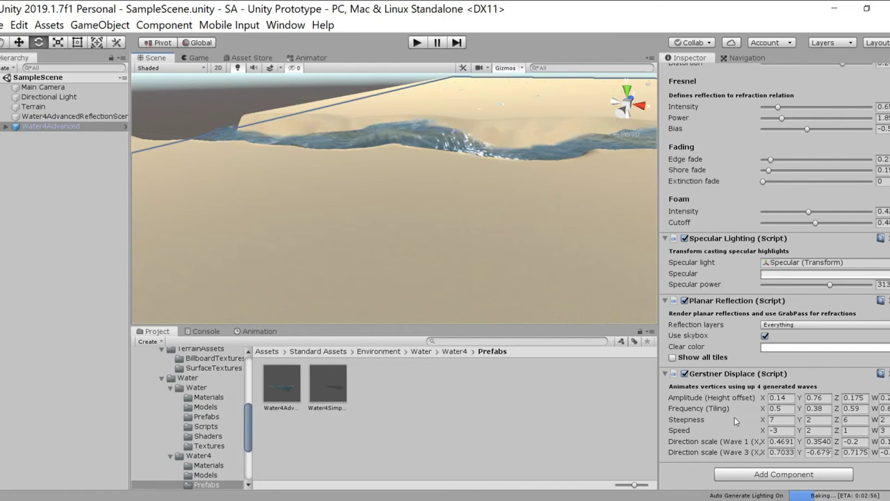
# Examine the amplitude and frequency values of the water's Gerstner Displace component
pyautogui.press('Tab')
pyautogui.press('Tab')
pyautogui.press('Tab')
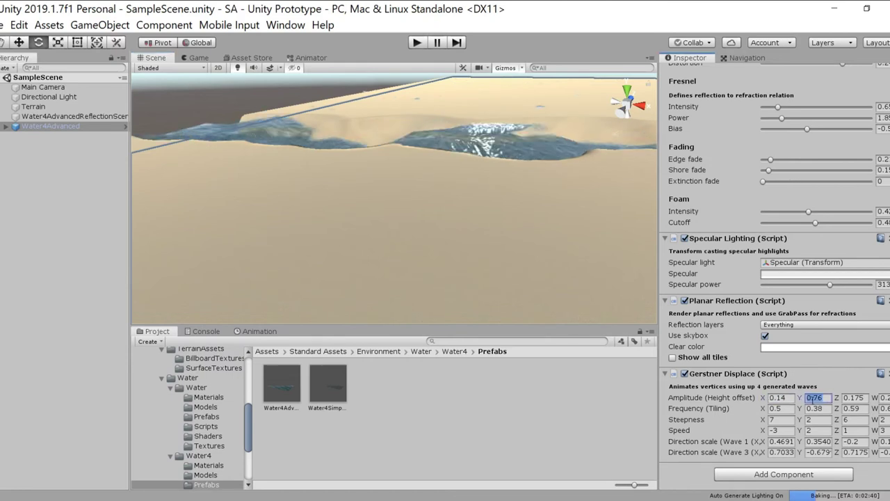
pyautogui.press('Tab')
pyautogui.press('Tab')
pyautogui.press('Tab')
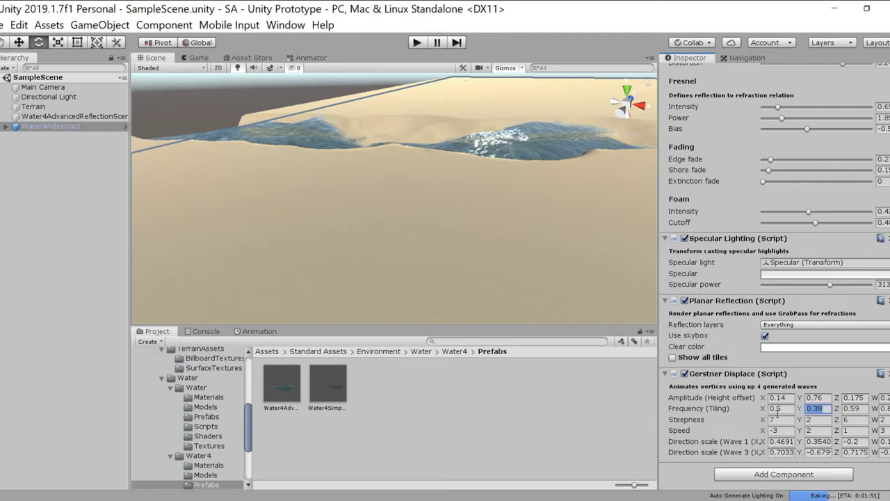
pyautogui.click(787, 399)
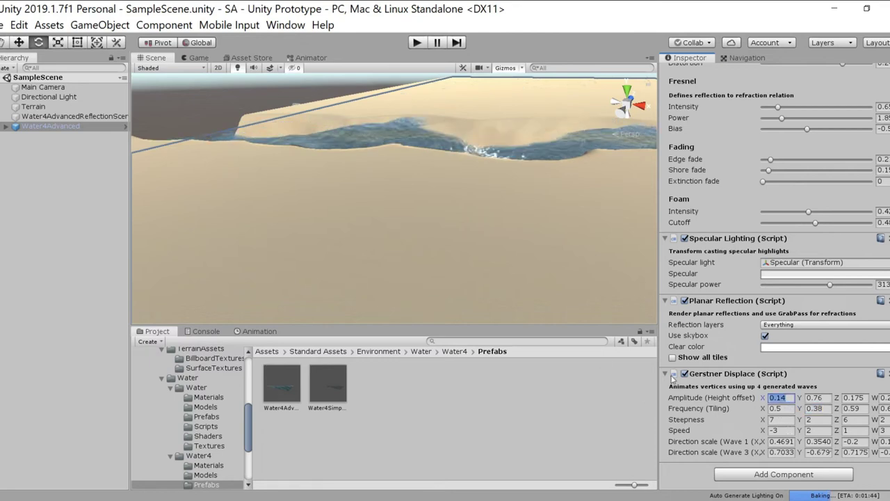
# Calm the Gerstner Displace waves by setting amplitude X to 0.014, Y to 0.076 and Z to 0.0175, and reducing W likewise
pyautogui.click(777, 399)
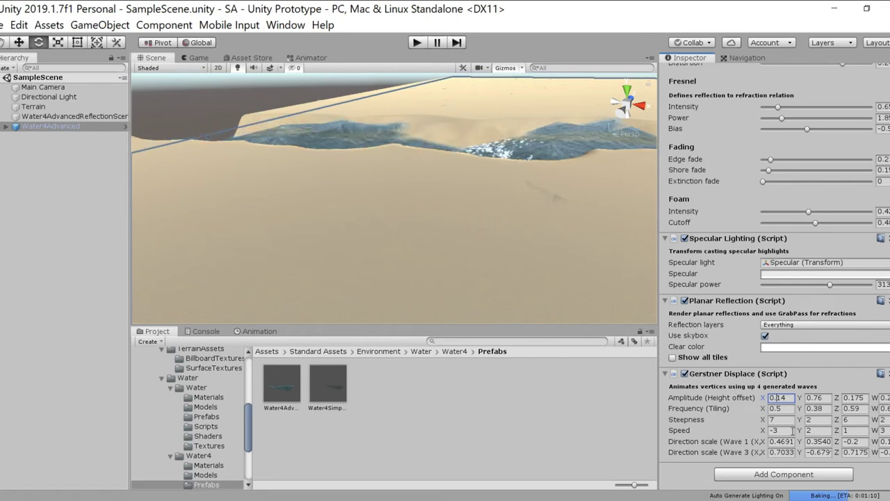
pyautogui.write('0')
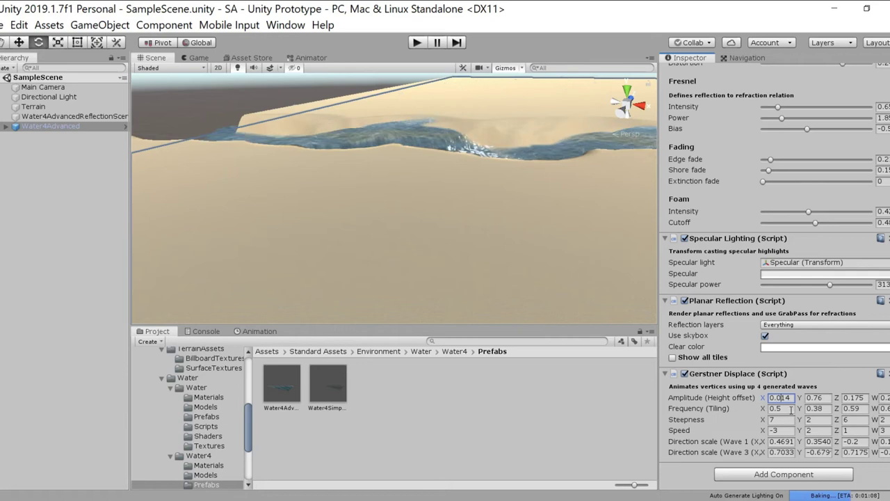
pyautogui.click(811, 398)
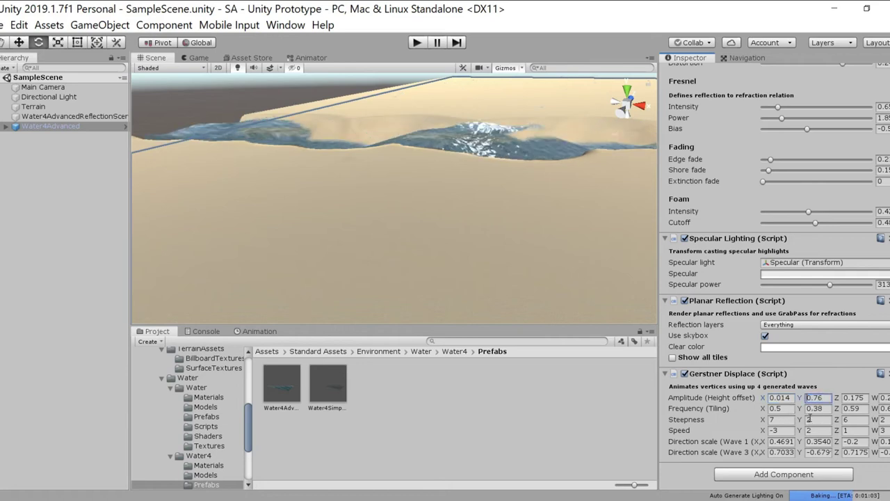
pyautogui.write('0')
pyautogui.click(852, 399)
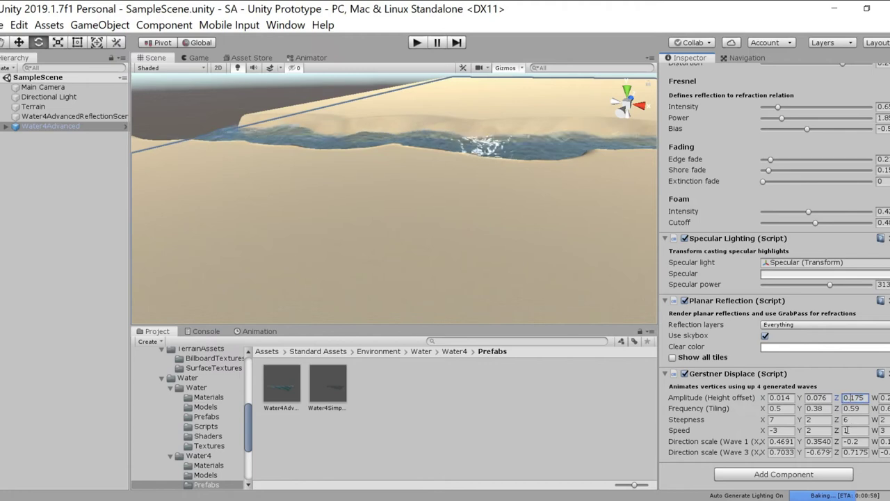
pyautogui.write('0')
pyautogui.press('Tab')
pyautogui.write('0')
pyautogui.press('Tab')
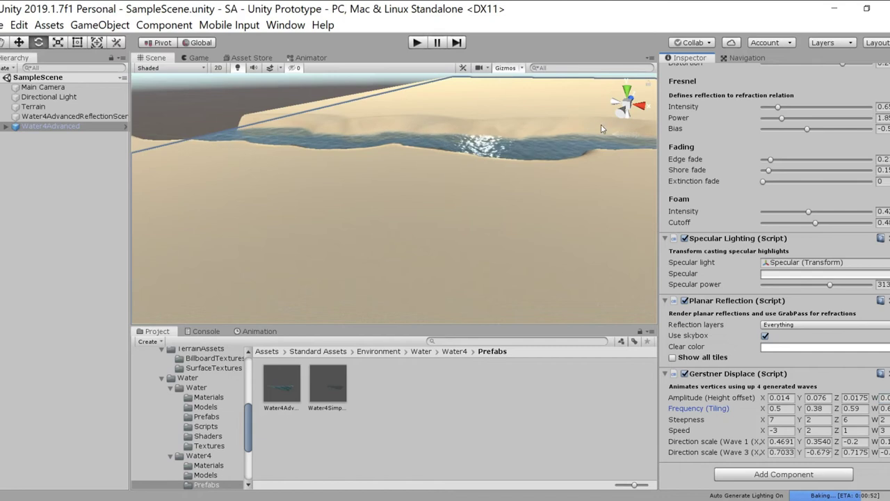
# Save the scene and check the calmer river in play mode, stopping playback when done
pyautogui.click(2, 25)
pyautogui.click(21, 76)
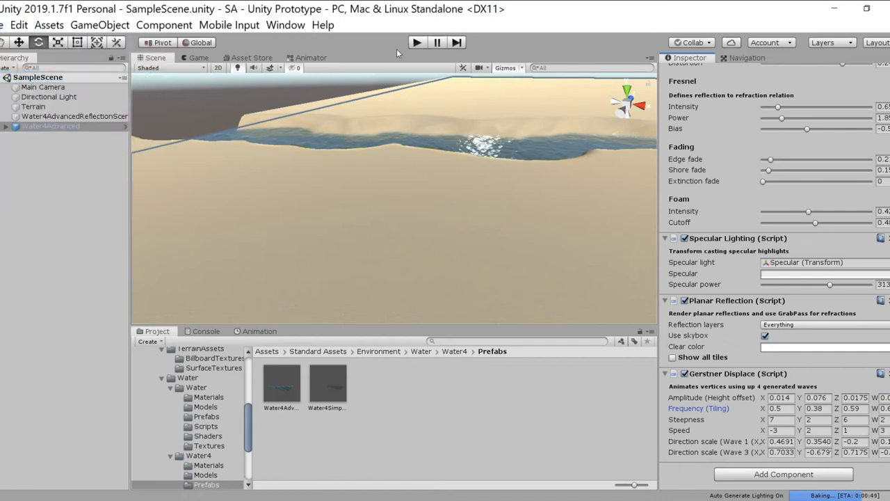
pyautogui.click(416, 42)
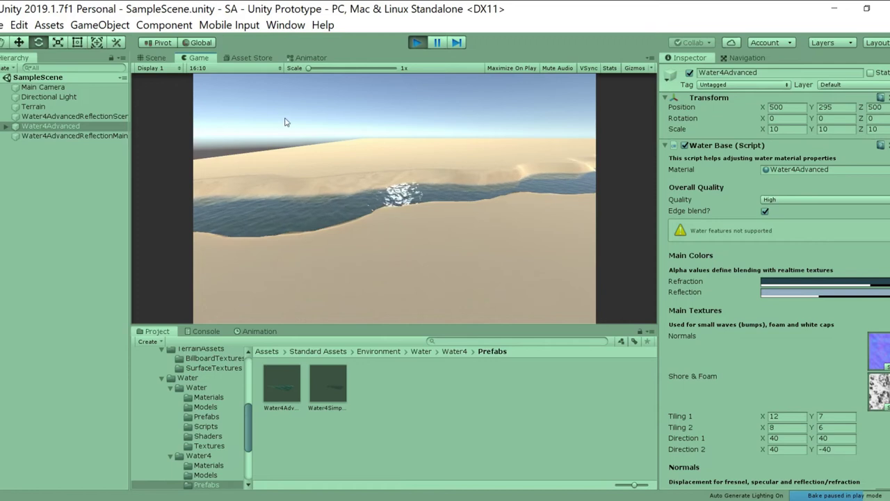
pyautogui.click(416, 43)
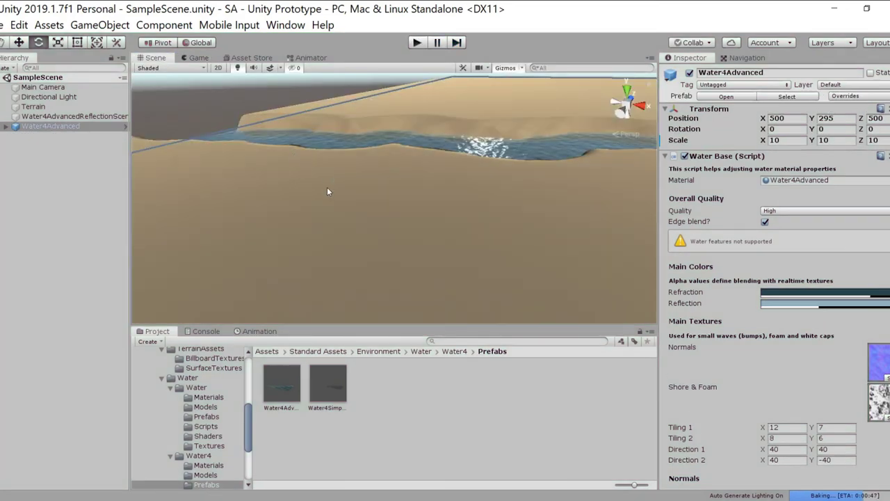
# Set the Terrain to Paint Texture with the green grass layer and paint a faint trial stroke on the sandy riverbank
pyautogui.keyDown('alt'); pyautogui.moveTo(324, 193); pyautogui.dragTo(292, 167); pyautogui.keyUp('alt')
pyautogui.scroll(5, 312, 232)
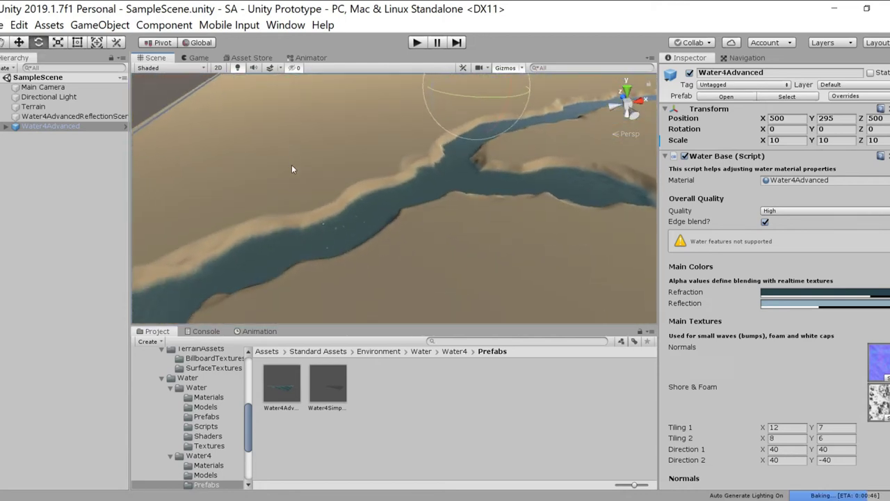
pyautogui.click(33, 106)
pyautogui.press('f')
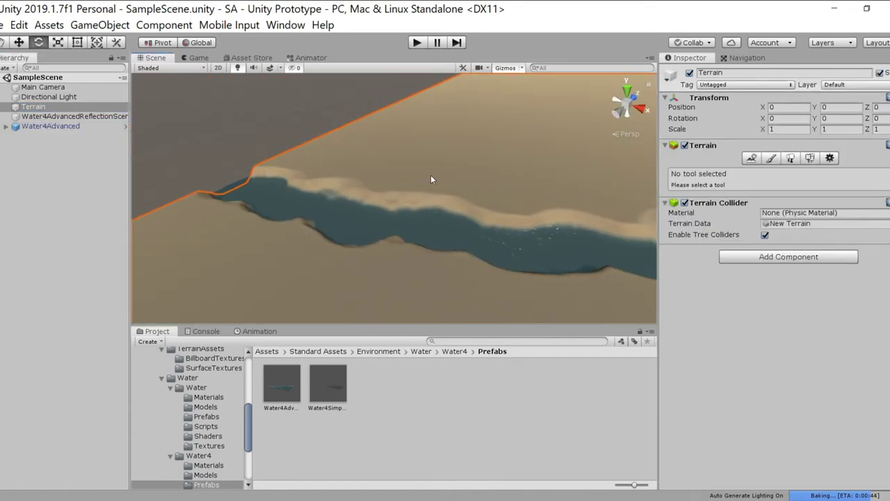
pyautogui.keyDown('alt'); pyautogui.moveTo(475, 226); pyautogui.dragTo(598, 200); pyautogui.keyUp('alt')
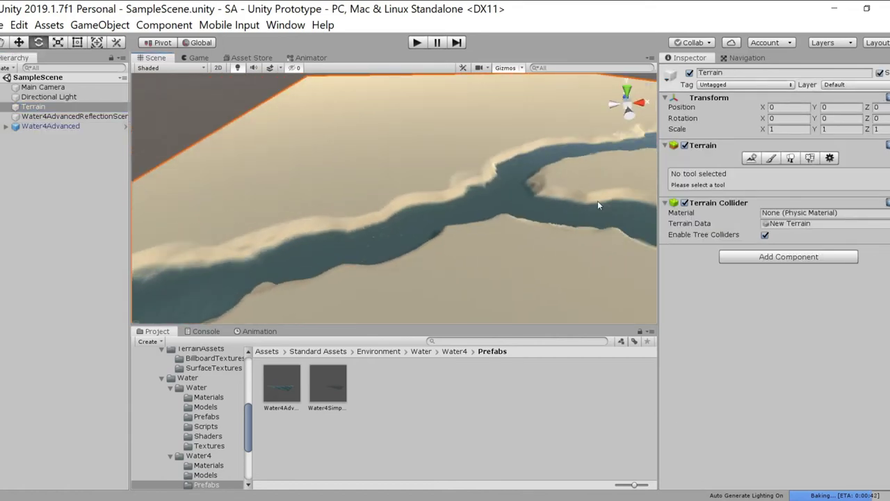
pyautogui.keyDown('alt'); pyautogui.moveTo(364, 125); pyautogui.dragTo(563, 105); pyautogui.keyUp('alt')
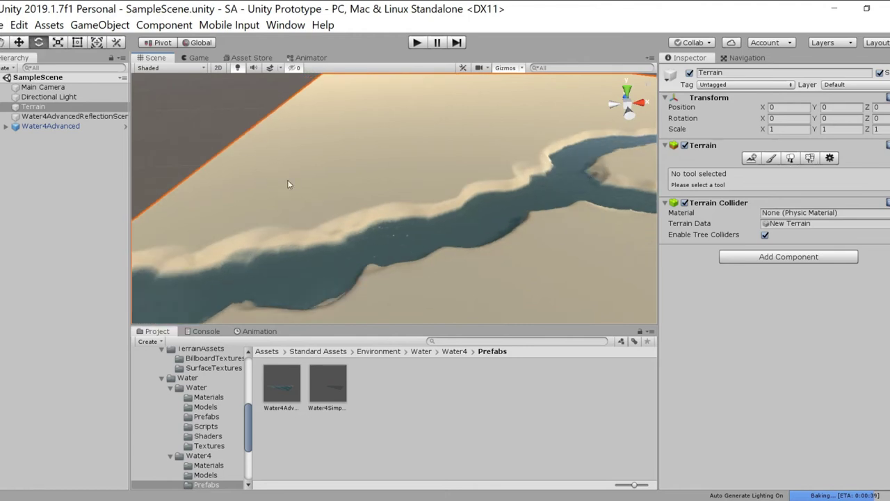
pyautogui.keyDown('alt'); pyautogui.moveTo(289, 181); pyautogui.dragTo(384, 171); pyautogui.keyUp('alt')
pyautogui.click(771, 158)
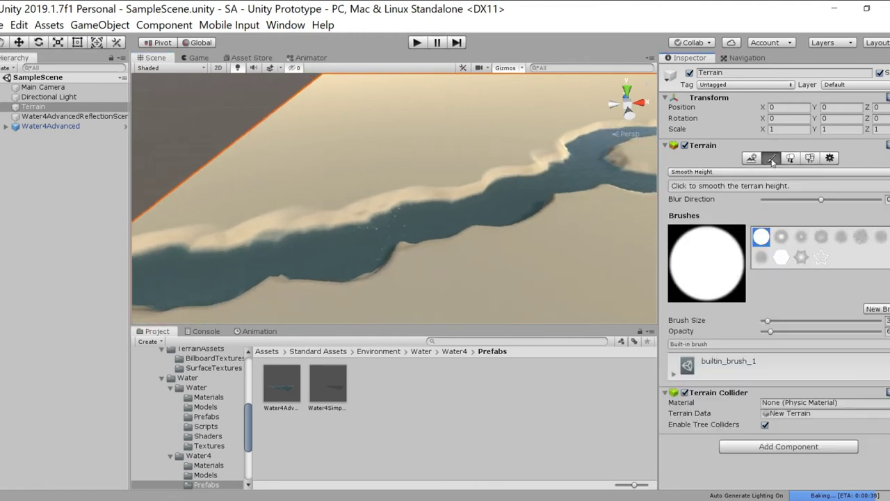
pyautogui.click(717, 172)
pyautogui.click(715, 202)
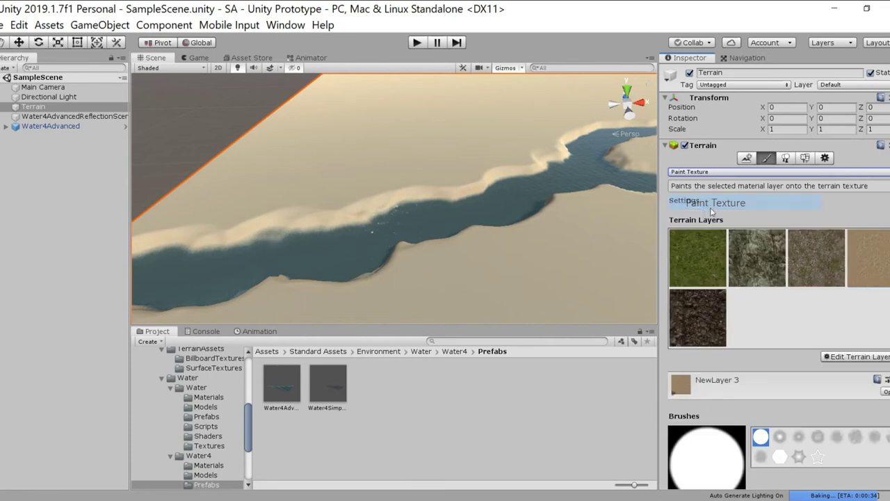
pyautogui.click(701, 260)
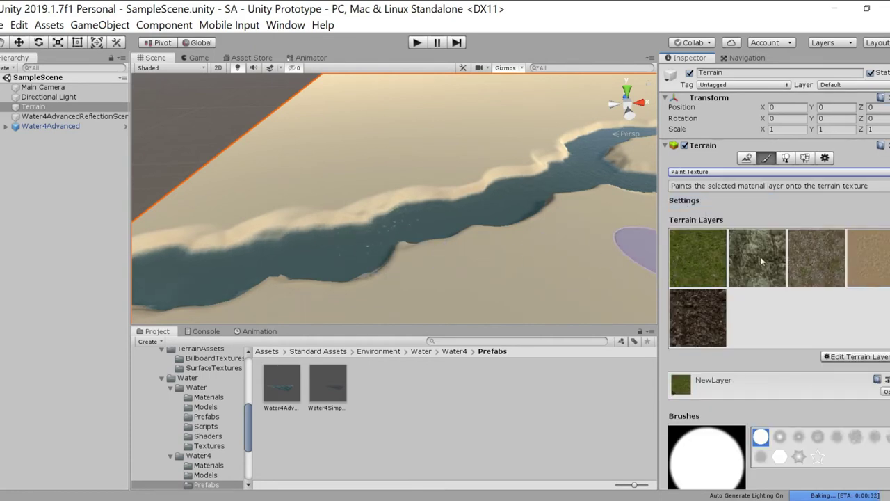
pyautogui.scroll(-5, 875, 292)
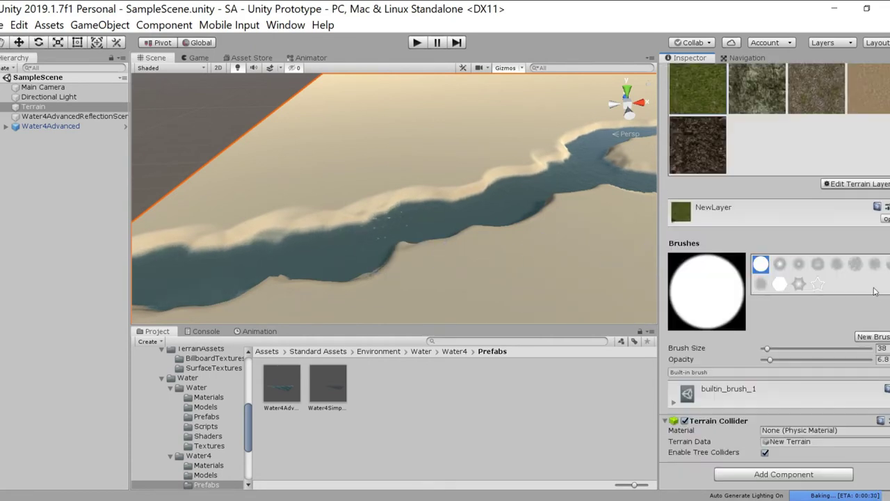
pyautogui.moveTo(308, 192)
pyautogui.mouseDown()
pyautogui.moveTo(299, 197)
pyautogui.moveTo(426, 203)
pyautogui.mouseUp()
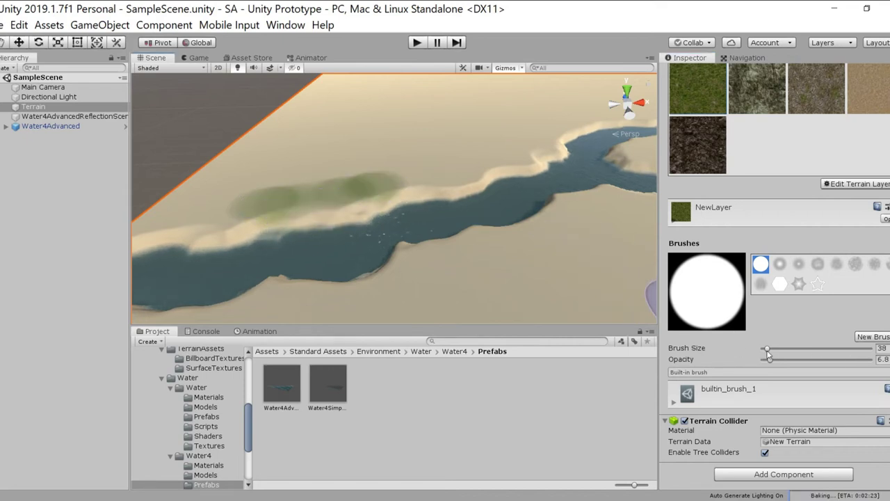
# Raise the brush opacity to about 71 and paint grass along the far riverbank up to the fork
pyautogui.moveTo(770, 363); pyautogui.dragTo(835, 363)
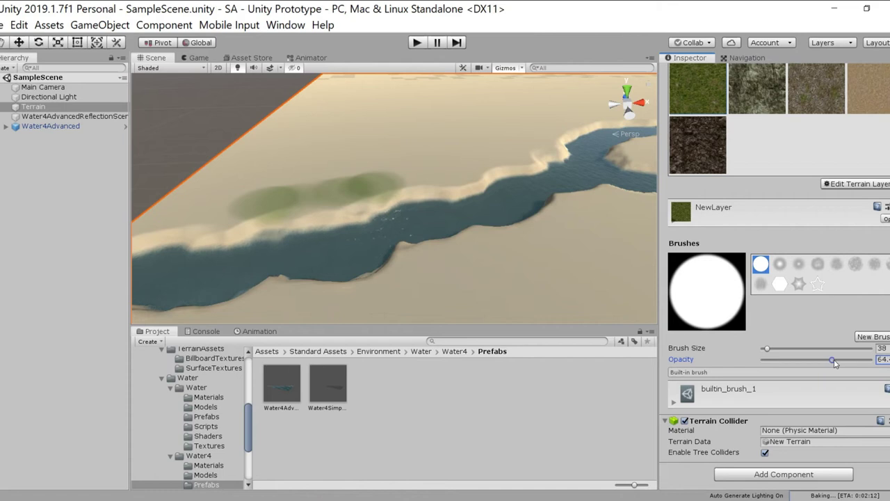
pyautogui.moveTo(136, 256)
pyautogui.mouseDown()
pyautogui.moveTo(293, 207)
pyautogui.moveTo(332, 204)
pyautogui.mouseUp()
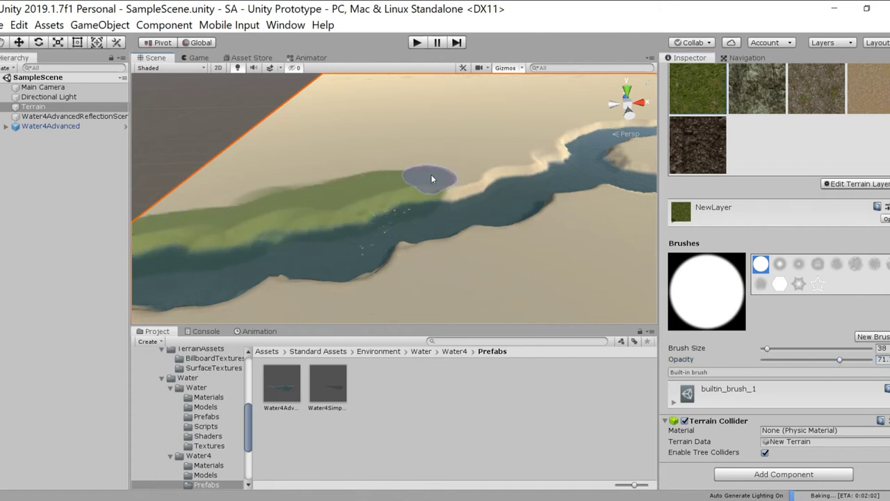
pyautogui.moveTo(474, 177); pyautogui.dragTo(585, 129)
# Enlarge the brush to 112 and cover the ground on both sides of the river around the fork with grass
pyautogui.moveTo(772, 350)
pyautogui.mouseDown()
pyautogui.moveTo(792, 351)
pyautogui.moveTo(777, 351)
pyautogui.mouseUp()
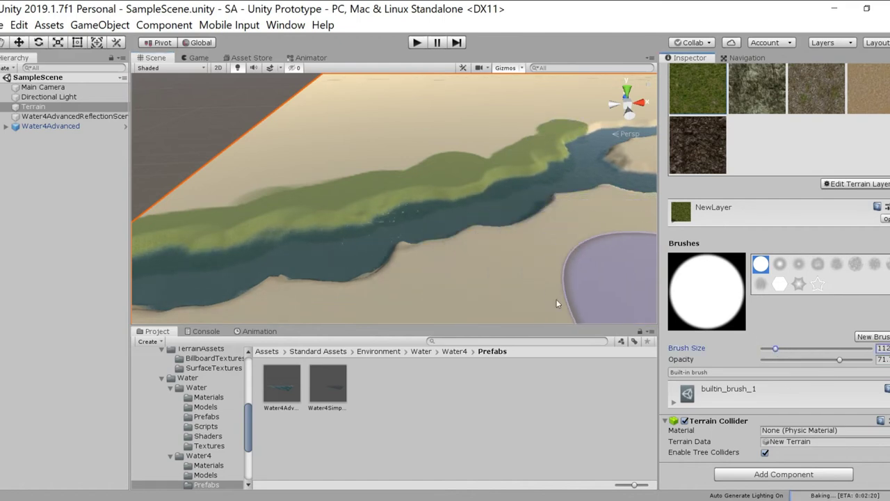
pyautogui.scroll(-6, 338, 210)
pyautogui.moveTo(314, 260)
pyautogui.mouseDown()
pyautogui.moveTo(564, 219)
pyautogui.moveTo(498, 231)
pyautogui.mouseUp()
pyautogui.moveTo(498, 231); pyautogui.dragTo(337, 216, button='middle')
pyautogui.moveTo(337, 216)
pyautogui.mouseDown()
pyautogui.moveTo(527, 201)
pyautogui.moveTo(473, 173)
pyautogui.moveTo(530, 147)
pyautogui.moveTo(559, 221)
pyautogui.moveTo(506, 231)
pyautogui.moveTo(557, 237)
pyautogui.mouseUp()
pyautogui.moveTo(449, 198)
pyautogui.mouseDown(button='middle')
pyautogui.moveTo(433, 209)
pyautogui.moveTo(410, 270)
pyautogui.mouseUp(button='middle')
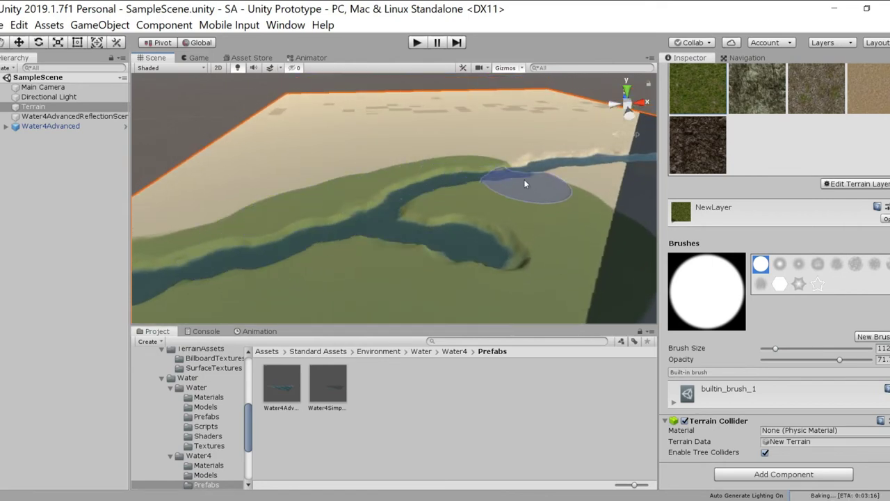
# Extend the grass along both banks to the river's ends at the terrain edges
pyautogui.moveTo(520, 192); pyautogui.dragTo(283, 258, button='middle')
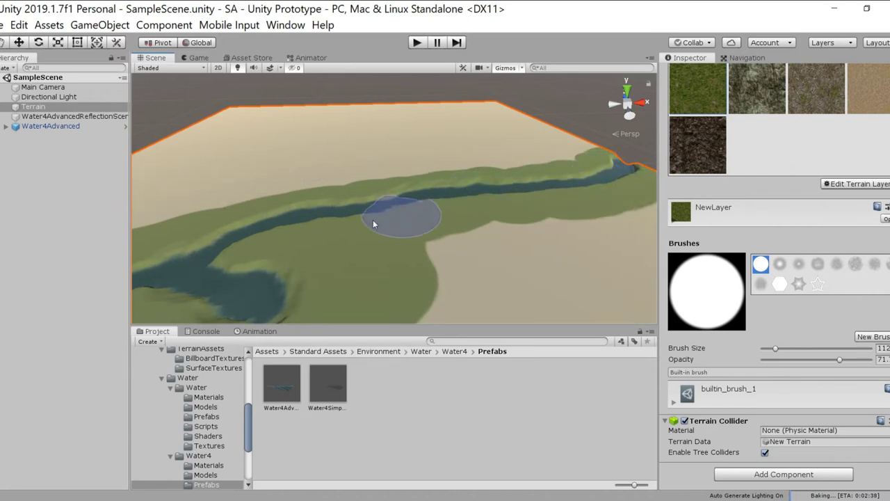
pyautogui.moveTo(327, 225); pyautogui.dragTo(612, 157, button='middle')
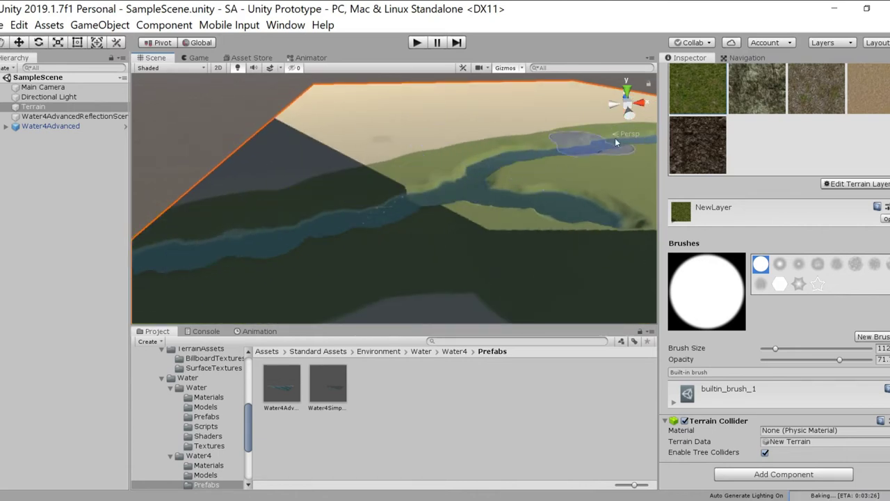
pyautogui.moveTo(422, 268)
pyautogui.mouseDown(button='right')
pyautogui.moveTo(513, 242)
pyautogui.moveTo(398, 187)
pyautogui.mouseUp(button='right')
pyautogui.scroll(6, 400, 188)
pyautogui.moveTo(277, 182); pyautogui.dragTo(382, 128, button='middle')
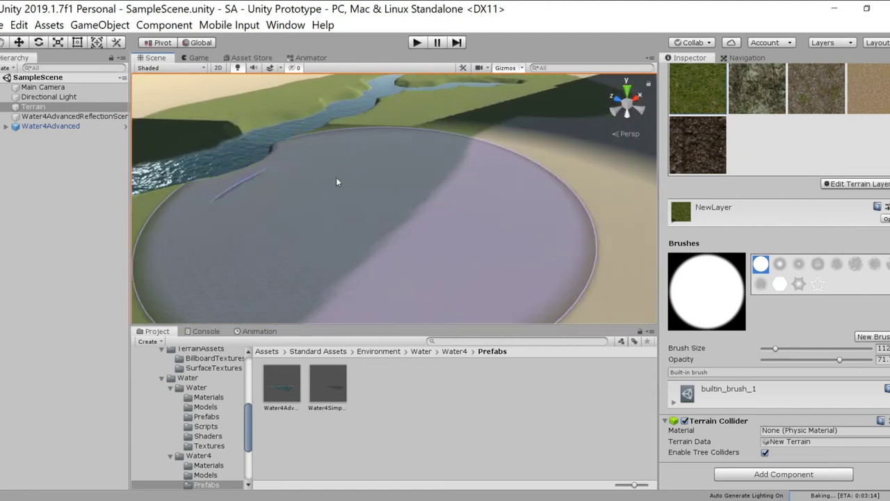
# Lower the brush opacity to about 4.5 and blend the grass's outer edge into the sand on the far side of the river
pyautogui.moveTo(444, 159)
pyautogui.mouseDown(button='right')
pyautogui.moveTo(154, 270)
pyautogui.moveTo(261, 160)
pyautogui.moveTo(408, 213)
pyautogui.moveTo(445, 209)
pyautogui.moveTo(480, 229)
pyautogui.moveTo(299, 209)
pyautogui.moveTo(292, 248)
pyautogui.moveTo(272, 177)
pyautogui.moveTo(503, 123)
pyautogui.moveTo(318, 224)
pyautogui.moveTo(610, 71)
pyautogui.moveTo(193, 262)
pyautogui.moveTo(608, 197)
pyautogui.mouseUp(button='right')
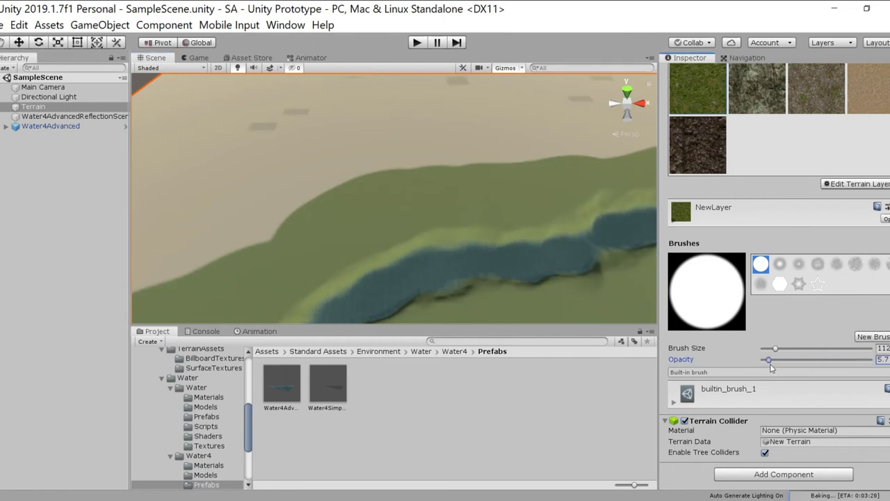
pyautogui.moveTo(232, 243)
pyautogui.mouseDown(button='middle')
pyautogui.moveTo(362, 216)
pyautogui.moveTo(325, 196)
pyautogui.moveTo(587, 123)
pyautogui.mouseUp(button='middle')
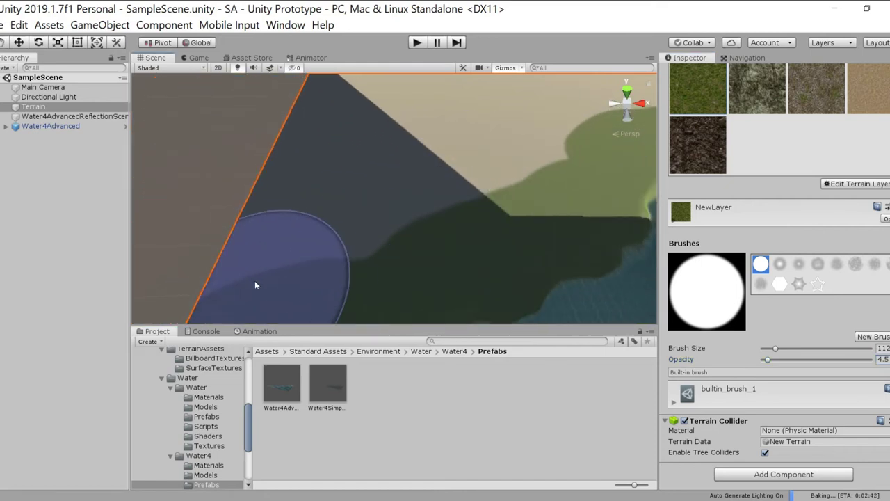
pyautogui.moveTo(326, 236)
pyautogui.mouseDown()
pyautogui.moveTo(536, 141)
pyautogui.moveTo(300, 245)
pyautogui.moveTo(540, 153)
pyautogui.mouseUp()
pyautogui.moveTo(540, 153); pyautogui.dragTo(321, 288, button='middle')
pyautogui.moveTo(321, 288); pyautogui.dragTo(365, 231)
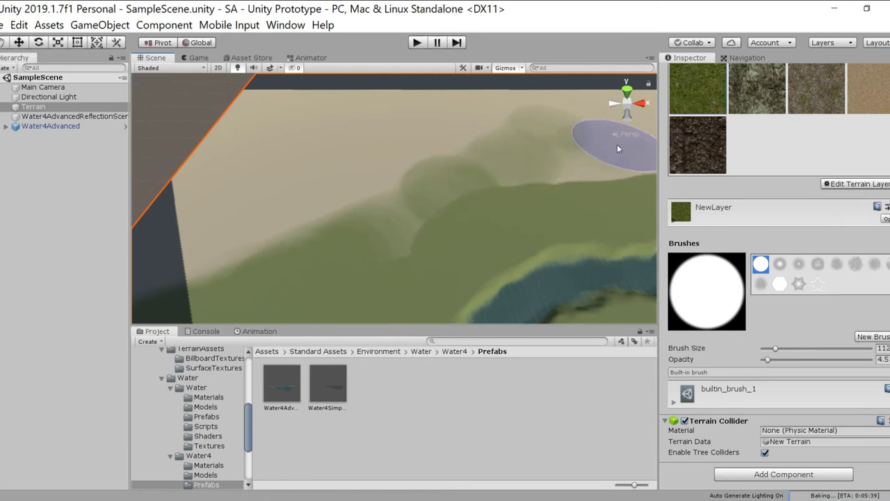
pyautogui.moveTo(617, 148); pyautogui.dragTo(422, 258, button='middle')
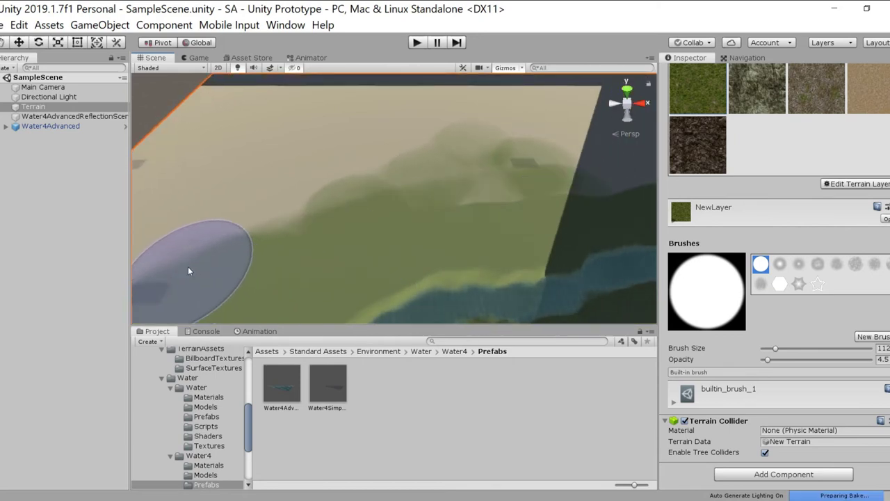
pyautogui.moveTo(591, 219); pyautogui.dragTo(404, 231, button='middle')
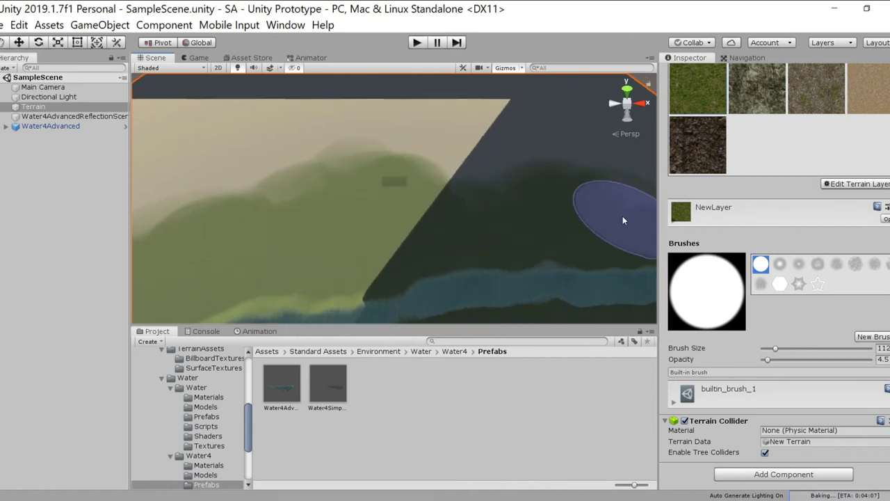
pyautogui.moveTo(622, 221); pyautogui.dragTo(265, 237, button='middle')
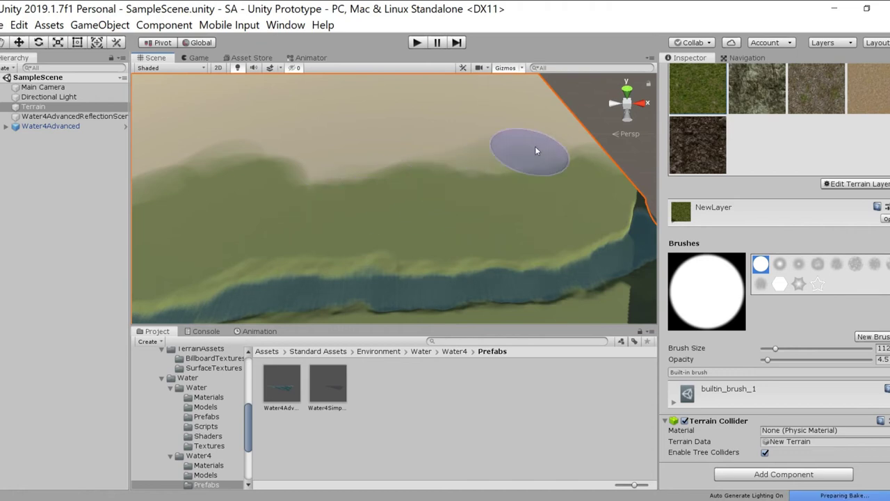
# Soften the grass-to-sand transition on the opposite side of the river, beside the short branch, with the low-opacity brush
pyautogui.moveTo(238, 245)
pyautogui.mouseDown(button='right')
pyautogui.moveTo(459, 234)
pyautogui.moveTo(148, 262)
pyautogui.mouseUp(button='right')
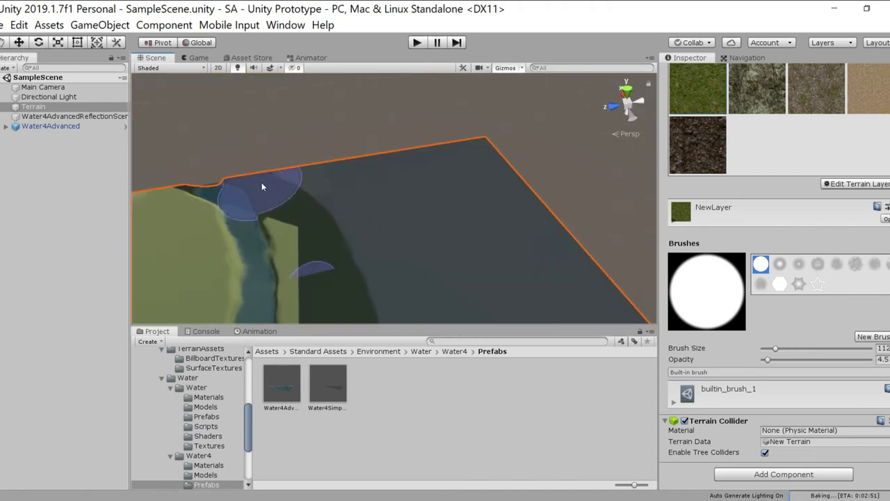
pyautogui.moveTo(278, 186)
pyautogui.keyDown('alt'); pyautogui.mouseDown()
pyautogui.moveTo(444, 274)
pyautogui.moveTo(318, 268)
pyautogui.moveTo(307, 244)
pyautogui.mouseUp(); pyautogui.keyUp('alt')
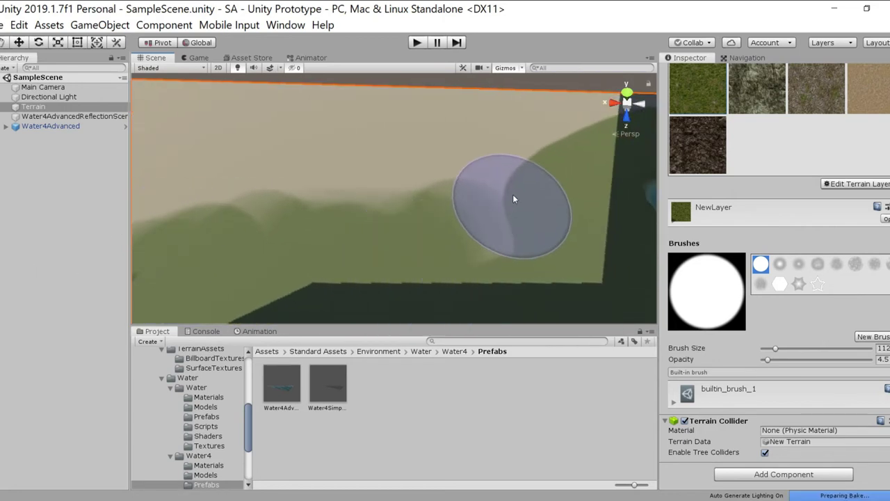
pyautogui.moveTo(513, 194); pyautogui.dragTo(504, 173)
pyautogui.moveTo(341, 267); pyautogui.dragTo(233, 322, button='middle')
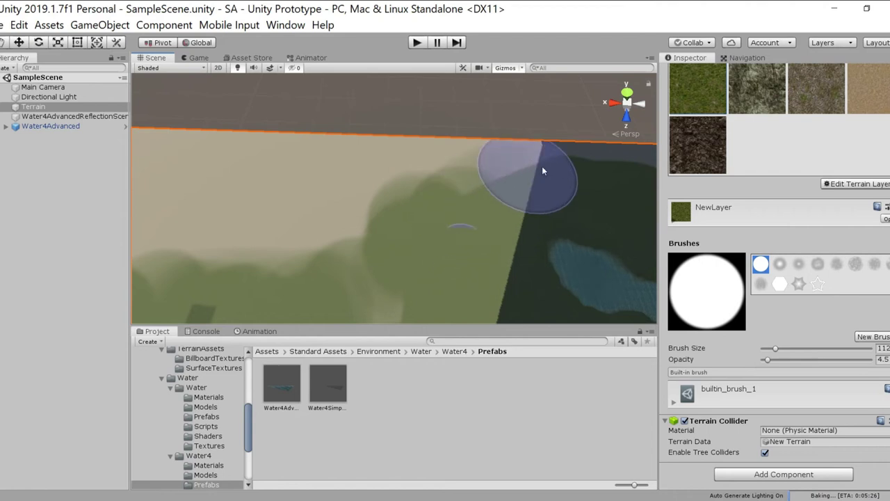
pyautogui.keyDown('alt'); pyautogui.moveTo(561, 180); pyautogui.dragTo(351, 187); pyautogui.keyUp('alt')
pyautogui.click(603, 191)
pyautogui.moveTo(495, 217); pyautogui.dragTo(291, 217, button='middle')
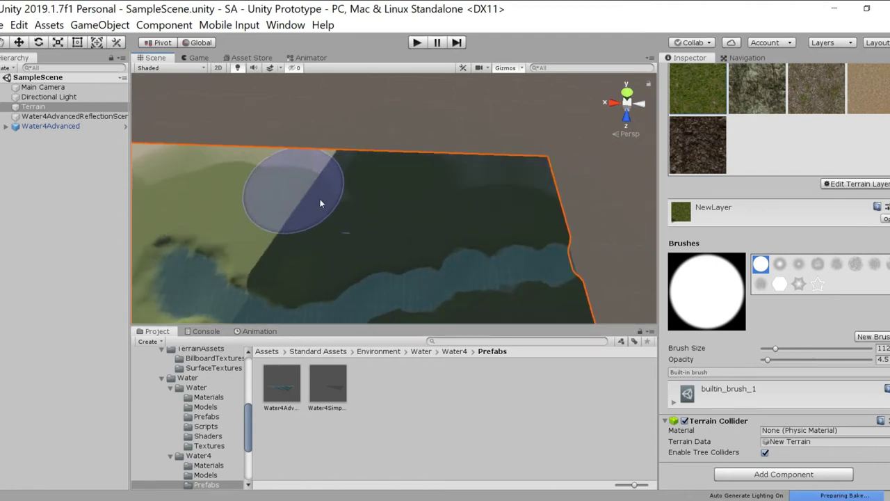
pyautogui.keyDown('alt'); pyautogui.moveTo(288, 199); pyautogui.dragTo(167, 196); pyautogui.keyUp('alt')
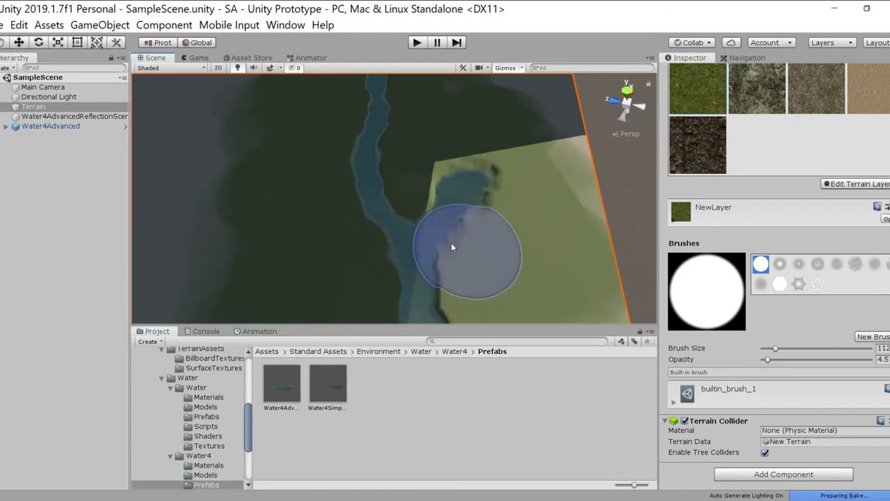
# Switch to the soft builtin_brush_3 and dab faint grass onto the sand beyond the grass edge
pyautogui.keyDown('alt'); pyautogui.moveTo(451, 243); pyautogui.dragTo(523, 278); pyautogui.keyUp('alt')
pyautogui.keyDown('alt'); pyautogui.moveTo(375, 164); pyautogui.dragTo(400, 184); pyautogui.keyUp('alt')
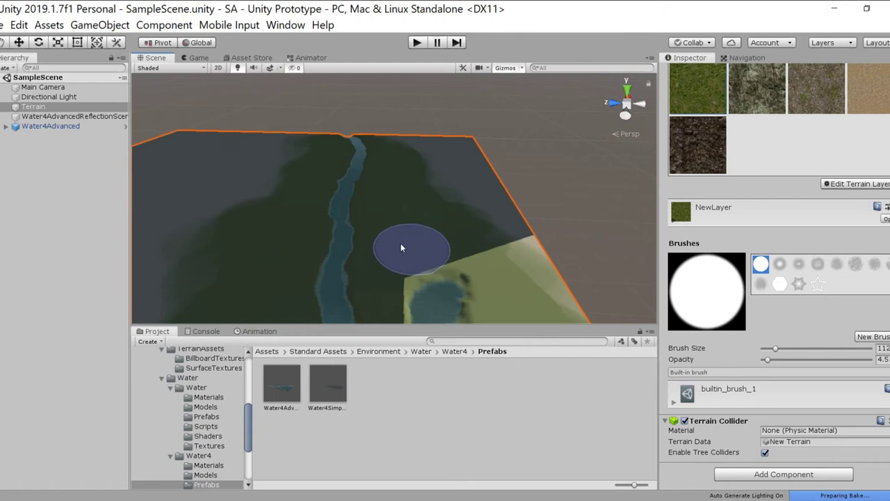
pyautogui.keyDown('alt'); pyautogui.moveTo(361, 232); pyautogui.dragTo(300, 265); pyautogui.keyUp('alt')
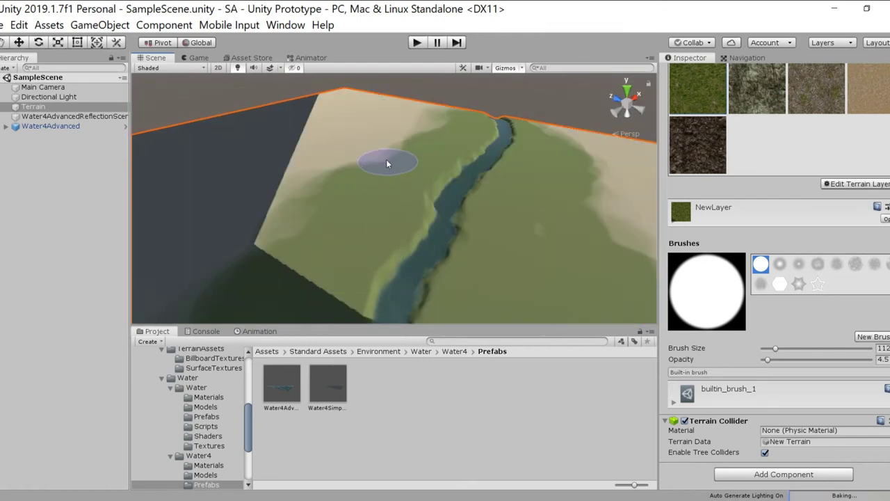
pyautogui.scroll(5, 387, 163)
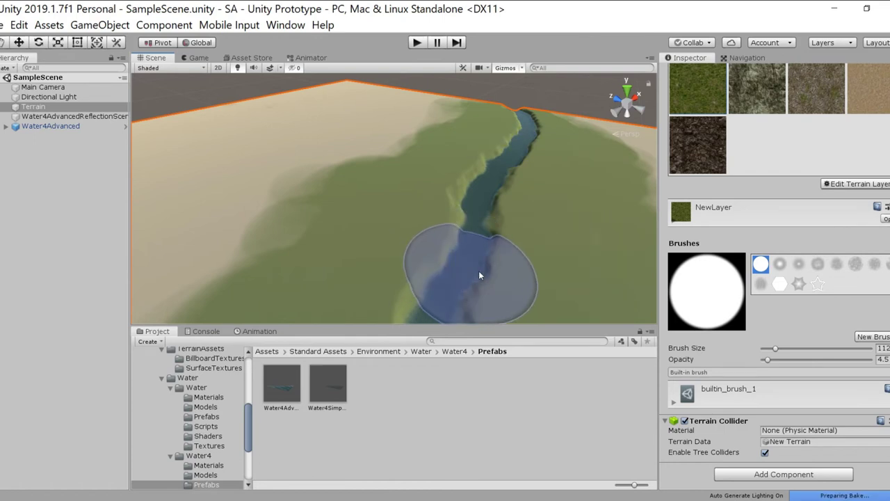
pyautogui.moveTo(479, 235); pyautogui.dragTo(321, 245, button='right')
pyautogui.moveTo(523, 261); pyautogui.dragTo(242, 239, button='right')
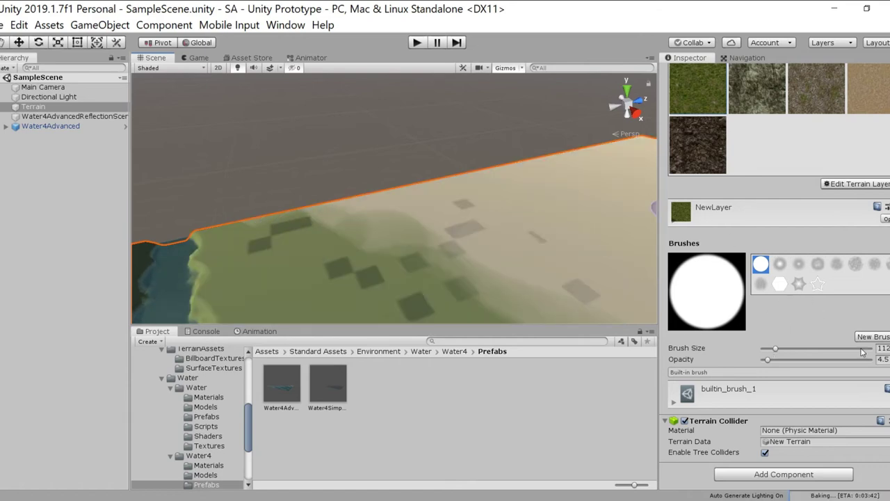
pyautogui.scroll(5, 861, 352)
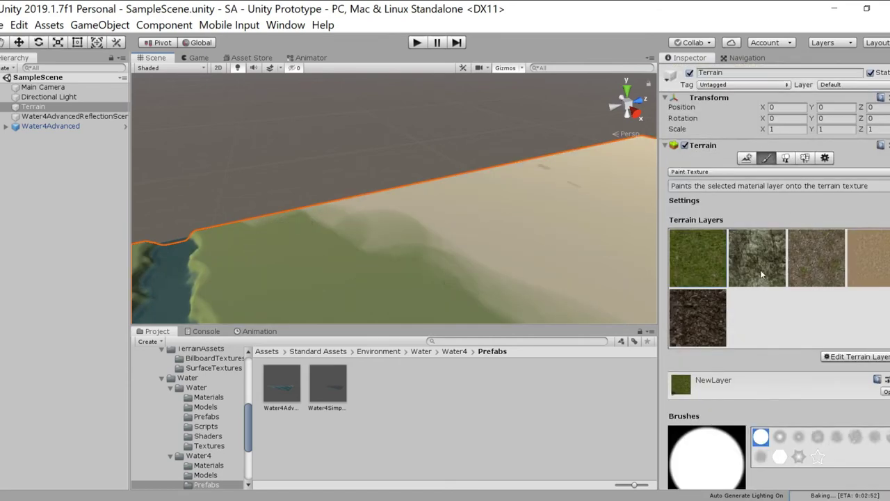
pyautogui.scroll(-5, 696, 240)
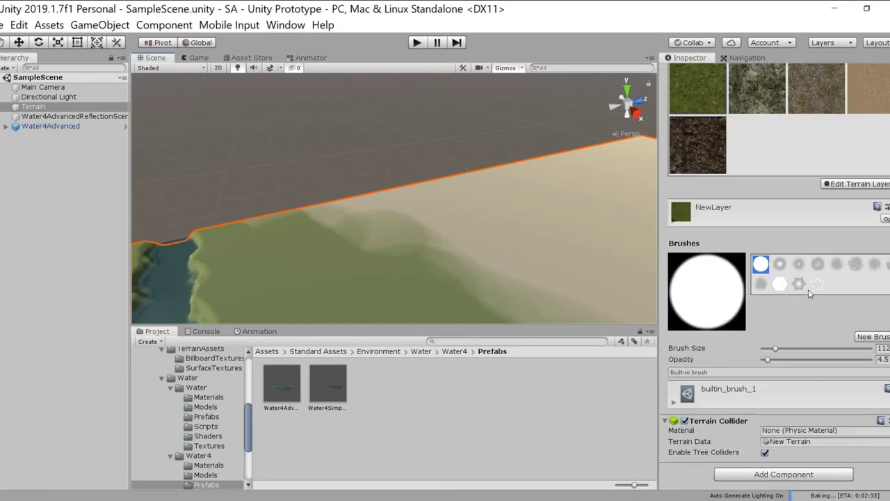
pyautogui.click(800, 265)
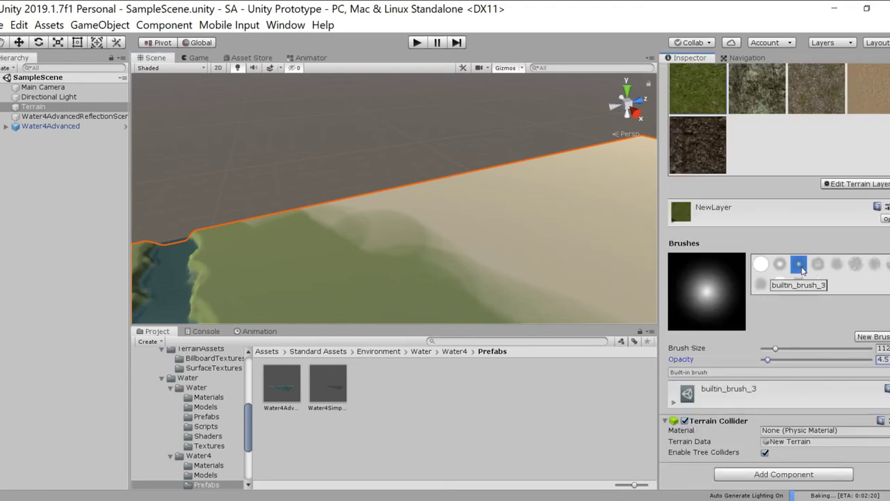
pyautogui.moveTo(397, 250); pyautogui.dragTo(468, 269, button='right')
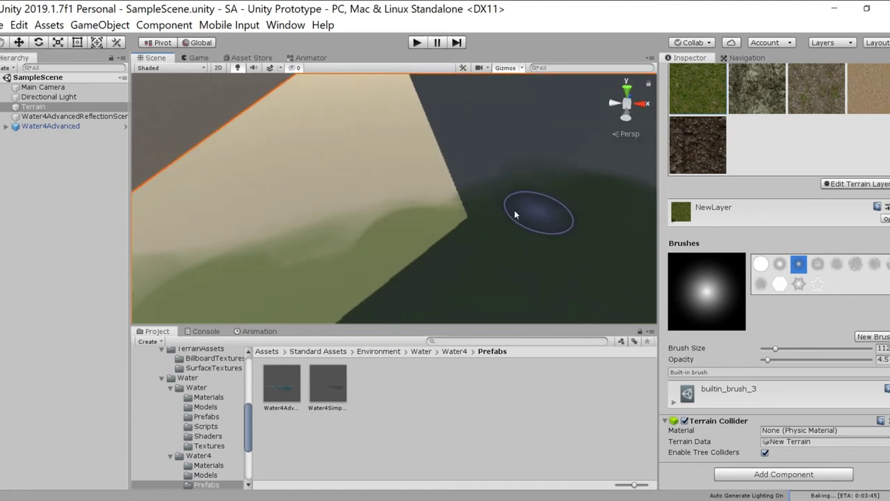
pyautogui.moveTo(345, 242); pyautogui.dragTo(275, 242)
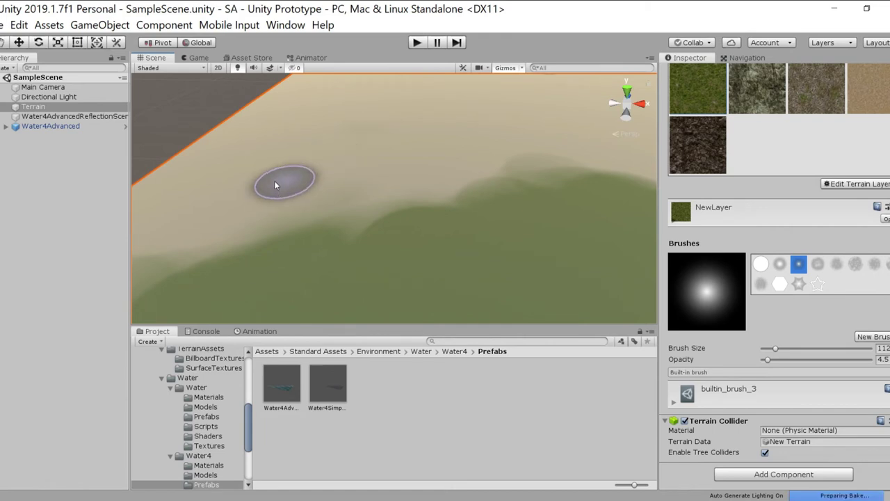
pyautogui.scroll(3, 362, 161)
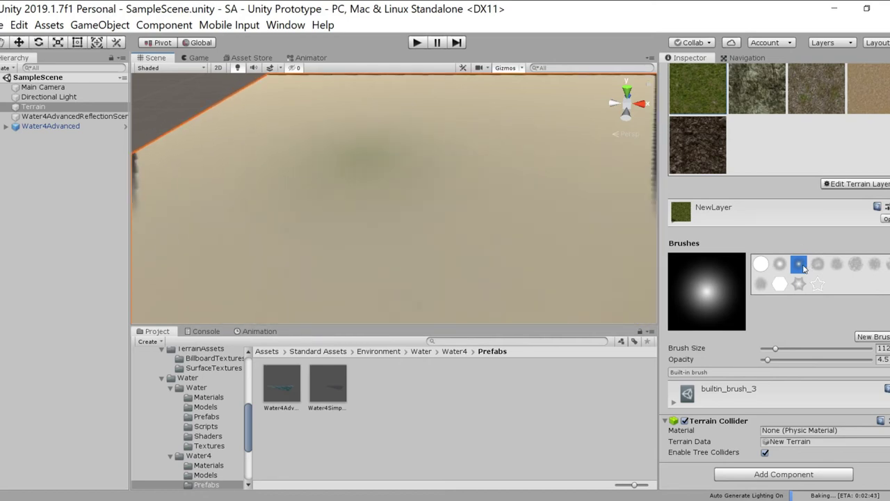
# Select the patchy builtin_brush_6 and break up the grass edge with irregular grass patches fading into the sand
pyautogui.click(856, 265)
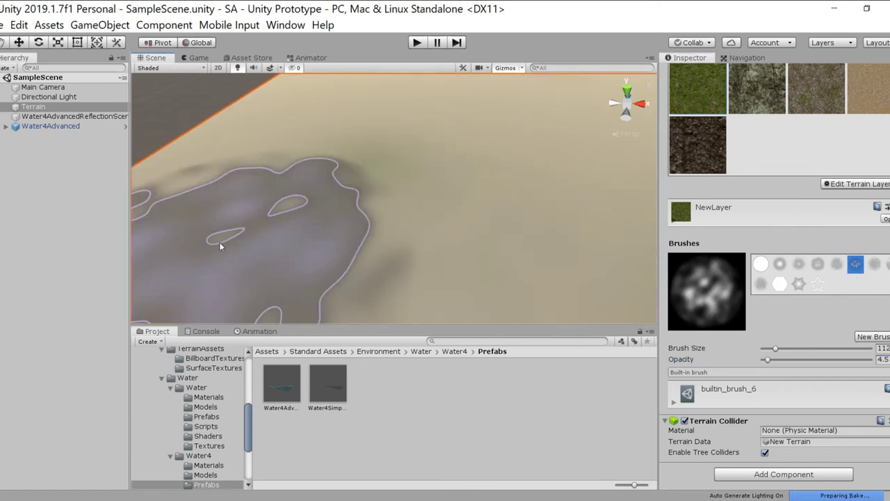
pyautogui.scroll(-5, 245, 247)
pyautogui.scroll(-6, 263, 240)
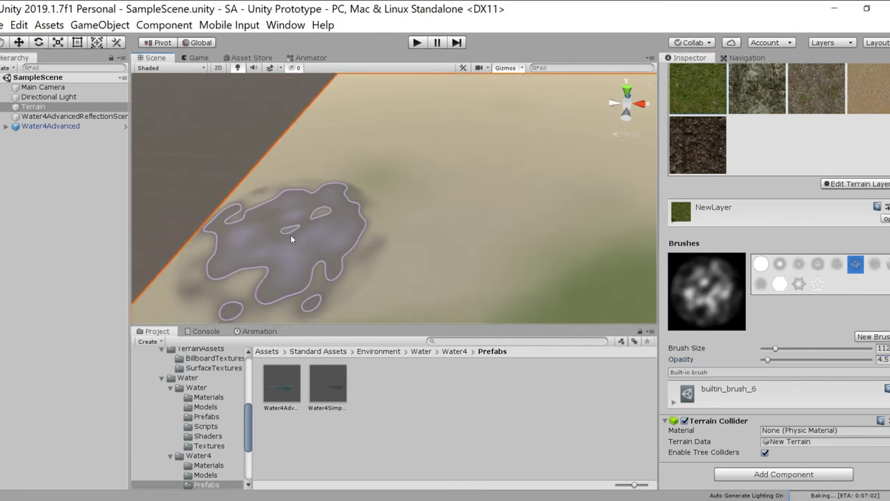
pyautogui.scroll(3, 619, 193)
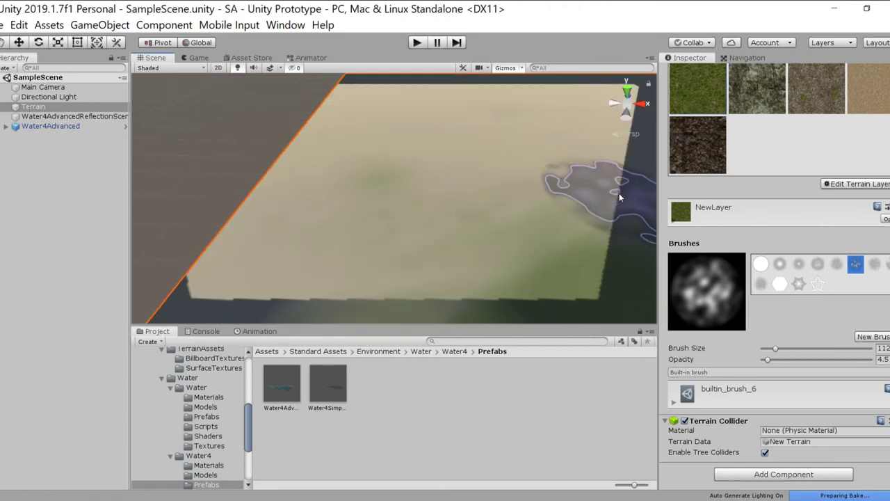
pyautogui.scroll(5, 171, 288)
pyautogui.scroll(2, 219, 299)
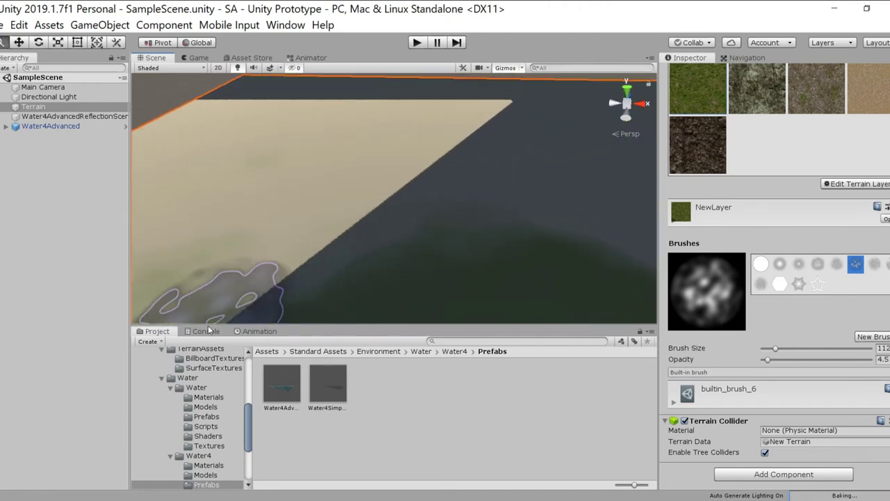
pyautogui.moveTo(233, 229)
pyautogui.mouseDown(button='middle')
pyautogui.moveTo(432, 229)
pyautogui.moveTo(183, 174)
pyautogui.mouseUp(button='middle')
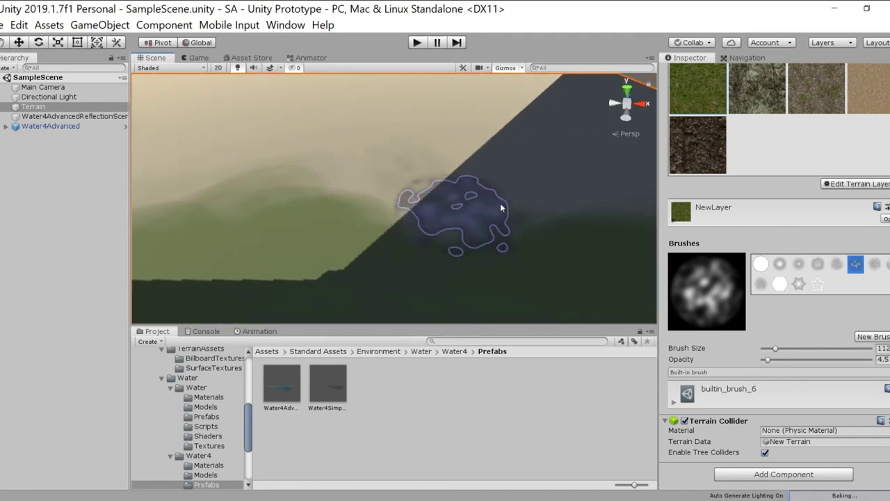
pyautogui.moveTo(625, 192); pyautogui.dragTo(195, 258, button='middle')
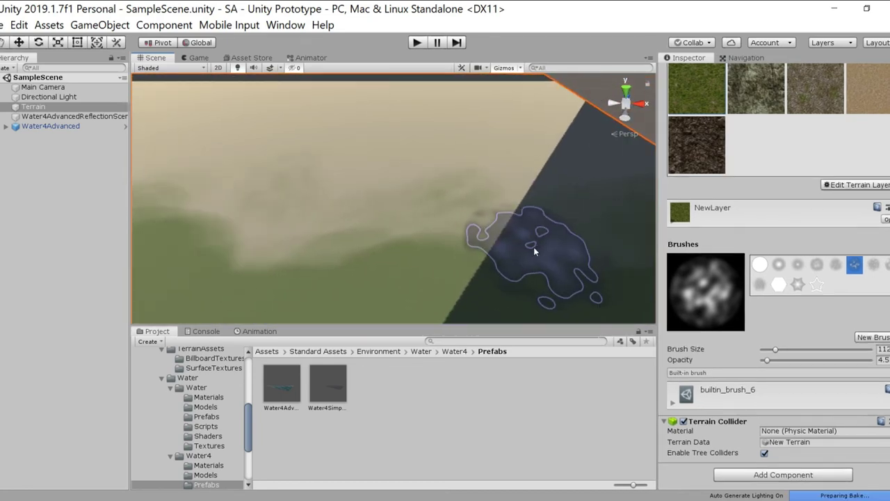
pyautogui.moveTo(579, 256); pyautogui.dragTo(256, 240, button='middle')
# Scatter patchy grass over the sand along the grass border on the opposite side of the river
pyautogui.moveTo(539, 278); pyautogui.dragTo(161, 257, button='right')
pyautogui.moveTo(387, 253); pyautogui.dragTo(149, 249, button='right')
pyautogui.moveTo(361, 230); pyautogui.dragTo(236, 302, button='middle')
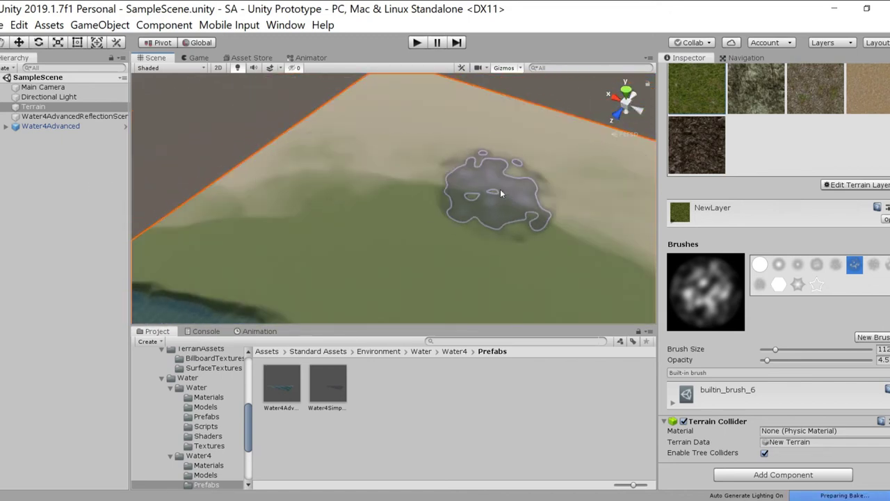
pyautogui.moveTo(306, 202); pyautogui.dragTo(6, 184, button='middle')
pyautogui.scroll(2, 774, 278)
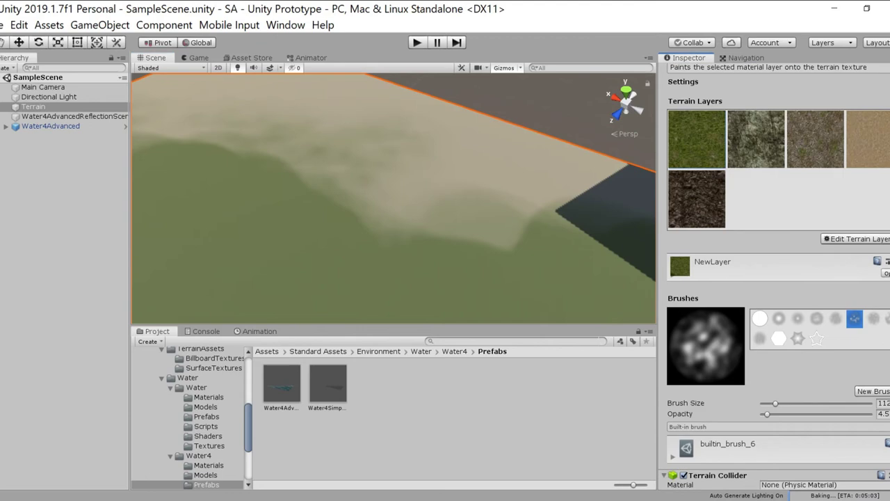
# Blend the remaining stretch of the grass border into the sand with the same patchy brush
pyautogui.moveTo(348, 162)
pyautogui.mouseDown(button='right')
pyautogui.moveTo(509, 195)
pyautogui.moveTo(632, 195)
pyautogui.mouseUp(button='right')
pyautogui.moveTo(570, 183)
pyautogui.mouseDown()
pyautogui.moveTo(395, 201)
pyautogui.moveTo(533, 209)
pyautogui.mouseUp()
pyautogui.scroll(4, 480, 184)
pyautogui.scroll(3, 327, 203)
pyautogui.moveTo(255, 197)
pyautogui.mouseDown()
pyautogui.moveTo(216, 179)
pyautogui.moveTo(287, 211)
pyautogui.moveTo(242, 197)
pyautogui.mouseUp()
pyautogui.moveTo(243, 198); pyautogui.dragTo(290, 160, button='right')
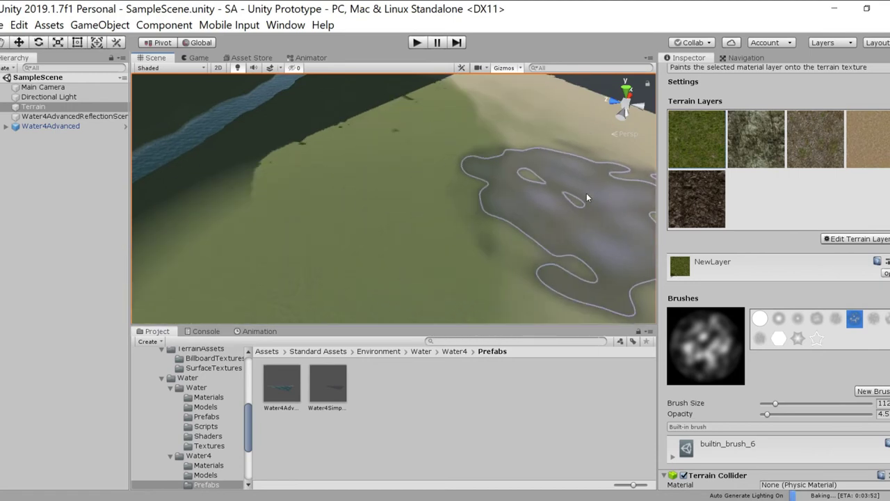
pyautogui.moveTo(241, 169); pyautogui.dragTo(238, 170, button='middle')
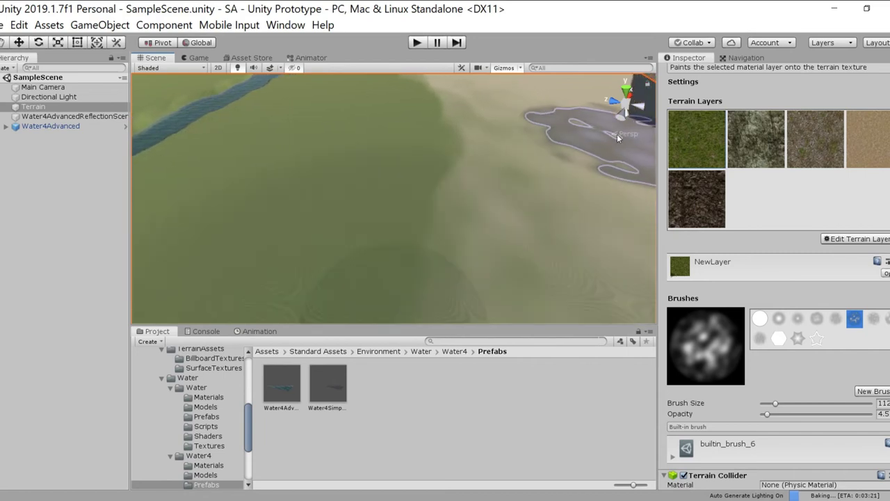
pyautogui.press('Left')
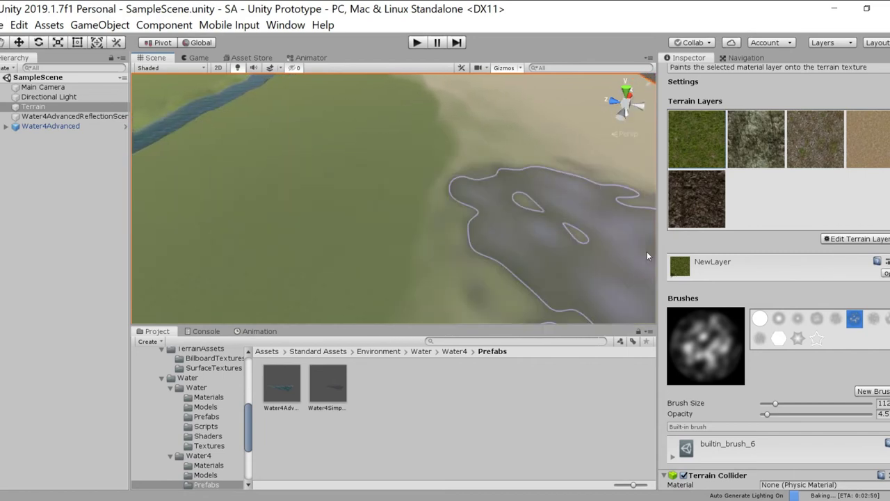
# Preview other brush shapes over the terrain, including builtin_brush_9 and the star-shaped builtin_brush_12
pyautogui.click(798, 338)
pyautogui.click(766, 340)
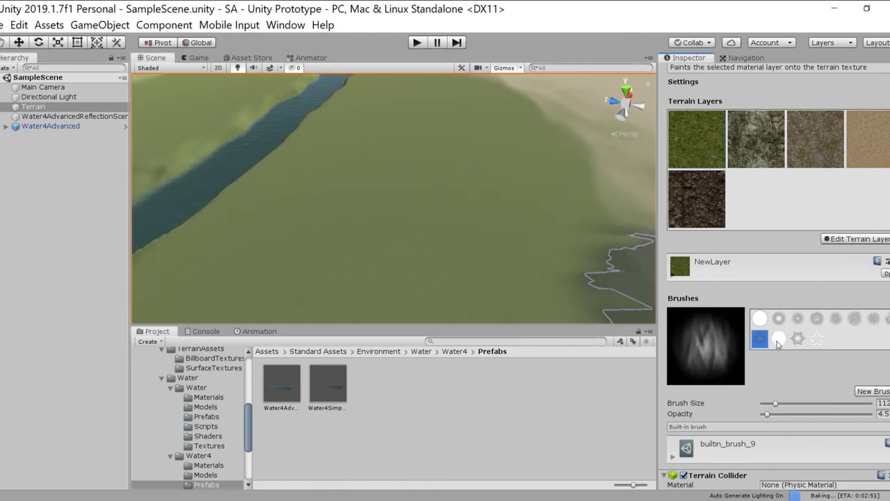
pyautogui.click(779, 340)
pyautogui.click(816, 338)
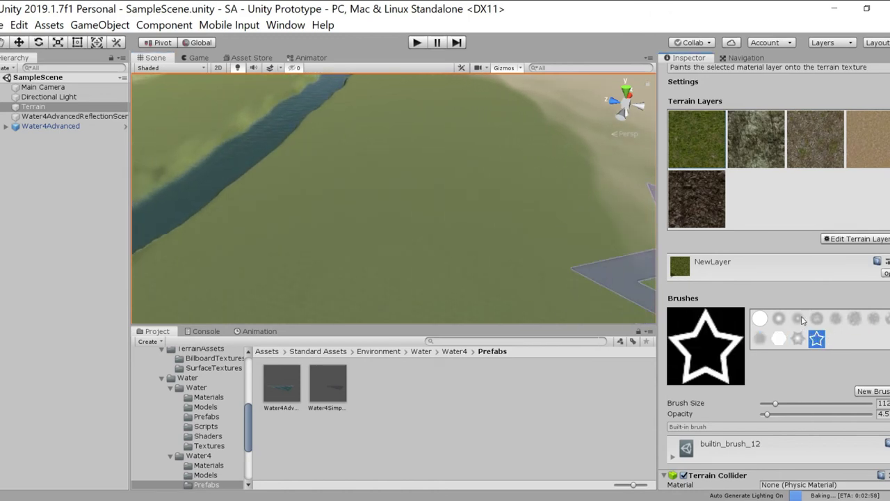
pyautogui.moveTo(302, 238)
pyautogui.mouseDown(button='right')
pyautogui.moveTo(242, 103)
pyautogui.moveTo(155, 195)
pyautogui.moveTo(237, 158)
pyautogui.mouseUp(button='right')
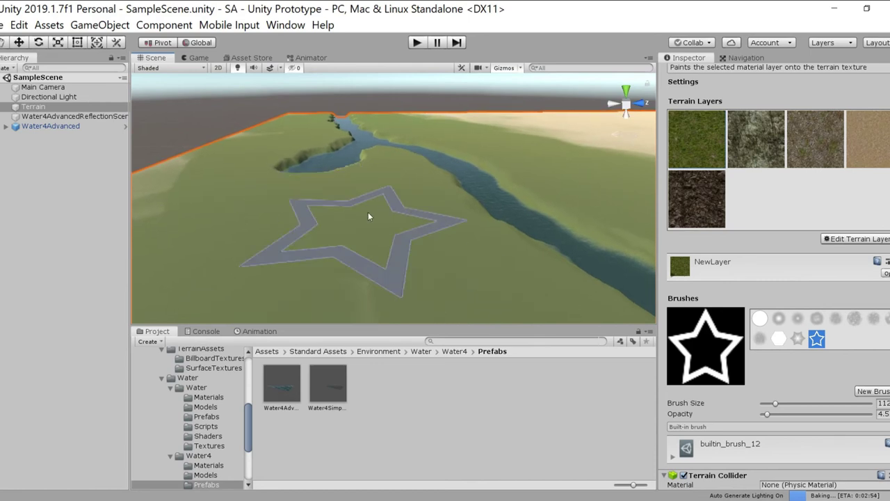
# Switch the terrain to tree painting and add the Broadleaf_Desktop prefab as a tree type
pyautogui.scroll(5, 772, 279)
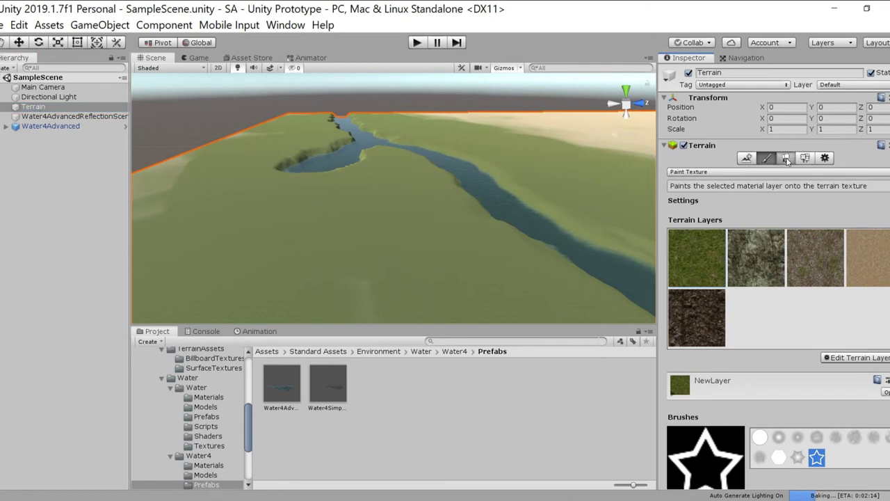
pyautogui.click(787, 158)
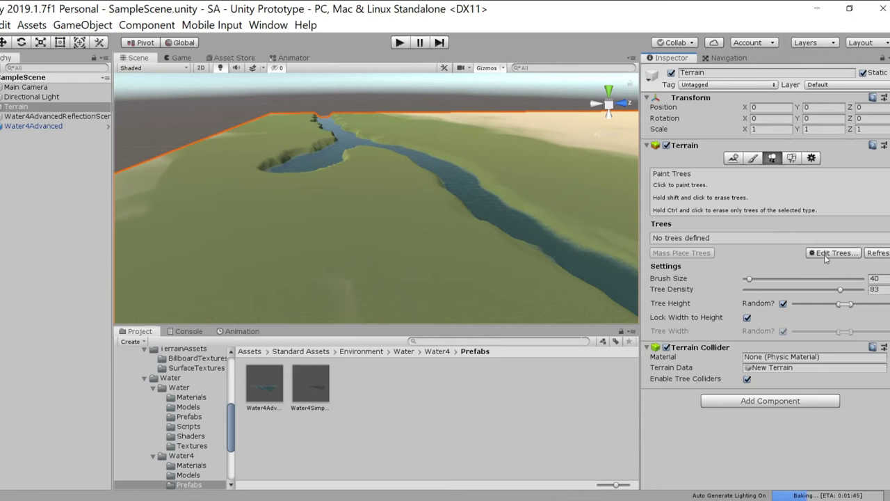
pyautogui.click(826, 255)
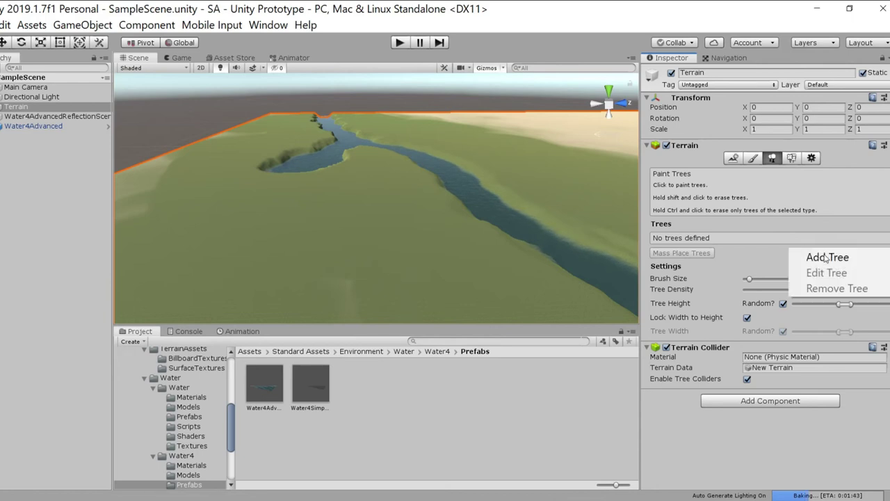
pyautogui.click(828, 257)
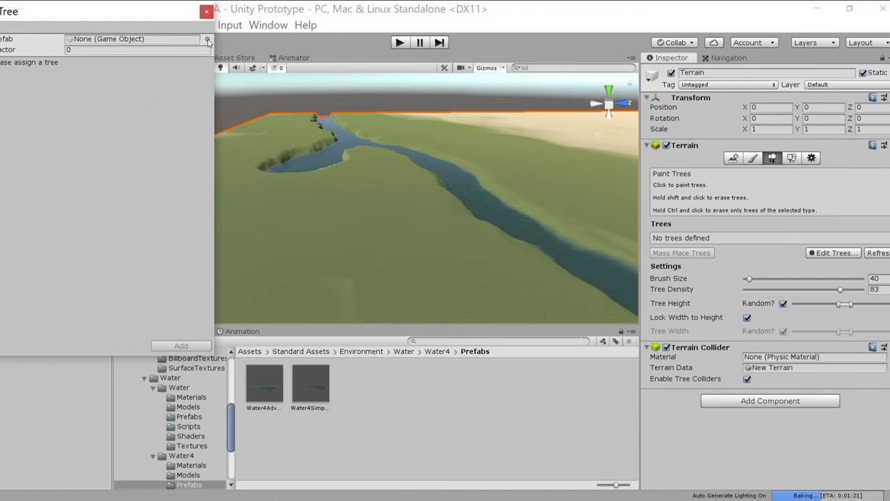
pyautogui.click(207, 40)
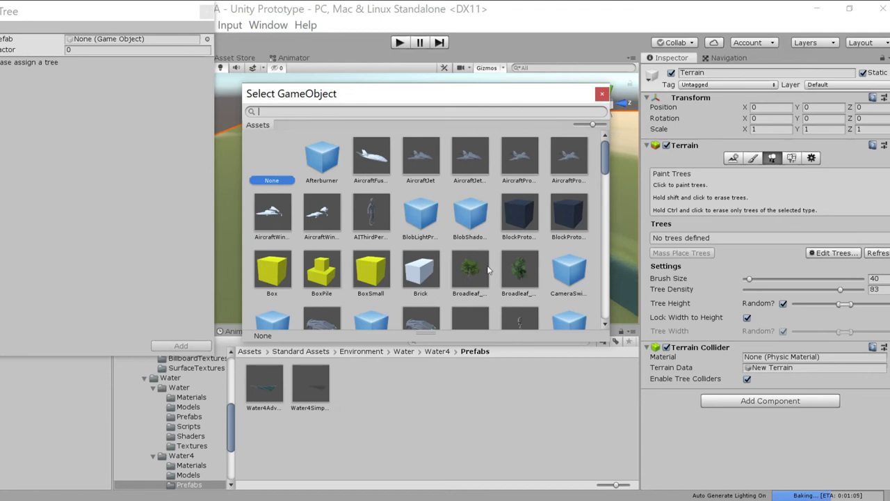
pyautogui.moveTo(403, 103); pyautogui.dragTo(396, 76)
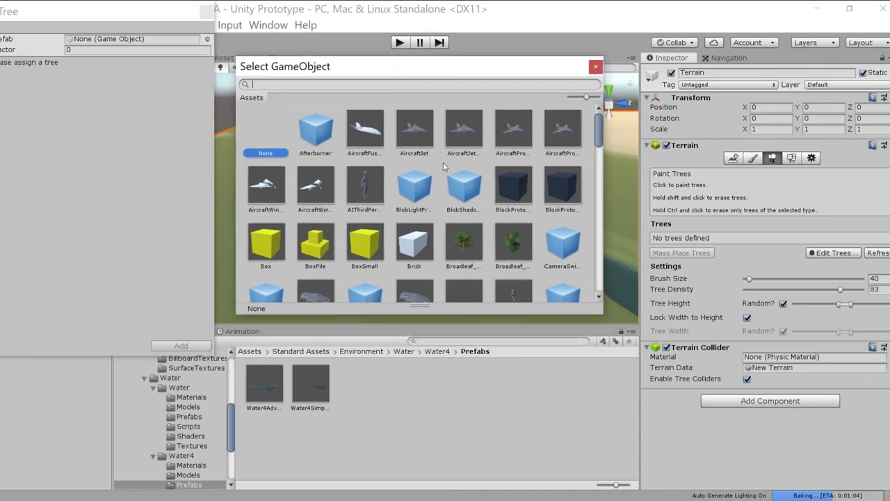
pyautogui.click(466, 243)
pyautogui.doubleClick(465, 244)
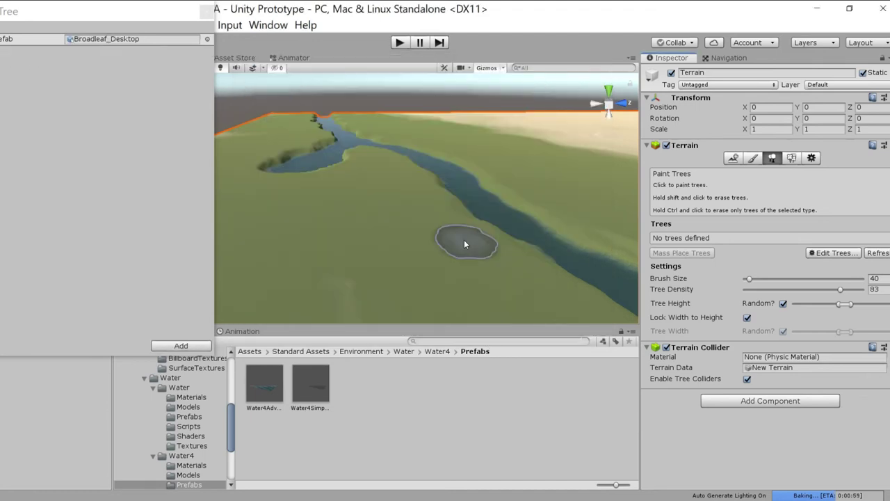
pyautogui.click(179, 345)
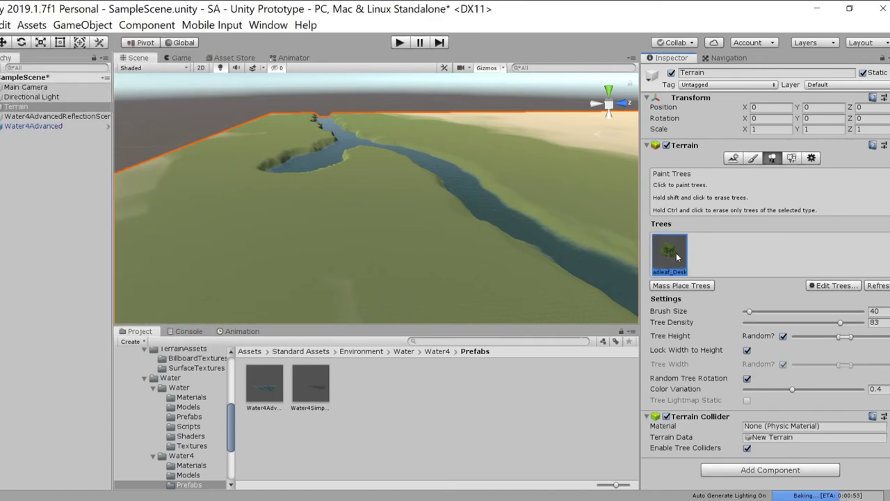
# Add the Conifer_Desktop prefab as a second tree type on the terrain
pyautogui.click(827, 286)
pyautogui.click(826, 290)
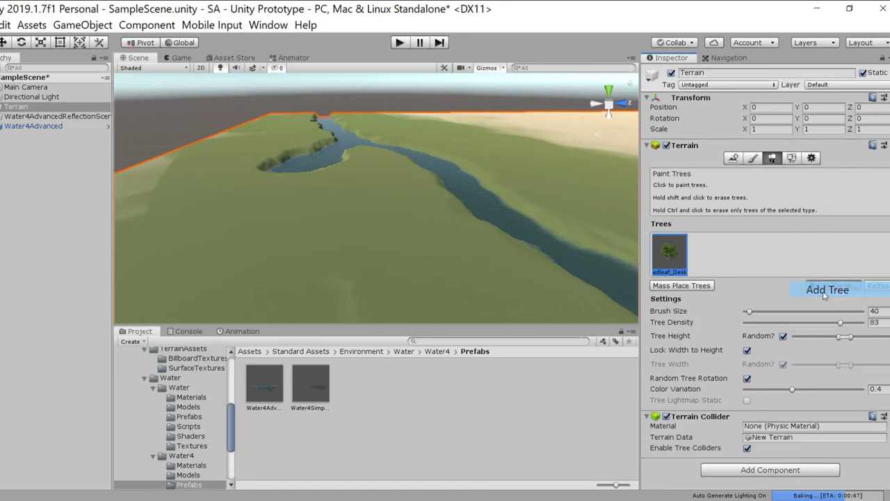
pyautogui.click(207, 40)
pyautogui.moveTo(599, 132); pyautogui.dragTo(598, 155)
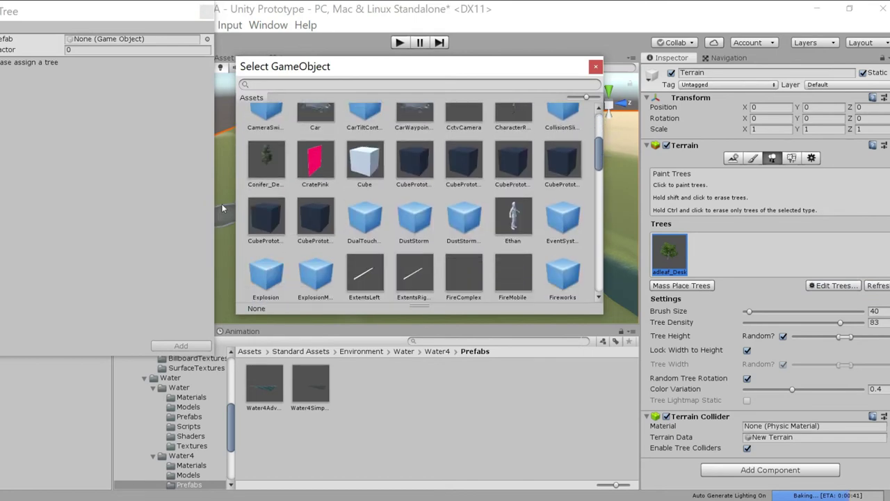
pyautogui.doubleClick(258, 162)
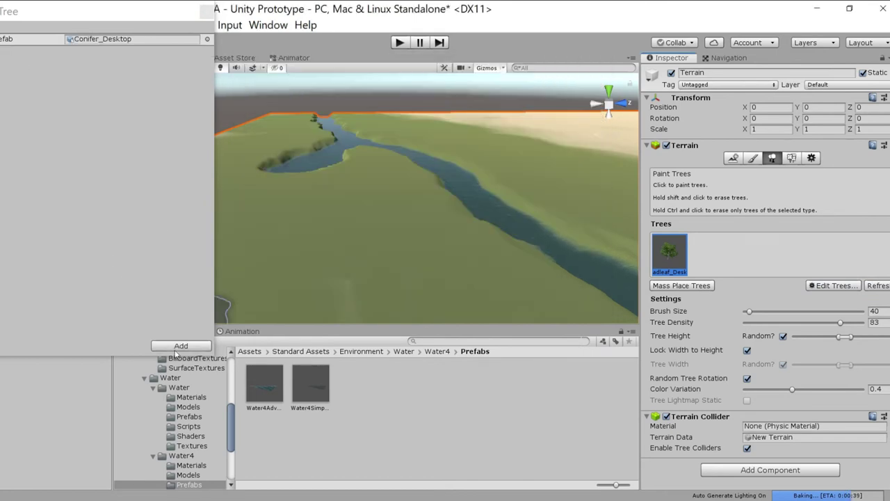
pyautogui.click(181, 346)
# Add the Palm_Desktop prefab as a third tree type on the terrain
pyautogui.click(838, 286)
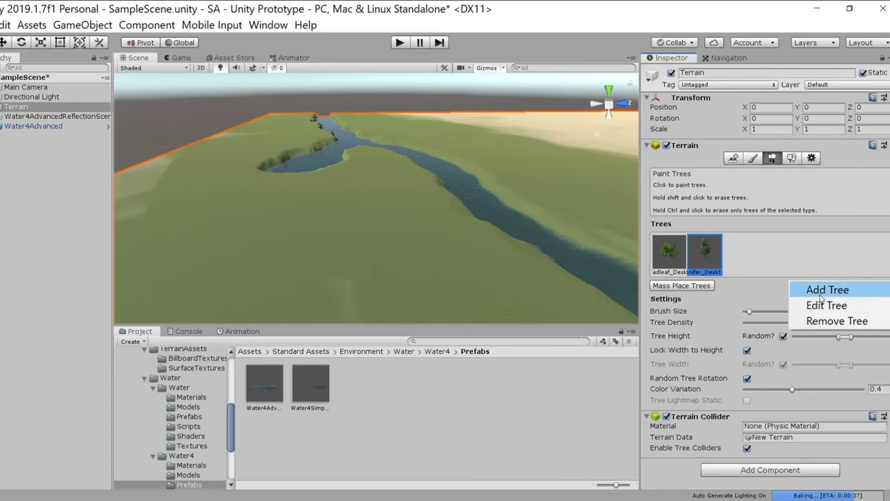
pyautogui.click(830, 290)
pyautogui.click(206, 40)
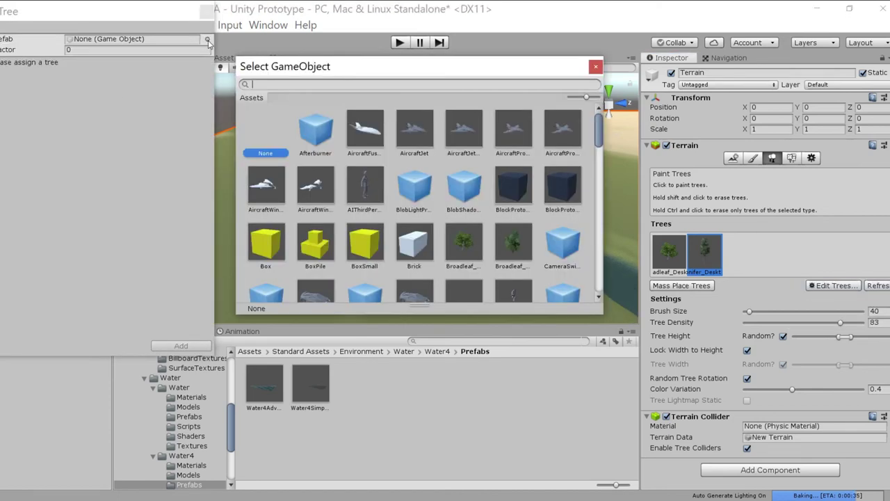
pyautogui.scroll(-10, 596, 157)
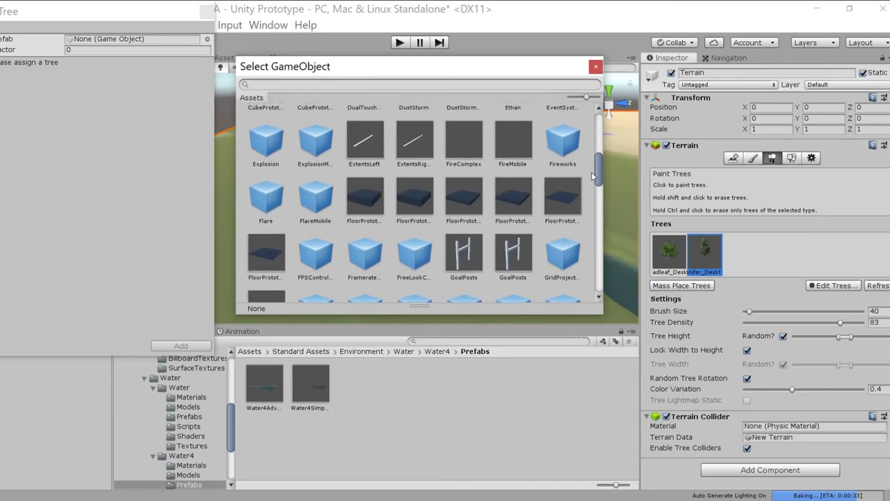
pyautogui.moveTo(595, 188); pyautogui.dragTo(595, 232)
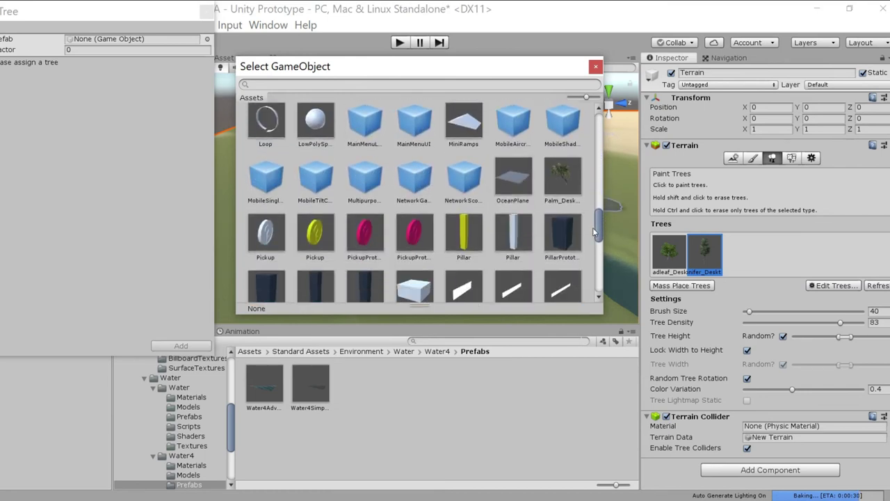
pyautogui.click(564, 180)
pyautogui.doubleClick(564, 179)
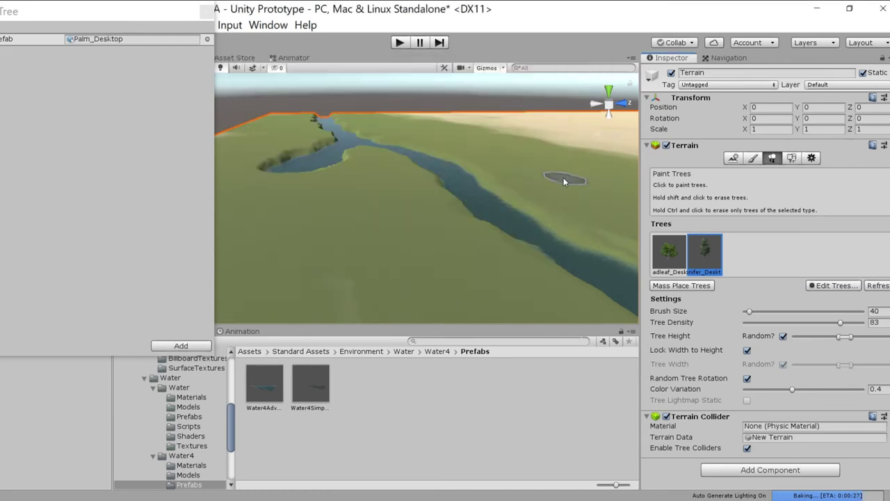
pyautogui.click(182, 346)
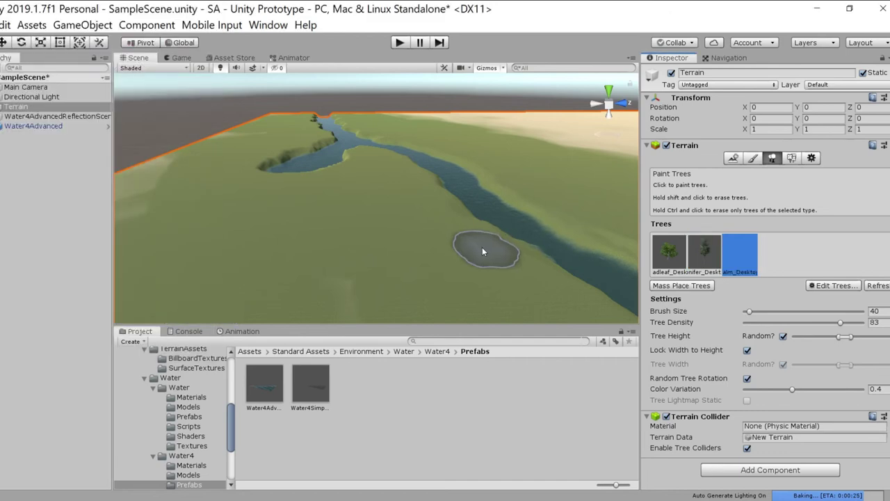
# Try planting a dense clump of palms on the near riverbank at tree density 83, and undo it
pyautogui.moveTo(298, 222); pyautogui.dragTo(469, 251, button='right')
pyautogui.moveTo(703, 214); pyautogui.dragTo(670, 216, button='right')
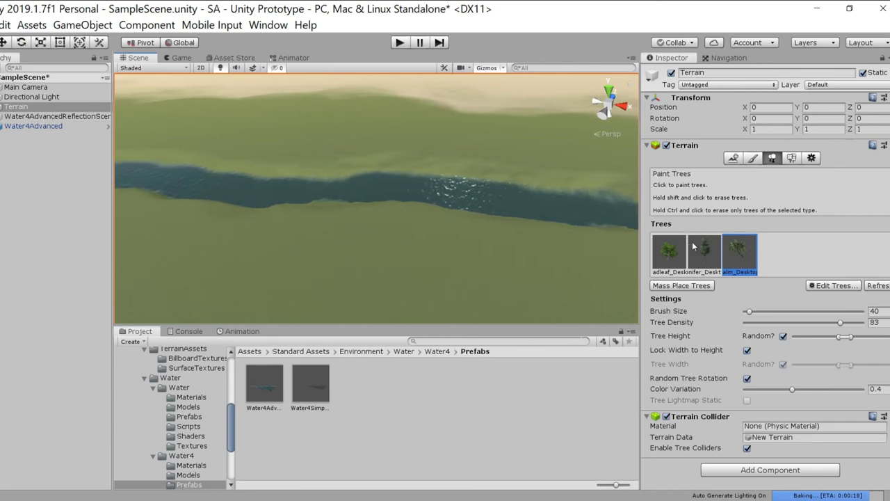
pyautogui.press('Left')
pyautogui.press('Left')
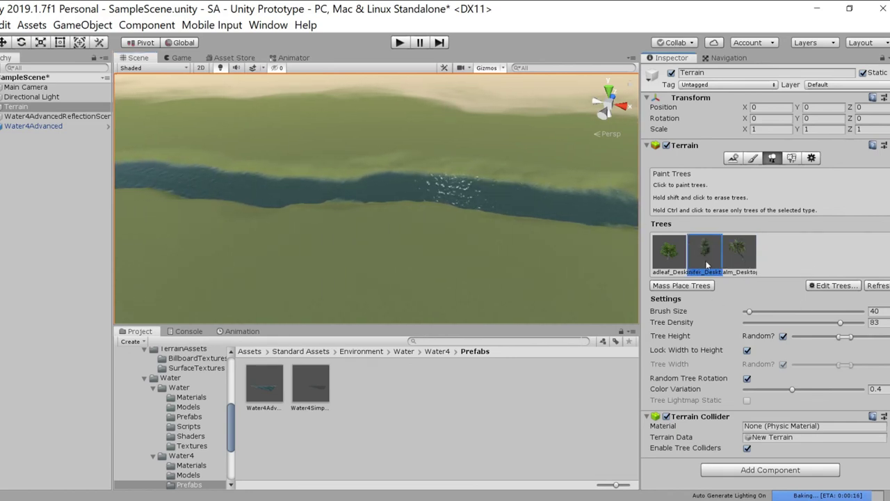
pyautogui.click(741, 254)
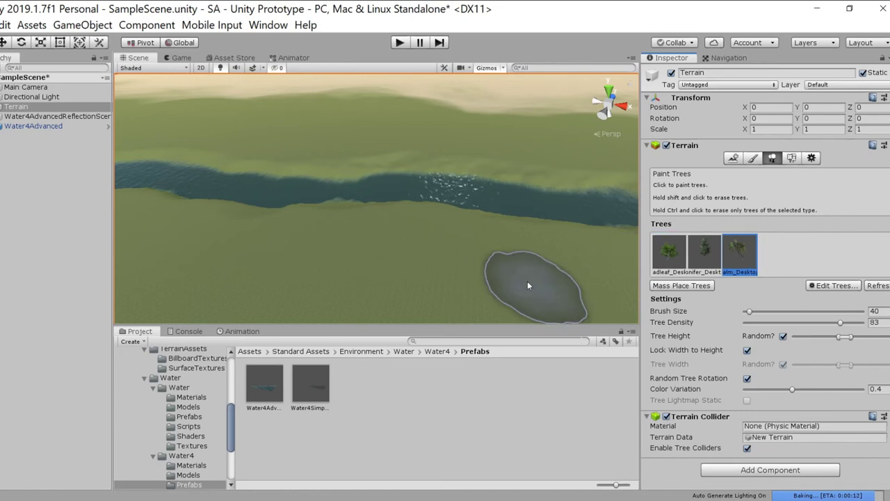
pyautogui.click(423, 231)
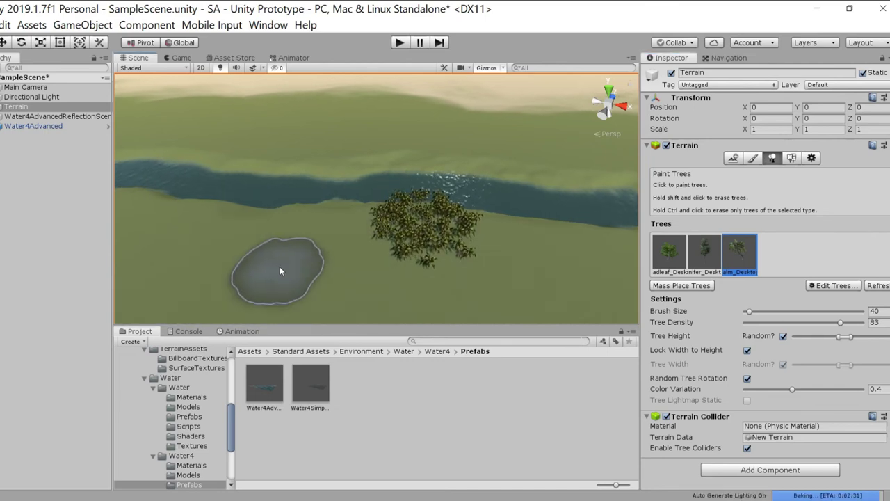
pyautogui.moveTo(339, 248); pyautogui.dragTo(334, 206, button='right')
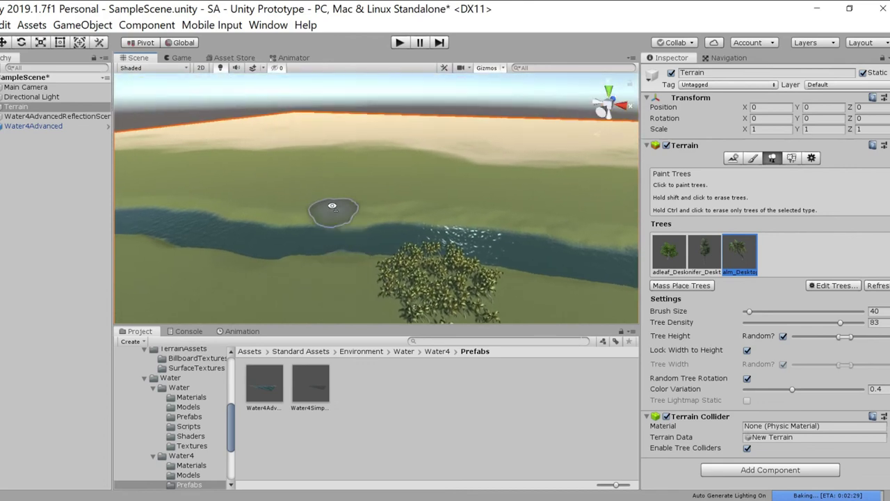
pyautogui.moveTo(362, 256); pyautogui.dragTo(321, 67, button='middle')
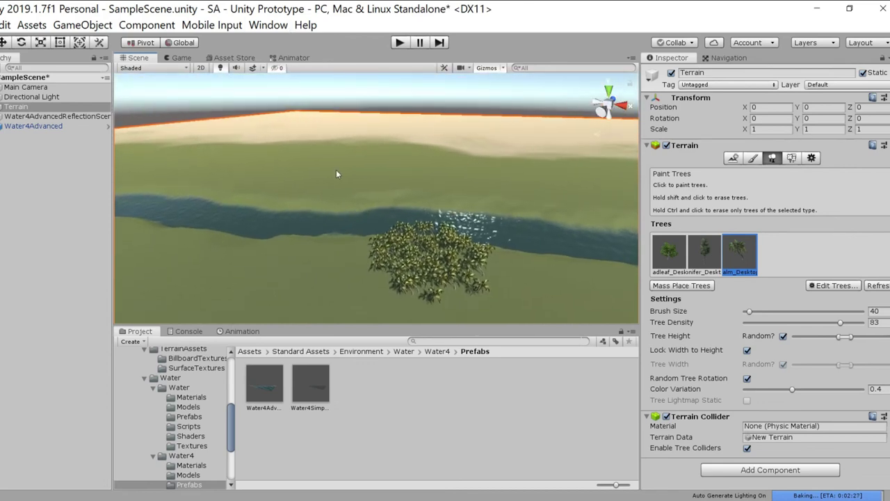
pyautogui.moveTo(337, 173); pyautogui.dragTo(311, 52, button='middle')
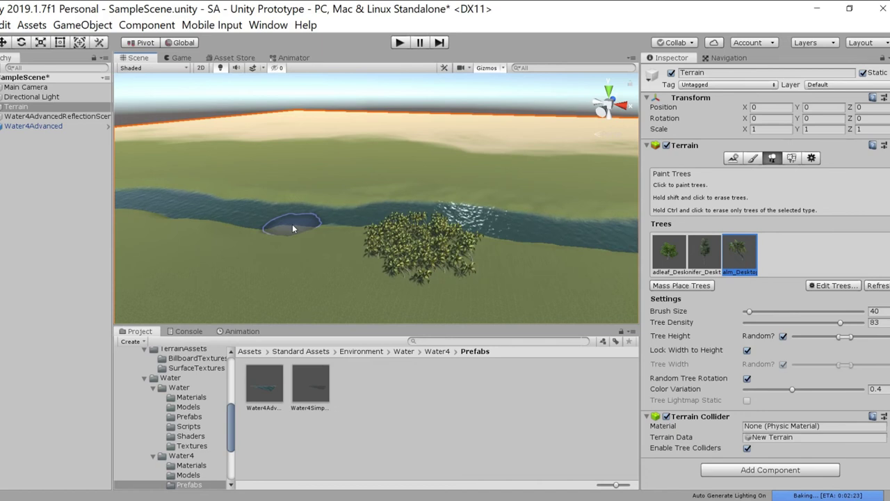
pyautogui.hotkey('ctrl', 'z')
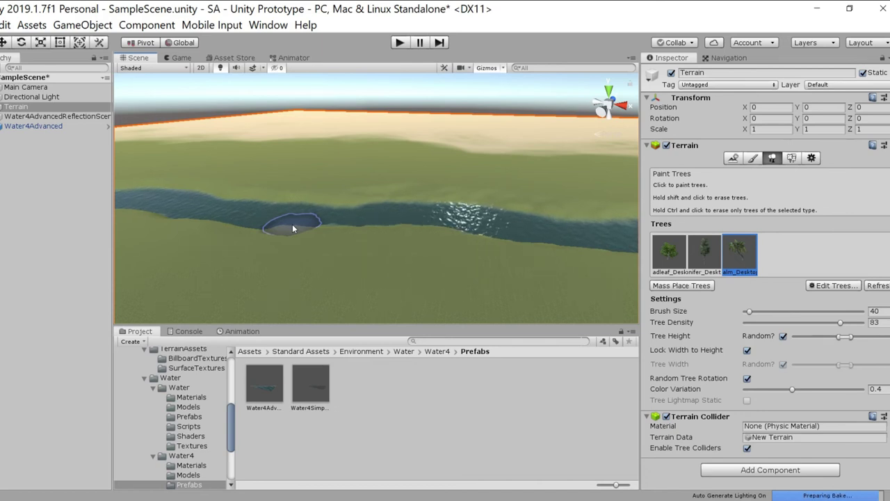
# Set the tree density to 15 and scatter palms along the near riverbank
pyautogui.moveTo(842, 325); pyautogui.dragTo(751, 325)
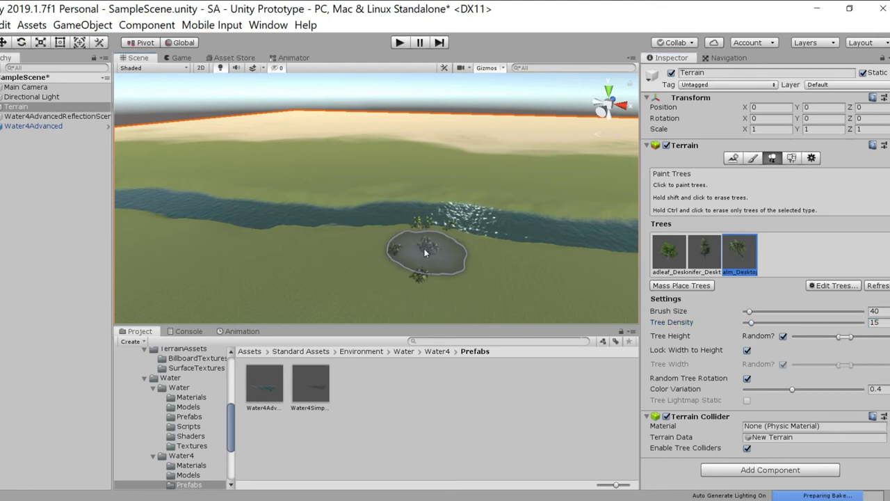
pyautogui.click(427, 253)
pyautogui.moveTo(291, 261)
pyautogui.mouseDown()
pyautogui.moveTo(281, 271)
pyautogui.moveTo(299, 309)
pyautogui.moveTo(221, 252)
pyautogui.moveTo(355, 334)
pyautogui.mouseUp()
pyautogui.moveTo(296, 278)
pyautogui.mouseDown(button='right')
pyautogui.moveTo(362, 278)
pyautogui.moveTo(356, 284)
pyautogui.mouseUp(button='right')
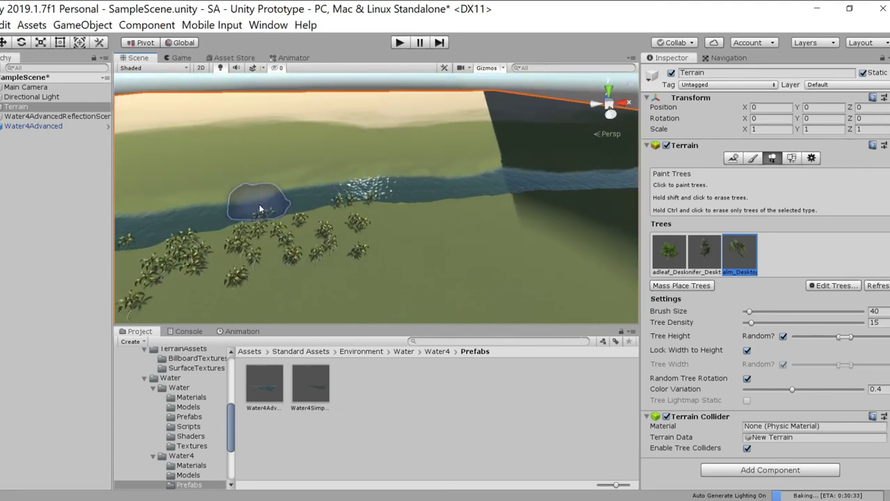
# Try painting palms repeatedly over the open grass beyond the existing ones, and undo the stroke
pyautogui.press('Left')
pyautogui.moveTo(524, 249); pyautogui.dragTo(508, 234, button='middle')
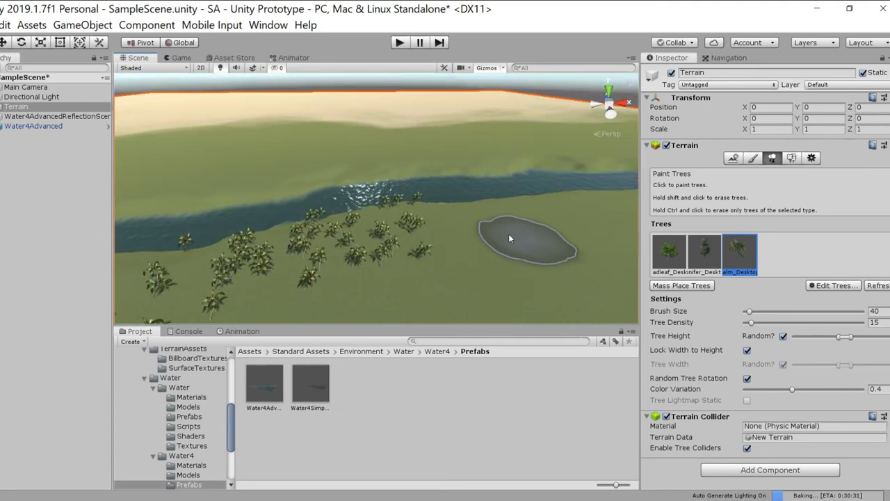
pyautogui.moveTo(471, 231)
pyautogui.mouseDown()
pyautogui.moveTo(556, 244)
pyautogui.moveTo(477, 260)
pyautogui.moveTo(425, 292)
pyautogui.moveTo(396, 287)
pyautogui.mouseUp()
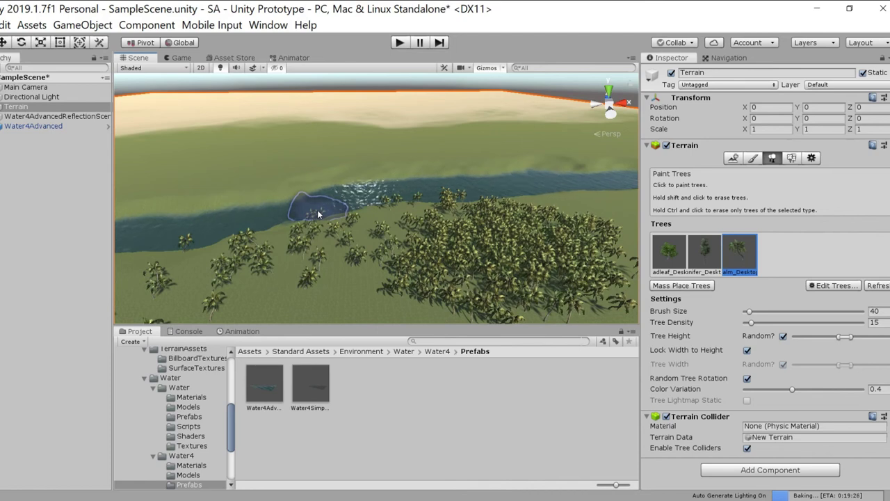
pyautogui.hotkey('ctrl', 'z')
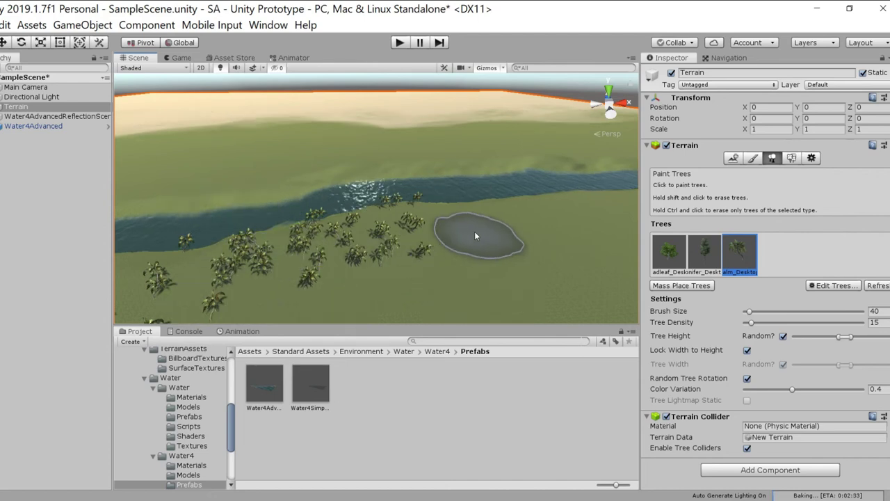
# Extend the sparse row of palms along the near riverbank with a single light stroke
pyautogui.moveTo(458, 233)
pyautogui.mouseDown()
pyautogui.moveTo(482, 253)
pyautogui.moveTo(541, 233)
pyautogui.moveTo(588, 198)
pyautogui.moveTo(619, 209)
pyautogui.mouseUp()
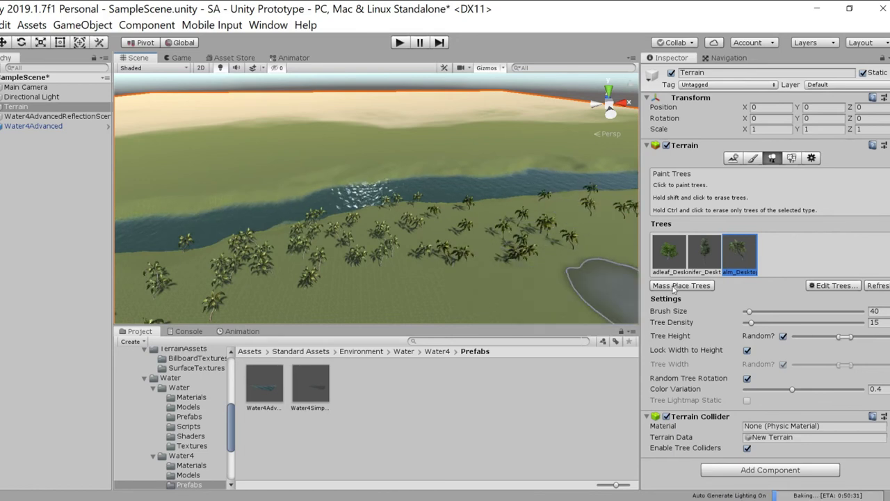
pyautogui.moveTo(497, 236); pyautogui.dragTo(421, 196, button='right')
pyautogui.moveTo(421, 195); pyautogui.dragTo(416, 186, button='middle')
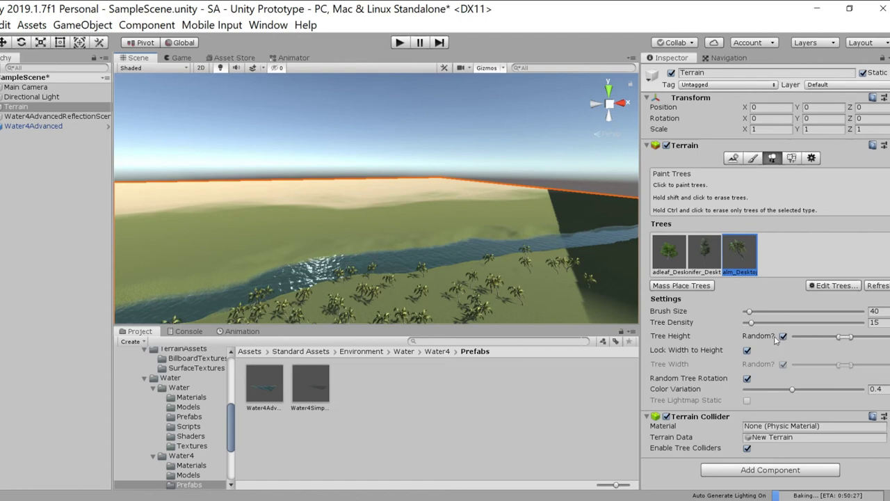
# Widen the random tree height range and plant a strip of palms on the grass across the river
pyautogui.moveTo(850, 337); pyautogui.dragTo(866, 336)
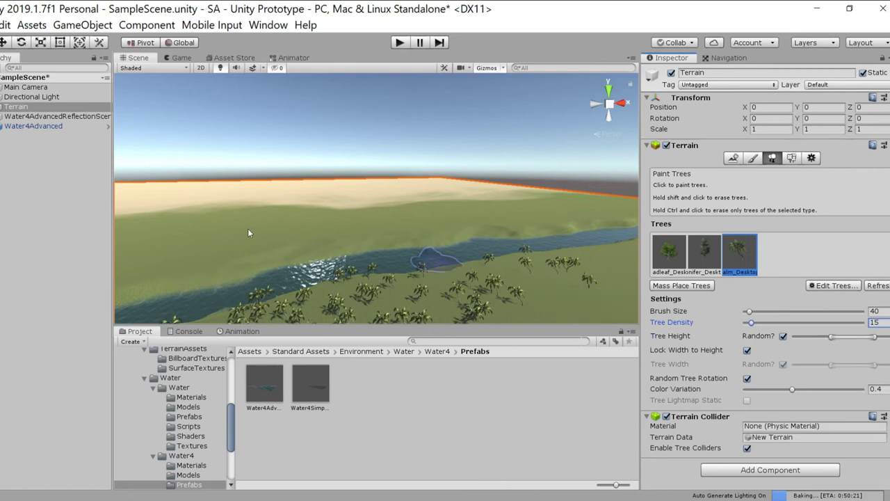
pyautogui.moveTo(330, 233)
pyautogui.mouseDown()
pyautogui.moveTo(321, 235)
pyautogui.moveTo(346, 223)
pyautogui.moveTo(351, 230)
pyautogui.mouseUp()
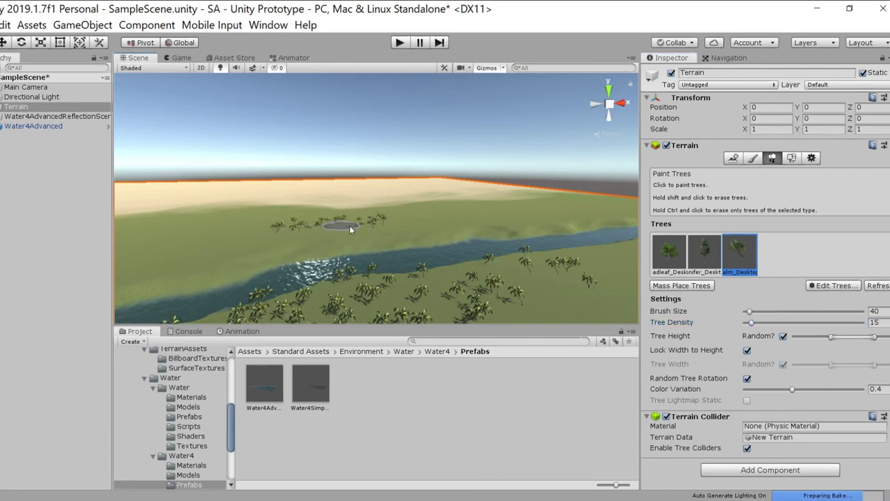
# Examine the planted palms up close on both sides of the river, comparing their heights and shapes
pyautogui.scroll(10, 364, 204)
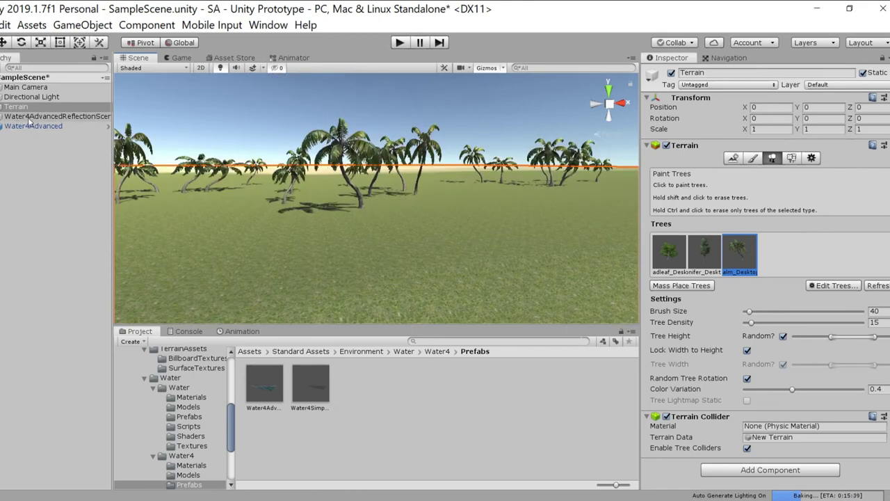
pyautogui.scroll(-3, 313, 193)
pyautogui.moveTo(314, 195)
pyautogui.mouseDown(button='middle')
pyautogui.moveTo(373, 195)
pyautogui.moveTo(307, 205)
pyautogui.moveTo(396, 197)
pyautogui.mouseUp(button='middle')
pyautogui.scroll(5, 396, 197)
pyautogui.scroll(-6, 359, 197)
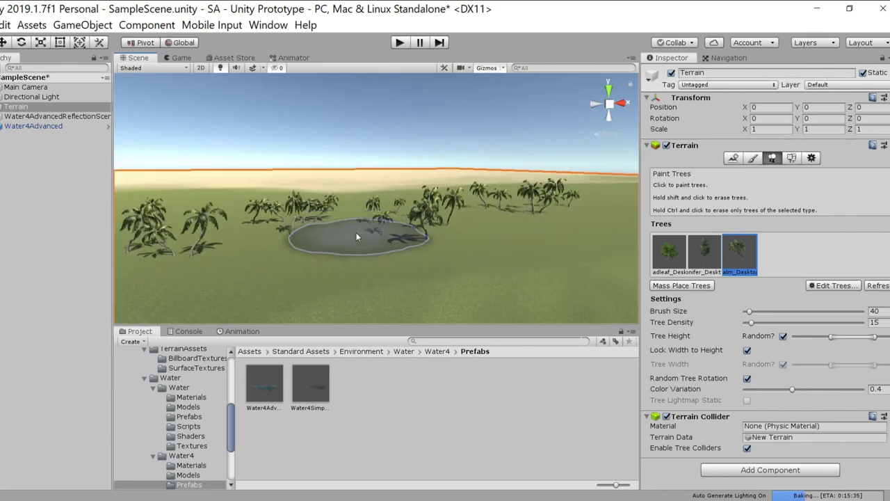
pyautogui.scroll(6, 356, 233)
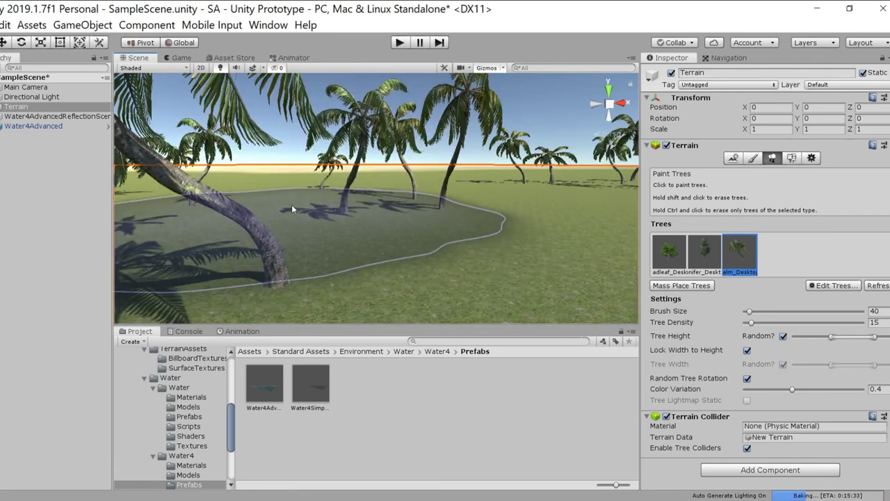
pyautogui.moveTo(293, 209); pyautogui.dragTo(443, 190, button='middle')
pyautogui.scroll(-5, 443, 191)
pyautogui.moveTo(402, 125)
pyautogui.mouseDown(button='middle')
pyautogui.moveTo(400, 193)
pyautogui.moveTo(397, 174)
pyautogui.mouseUp(button='middle')
pyautogui.scroll(-4, 398, 175)
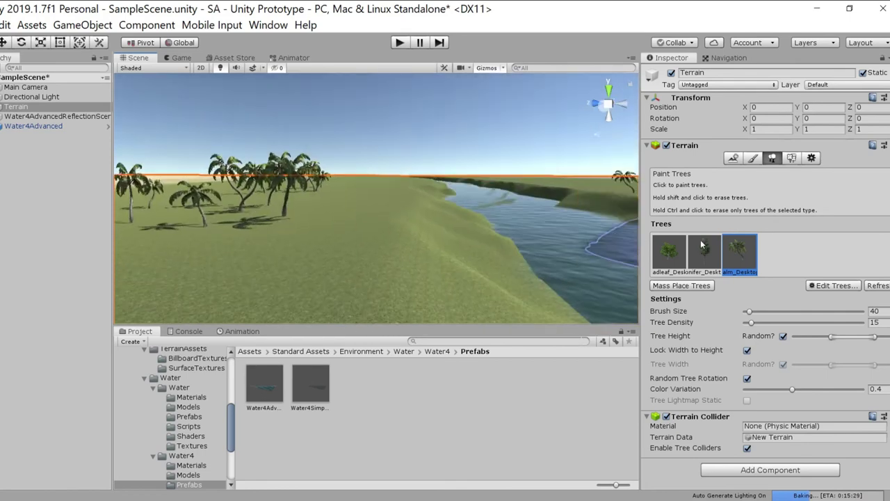
pyautogui.moveTo(701, 244); pyautogui.dragTo(722, 253, button='right')
pyautogui.moveTo(517, 212)
pyautogui.mouseDown(button='middle')
pyautogui.moveTo(268, 233)
pyautogui.moveTo(350, 192)
pyautogui.moveTo(346, 206)
pyautogui.moveTo(405, 208)
pyautogui.mouseUp(button='middle')
pyautogui.scroll(-5, 405, 208)
pyautogui.scroll(3, 406, 208)
pyautogui.scroll(3, 404, 213)
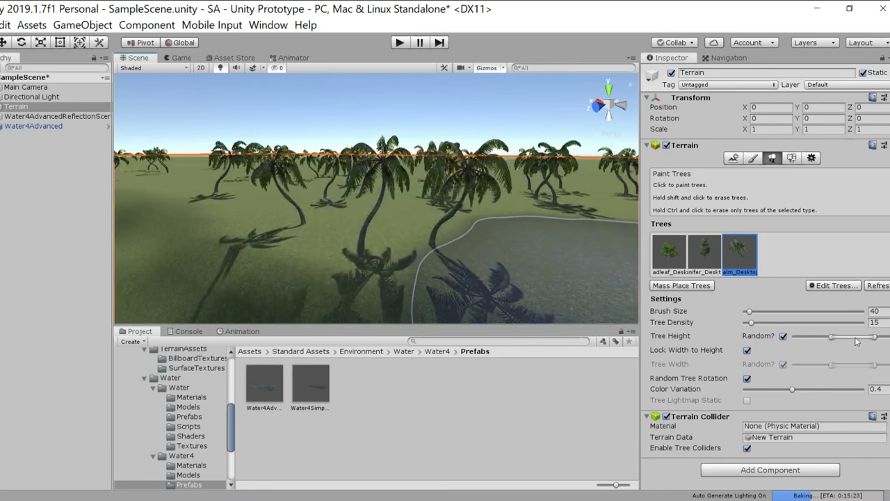
# Narrow the random tree height range and plant more palms on the grass near the far riverbank
pyautogui.moveTo(832, 336)
pyautogui.mouseDown()
pyautogui.moveTo(857, 339)
pyautogui.moveTo(828, 342)
pyautogui.moveTo(845, 337)
pyautogui.mouseUp()
pyautogui.moveTo(468, 191); pyautogui.dragTo(157, 270, button='right')
pyautogui.scroll(-5, 387, 261)
pyautogui.scroll(-3, 387, 269)
pyautogui.scroll(3, 360, 197)
pyautogui.moveTo(360, 197); pyautogui.dragTo(104, 237, button='right')
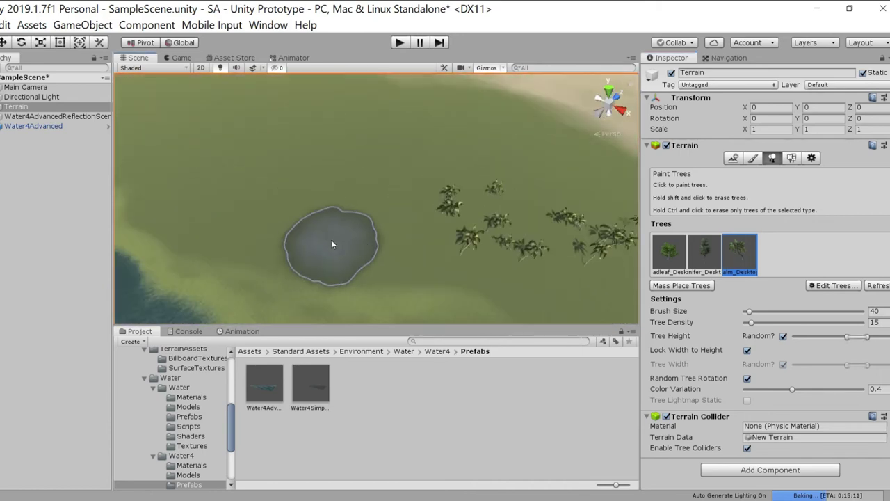
pyautogui.moveTo(393, 235)
pyautogui.mouseDown()
pyautogui.moveTo(375, 164)
pyautogui.moveTo(365, 167)
pyautogui.mouseUp()
# Inspect the palm planting along both riverbanks and at the water's edge
pyautogui.moveTo(487, 201); pyautogui.dragTo(320, 212, button='right')
pyautogui.moveTo(473, 245)
pyautogui.mouseDown(button='right')
pyautogui.moveTo(322, 199)
pyautogui.moveTo(329, 185)
pyautogui.mouseUp(button='right')
pyautogui.scroll(8, 396, 185)
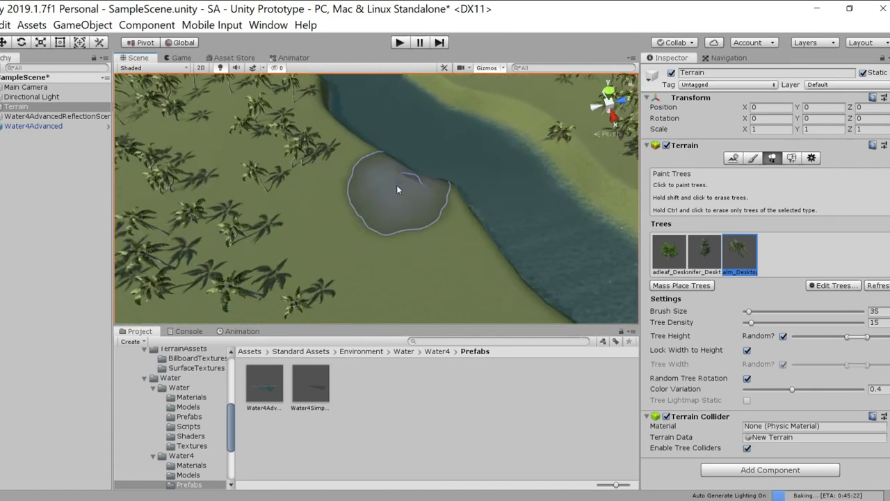
pyautogui.moveTo(400, 195)
pyautogui.mouseDown(button='middle')
pyautogui.moveTo(316, 201)
pyautogui.moveTo(287, 193)
pyautogui.moveTo(368, 193)
pyautogui.moveTo(403, 165)
pyautogui.mouseUp(button='middle')
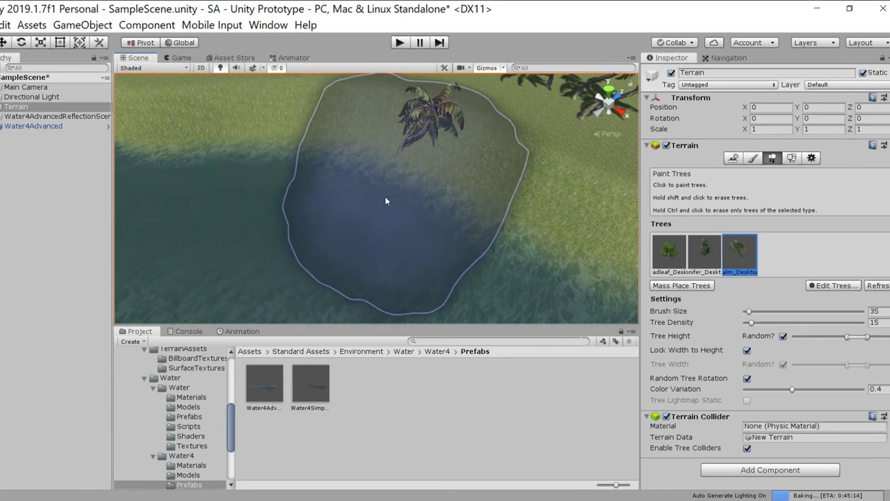
pyautogui.moveTo(388, 201); pyautogui.dragTo(99, 185, button='middle')
pyautogui.scroll(-6, 189, 211)
pyautogui.keyDown('alt'); pyautogui.moveTo(342, 208); pyautogui.dragTo(159, 200); pyautogui.keyUp('alt')
pyautogui.moveTo(160, 200); pyautogui.dragTo(351, 223, button='middle')
pyautogui.moveTo(352, 225)
pyautogui.mouseDown(button='right')
pyautogui.moveTo(139, 248)
pyautogui.moveTo(264, 295)
pyautogui.mouseUp(button='right')
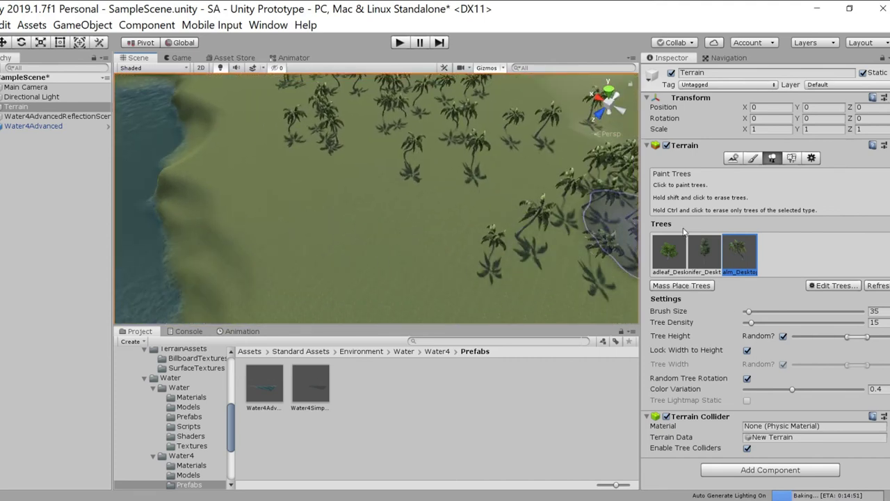
# Set the tree brush size to 27 and plant more palms on the open grass beside the river
pyautogui.click(360, 246)
pyautogui.moveTo(220, 202)
pyautogui.mouseDown(button='right')
pyautogui.moveTo(312, 221)
pyautogui.moveTo(341, 195)
pyautogui.moveTo(373, 213)
pyautogui.moveTo(324, 223)
pyautogui.mouseUp(button='right')
pyautogui.scroll(-5, 298, 189)
pyautogui.moveTo(472, 205)
pyautogui.mouseDown(button='middle')
pyautogui.moveTo(353, 255)
pyautogui.moveTo(347, 265)
pyautogui.mouseUp(button='middle')
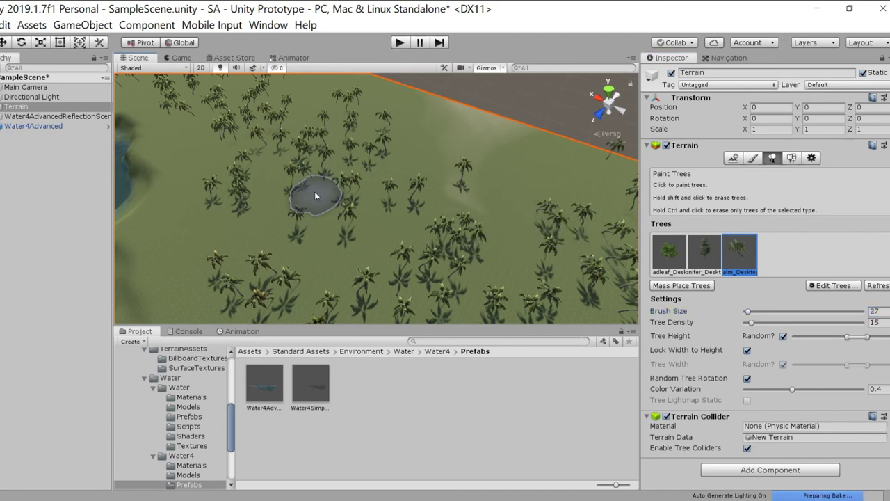
# Examine the palm planting across the whole terrain from above and at ground level, along both riverbanks and toward the sand
pyautogui.moveTo(244, 124)
pyautogui.keyDown('alt'); pyautogui.mouseDown()
pyautogui.moveTo(421, 199)
pyautogui.moveTo(480, 182)
pyautogui.moveTo(494, 241)
pyautogui.mouseUp(); pyautogui.keyUp('alt')
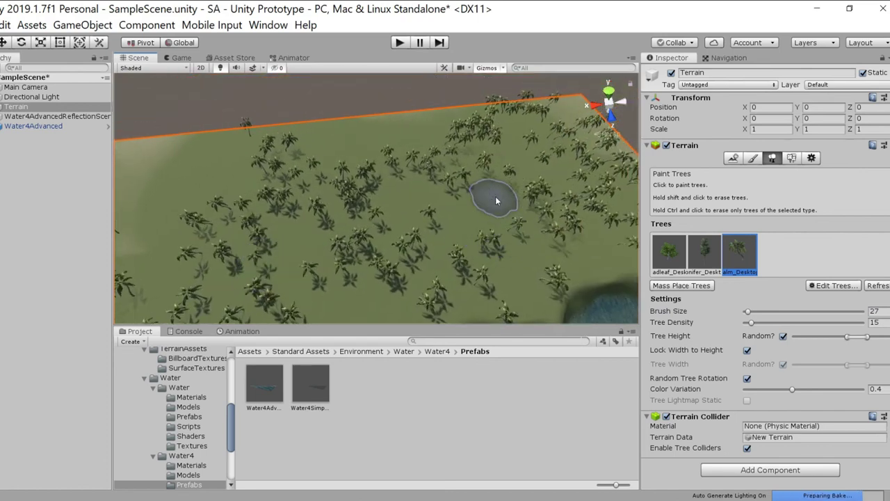
pyautogui.moveTo(327, 179); pyautogui.dragTo(527, 185, button='right')
pyautogui.moveTo(367, 171)
pyautogui.mouseDown(button='right')
pyautogui.moveTo(505, 197)
pyautogui.moveTo(550, 268)
pyautogui.mouseUp(button='right')
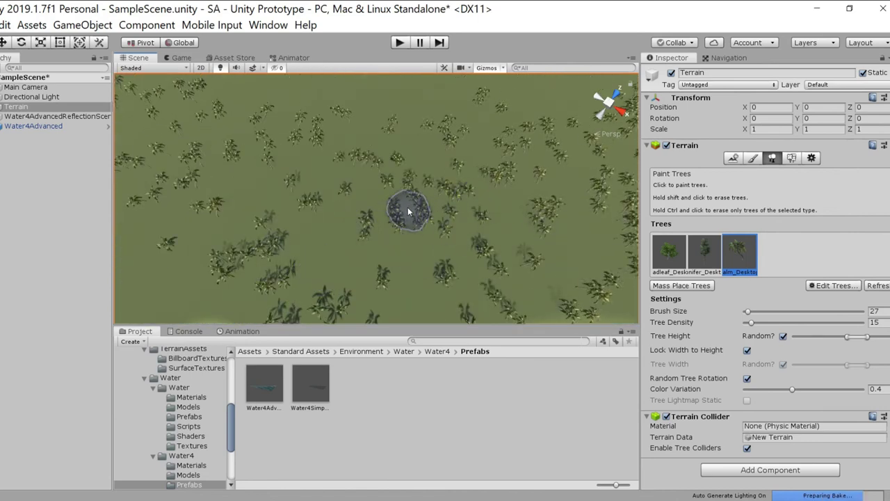
pyautogui.moveTo(409, 211); pyautogui.dragTo(203, 207, button='middle')
pyautogui.moveTo(234, 253)
pyautogui.mouseDown(button='right')
pyautogui.moveTo(412, 231)
pyautogui.moveTo(593, 130)
pyautogui.mouseUp(button='right')
pyautogui.click(608, 133)
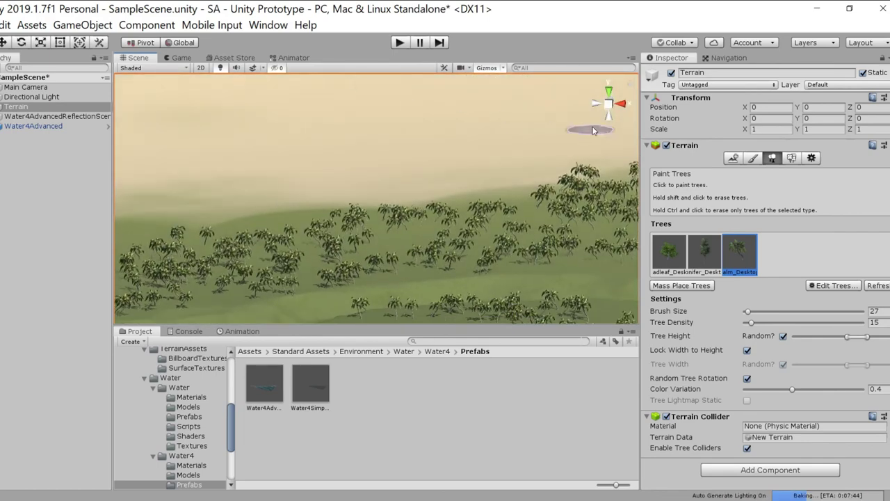
pyautogui.click(612, 104)
pyautogui.keyDown('alt'); pyautogui.moveTo(602, 136); pyautogui.dragTo(0, 117); pyautogui.keyUp('alt')
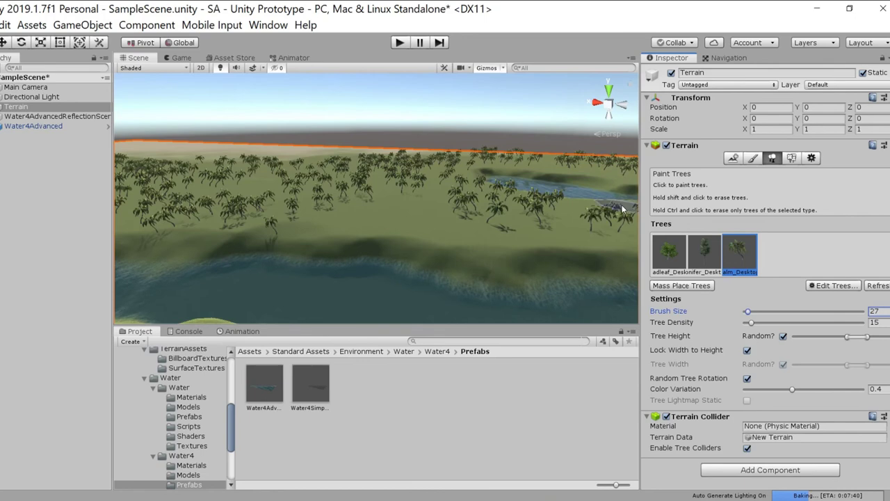
pyautogui.keyDown('alt'); pyautogui.moveTo(422, 174); pyautogui.dragTo(171, 193); pyautogui.keyUp('alt')
pyautogui.keyDown('alt'); pyautogui.moveTo(550, 236); pyautogui.dragTo(310, 200); pyautogui.keyUp('alt')
pyautogui.moveTo(309, 199); pyautogui.dragTo(441, 252, button='right')
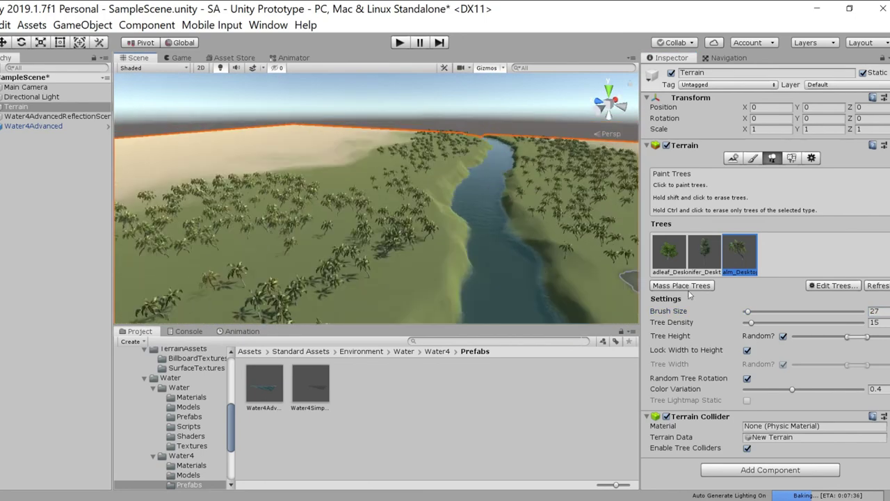
pyautogui.moveTo(320, 218); pyautogui.dragTo(887, 220, button='right')
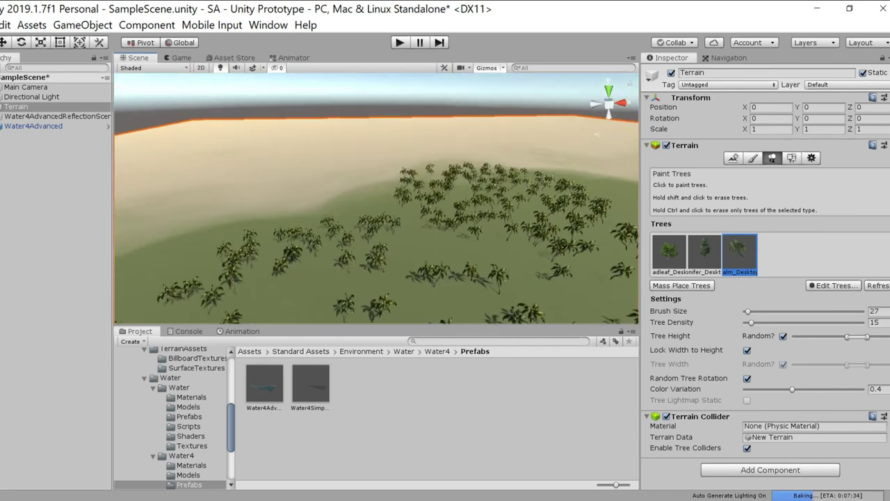
# Set up the Set Height terrain tool for the sandy corner with height 350 and the solid round builtin_brush_1
pyautogui.moveTo(467, 189); pyautogui.dragTo(254, 237, button='right')
pyautogui.moveTo(408, 237); pyautogui.dragTo(507, 198, button='right')
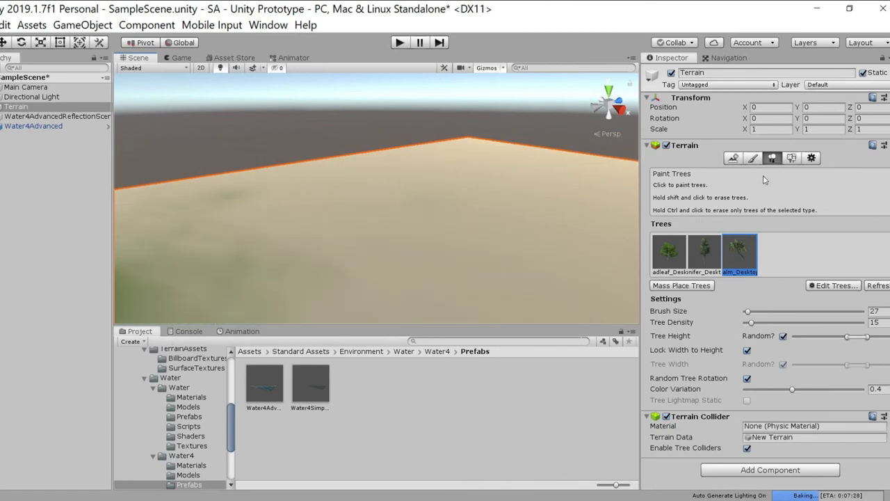
pyautogui.click(752, 160)
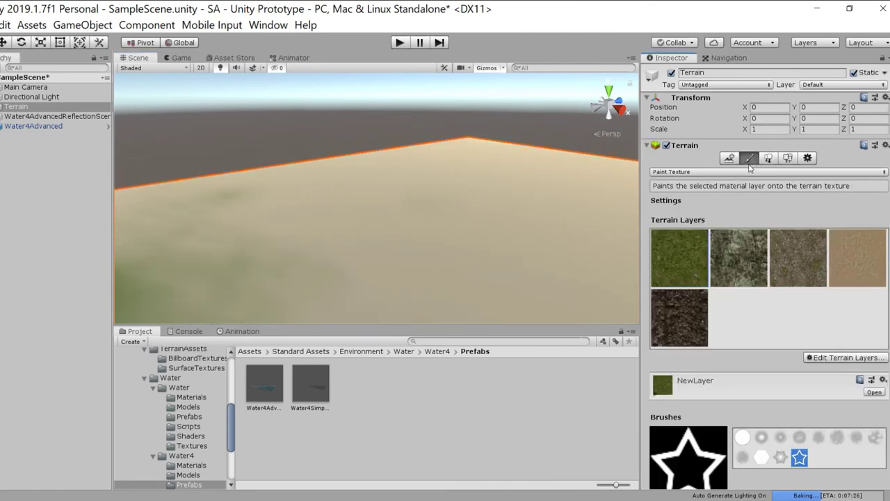
pyautogui.click(703, 173)
pyautogui.click(685, 217)
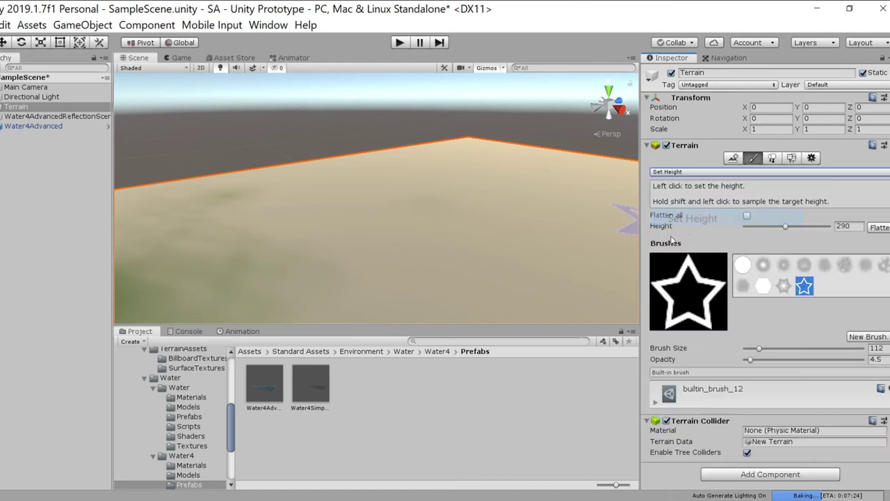
pyautogui.click(857, 228)
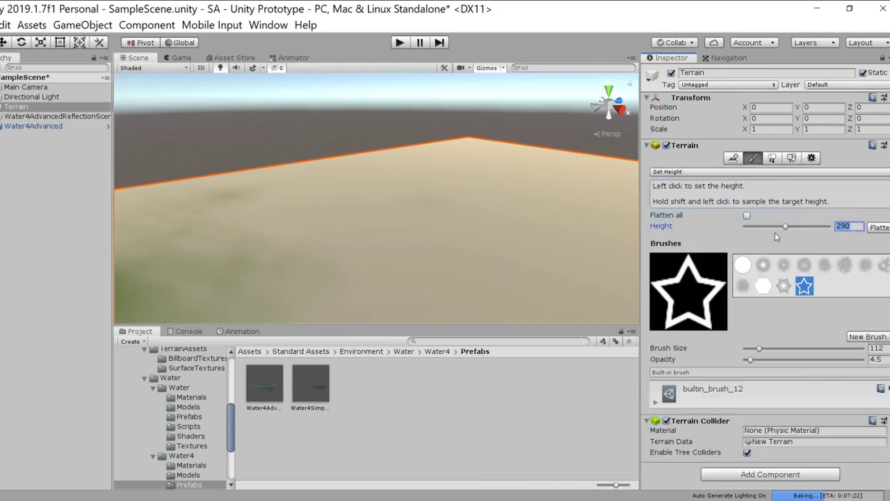
pyautogui.write('350')
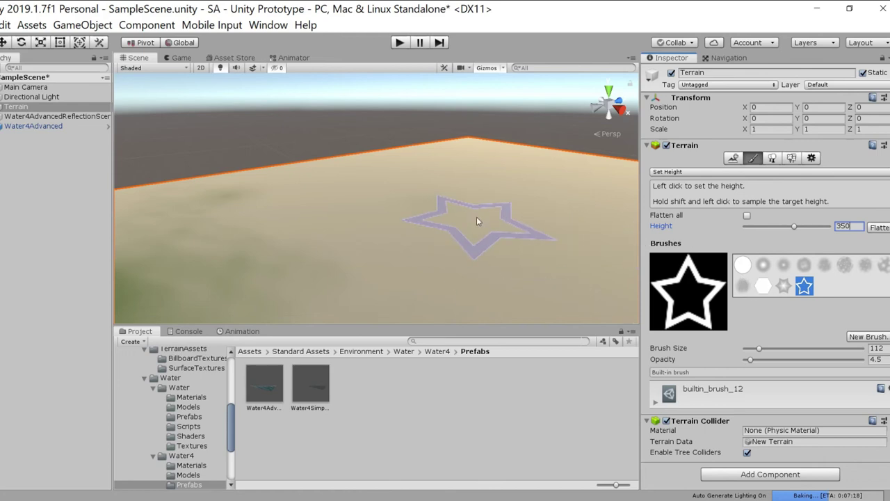
pyautogui.click(765, 267)
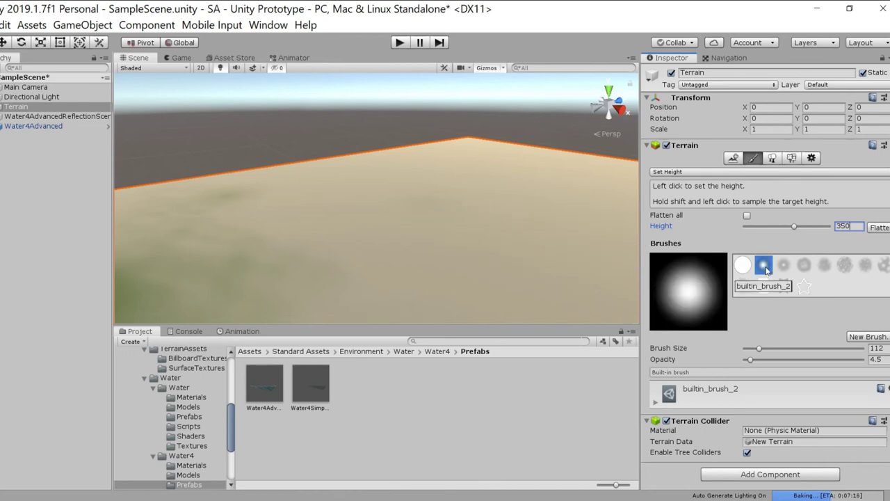
pyautogui.click(743, 268)
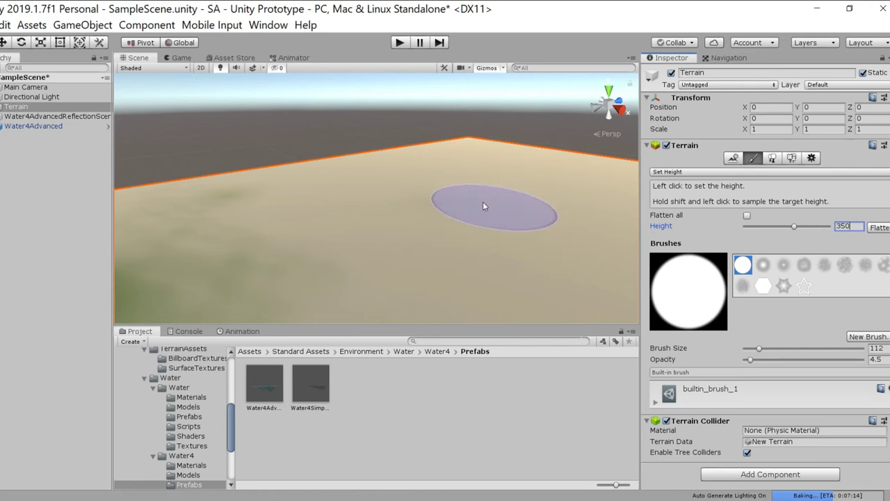
# Raise low ripples across the sandy corner, reducing the brush size to 73 for the further strokes
pyautogui.moveTo(371, 214); pyautogui.dragTo(499, 221, button='right')
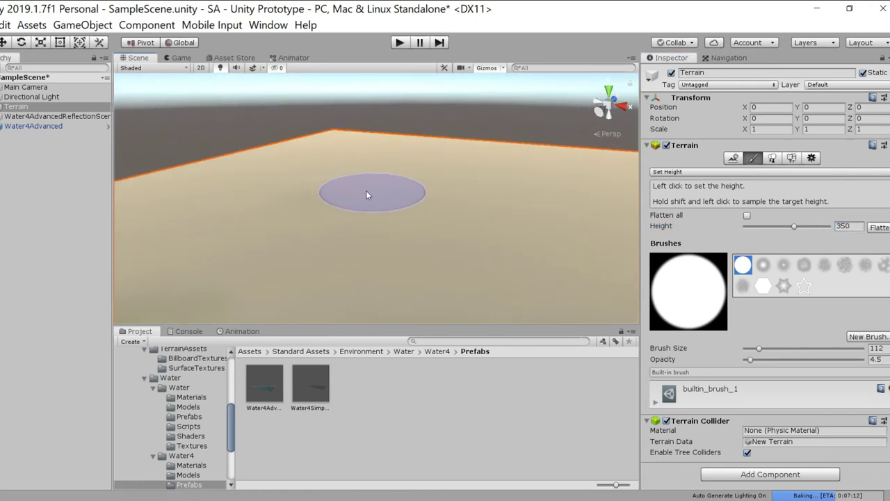
pyautogui.moveTo(373, 184)
pyautogui.mouseDown()
pyautogui.moveTo(317, 192)
pyautogui.moveTo(461, 193)
pyautogui.moveTo(332, 202)
pyautogui.moveTo(420, 186)
pyautogui.moveTo(269, 193)
pyautogui.moveTo(336, 191)
pyautogui.mouseUp()
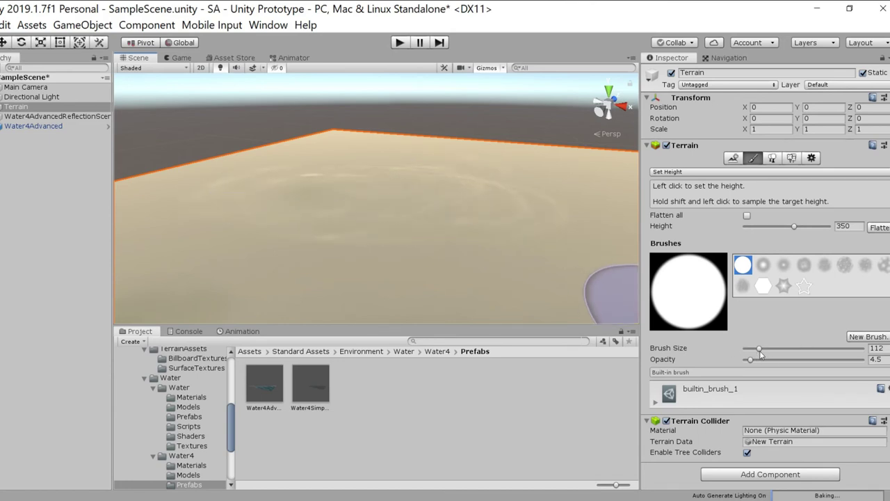
pyautogui.moveTo(758, 354); pyautogui.dragTo(753, 353)
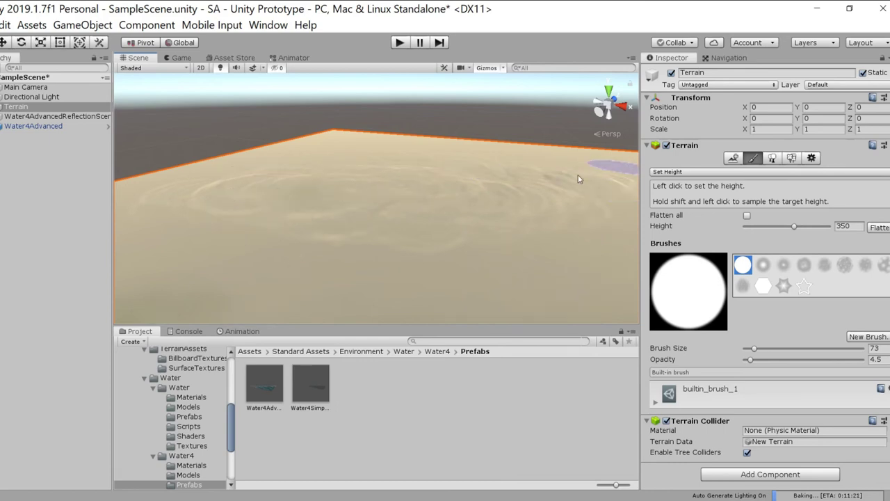
pyautogui.moveTo(565, 185); pyautogui.dragTo(308, 218, button='middle')
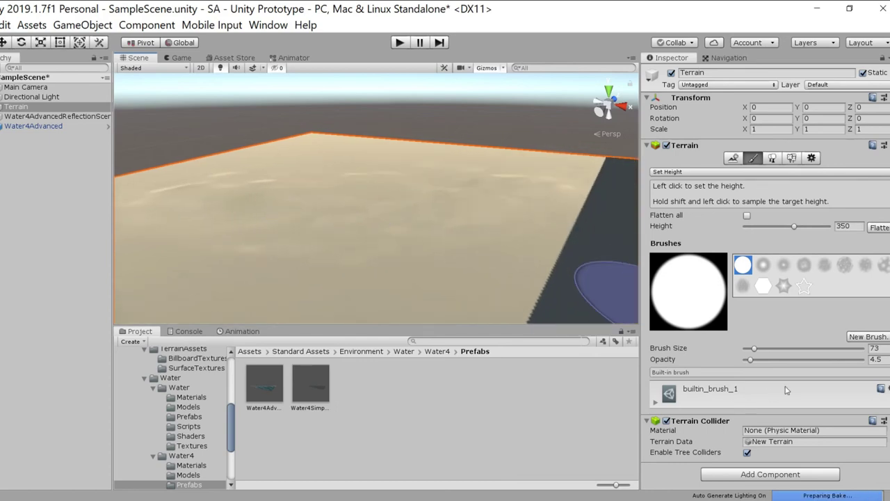
# Increase the brush opacity to 14.3 and raise a row of mounds across the sandy area
pyautogui.moveTo(749, 360); pyautogui.dragTo(762, 360)
pyautogui.moveTo(457, 231)
pyautogui.mouseDown()
pyautogui.moveTo(396, 208)
pyautogui.moveTo(598, 167)
pyautogui.moveTo(402, 203)
pyautogui.moveTo(142, 200)
pyautogui.moveTo(329, 180)
pyautogui.mouseUp()
pyautogui.moveTo(210, 190)
pyautogui.mouseDown()
pyautogui.moveTo(378, 212)
pyautogui.moveTo(574, 174)
pyautogui.mouseUp()
pyautogui.moveTo(414, 204)
pyautogui.mouseDown()
pyautogui.moveTo(122, 215)
pyautogui.moveTo(408, 234)
pyautogui.moveTo(149, 215)
pyautogui.moveTo(444, 191)
pyautogui.mouseUp()
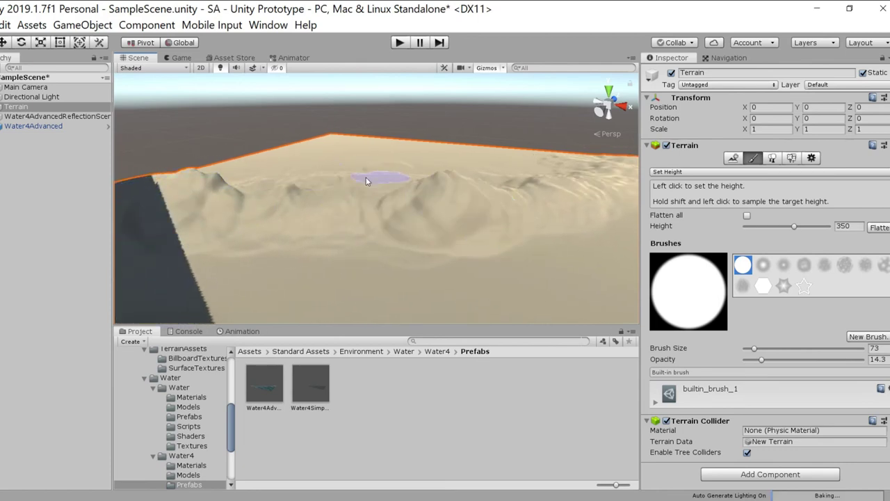
# Fill the gaps between the sand mounds and raise taller peaks behind them toward the terrain's far edge
pyautogui.moveTo(366, 178); pyautogui.dragTo(264, 178)
pyautogui.moveTo(434, 162)
pyautogui.mouseDown()
pyautogui.moveTo(451, 172)
pyautogui.moveTo(411, 168)
pyautogui.moveTo(527, 157)
pyautogui.mouseUp()
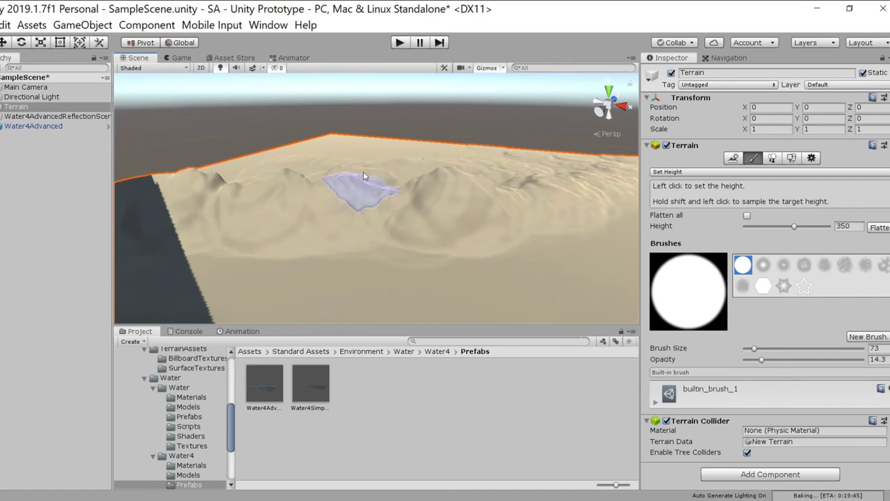
pyautogui.click(473, 148)
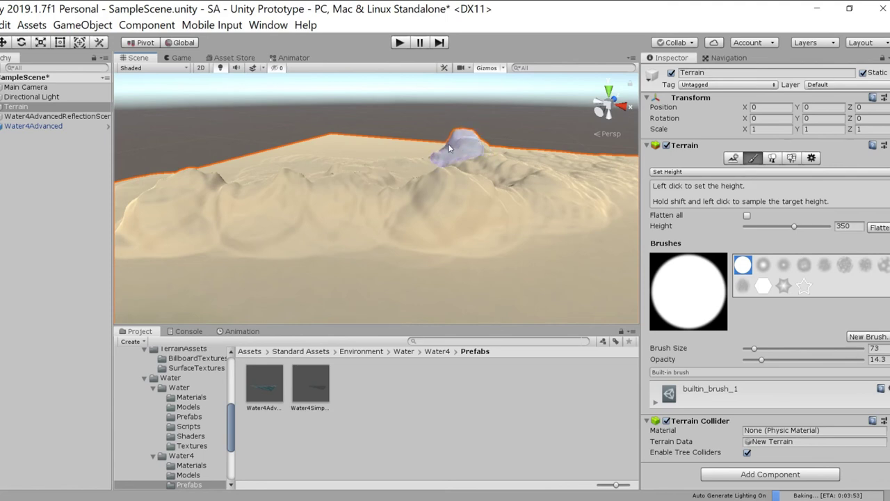
pyautogui.moveTo(428, 161); pyautogui.dragTo(383, 311, button='middle')
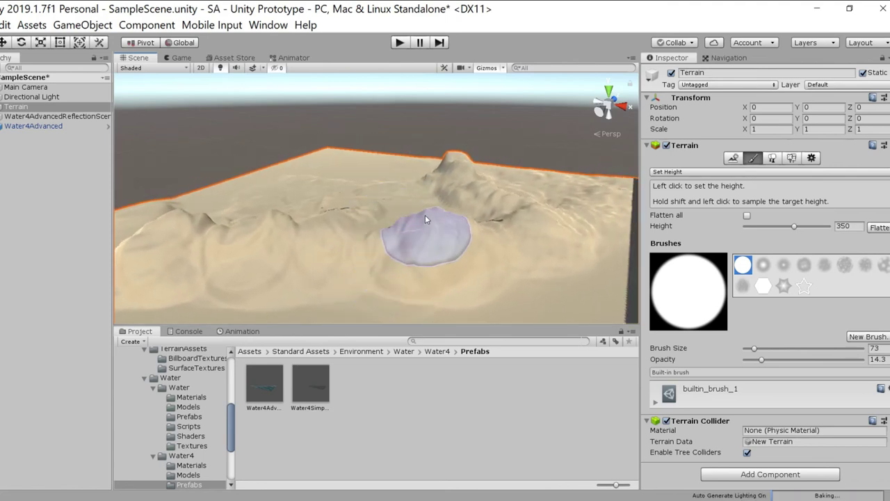
pyautogui.click(411, 168)
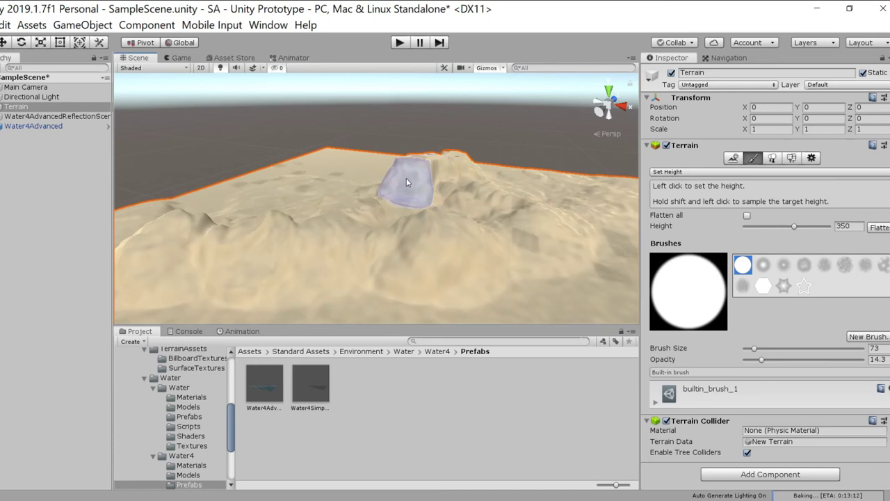
# Raise a steep, flat-topped plateau in the sand behind the front row of hills
pyautogui.moveTo(407, 199)
pyautogui.mouseDown(button='middle')
pyautogui.moveTo(343, 260)
pyautogui.moveTo(391, 242)
pyautogui.moveTo(380, 223)
pyautogui.mouseUp(button='middle')
pyautogui.moveTo(394, 237)
pyautogui.mouseDown(button='right')
pyautogui.moveTo(311, 257)
pyautogui.moveTo(348, 243)
pyautogui.mouseUp(button='right')
pyautogui.keyDown('alt'); pyautogui.moveTo(460, 211); pyautogui.dragTo(188, 289); pyautogui.keyUp('alt')
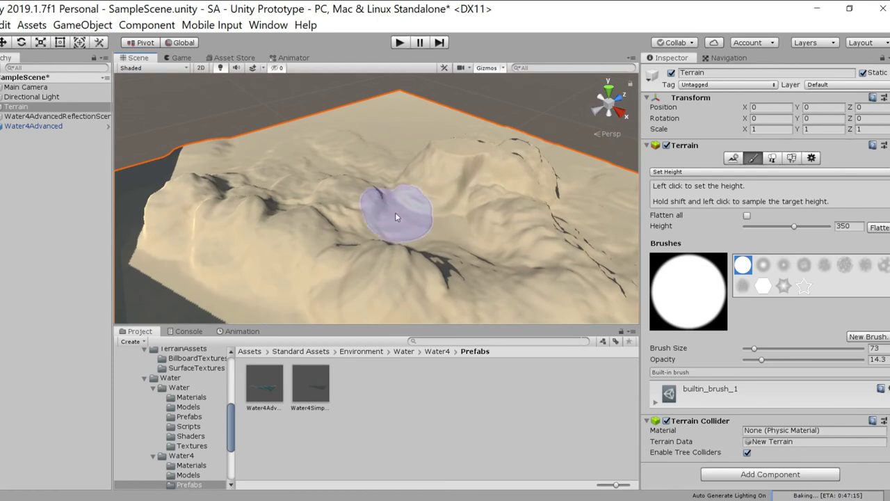
pyautogui.moveTo(436, 167); pyautogui.dragTo(440, 142)
pyautogui.moveTo(354, 179)
pyautogui.keyDown('alt'); pyautogui.mouseDown()
pyautogui.moveTo(258, 278)
pyautogui.moveTo(374, 168)
pyautogui.mouseUp(); pyautogui.keyUp('alt')
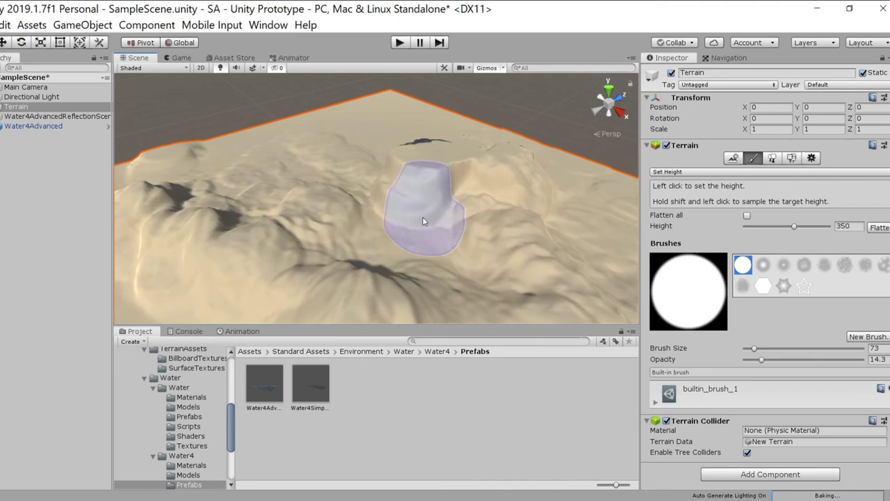
# Build up the ridge beside the plateau into higher, steeper sand slopes
pyautogui.moveTo(499, 211)
pyautogui.mouseDown()
pyautogui.moveTo(512, 206)
pyautogui.moveTo(505, 185)
pyautogui.moveTo(554, 270)
pyautogui.moveTo(533, 202)
pyautogui.mouseUp()
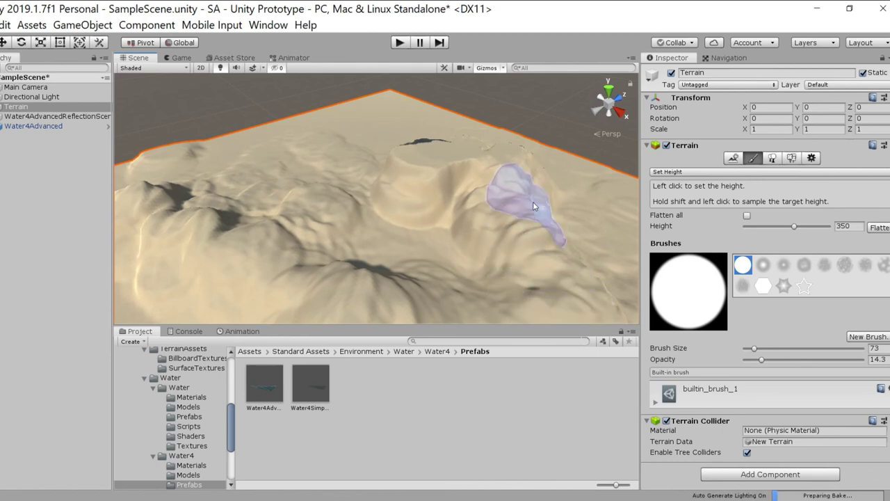
pyautogui.moveTo(378, 310); pyautogui.dragTo(328, 279, button='right')
pyautogui.moveTo(335, 186); pyautogui.dragTo(577, 312, button='right')
pyautogui.moveTo(346, 229); pyautogui.dragTo(262, 141, button='right')
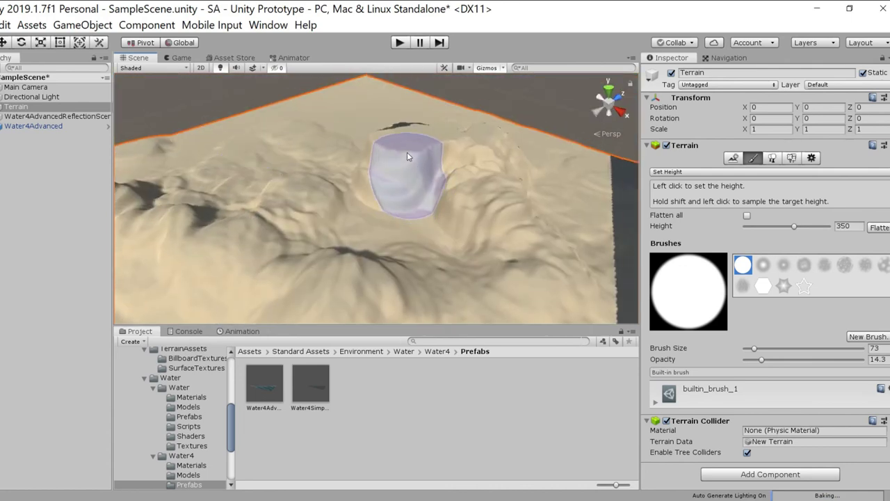
pyautogui.moveTo(422, 221); pyautogui.dragTo(475, 243, button='right')
pyautogui.moveTo(474, 243)
pyautogui.keyDown('alt'); pyautogui.mouseDown()
pyautogui.moveTo(368, 234)
pyautogui.moveTo(318, 218)
pyautogui.mouseUp(); pyautogui.keyUp('alt')
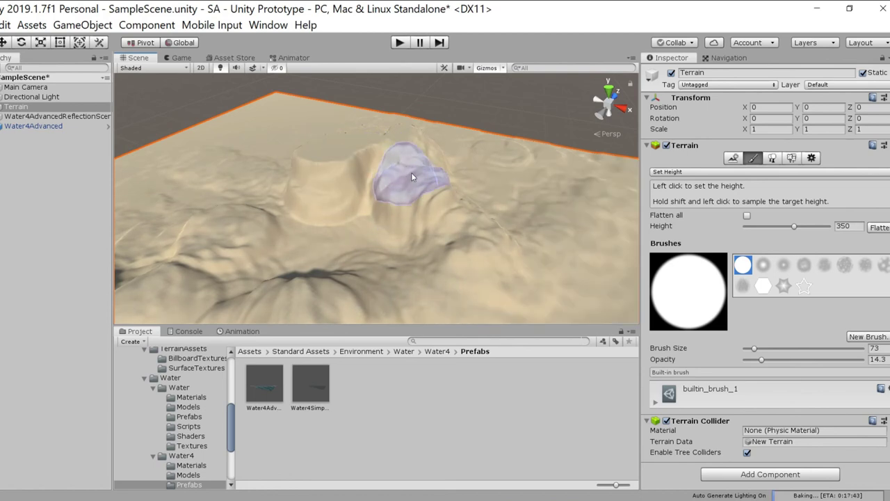
# Paint a narrow path of the NewLayer 2 texture down the sand ridge, using brush size 10 and opacity 24.4
pyautogui.click(736, 173)
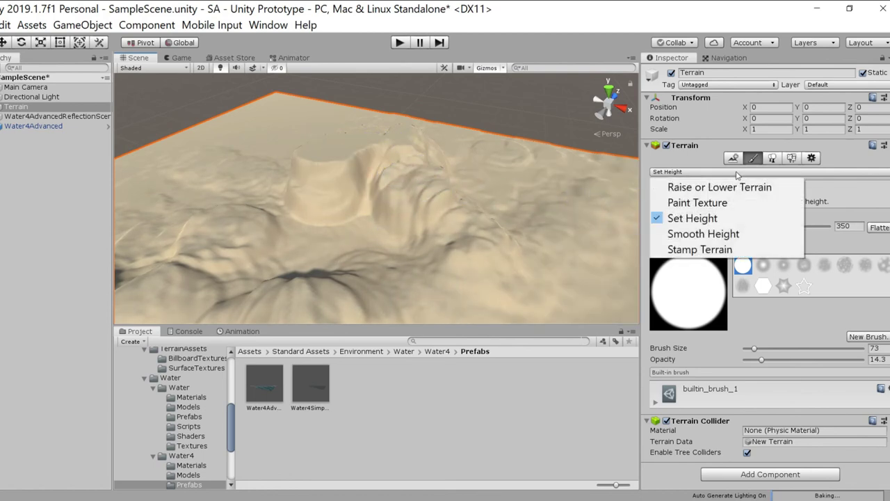
pyautogui.click(715, 171)
pyautogui.click(712, 171)
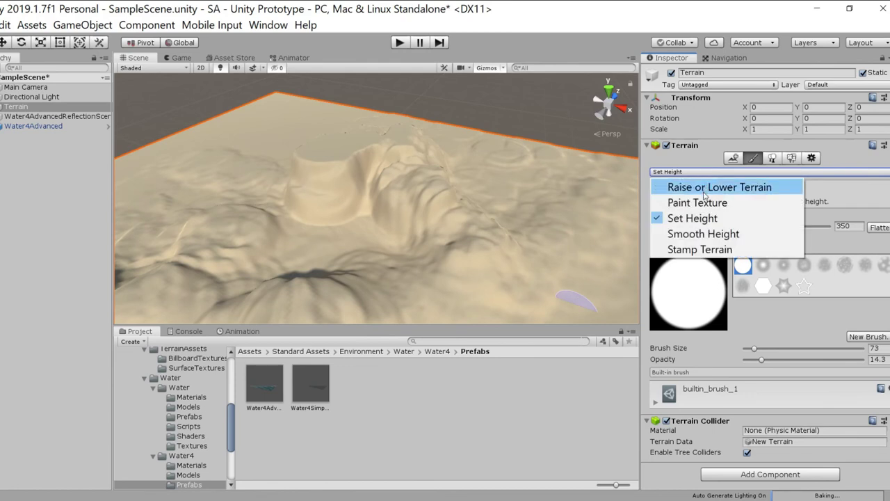
pyautogui.click(688, 203)
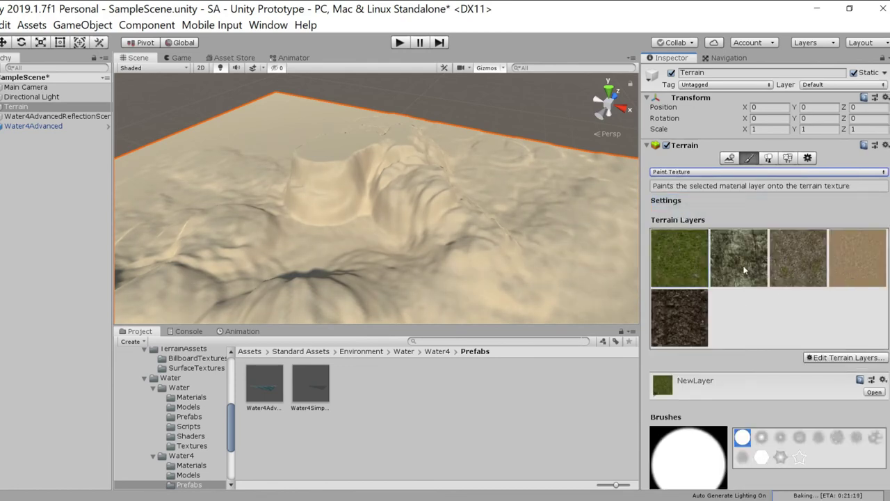
pyautogui.click(796, 257)
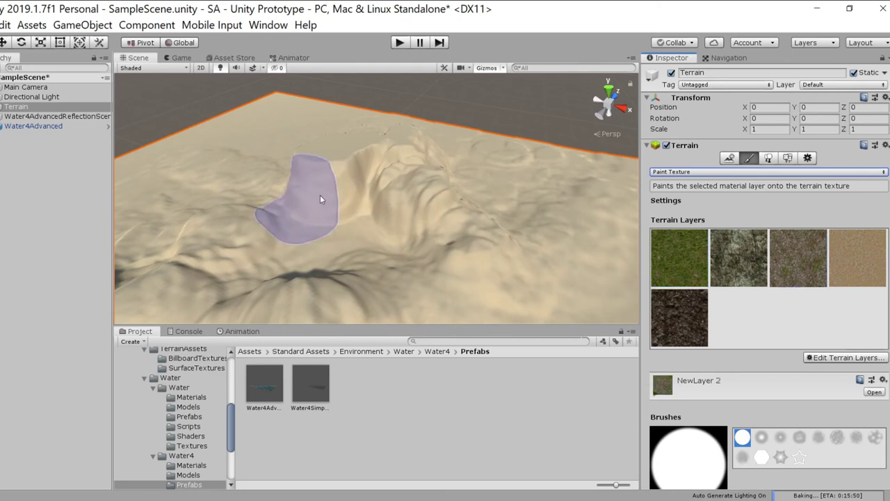
pyautogui.scroll(-5, 762, 299)
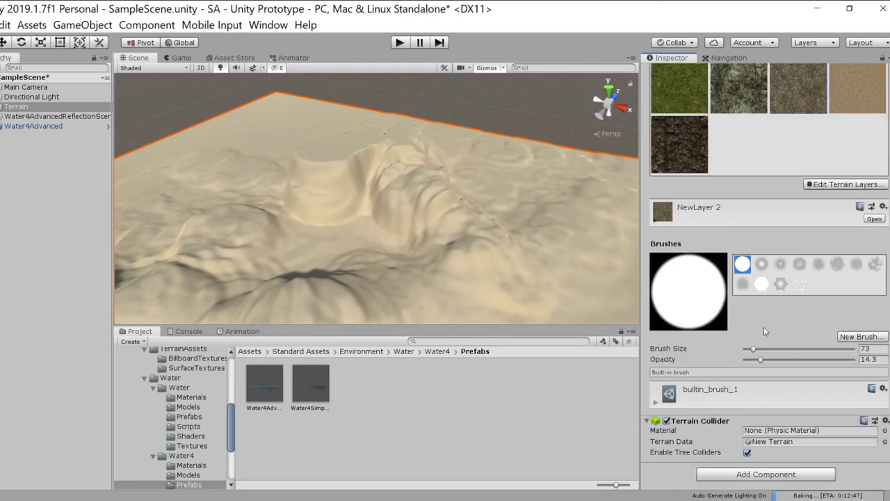
pyautogui.scroll(5, 764, 313)
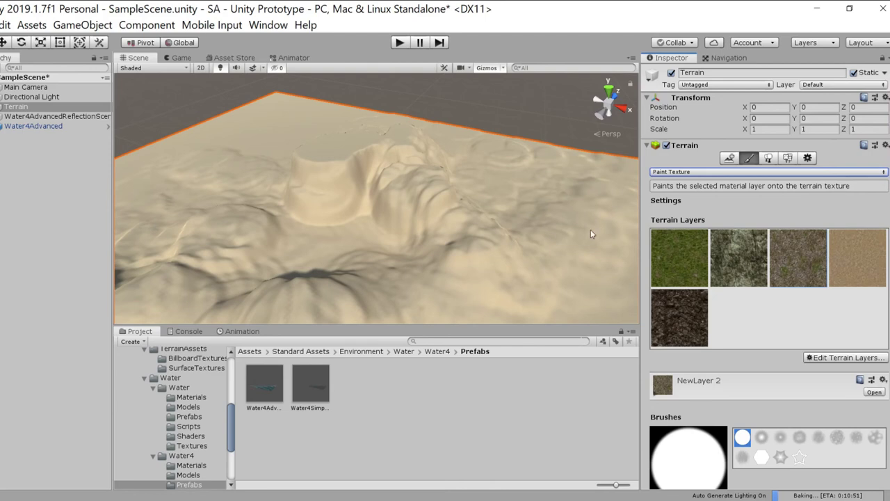
pyautogui.scroll(-5, 720, 308)
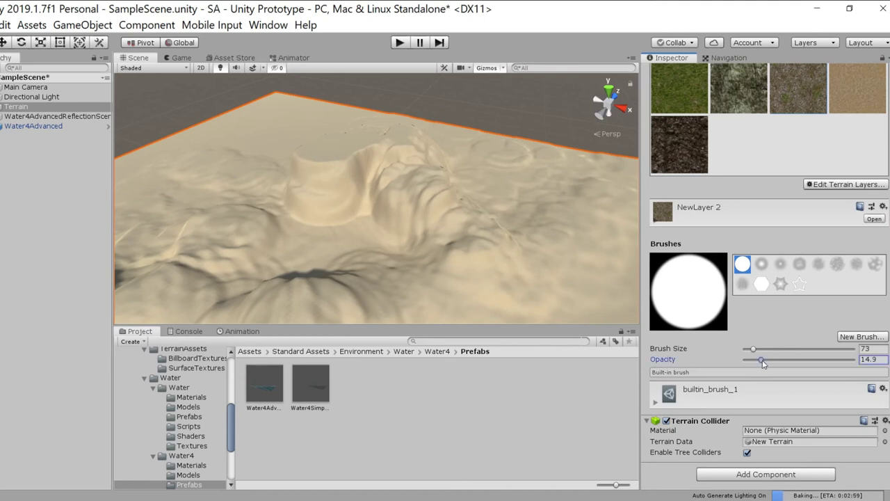
pyautogui.moveTo(753, 350); pyautogui.dragTo(748, 350)
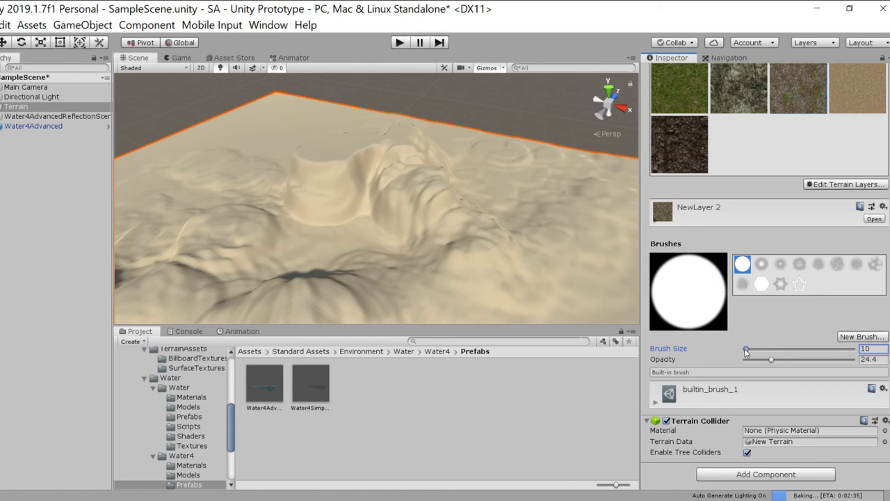
pyautogui.moveTo(405, 148); pyautogui.dragTo(412, 158)
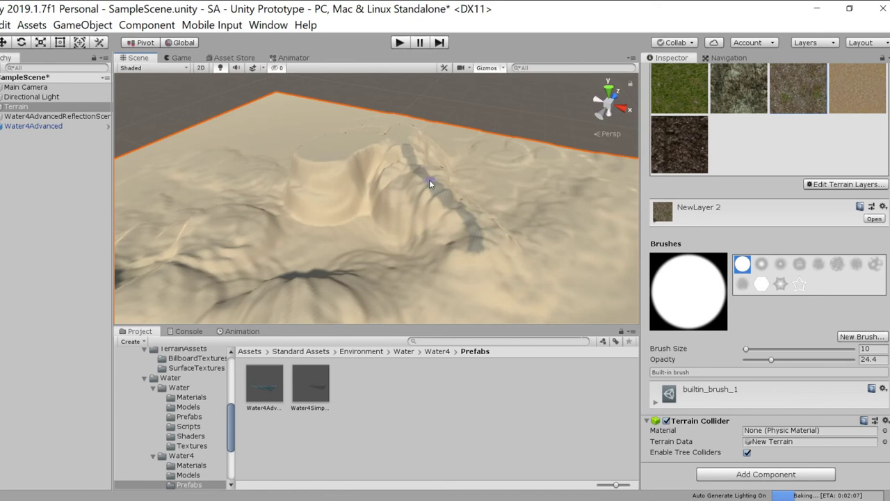
pyautogui.moveTo(428, 180)
pyautogui.mouseDown()
pyautogui.moveTo(474, 252)
pyautogui.moveTo(457, 292)
pyautogui.mouseUp()
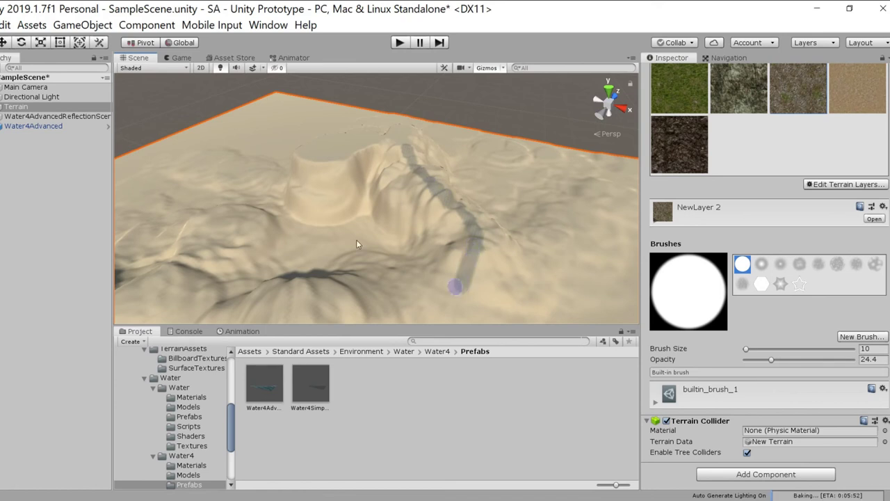
# Extend the painted path from the foot of the ridge across the flat sand toward the grass edge
pyautogui.moveTo(401, 215); pyautogui.dragTo(300, 229, button='right')
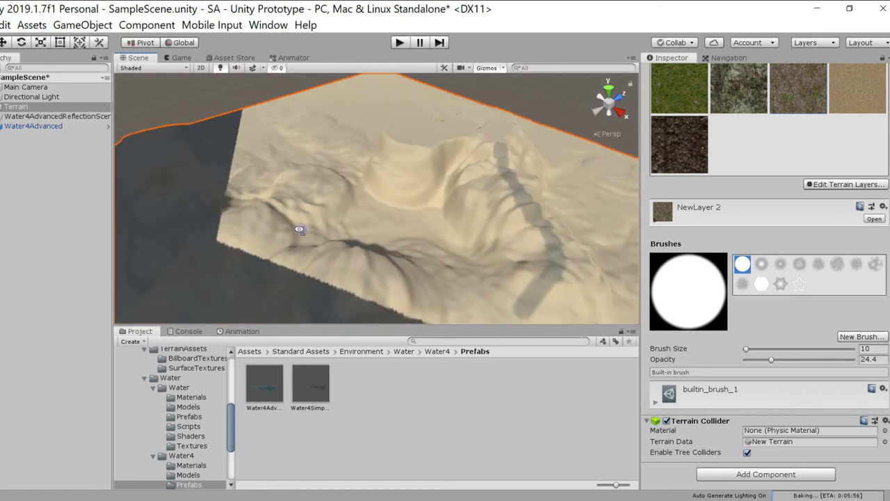
pyautogui.moveTo(471, 214); pyautogui.dragTo(389, 267, button='right')
pyautogui.moveTo(302, 104); pyautogui.dragTo(487, 252, button='right')
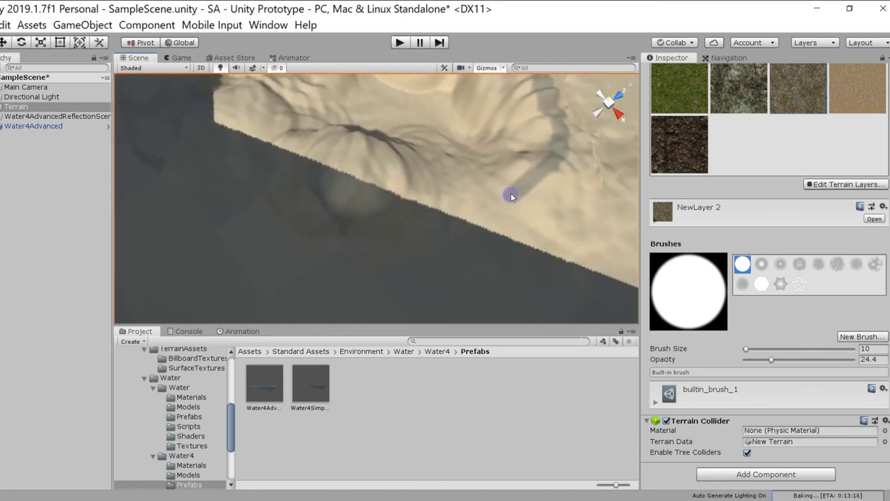
pyautogui.keyDown('alt'); pyautogui.moveTo(466, 236); pyautogui.dragTo(430, 251); pyautogui.keyUp('alt')
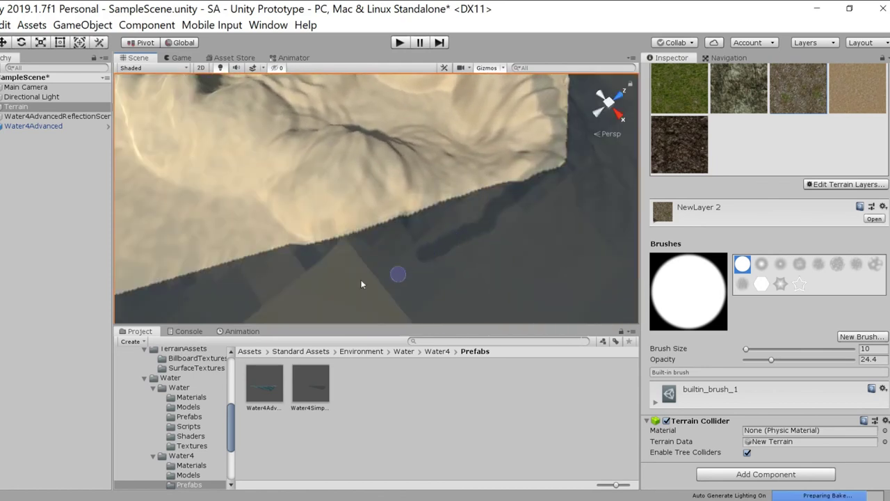
pyautogui.keyDown('alt'); pyautogui.moveTo(362, 283); pyautogui.dragTo(421, 251); pyautogui.keyUp('alt')
pyautogui.moveTo(459, 112); pyautogui.dragTo(119, 275, button='right')
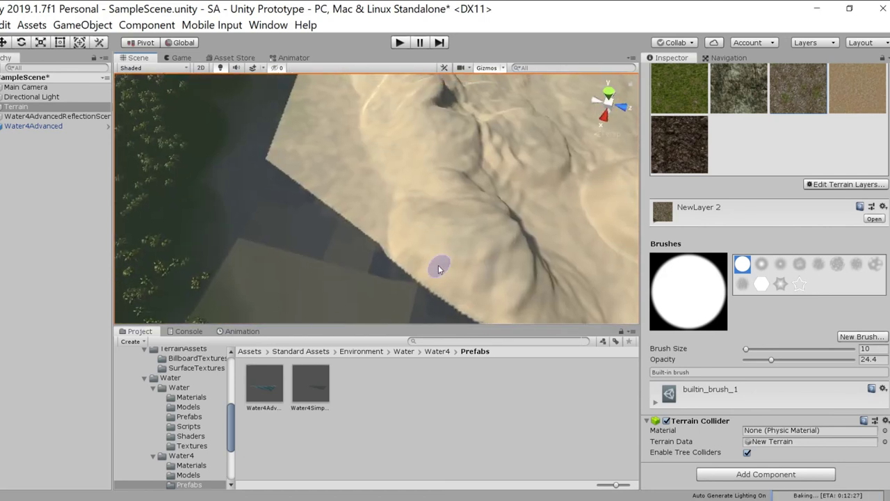
pyautogui.moveTo(439, 267); pyautogui.dragTo(209, 270, button='right')
pyautogui.moveTo(481, 260); pyautogui.dragTo(139, 292, button='right')
pyautogui.click(307, 249)
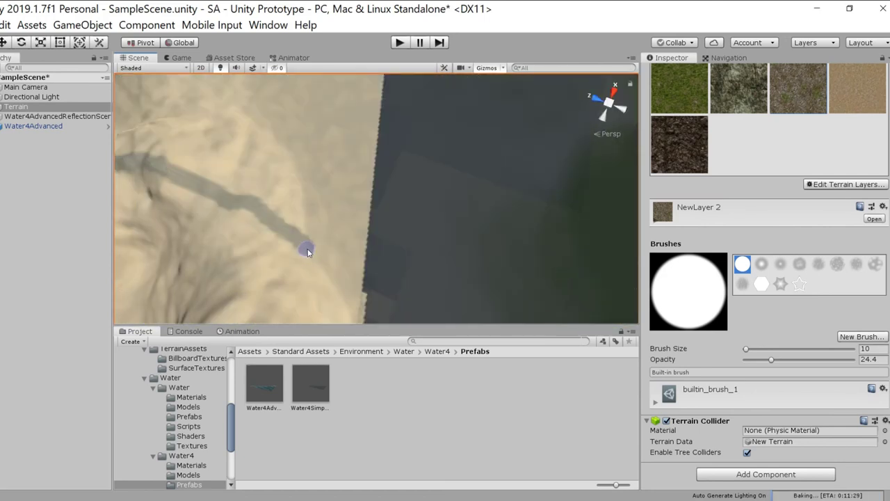
pyautogui.moveTo(353, 259); pyautogui.dragTo(404, 255)
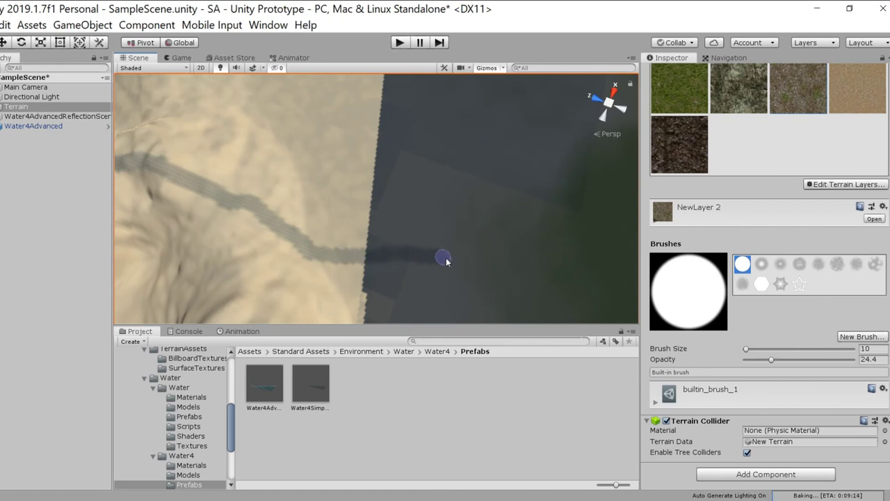
pyautogui.moveTo(473, 263); pyautogui.dragTo(467, 263)
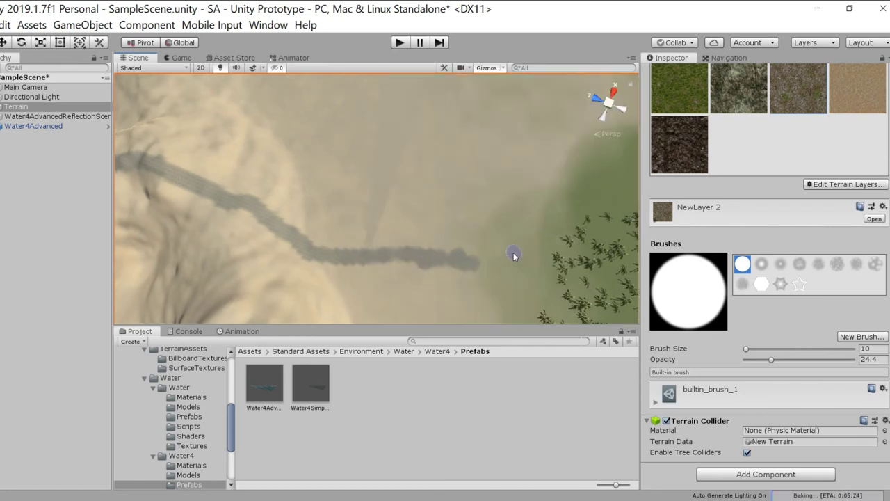
# Soften the path's end near the grass with builtin_brush_2 and builtin_brush_6 at brush size 100 and opacity 7.6
pyautogui.moveTo(772, 361); pyautogui.dragTo(763, 363)
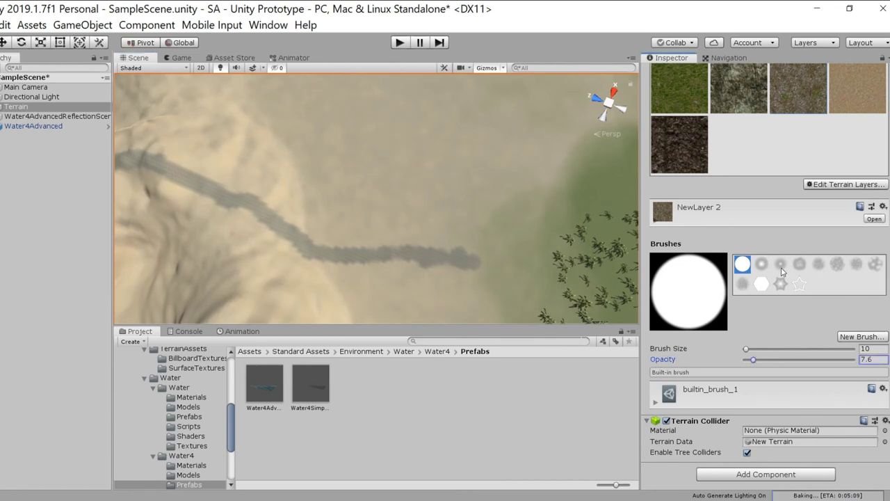
pyautogui.click(781, 266)
pyautogui.click(765, 267)
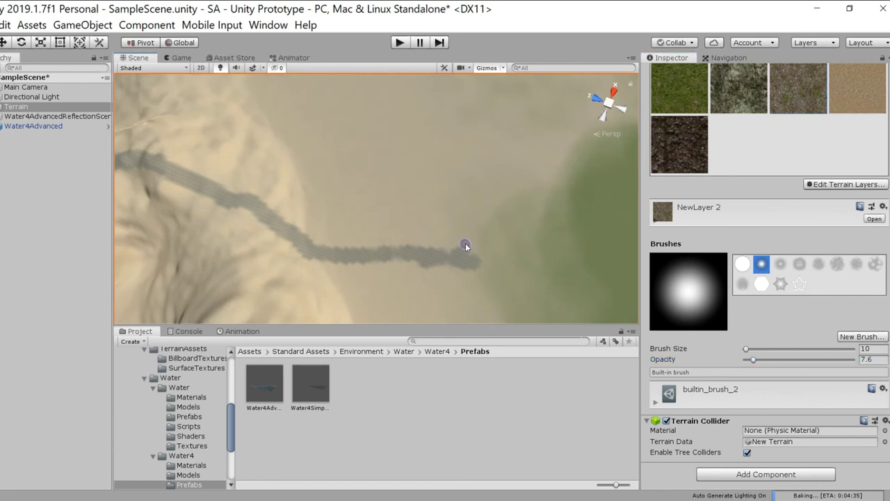
pyautogui.moveTo(748, 350); pyautogui.dragTo(752, 353)
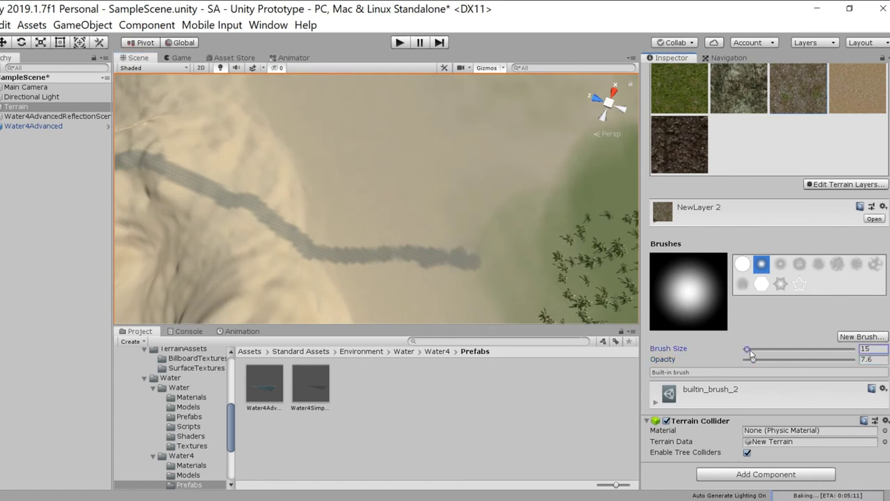
pyautogui.click(456, 246)
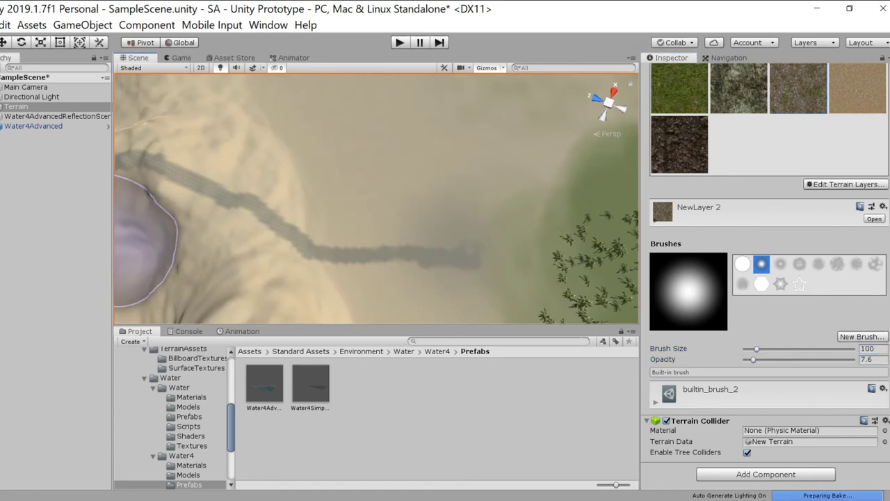
pyautogui.click(838, 264)
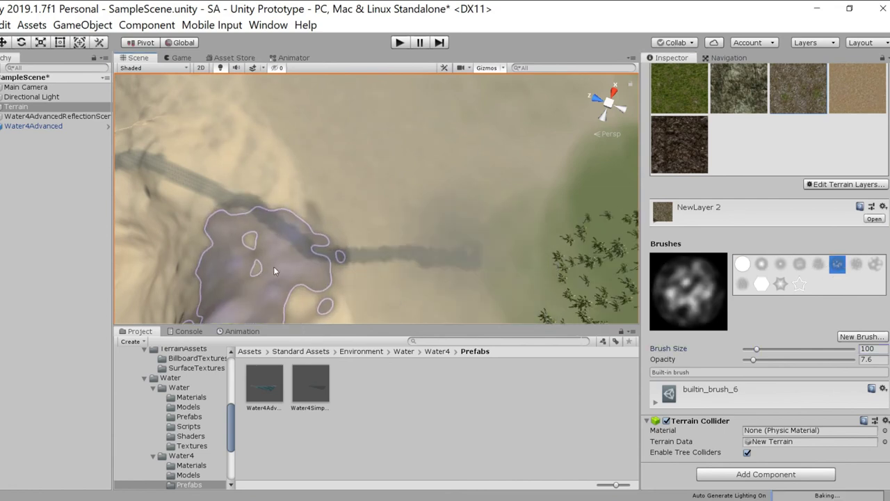
pyautogui.click(435, 245)
# Blend the path's upper end into the mountaintop sand with builtin_brush_3 at brush size 42
pyautogui.moveTo(395, 226)
pyautogui.mouseDown(button='right')
pyautogui.moveTo(344, 126)
pyautogui.moveTo(350, 169)
pyautogui.mouseUp(button='right')
pyautogui.moveTo(425, 171); pyautogui.dragTo(211, 175, button='right')
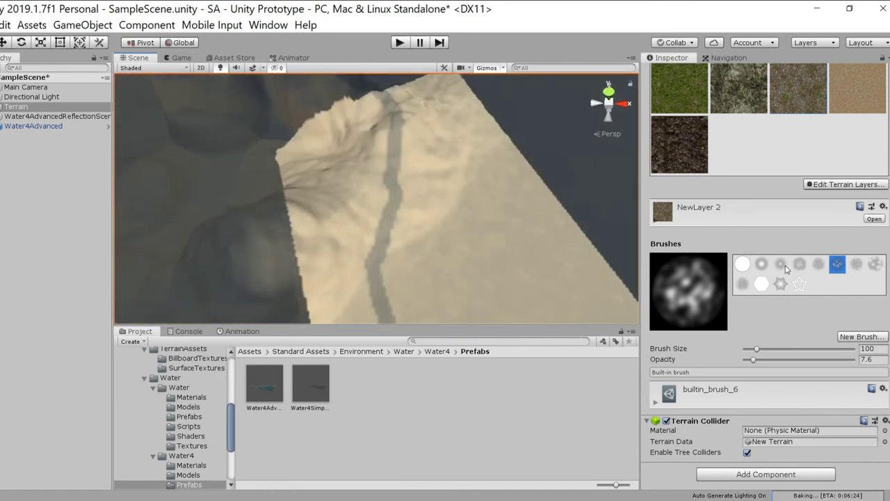
pyautogui.click(781, 265)
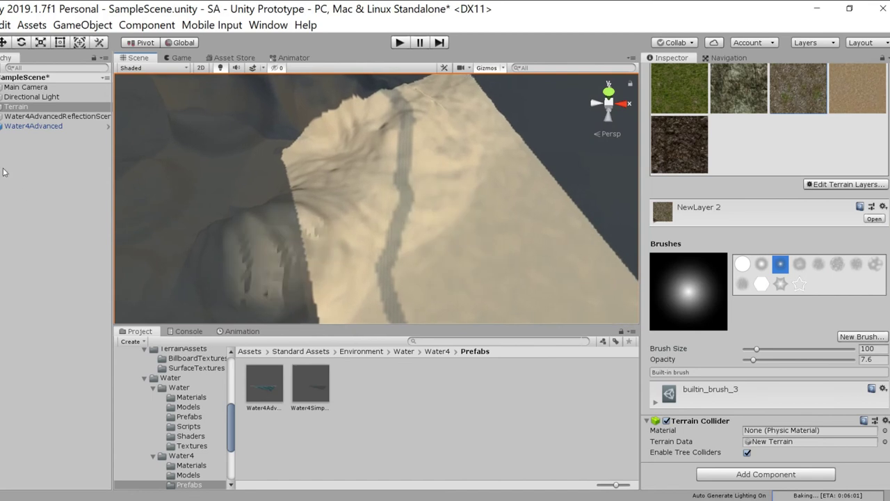
pyautogui.doubleClick(16, 106)
pyautogui.scroll(6, 389, 208)
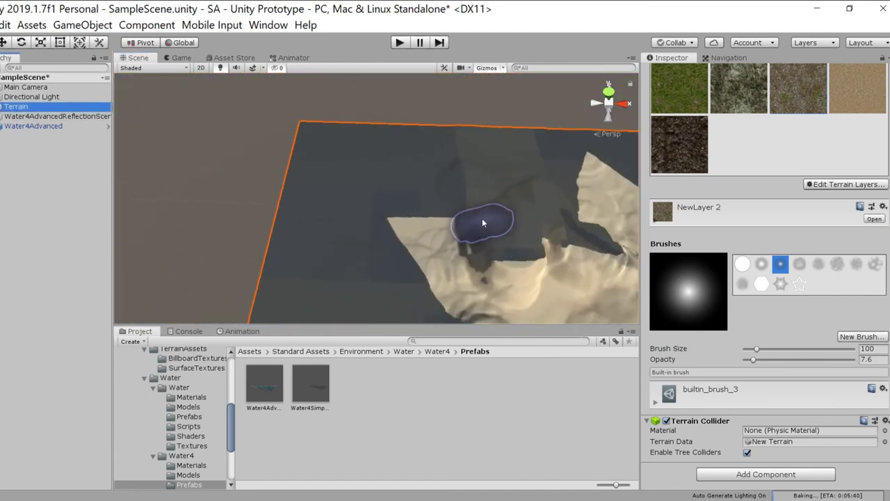
pyautogui.scroll(2, 482, 218)
pyautogui.moveTo(473, 243); pyautogui.dragTo(206, 220, button='middle')
pyautogui.scroll(1, 359, 215)
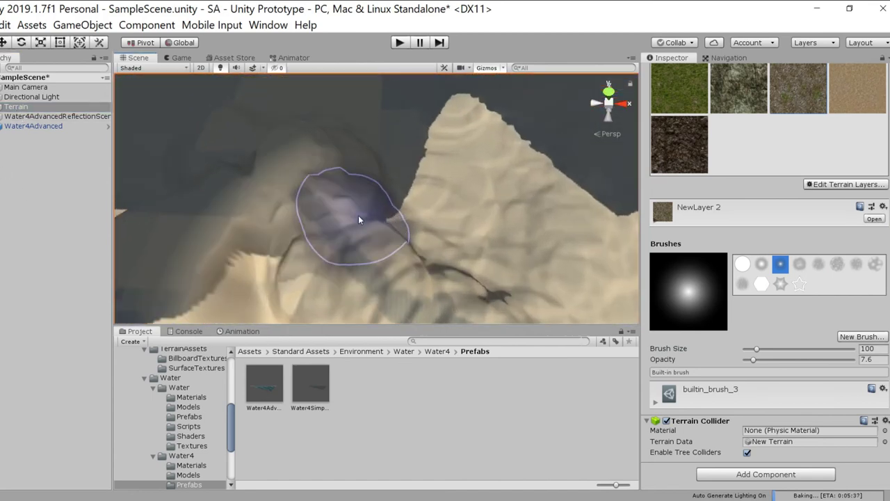
pyautogui.scroll(3, 357, 220)
pyautogui.moveTo(355, 222); pyautogui.dragTo(466, 202, button='middle')
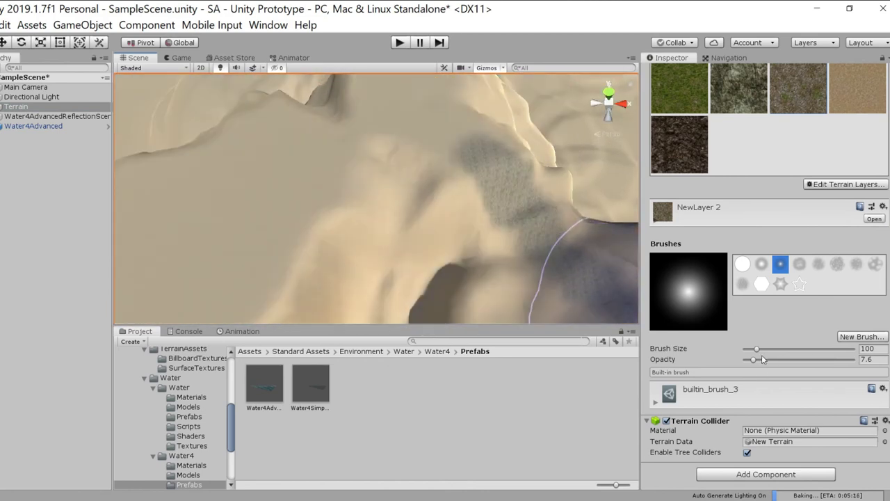
pyautogui.moveTo(757, 351); pyautogui.dragTo(752, 356)
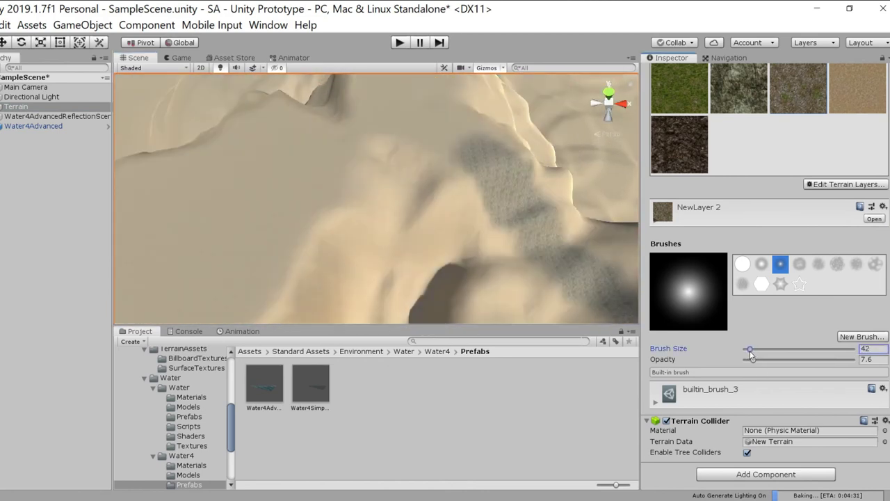
pyautogui.moveTo(453, 135)
pyautogui.mouseDown()
pyautogui.moveTo(421, 133)
pyautogui.moveTo(455, 126)
pyautogui.moveTo(446, 117)
pyautogui.mouseUp()
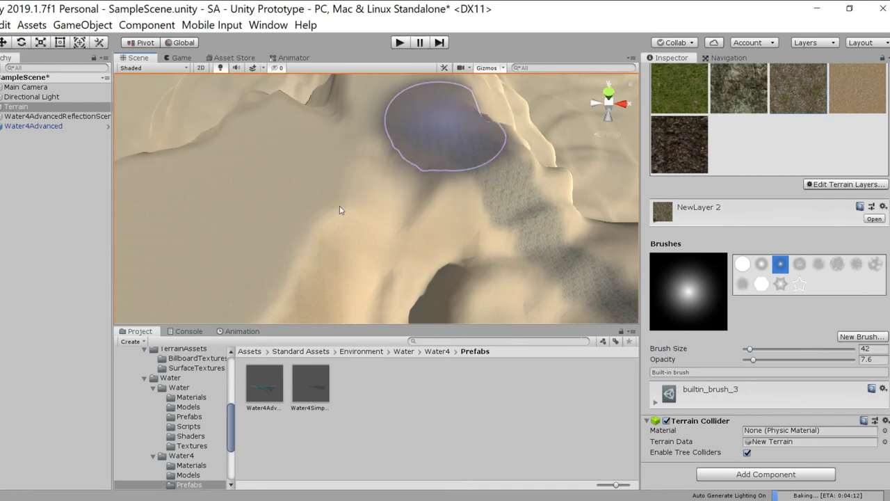
pyautogui.scroll(3, 264, 244)
pyautogui.moveTo(265, 244)
pyautogui.mouseDown(button='middle')
pyautogui.moveTo(296, 196)
pyautogui.moveTo(252, 257)
pyautogui.mouseUp(button='middle')
pyautogui.scroll(-3, 252, 256)
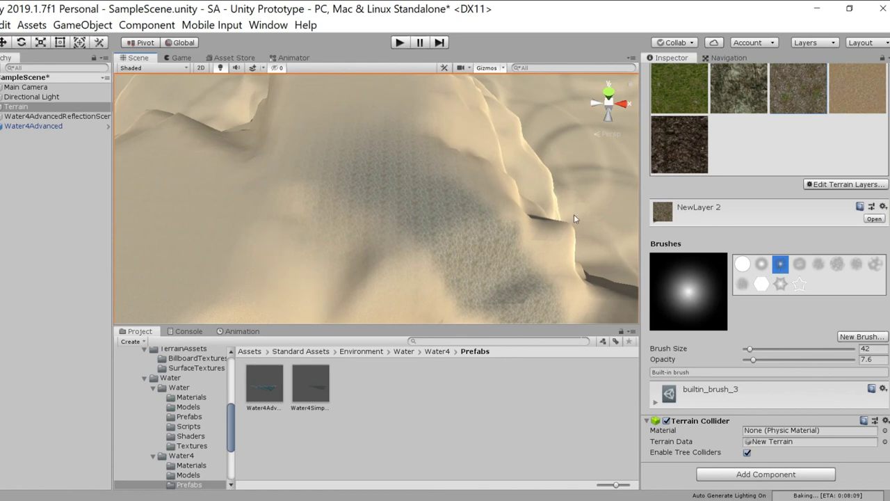
# Smooth the terrain height along the upper part of the ridge path, using builtin_brush_3 at brush size 20 and opacity 100
pyautogui.moveTo(459, 163); pyautogui.dragTo(321, 189, button='right')
pyautogui.scroll(-4, 597, 155)
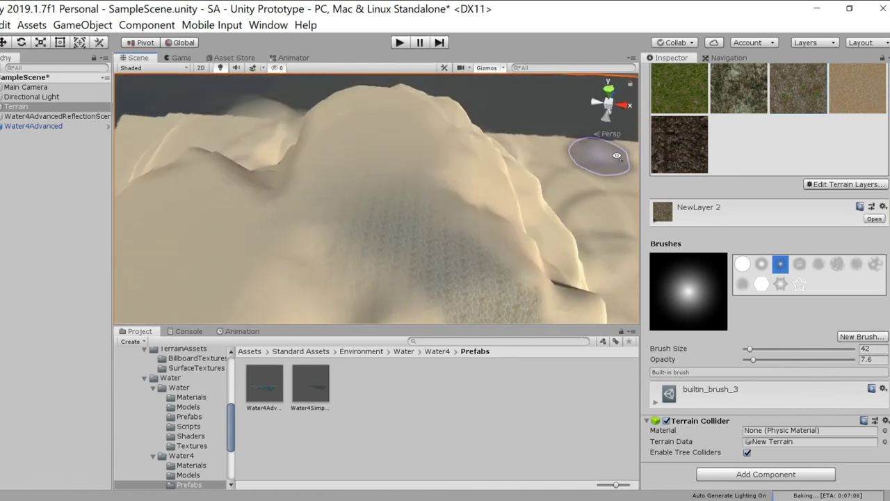
pyautogui.moveTo(597, 155); pyautogui.dragTo(508, 206, button='right')
pyautogui.moveTo(417, 223); pyautogui.dragTo(205, 240, button='middle')
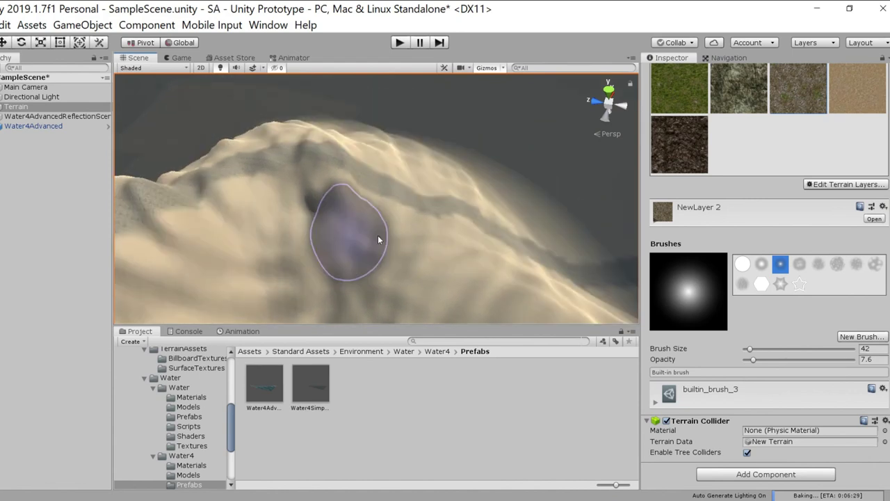
pyautogui.moveTo(355, 234); pyautogui.dragTo(183, 189, button='right')
pyautogui.moveTo(387, 224); pyautogui.dragTo(235, 222, button='middle')
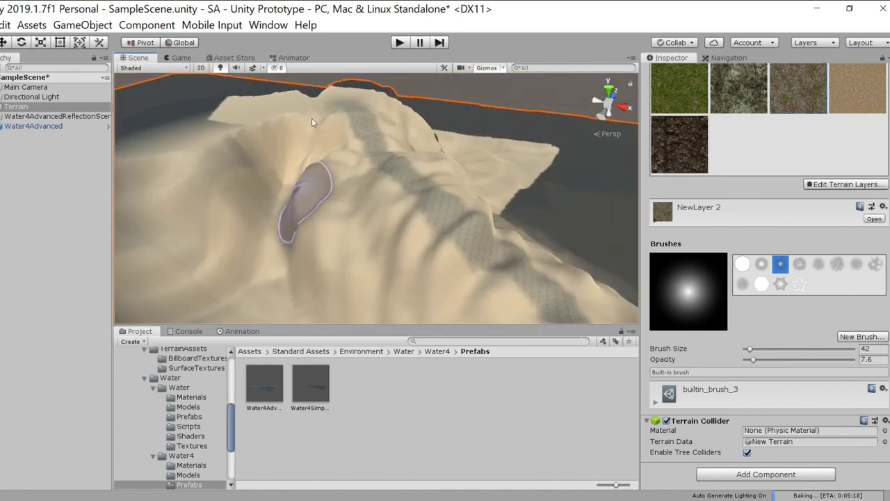
pyautogui.scroll(5, 758, 210)
pyautogui.click(737, 172)
pyautogui.click(705, 233)
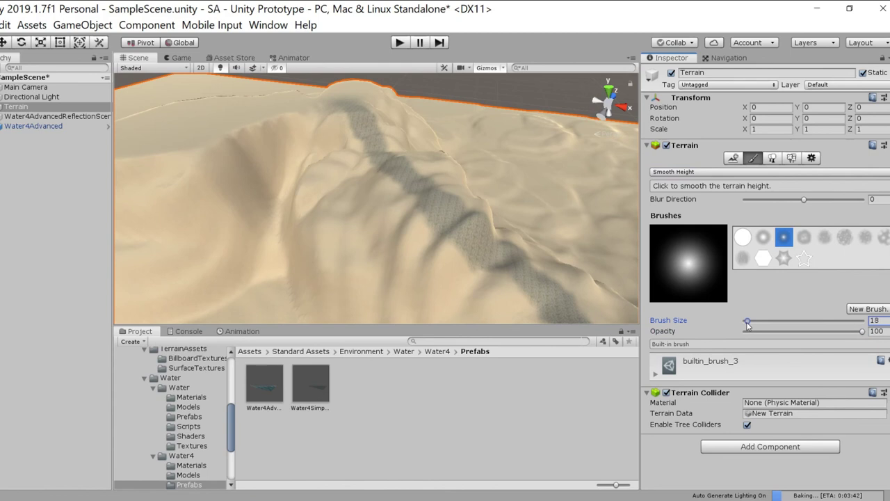
pyautogui.moveTo(744, 323); pyautogui.dragTo(746, 323)
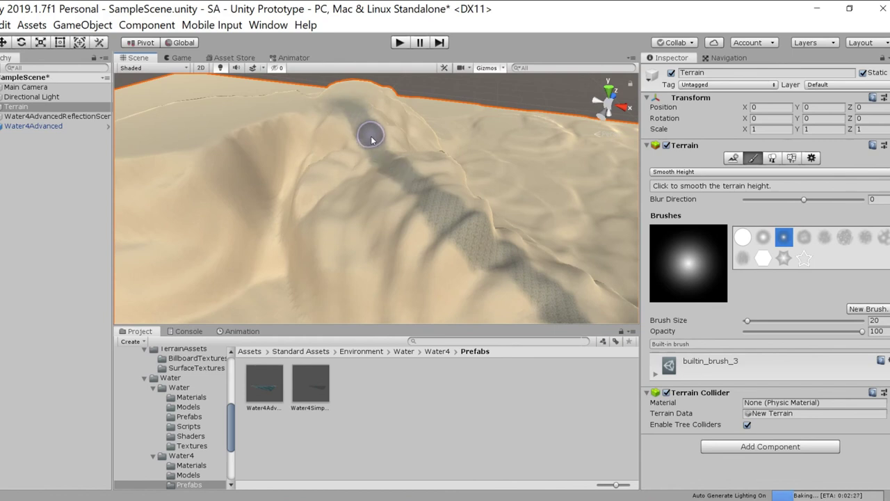
pyautogui.moveTo(408, 186)
pyautogui.mouseDown()
pyautogui.moveTo(489, 240)
pyautogui.moveTo(450, 239)
pyautogui.moveTo(389, 171)
pyautogui.moveTo(421, 202)
pyautogui.moveTo(416, 215)
pyautogui.mouseUp()
pyautogui.moveTo(416, 215); pyautogui.dragTo(511, 254, button='right')
pyautogui.moveTo(510, 258)
pyautogui.mouseDown()
pyautogui.moveTo(388, 183)
pyautogui.moveTo(461, 215)
pyautogui.moveTo(388, 185)
pyautogui.moveTo(439, 190)
pyautogui.moveTo(477, 263)
pyautogui.mouseUp()
# Continue smoothing the terrain height along the rest of the painted path down the sand ridge
pyautogui.keyDown('alt'); pyautogui.moveTo(421, 241); pyautogui.dragTo(620, 248); pyautogui.keyUp('alt')
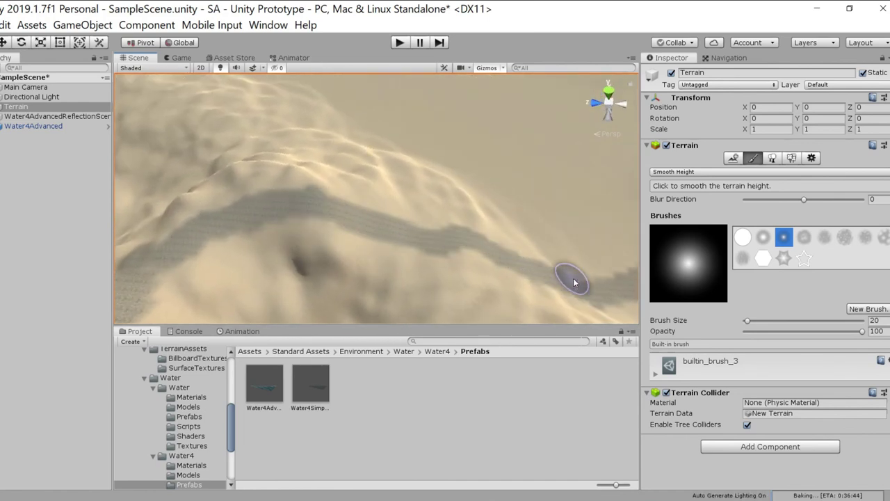
pyautogui.moveTo(538, 287)
pyautogui.keyDown('alt'); pyautogui.mouseDown()
pyautogui.moveTo(471, 248)
pyautogui.moveTo(334, 119)
pyautogui.moveTo(378, 179)
pyautogui.mouseUp(); pyautogui.keyUp('alt')
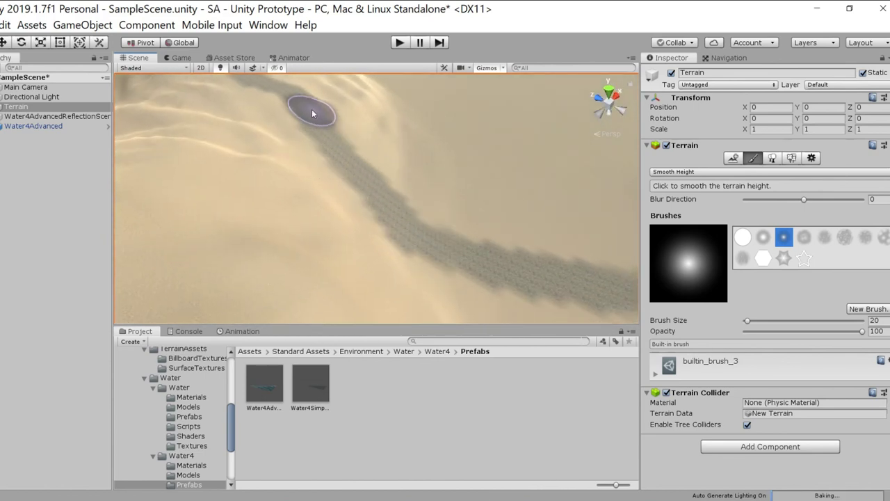
pyautogui.moveTo(309, 121)
pyautogui.keyDown('alt'); pyautogui.mouseDown()
pyautogui.moveTo(233, 169)
pyautogui.moveTo(263, 268)
pyautogui.mouseUp(); pyautogui.keyUp('alt')
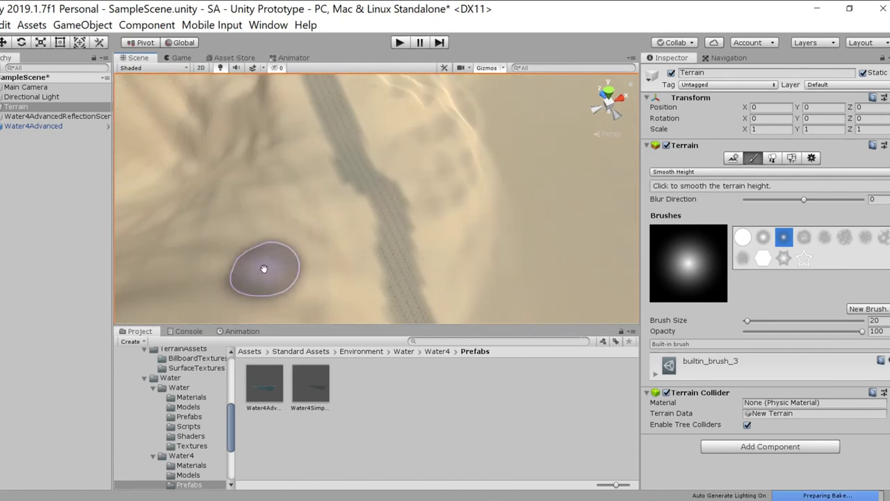
pyautogui.keyDown('alt'); pyautogui.moveTo(316, 117); pyautogui.dragTo(401, 275); pyautogui.keyUp('alt')
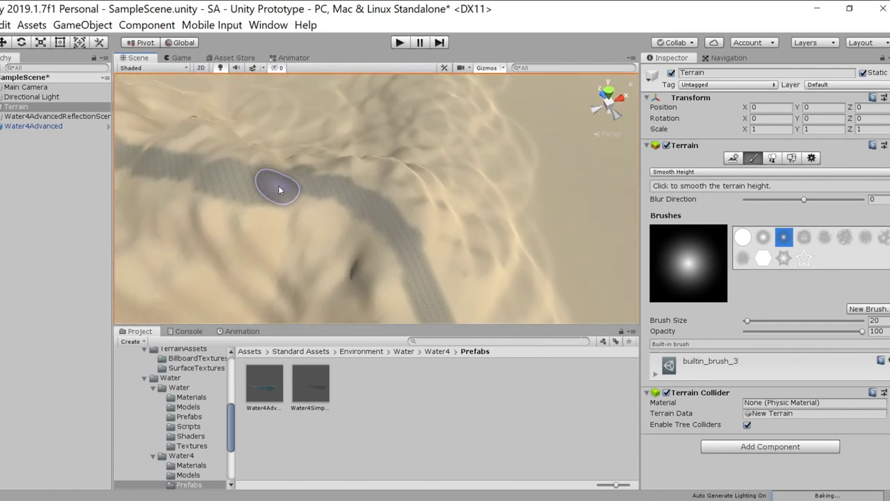
pyautogui.keyDown('alt'); pyautogui.moveTo(259, 171); pyautogui.dragTo(159, 172); pyautogui.keyUp('alt')
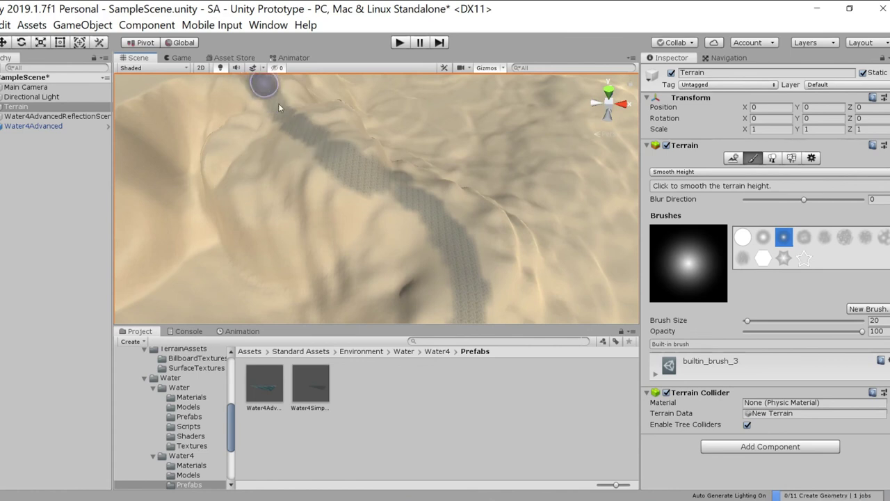
pyautogui.keyDown('alt'); pyautogui.moveTo(279, 107); pyautogui.dragTo(311, 143); pyautogui.keyUp('alt')
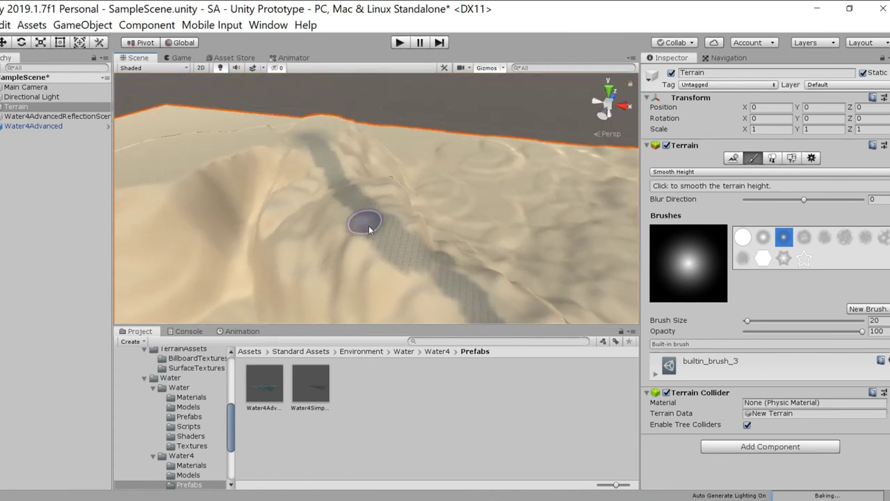
pyautogui.keyDown('alt'); pyautogui.moveTo(426, 268); pyautogui.dragTo(666, 305); pyautogui.keyUp('alt')
pyautogui.moveTo(362, 301)
pyautogui.keyDown('alt'); pyautogui.mouseDown()
pyautogui.moveTo(699, 315)
pyautogui.moveTo(695, 278)
pyautogui.mouseUp(); pyautogui.keyUp('alt')
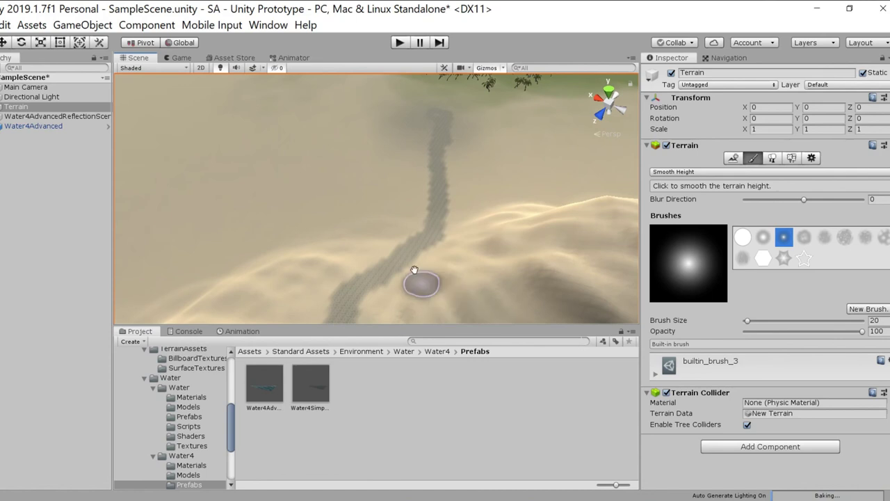
pyautogui.keyDown('alt'); pyautogui.moveTo(415, 270); pyautogui.dragTo(362, 185); pyautogui.keyUp('alt')
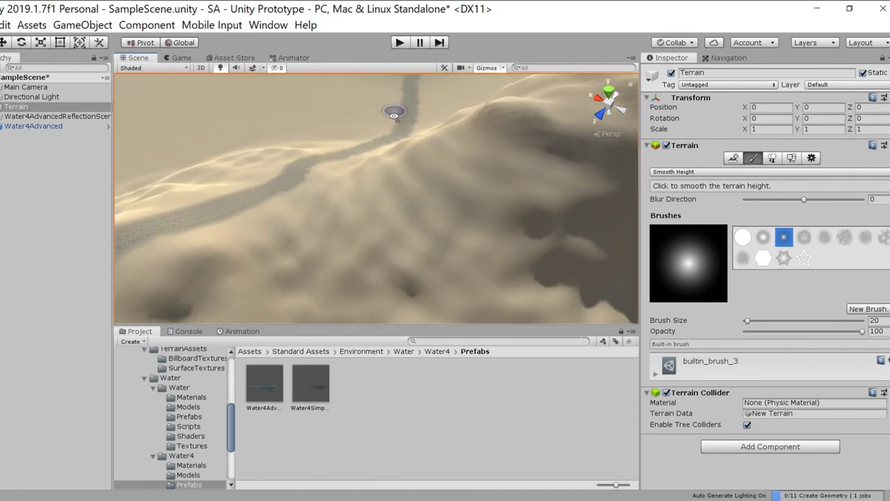
# Examine the path's end near the grass edge, the palm grove and the grassy banks along the river
pyautogui.keyDown('alt'); pyautogui.moveTo(394, 116); pyautogui.dragTo(307, 251); pyautogui.keyUp('alt')
pyautogui.moveTo(334, 139); pyautogui.dragTo(374, 261, button='middle')
pyautogui.moveTo(403, 118); pyautogui.dragTo(362, 279, button='middle')
pyautogui.keyDown('alt'); pyautogui.moveTo(352, 201); pyautogui.dragTo(369, 196); pyautogui.keyUp('alt')
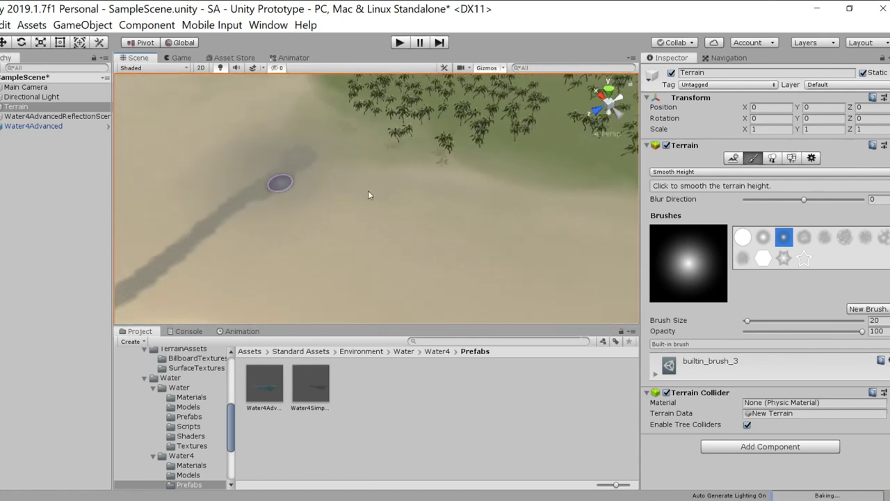
pyautogui.scroll(5, 372, 193)
pyautogui.scroll(5, 278, 301)
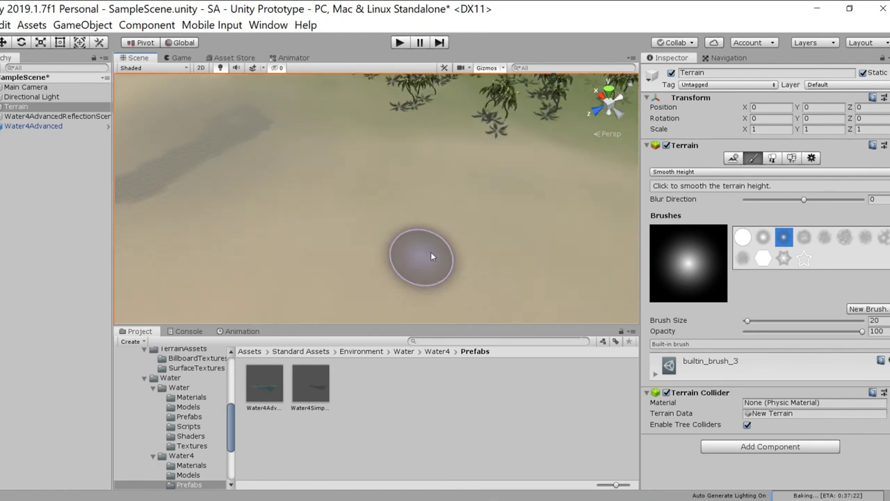
pyautogui.scroll(-6, 431, 257)
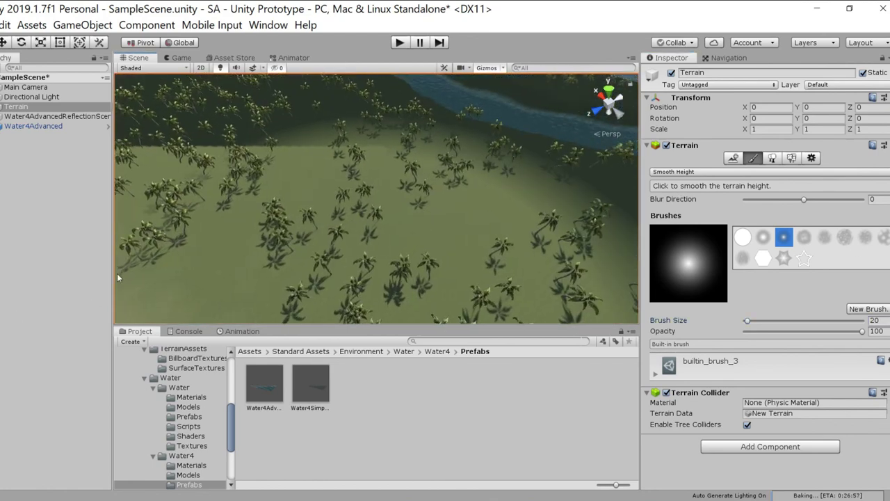
pyautogui.keyDown('alt'); pyautogui.moveTo(117, 278); pyautogui.dragTo(297, 194); pyautogui.keyUp('alt')
pyautogui.keyDown('alt'); pyautogui.moveTo(372, 216); pyautogui.dragTo(292, 167); pyautogui.keyUp('alt')
pyautogui.moveTo(291, 167); pyautogui.dragTo(268, 128, button='middle')
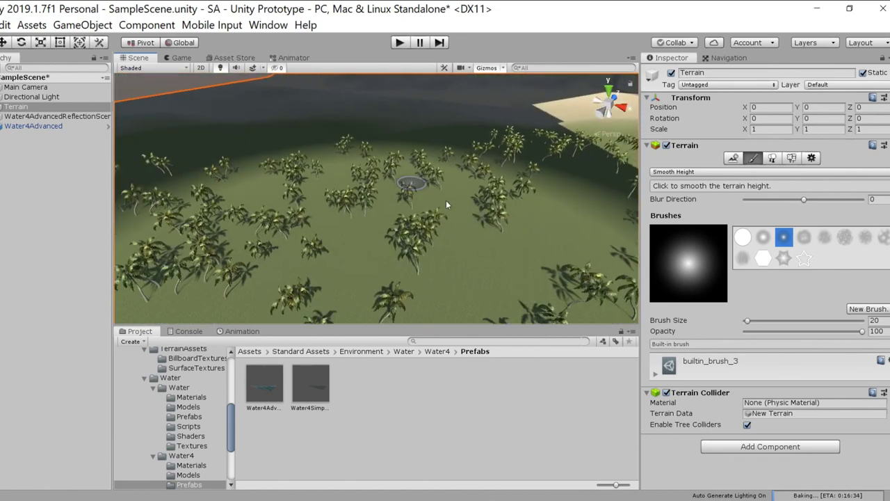
pyautogui.moveTo(447, 201); pyautogui.dragTo(402, 137, button='middle')
pyautogui.scroll(-2, 476, 208)
pyautogui.moveTo(476, 209); pyautogui.dragTo(461, 136, button='middle')
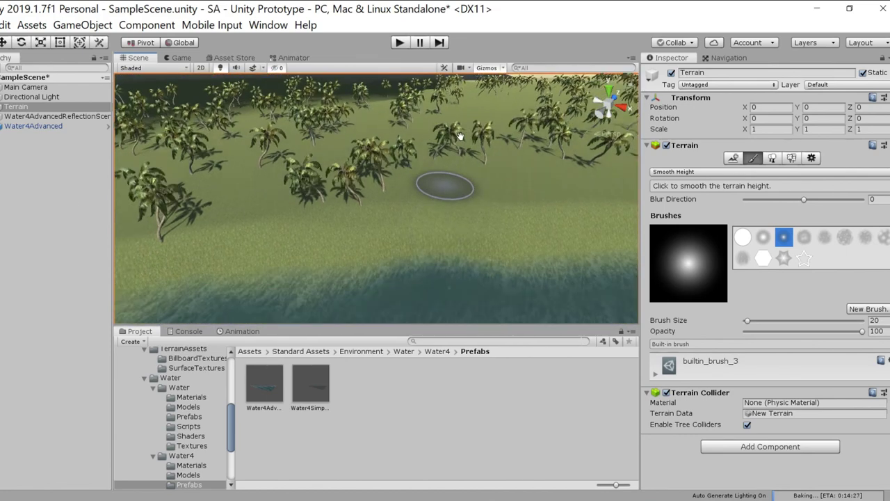
pyautogui.moveTo(480, 243); pyautogui.dragTo(498, 134, button='middle')
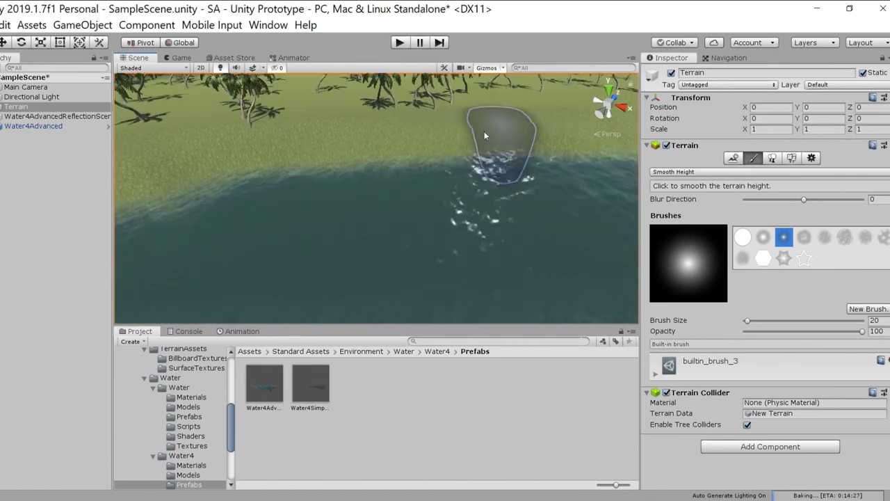
pyautogui.keyDown('alt'); pyautogui.moveTo(425, 155); pyautogui.dragTo(258, 135); pyautogui.keyUp('alt')
pyautogui.moveTo(224, 165); pyautogui.dragTo(559, 224, button='middle')
pyautogui.keyDown('alt'); pyautogui.moveTo(364, 197); pyautogui.dragTo(375, 186); pyautogui.keyUp('alt')
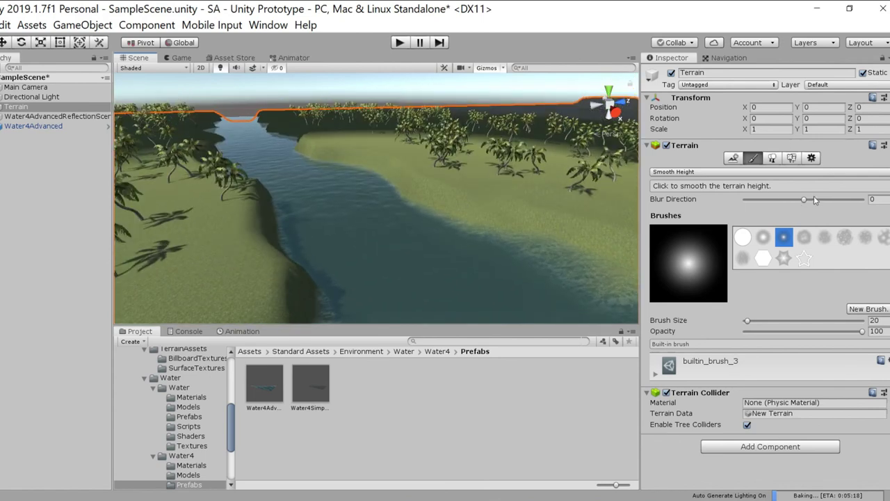
# Paint the NewLayer 1 rock texture along the sloping riverbank, using builtin_brush_1 at brush size 5 and opacity 9.7
pyautogui.click(750, 172)
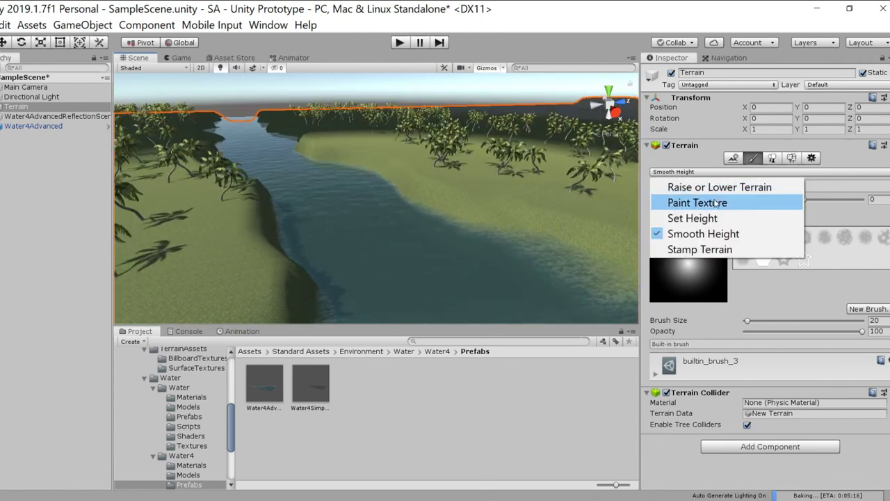
pyautogui.click(717, 202)
pyautogui.click(665, 260)
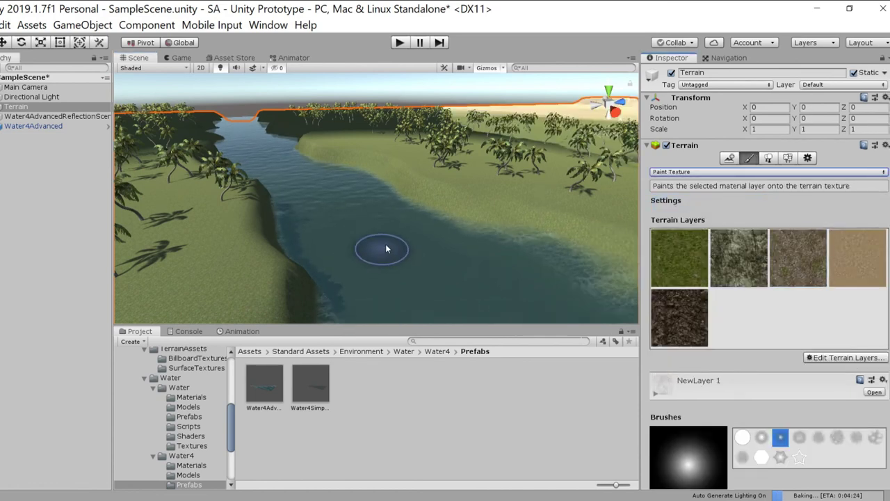
pyautogui.scroll(3, 443, 228)
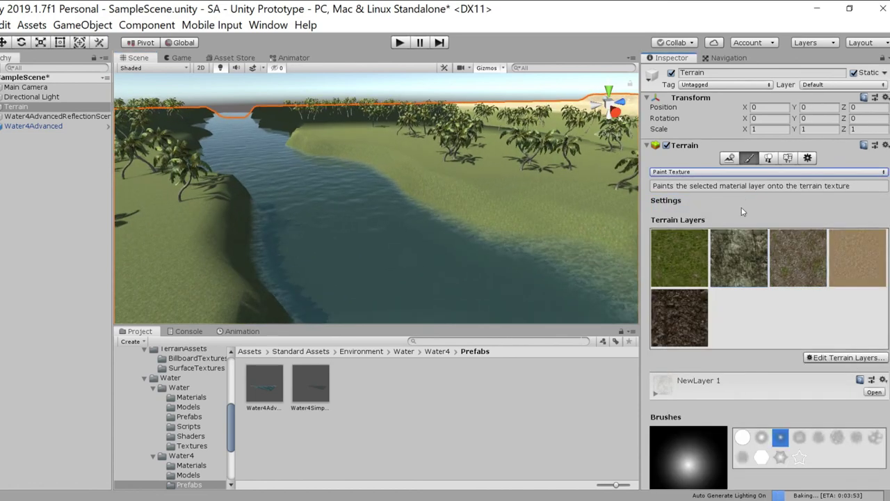
pyautogui.scroll(-3, 743, 293)
pyautogui.click(743, 327)
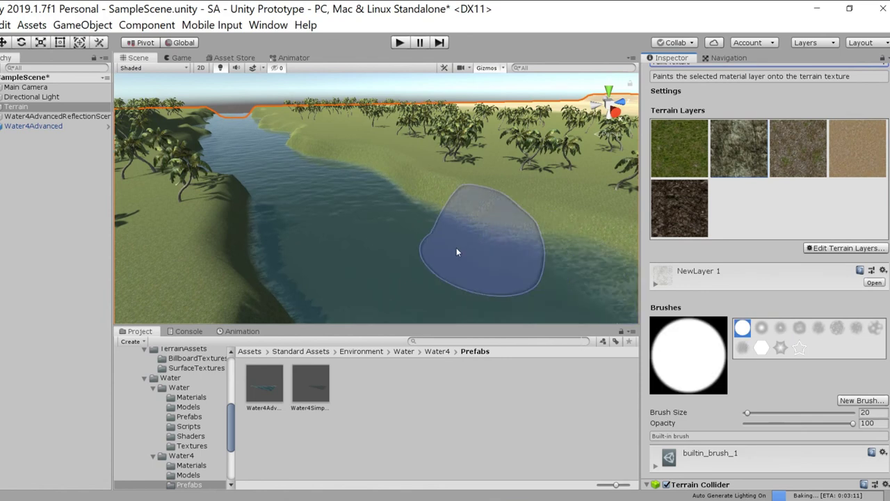
pyautogui.click(846, 427)
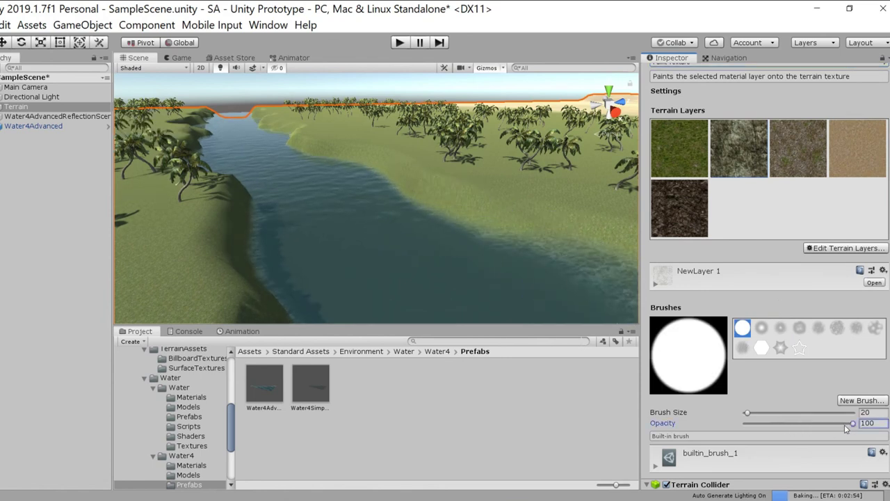
pyautogui.moveTo(748, 415); pyautogui.dragTo(745, 413)
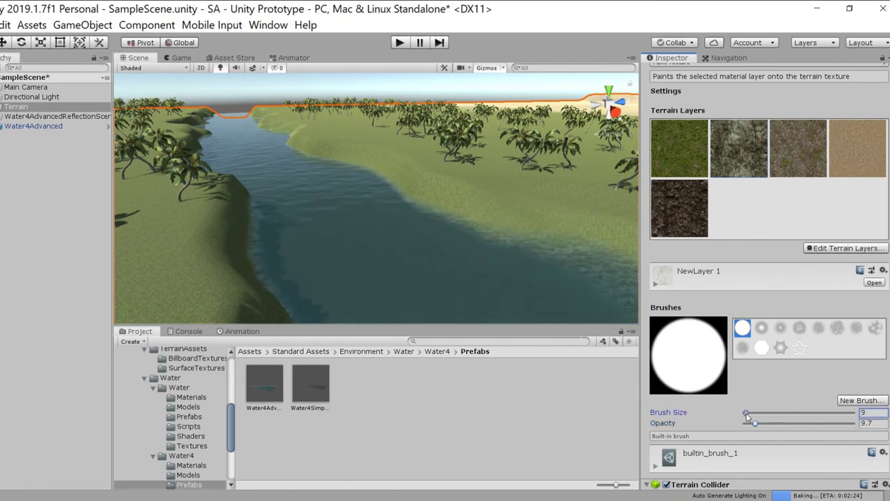
pyautogui.write('5')
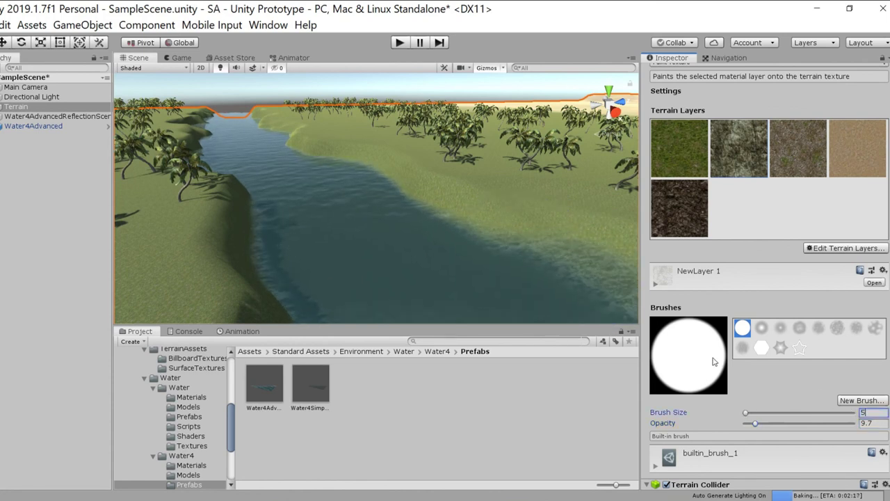
pyautogui.moveTo(399, 189); pyautogui.dragTo(435, 209)
pyautogui.moveTo(503, 228); pyautogui.dragTo(408, 203)
pyautogui.moveTo(356, 161)
pyautogui.mouseDown()
pyautogui.moveTo(373, 162)
pyautogui.moveTo(299, 150)
pyautogui.mouseUp()
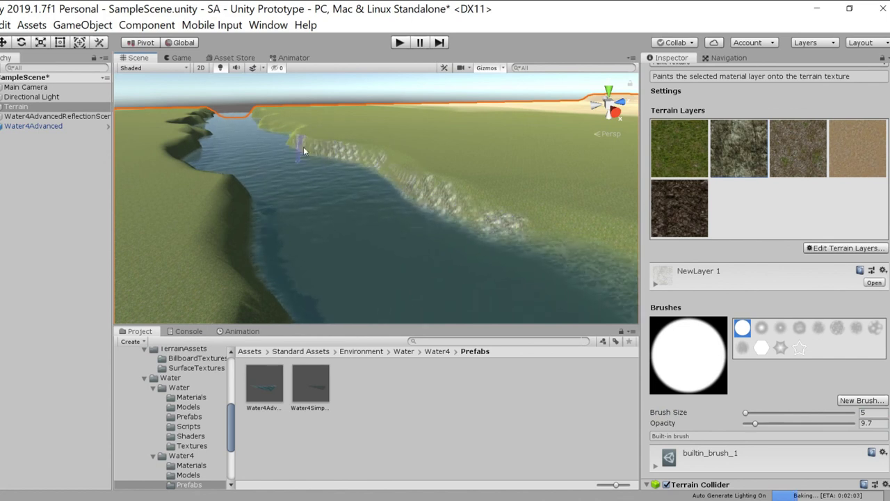
# Extend the rock texture farther along the same riverbank with the same brush
pyautogui.scroll(4, 355, 193)
pyautogui.moveTo(355, 193); pyautogui.dragTo(447, 242, button='middle')
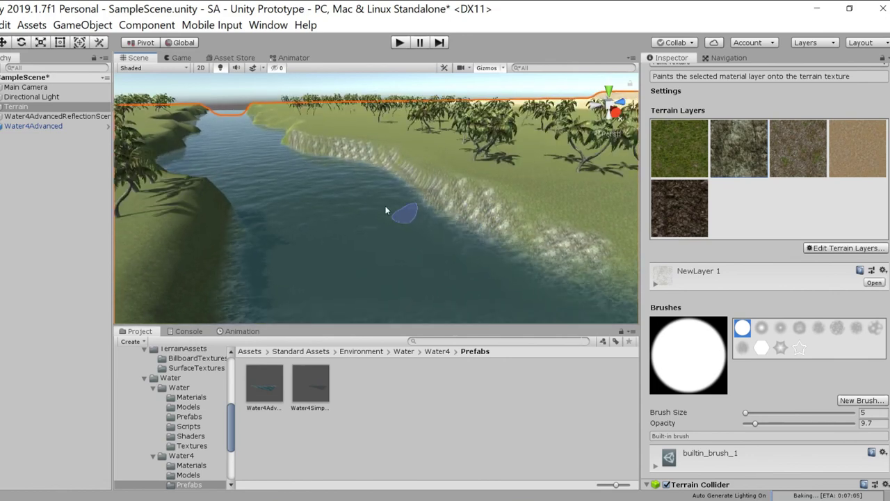
pyautogui.moveTo(412, 225); pyautogui.dragTo(373, 244, button='right')
pyautogui.moveTo(393, 240); pyautogui.dragTo(261, 231, button='middle')
pyautogui.moveTo(577, 239)
pyautogui.mouseDown(button='right')
pyautogui.moveTo(430, 255)
pyautogui.moveTo(469, 284)
pyautogui.moveTo(477, 278)
pyautogui.moveTo(368, 279)
pyautogui.moveTo(371, 270)
pyautogui.mouseUp(button='right')
pyautogui.moveTo(371, 270)
pyautogui.mouseDown()
pyautogui.moveTo(549, 240)
pyautogui.moveTo(310, 267)
pyautogui.moveTo(542, 242)
pyautogui.moveTo(445, 250)
pyautogui.mouseUp()
pyautogui.moveTo(550, 278)
pyautogui.mouseDown(button='right')
pyautogui.moveTo(414, 248)
pyautogui.moveTo(431, 241)
pyautogui.mouseUp(button='right')
pyautogui.moveTo(549, 234); pyautogui.dragTo(390, 191, button='middle')
pyautogui.moveTo(507, 228); pyautogui.dragTo(354, 181, button='middle')
pyautogui.moveTo(469, 231); pyautogui.dragTo(631, 222)
# Paint the rock texture on the steep opposite riverbank, including the headland that juts into the water
pyautogui.moveTo(563, 220)
pyautogui.mouseDown(button='middle')
pyautogui.moveTo(302, 197)
pyautogui.moveTo(264, 178)
pyautogui.mouseUp(button='middle')
pyautogui.moveTo(426, 209)
pyautogui.mouseDown()
pyautogui.moveTo(595, 192)
pyautogui.moveTo(410, 211)
pyautogui.mouseUp()
pyautogui.moveTo(411, 215)
pyautogui.mouseDown(button='right')
pyautogui.moveTo(189, 179)
pyautogui.moveTo(453, 202)
pyautogui.moveTo(616, 193)
pyautogui.moveTo(359, 210)
pyautogui.moveTo(557, 202)
pyautogui.moveTo(590, 184)
pyautogui.moveTo(398, 221)
pyautogui.moveTo(587, 219)
pyautogui.moveTo(278, 185)
pyautogui.moveTo(323, 175)
pyautogui.moveTo(505, 172)
pyautogui.mouseUp(button='right')
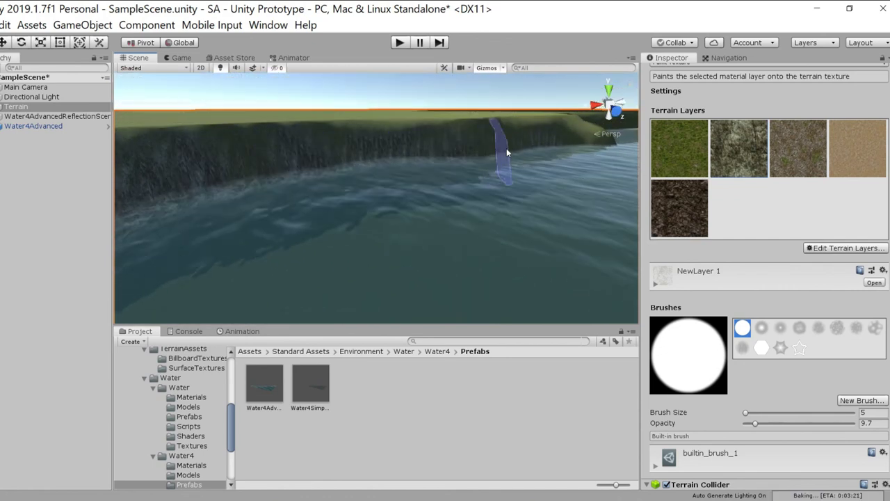
pyautogui.moveTo(429, 175)
pyautogui.mouseDown(button='right')
pyautogui.moveTo(352, 211)
pyautogui.moveTo(520, 212)
pyautogui.moveTo(594, 274)
pyautogui.moveTo(457, 205)
pyautogui.moveTo(444, 291)
pyautogui.moveTo(551, 183)
pyautogui.moveTo(469, 279)
pyautogui.moveTo(368, 149)
pyautogui.mouseUp(button='right')
pyautogui.moveTo(290, 188)
pyautogui.mouseDown(button='right')
pyautogui.moveTo(357, 213)
pyautogui.moveTo(229, 264)
pyautogui.moveTo(389, 208)
pyautogui.moveTo(477, 198)
pyautogui.moveTo(427, 225)
pyautogui.moveTo(314, 191)
pyautogui.mouseUp(button='right')
pyautogui.scroll(4, 872, 207)
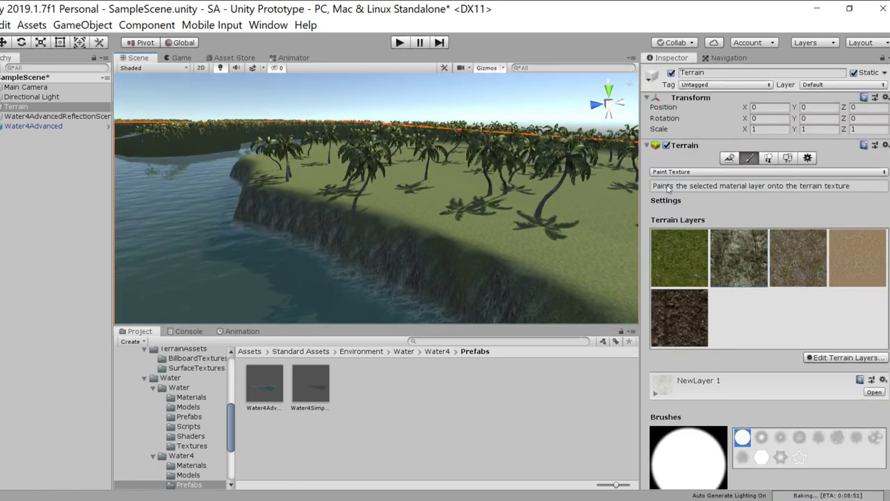
pyautogui.moveTo(420, 304); pyautogui.dragTo(262, 268, button='right')
pyautogui.moveTo(475, 188)
pyautogui.mouseDown()
pyautogui.moveTo(505, 176)
pyautogui.moveTo(585, 179)
pyautogui.moveTo(467, 191)
pyautogui.moveTo(467, 204)
pyautogui.mouseUp()
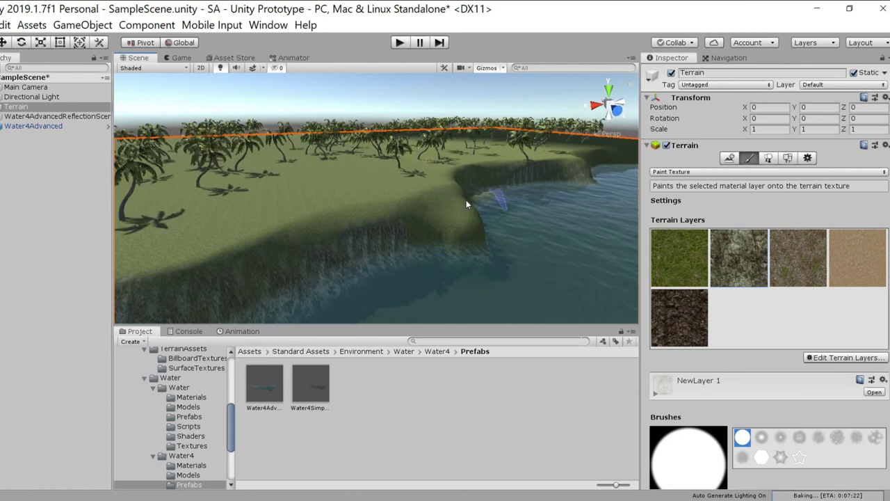
pyautogui.moveTo(523, 193); pyautogui.dragTo(332, 220, button='right')
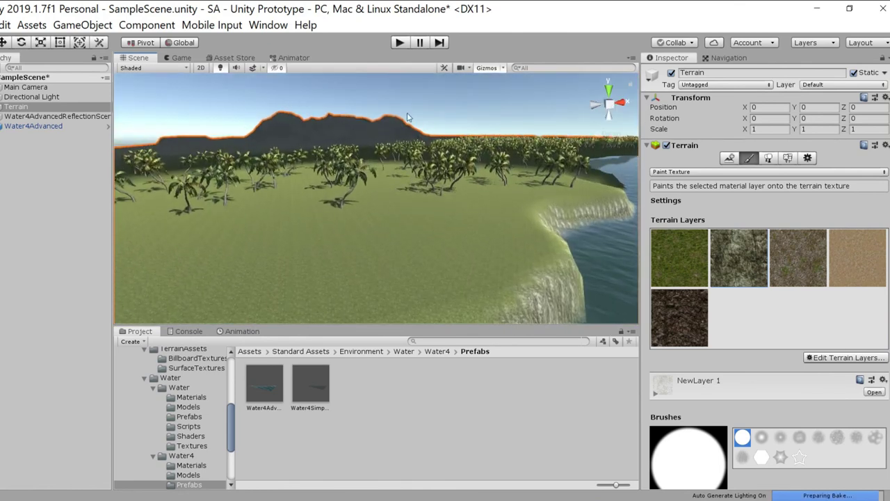
pyautogui.scroll(2, 427, 153)
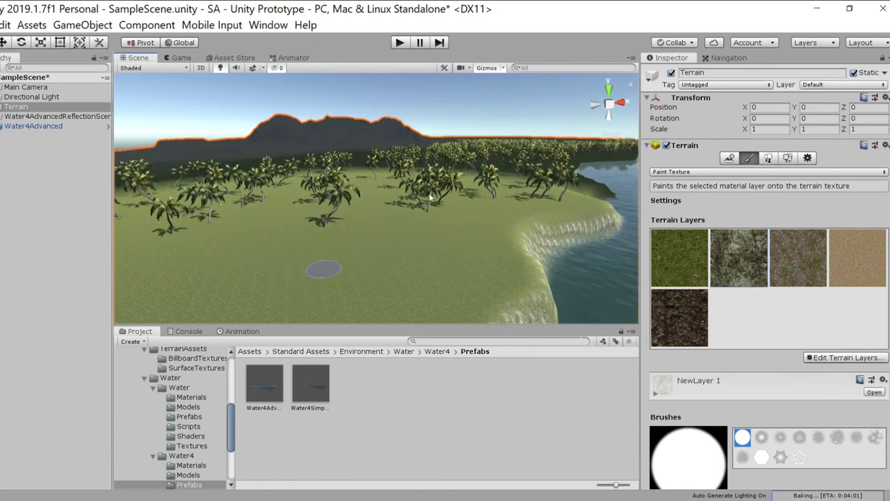
pyautogui.moveTo(464, 210); pyautogui.dragTo(410, 224, button='middle')
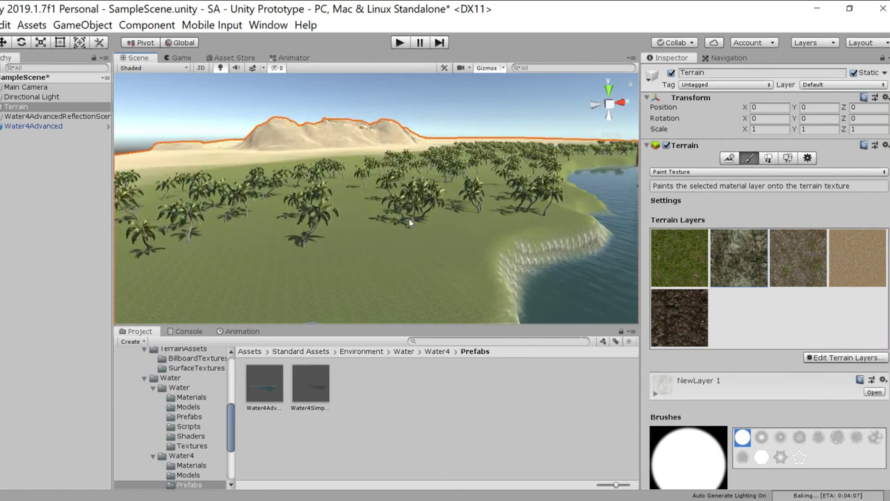
# Examine the rock-textured riverbanks, the palm groves and the river's course from several viewpoints
pyautogui.moveTo(448, 208); pyautogui.dragTo(379, 223, button='right')
pyautogui.scroll(2, 336, 237)
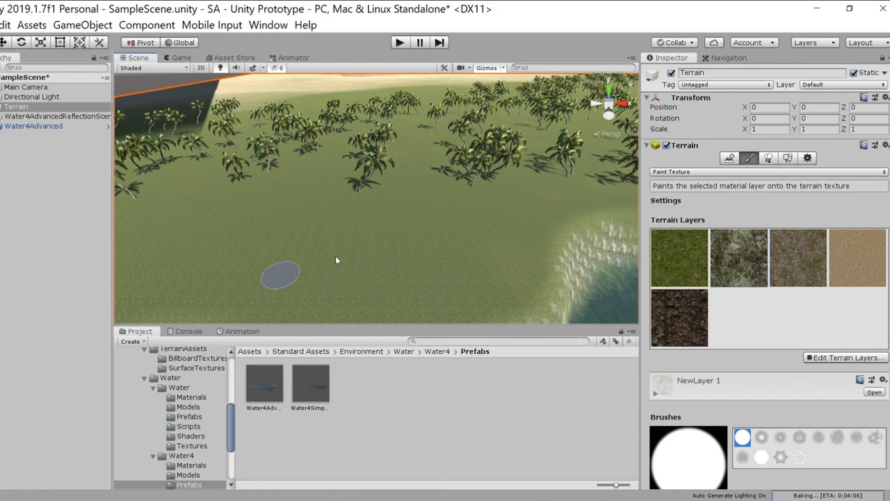
pyautogui.scroll(2, 431, 278)
pyautogui.moveTo(292, 161); pyautogui.dragTo(567, 180, button='right')
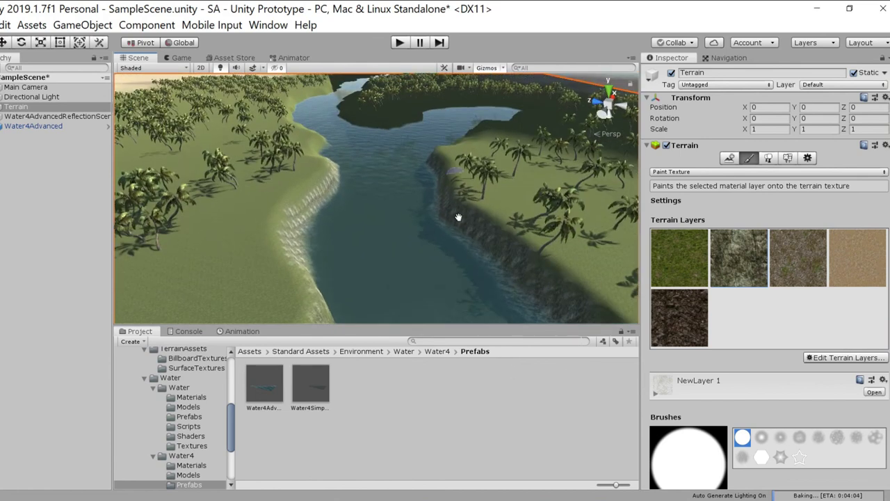
pyautogui.moveTo(456, 159); pyautogui.dragTo(421, 167, button='right')
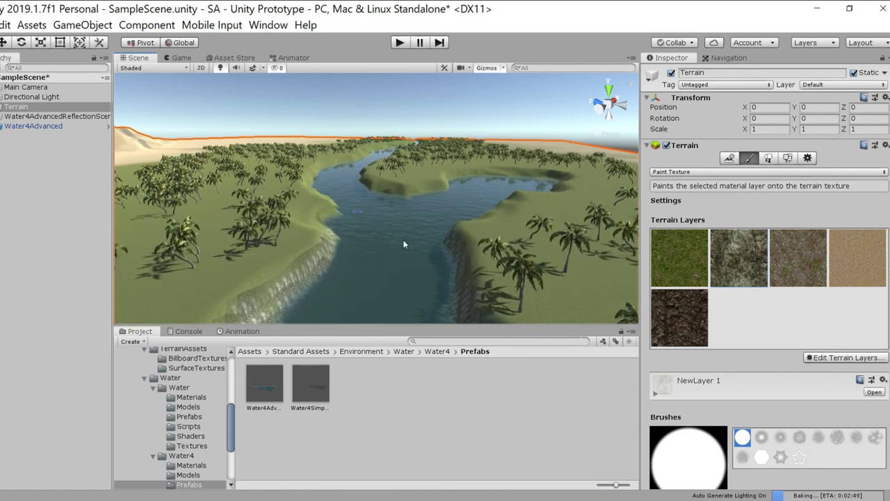
pyautogui.moveTo(515, 186); pyautogui.dragTo(282, 169, button='right')
pyautogui.moveTo(341, 169); pyautogui.dragTo(556, 221, button='right')
pyautogui.moveTo(261, 130); pyautogui.dragTo(118, 135, button='right')
pyautogui.moveTo(294, 186); pyautogui.dragTo(381, 218, button='right')
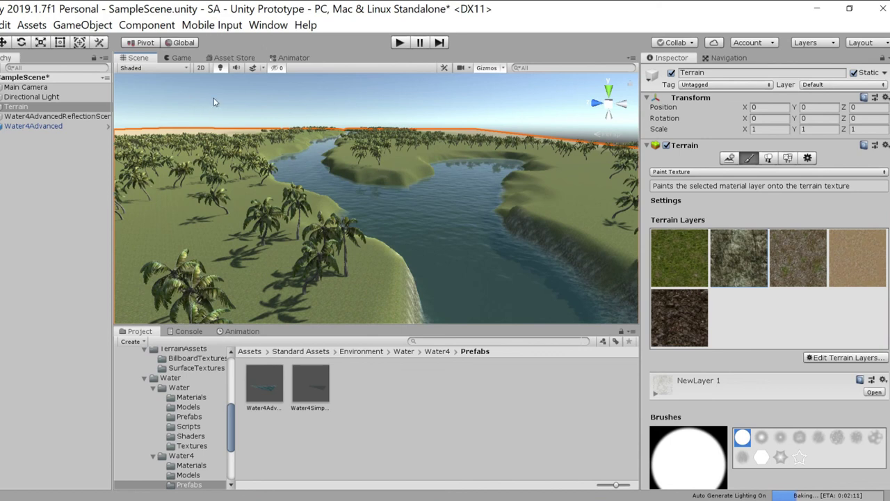
# Search the Unity Asset Store for "gaia" and look over the Gaia - Terrain & Scene Generator listing
pyautogui.click(226, 59)
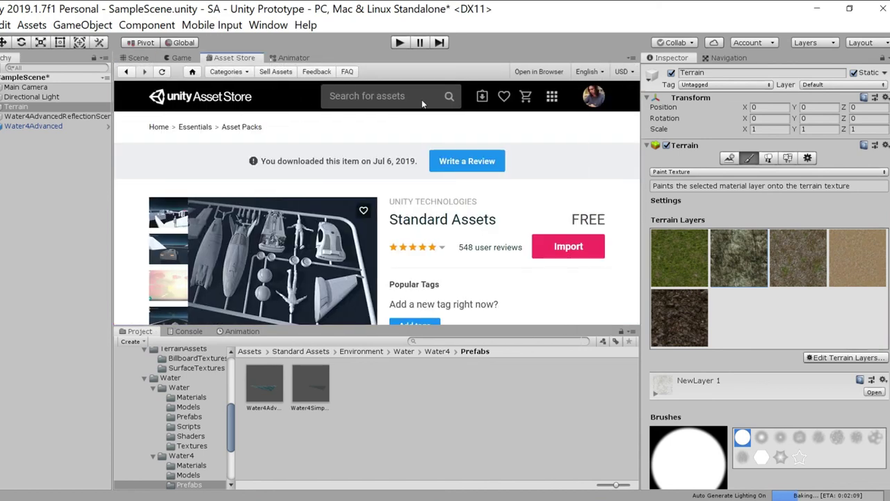
pyautogui.click(411, 102)
pyautogui.write('gaia')
pyautogui.press('Return')
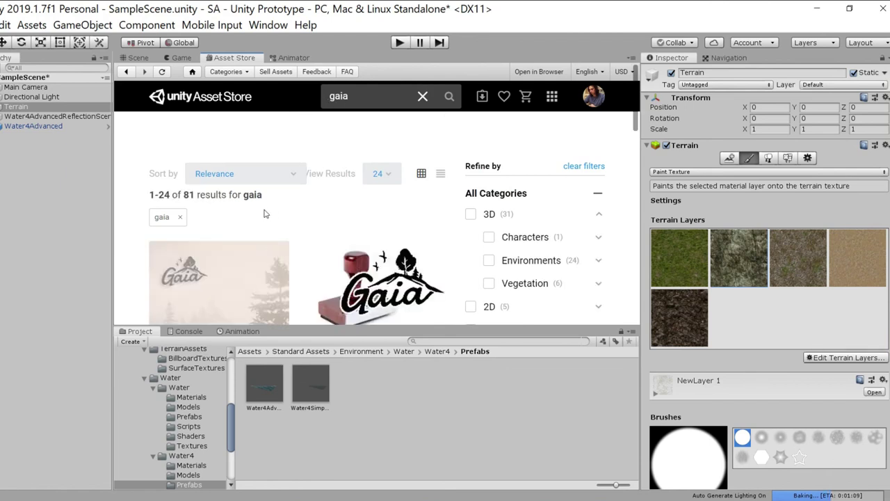
pyautogui.scroll(-1, 287, 241)
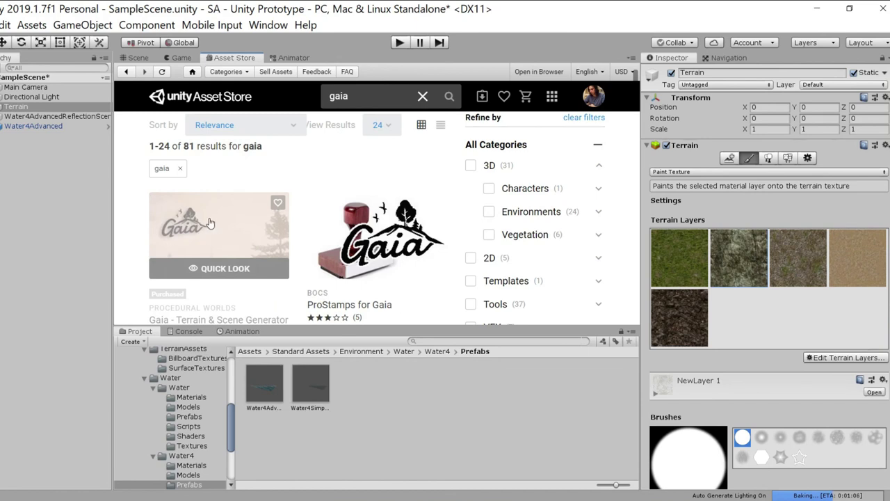
pyautogui.scroll(-1, 216, 226)
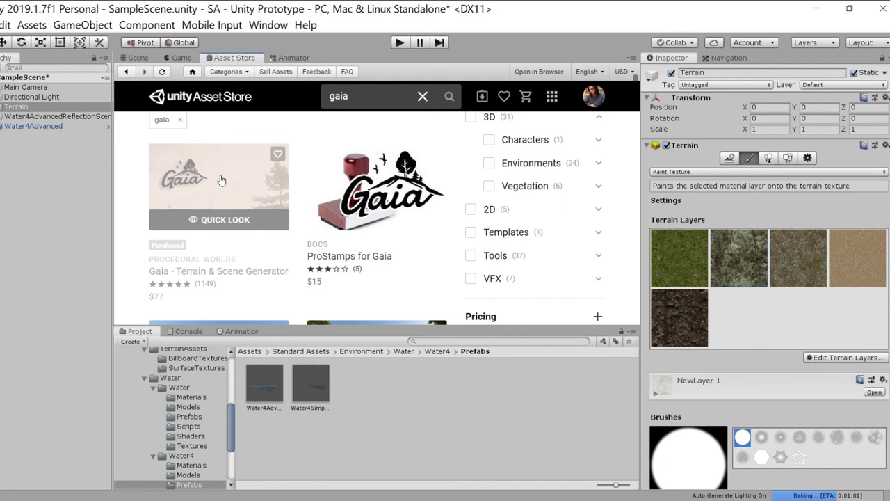
# Return to the scene and examine the finished terrain, including the sand mountains, the river and the palm trees at close range
pyautogui.click(135, 58)
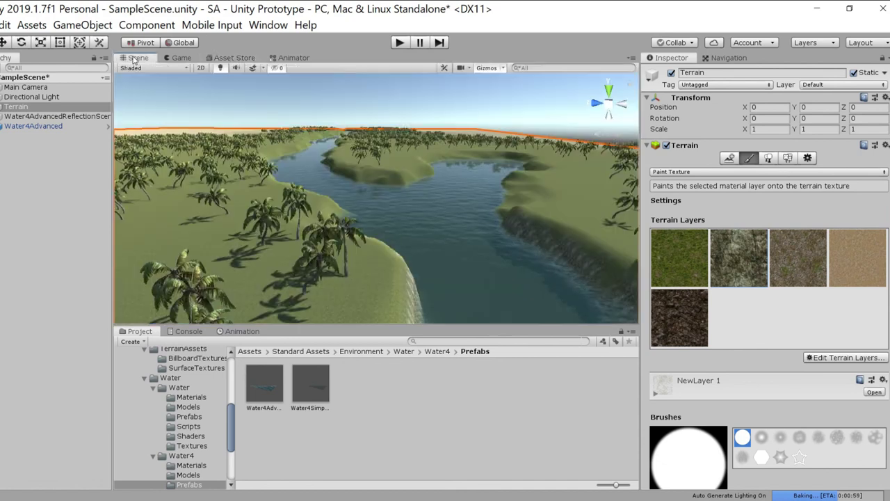
pyautogui.moveTo(309, 219); pyautogui.dragTo(466, 193, button='right')
pyautogui.moveTo(599, 198); pyautogui.dragTo(298, 187, button='right')
pyautogui.scroll(3, 419, 211)
pyautogui.scroll(5, 300, 186)
pyautogui.moveTo(393, 181); pyautogui.dragTo(200, 186, button='right')
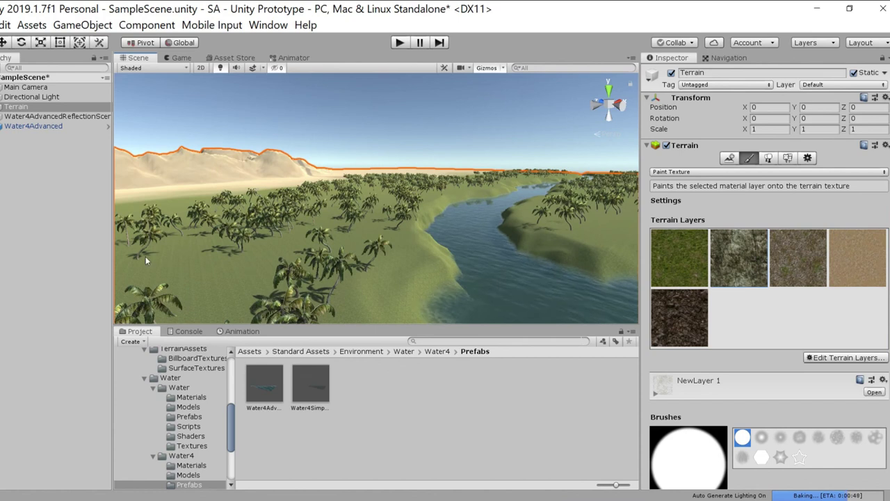
pyautogui.moveTo(363, 224); pyautogui.dragTo(240, 200, button='right')
pyautogui.moveTo(355, 240); pyautogui.dragTo(490, 211, button='right')
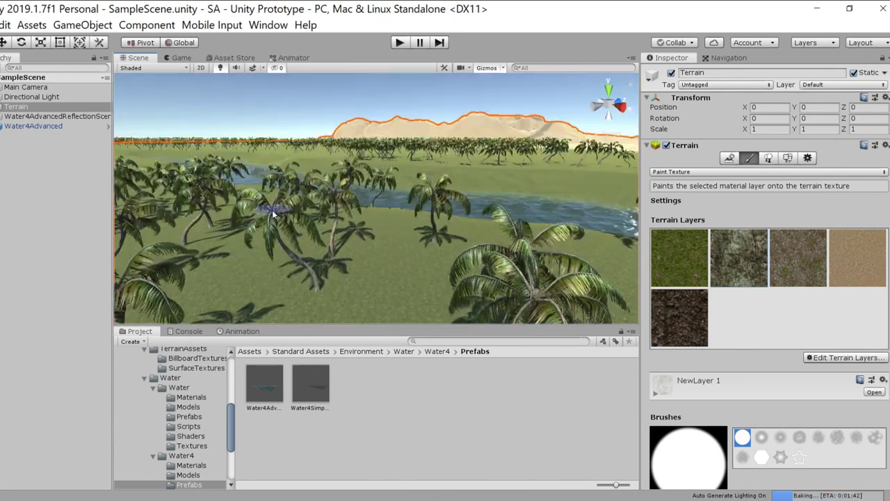
pyautogui.moveTo(275, 210); pyautogui.dragTo(287, 180, button='right')
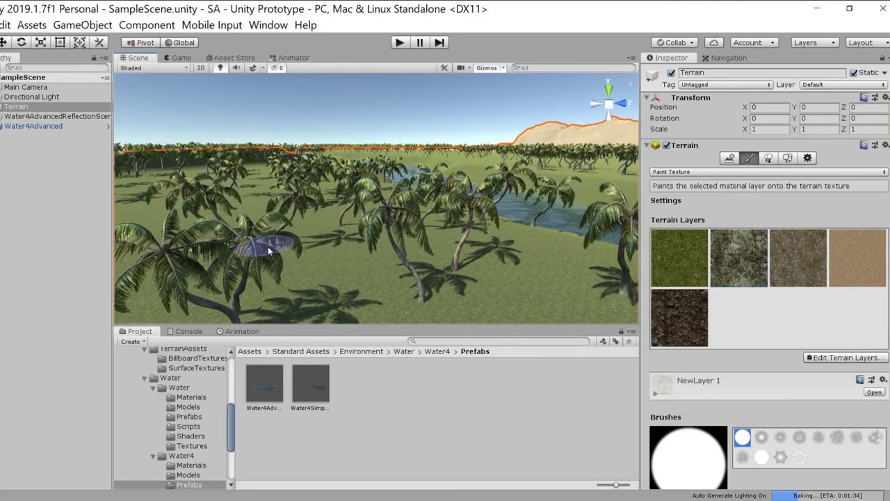
pyautogui.moveTo(372, 203); pyautogui.dragTo(615, 190, button='right')
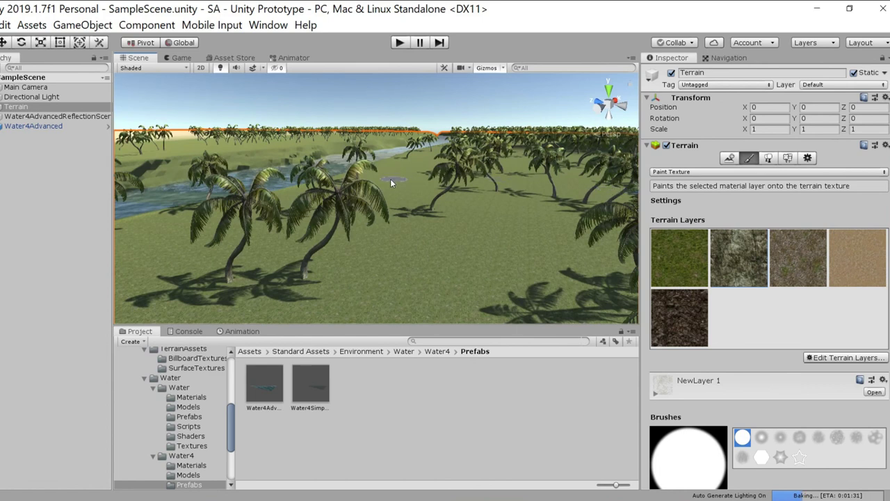